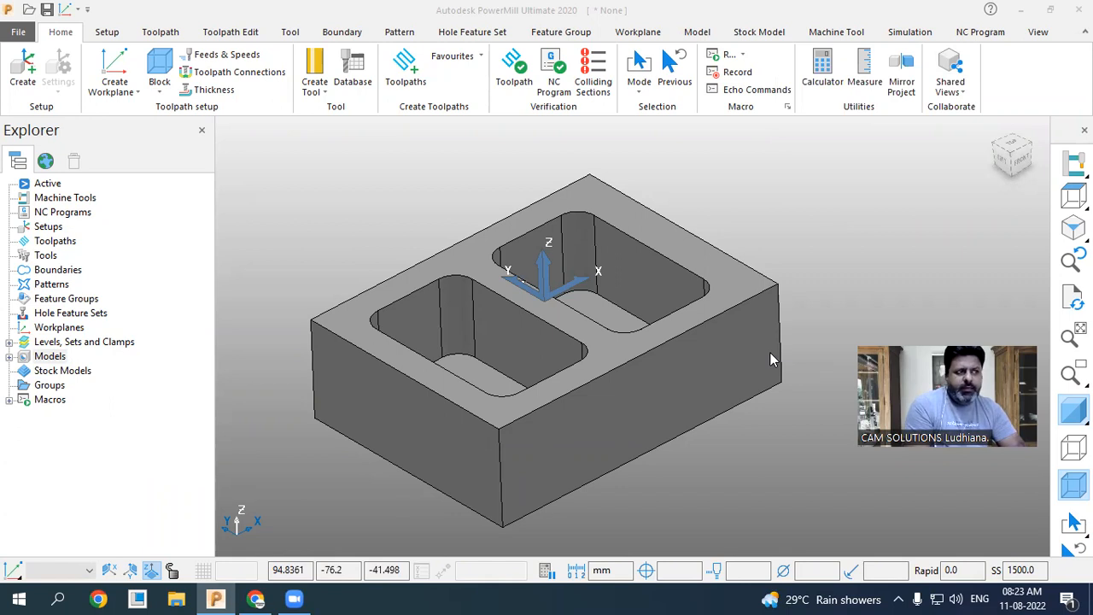
- Calculate a box block from the model limits in the active workplane and accept it
{"action": "left_click", "coordinate": [159, 73]}
{"action": "left_click", "coordinate": [385, 414]}
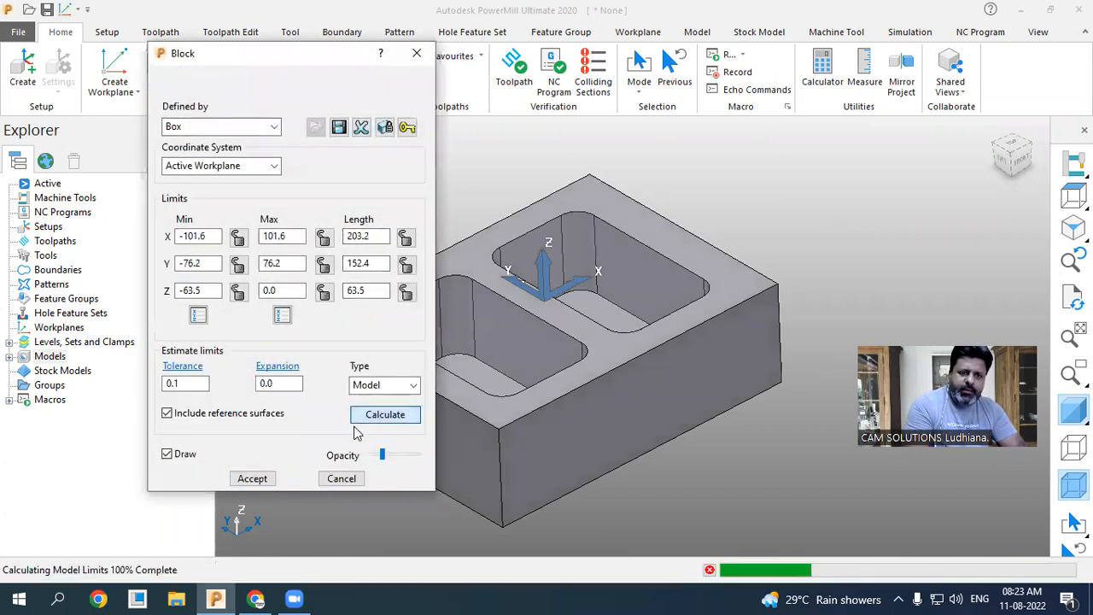
{"action": "left_click", "coordinate": [256, 478]}
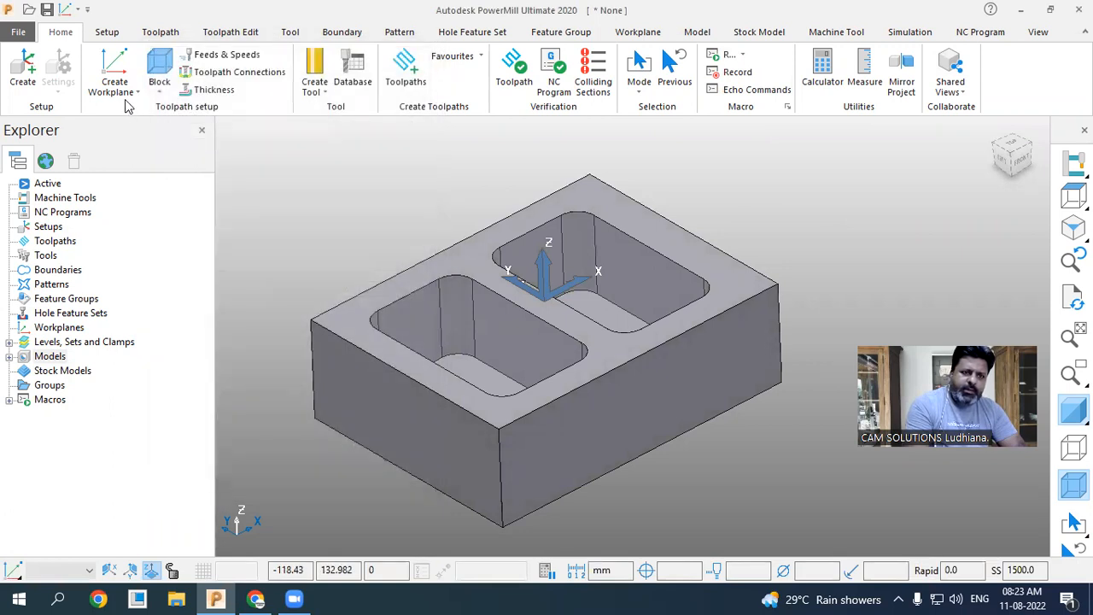
- Create a workplane positioned on the block's top-face centre point and activate it
{"action": "left_click", "coordinate": [124, 92]}
{"action": "left_click", "coordinate": [175, 329]}
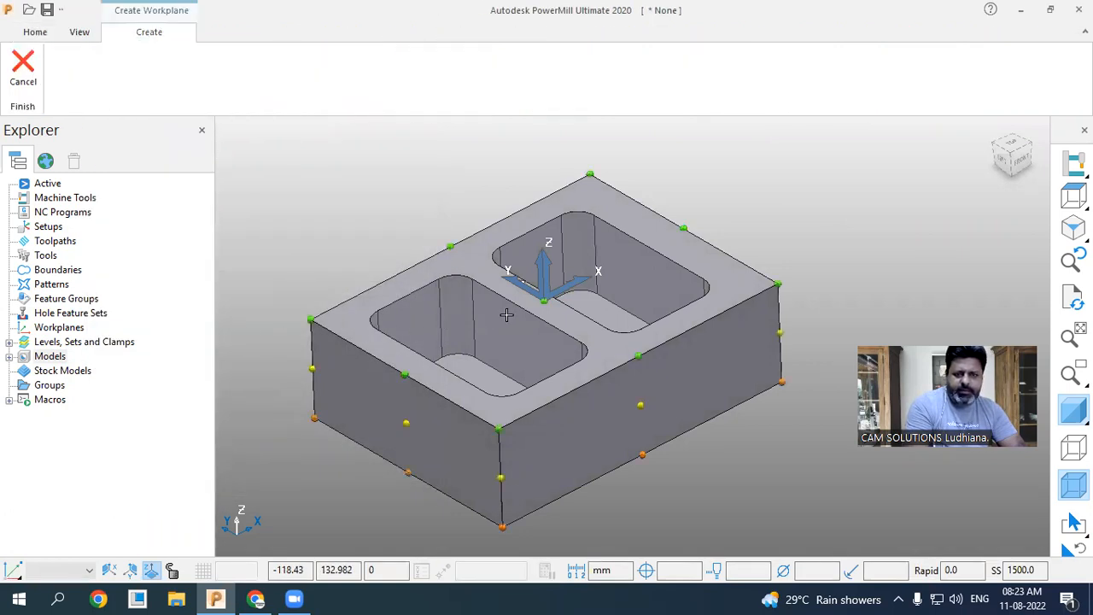
{"action": "left_click", "coordinate": [543, 301]}
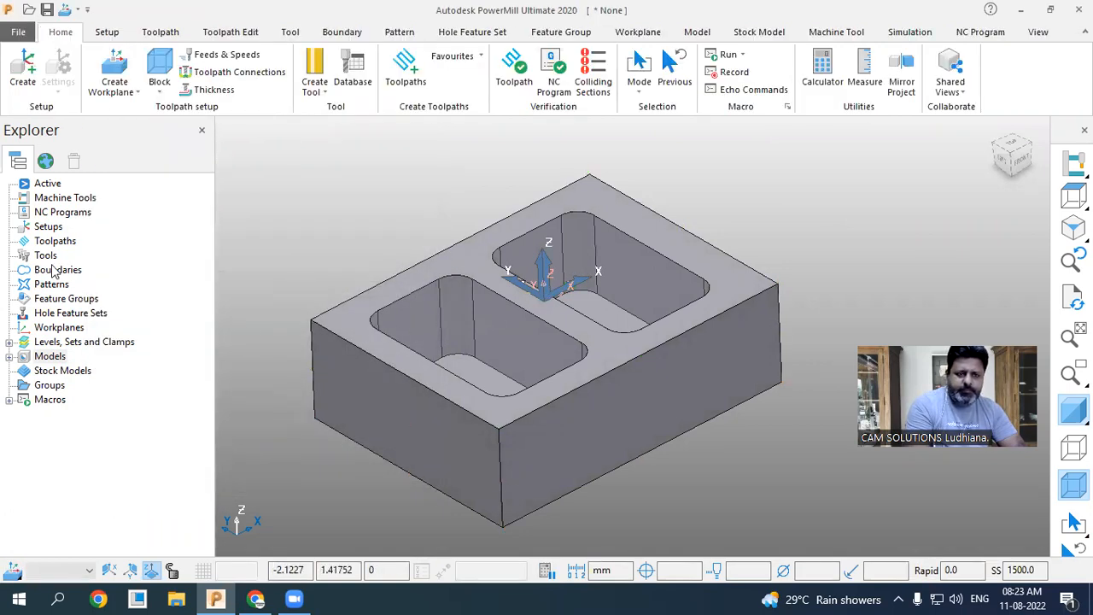
{"action": "left_click", "coordinate": [9, 327]}
{"action": "right_click", "coordinate": [75, 342]}
{"action": "left_click", "coordinate": [129, 122]}
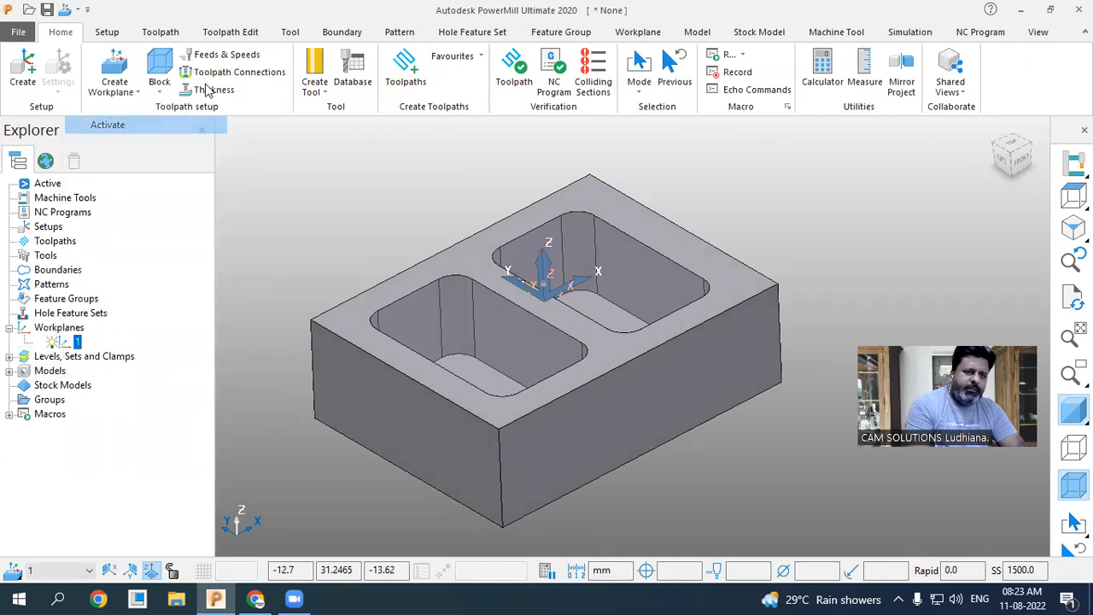
- Create a 10 mm diameter end mill and add a holder component 15 mm in diameter and 50 mm long
{"action": "left_click", "coordinate": [321, 91]}
{"action": "left_click", "coordinate": [317, 122]}
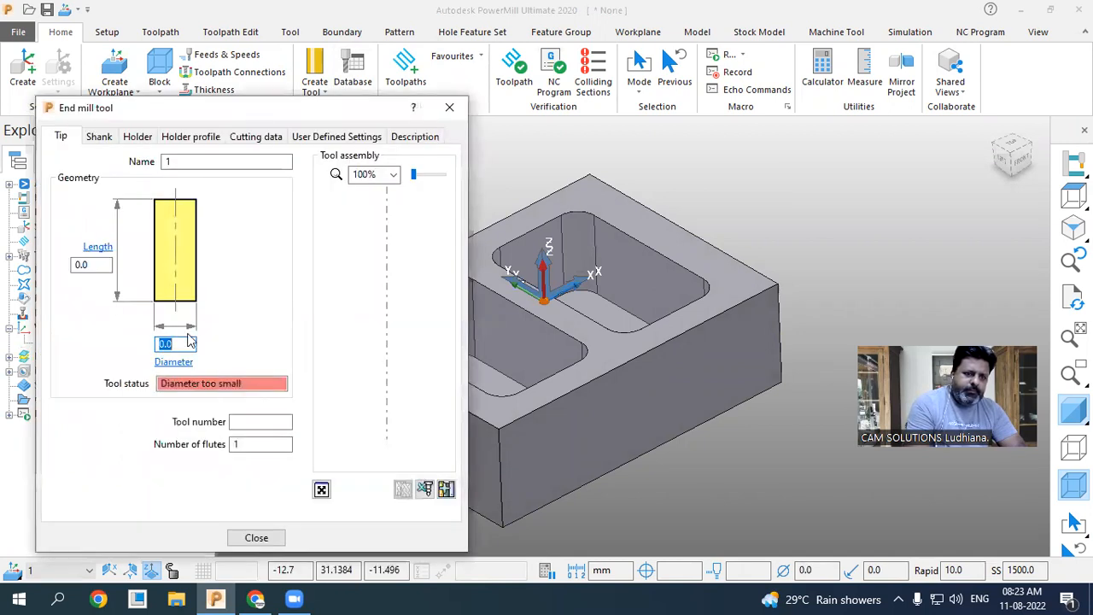
{"action": "type", "text": "10"}
{"action": "key", "text": "Return"}
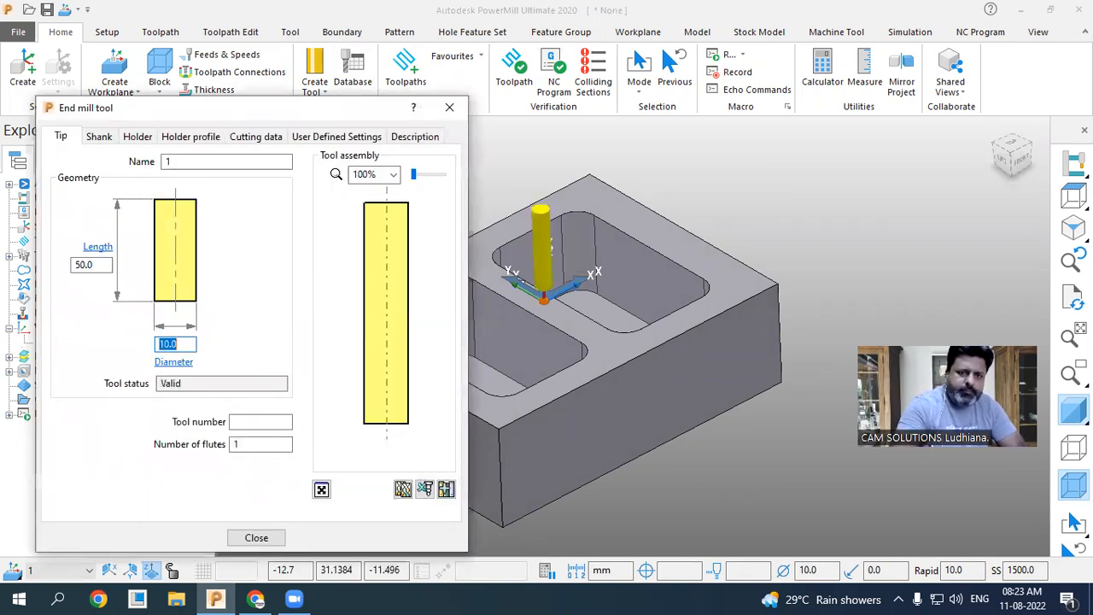
{"action": "left_click", "coordinate": [136, 136]}
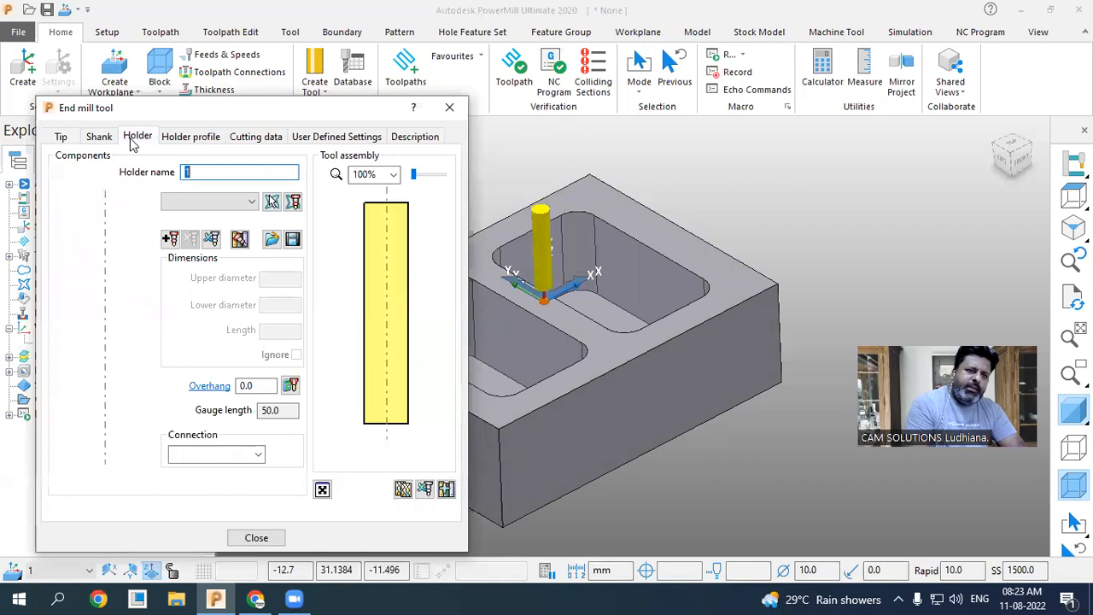
{"action": "left_click", "coordinate": [168, 240]}
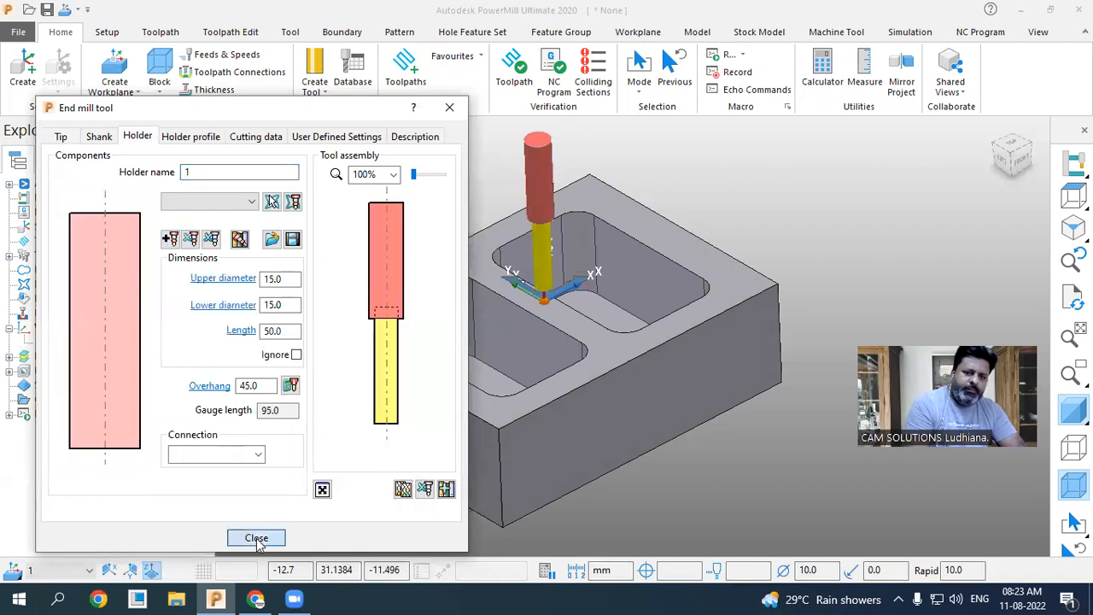
{"action": "left_click", "coordinate": [257, 537]}
- Calculate a Model Area Clearance toolpath with the Offset all style, 1 mm thickness, 5 mm stepover and 5 mm stepdown
{"action": "left_click", "coordinate": [391, 94]}
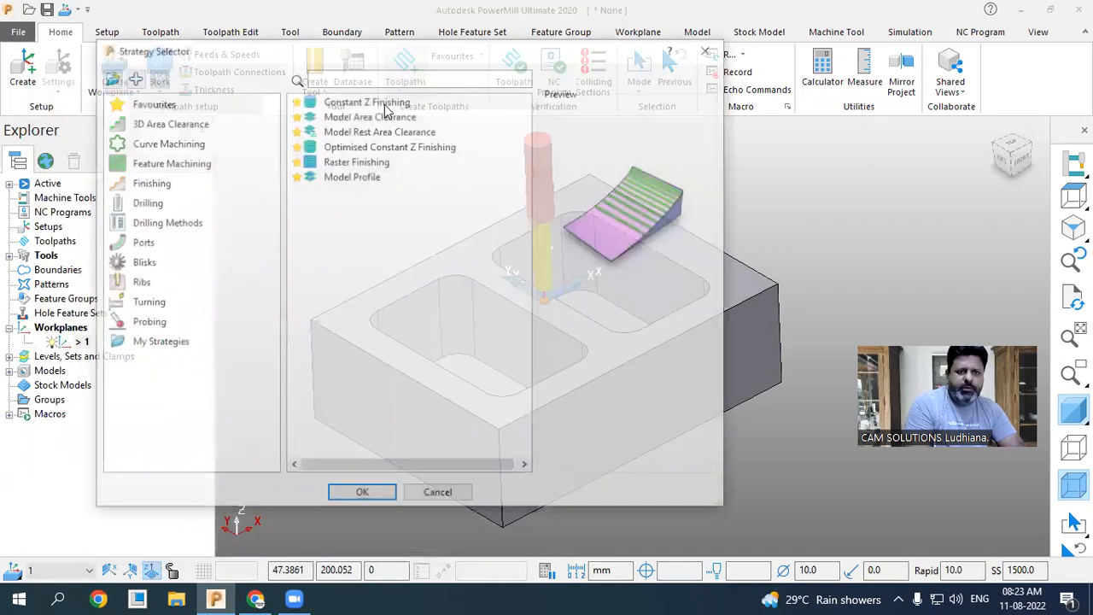
{"action": "left_click", "coordinate": [373, 115]}
{"action": "left_click", "coordinate": [361, 495]}
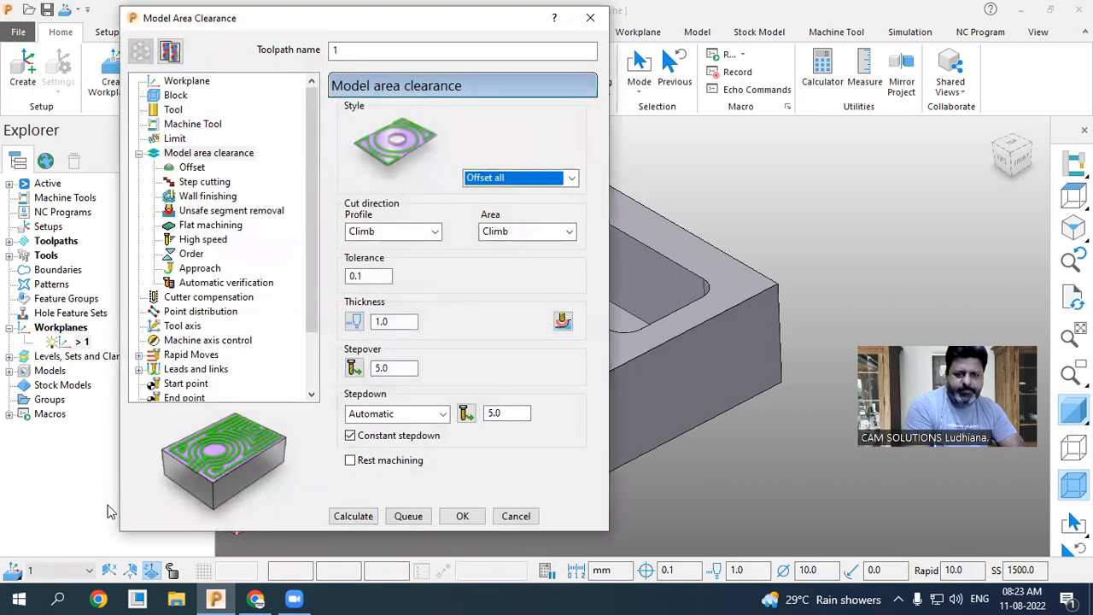
{"action": "left_click", "coordinate": [355, 518]}
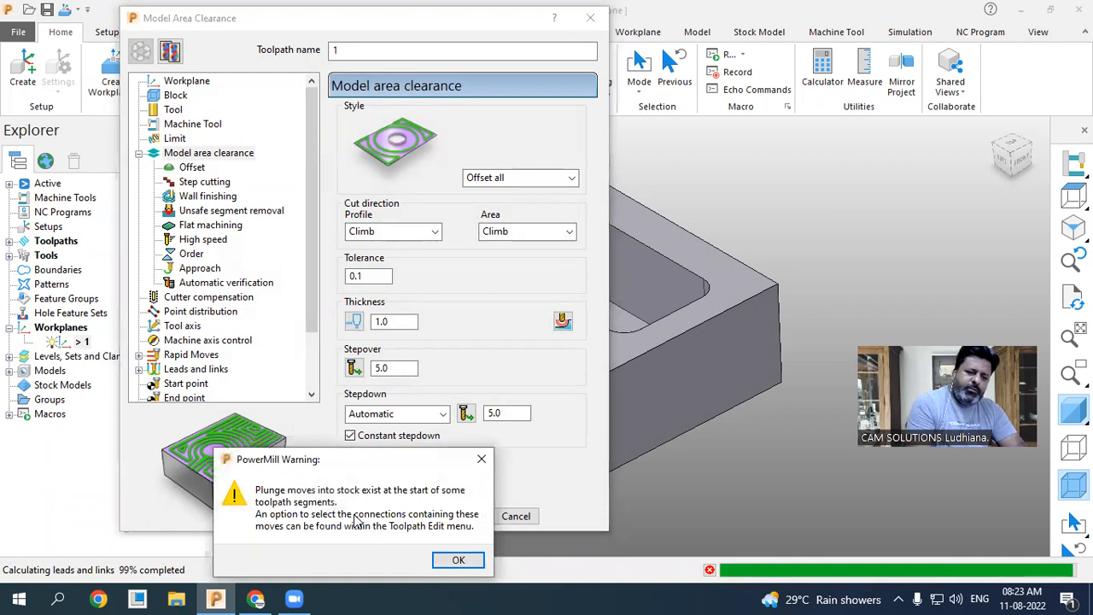
{"action": "left_click", "coordinate": [458, 559]}
{"action": "left_click", "coordinate": [515, 516]}
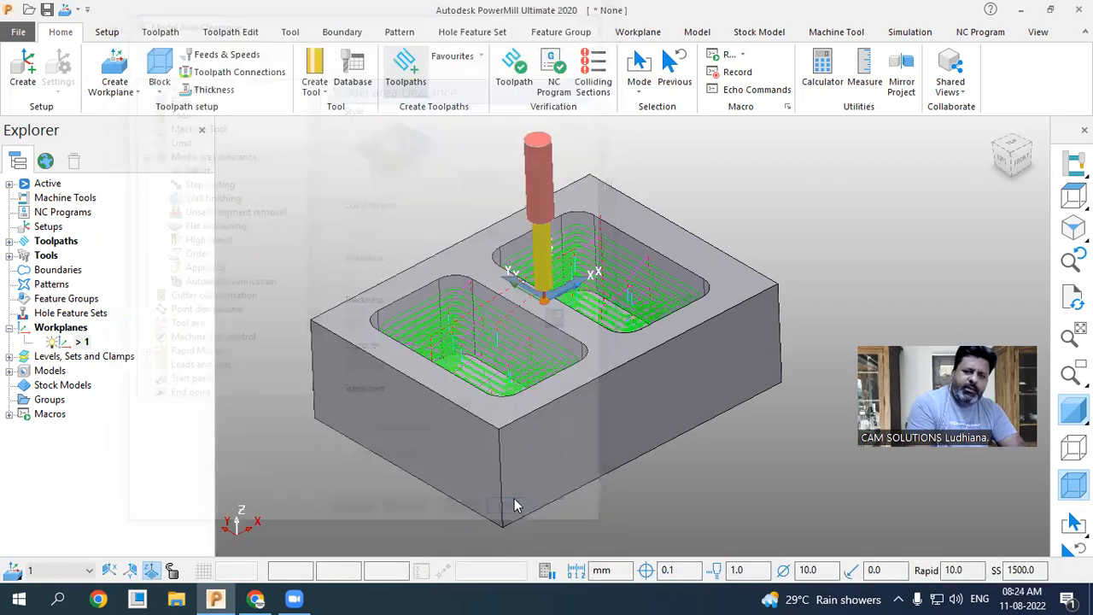
- Load the area clearance toolpath for simulation from its start and turn ViewMill on
{"action": "middle_click_drag", "start_coordinate": [568, 346], "coordinate": [606, 228]}
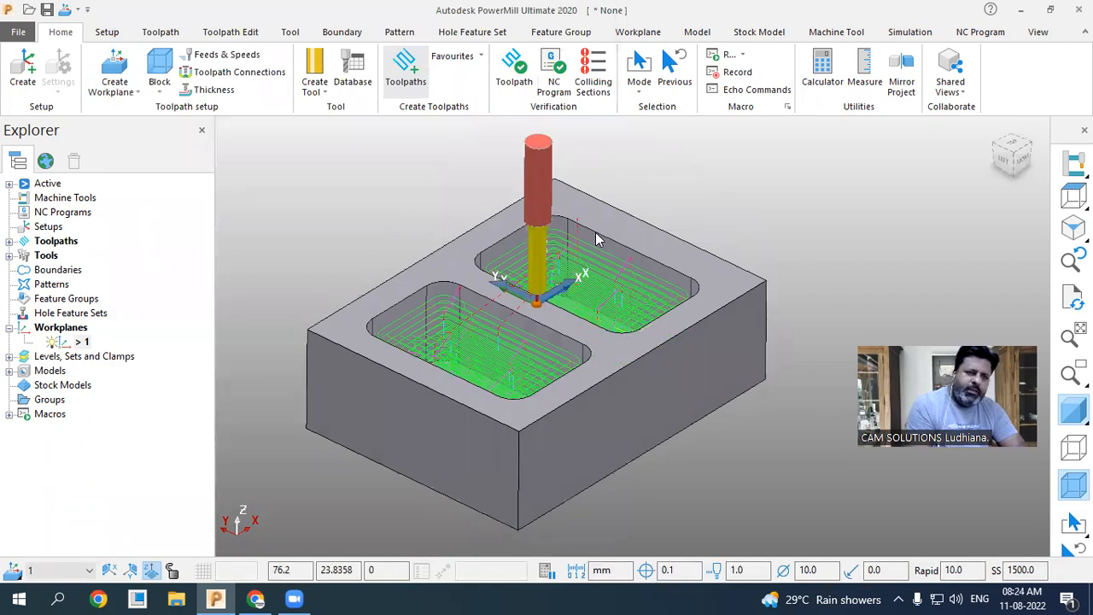
{"action": "left_click", "coordinate": [10, 242]}
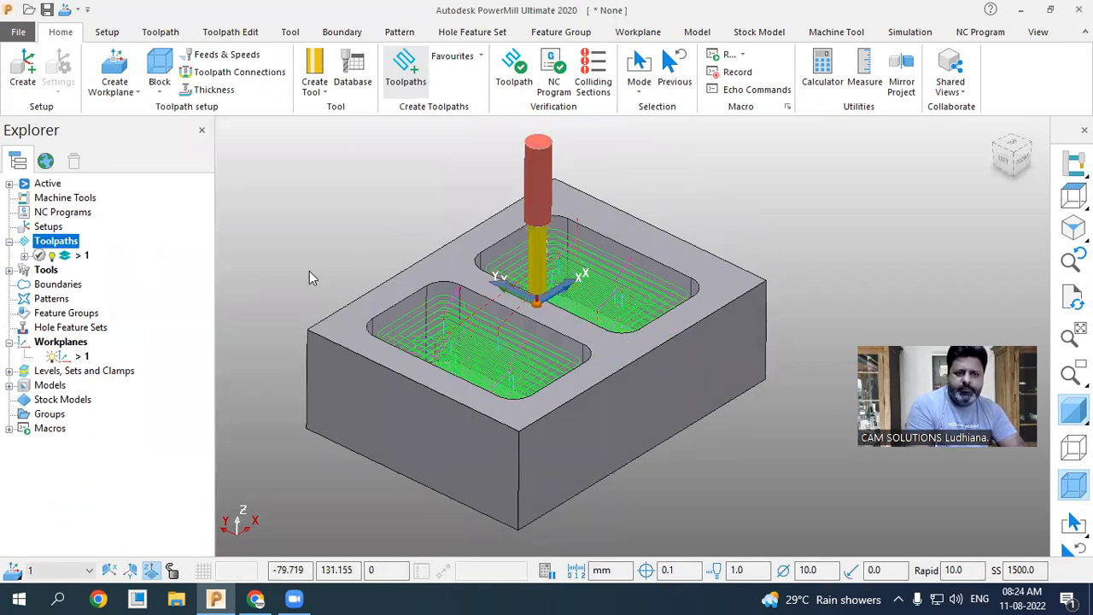
{"action": "left_click", "coordinate": [322, 268]}
{"action": "right_click", "coordinate": [81, 254]}
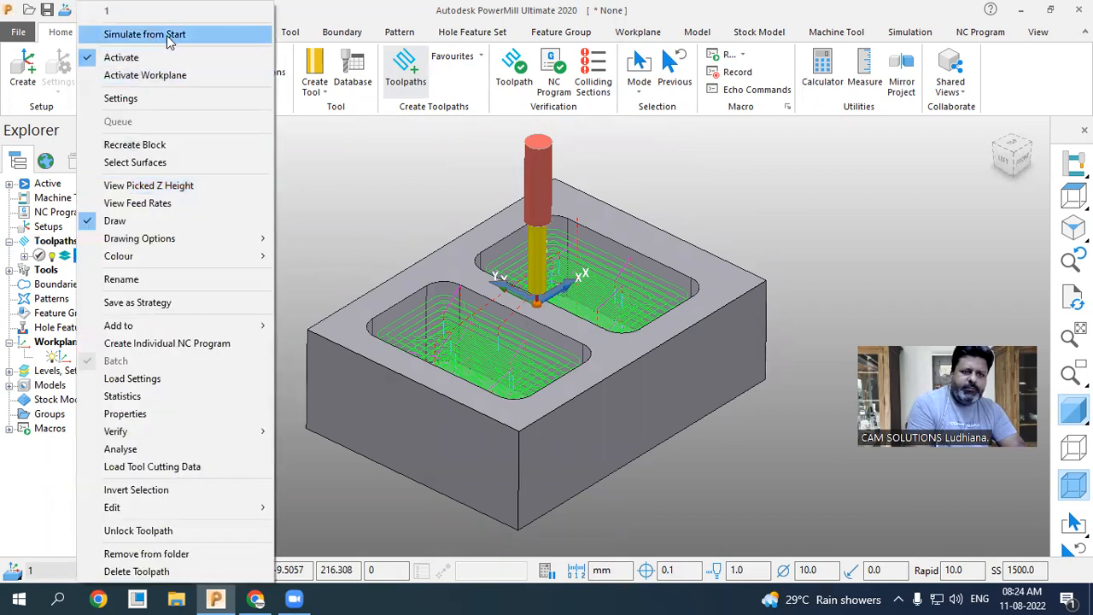
{"action": "left_click", "coordinate": [147, 35]}
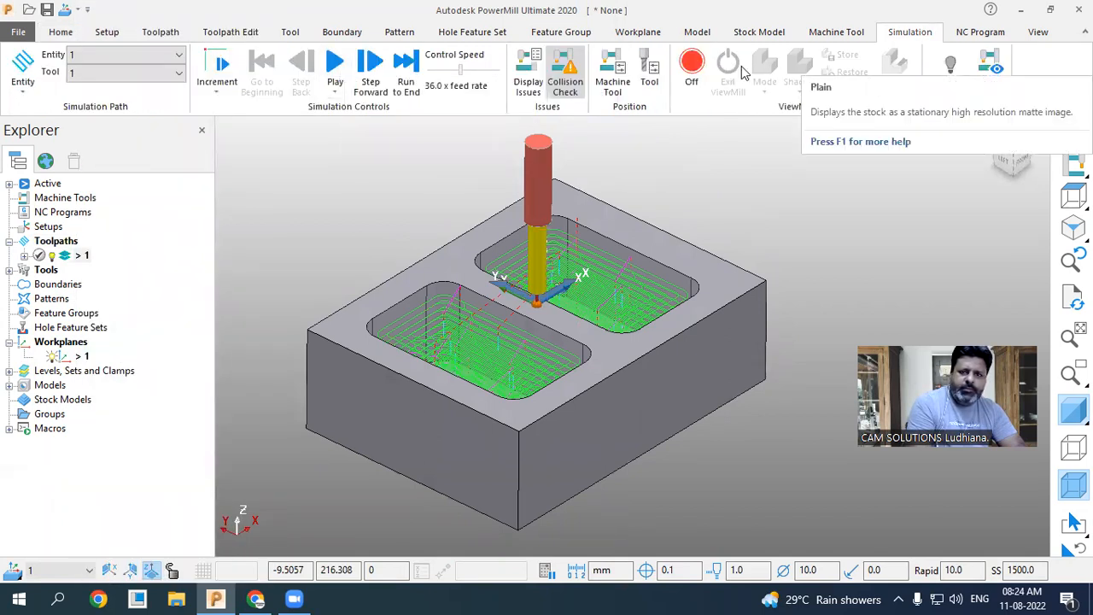
{"action": "left_click", "coordinate": [705, 78]}
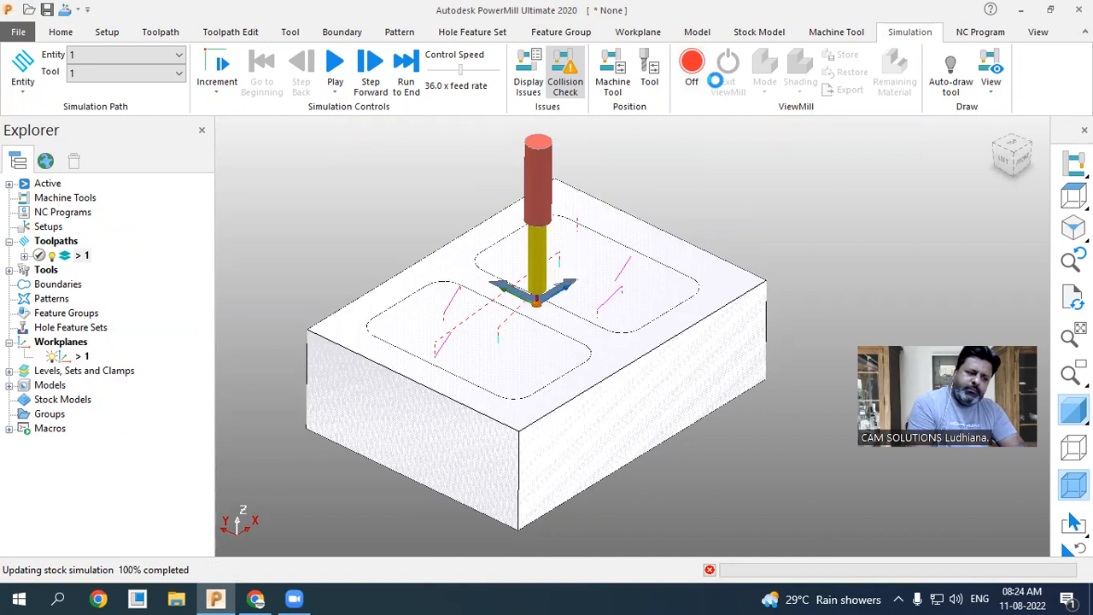
- Set the ViewMill display to the Fixed direction mode with shiny shading
{"action": "left_click", "coordinate": [765, 94]}
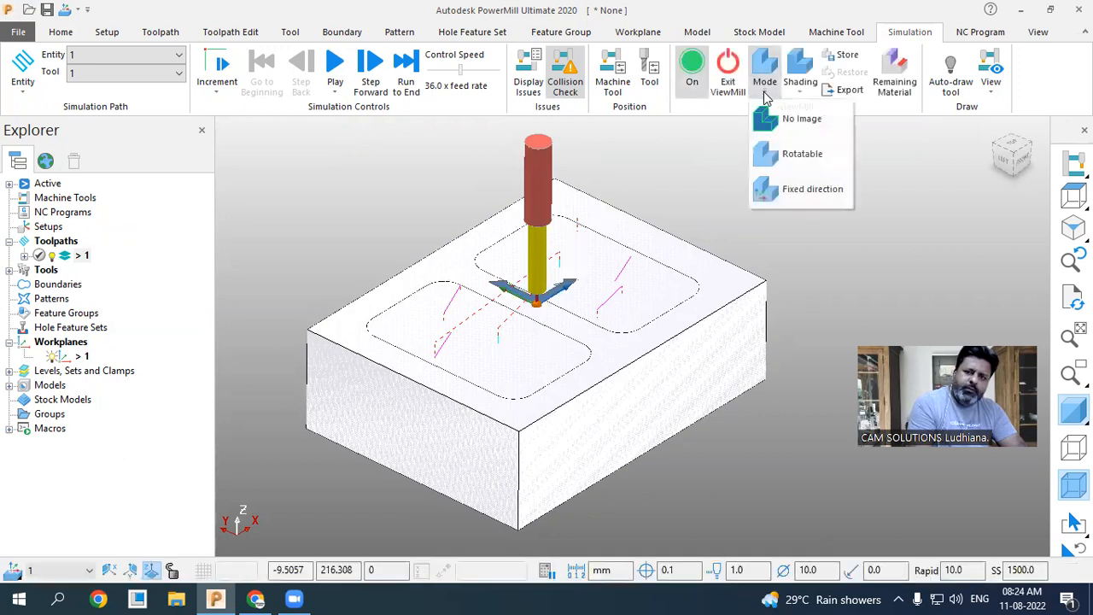
{"action": "left_click", "coordinate": [782, 189]}
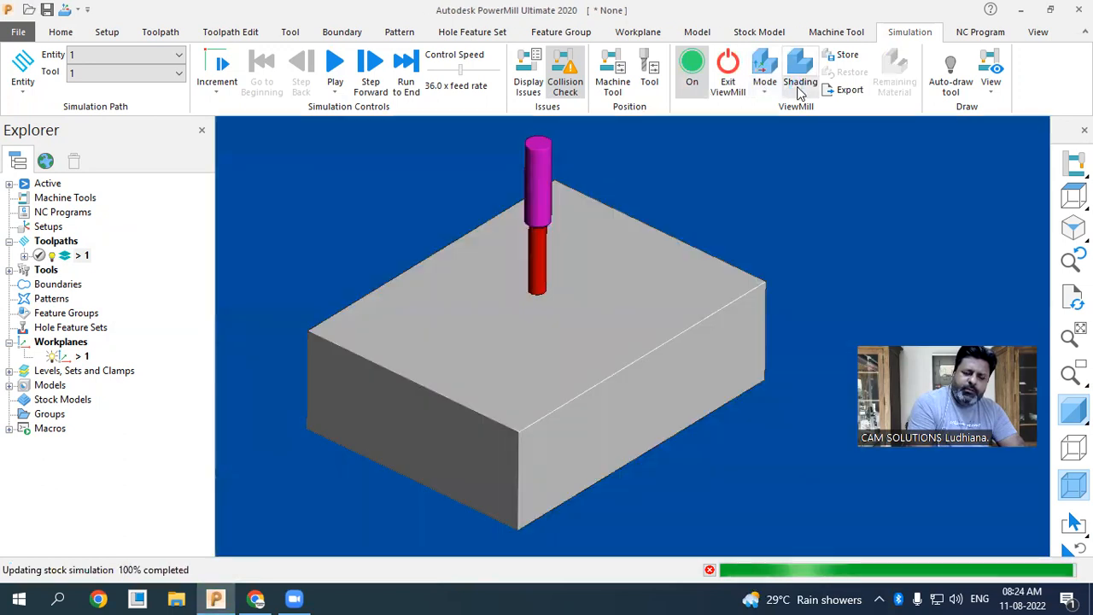
{"action": "left_click", "coordinate": [799, 92]}
{"action": "left_click", "coordinate": [807, 157]}
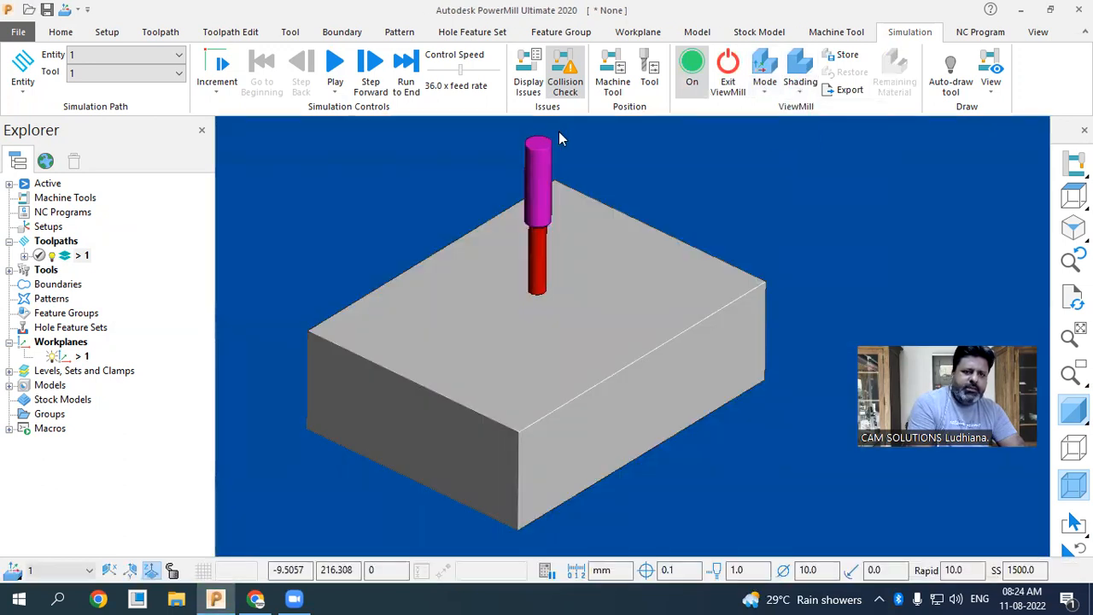
- Play the pocket machining simulation, raising its speed to 84.0 x feed rate, and exit ViewMill
{"action": "left_click", "coordinate": [338, 73]}
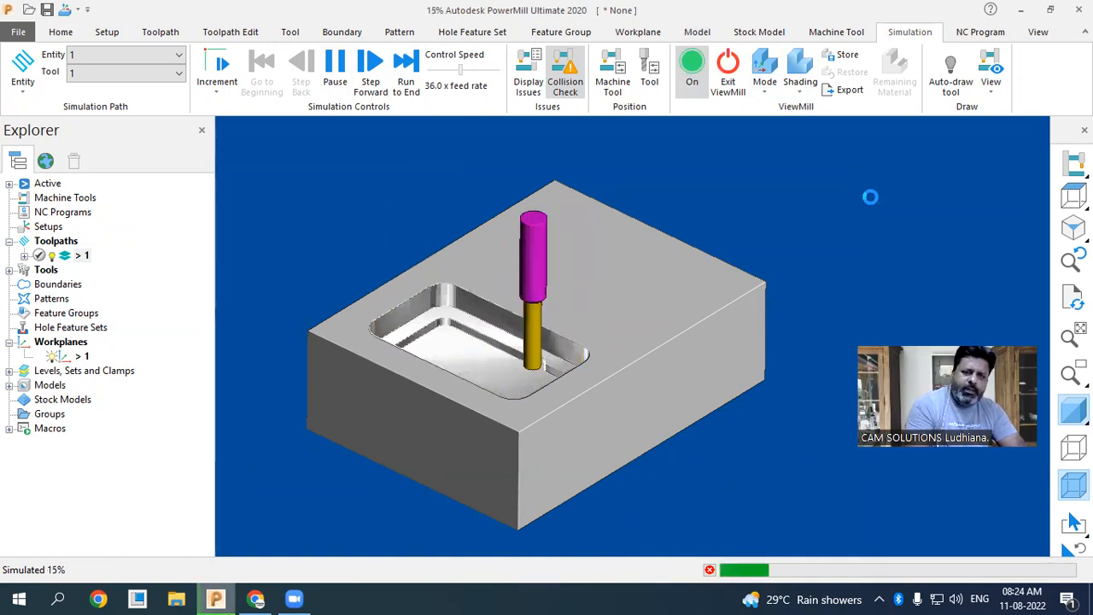
{"action": "left_click_drag", "start_coordinate": [461, 69], "coordinate": [484, 69]}
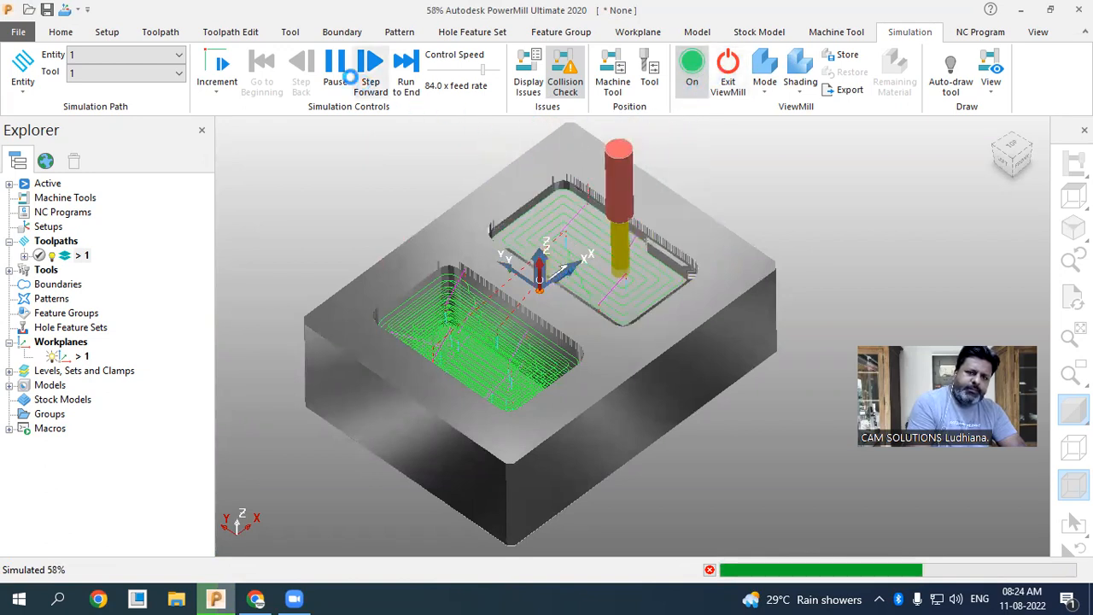
{"action": "left_click", "coordinate": [338, 70]}
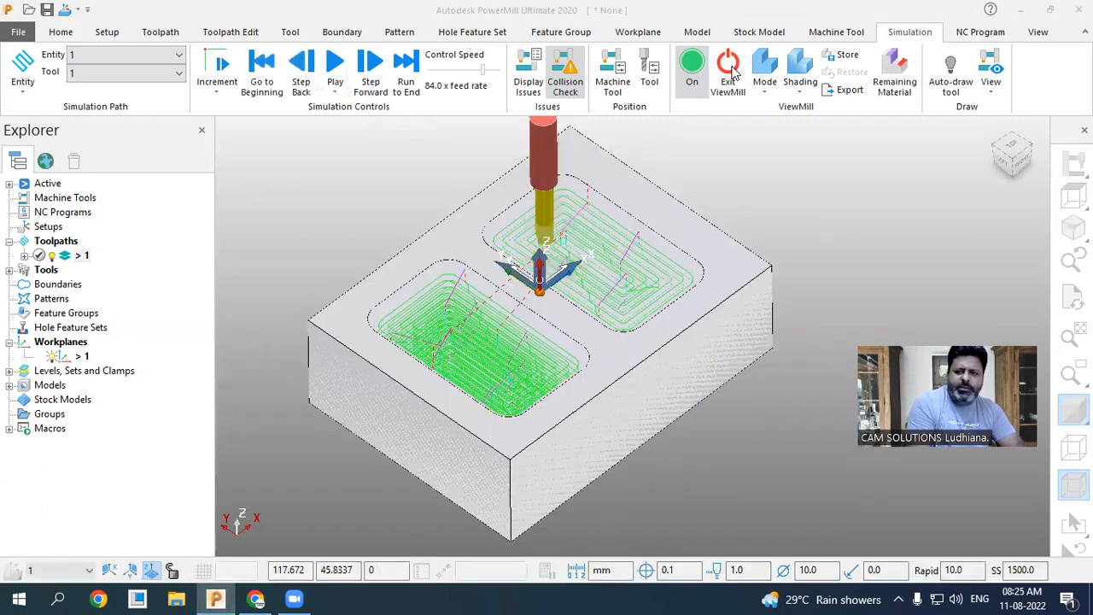
{"action": "left_click", "coordinate": [732, 74]}
{"action": "left_click", "coordinate": [703, 103]}
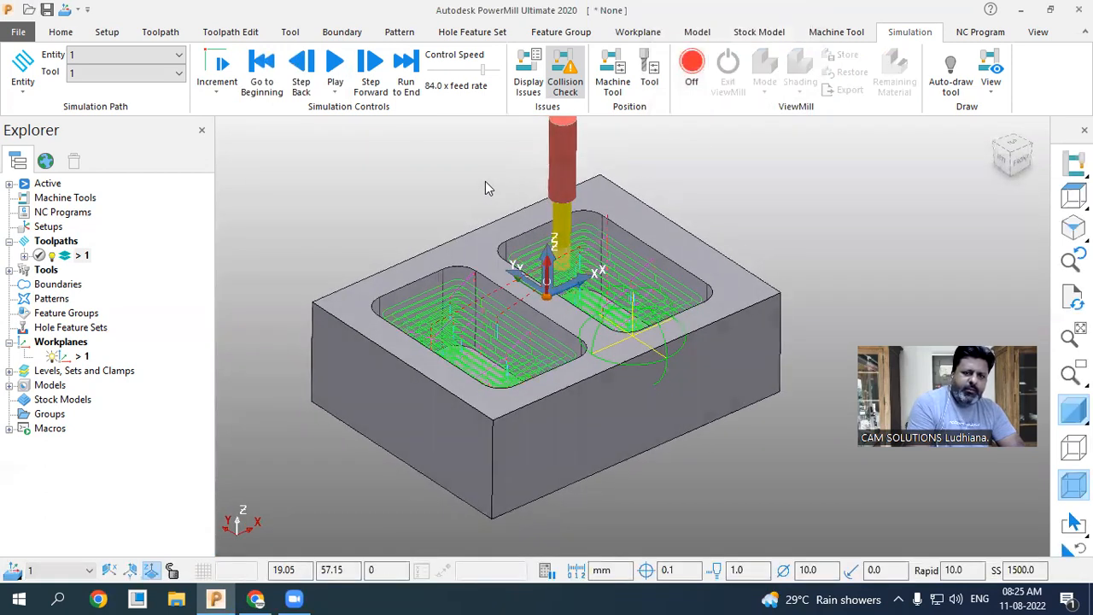
{"action": "left_click", "coordinate": [61, 35]}
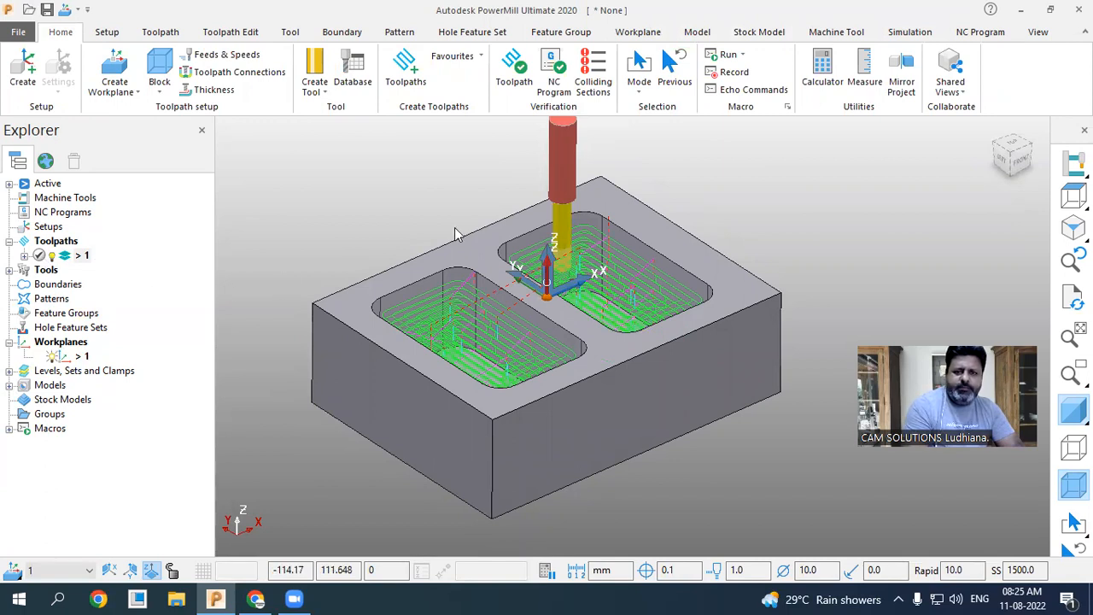
{"action": "scroll", "coordinate": [458, 229], "scroll_direction": "up", "scroll_amount": 2}
{"action": "scroll", "coordinate": [670, 223], "scroll_direction": "up", "scroll_amount": 2}
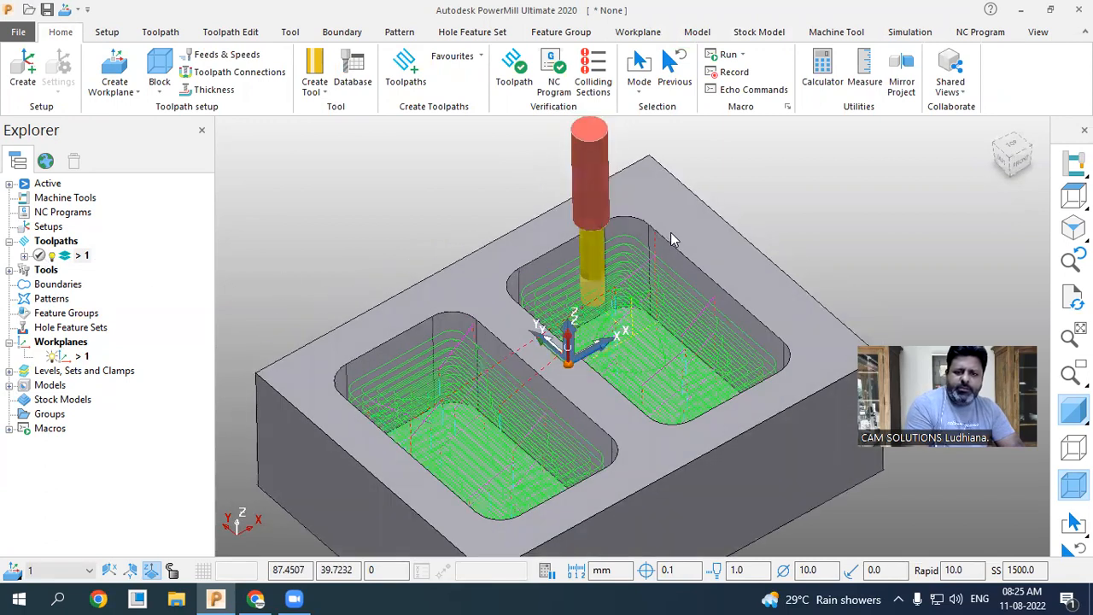
{"action": "scroll", "coordinate": [537, 240], "scroll_direction": "down", "scroll_amount": 3}
{"action": "scroll", "coordinate": [502, 252], "scroll_direction": "up", "scroll_amount": 2}
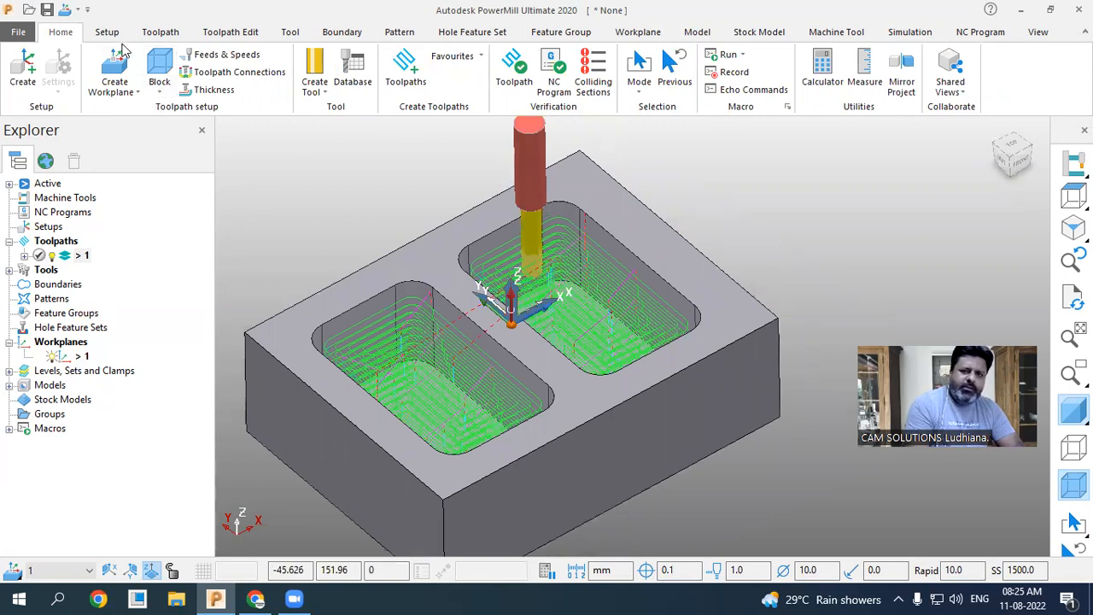
{"action": "left_click", "coordinate": [158, 32]}
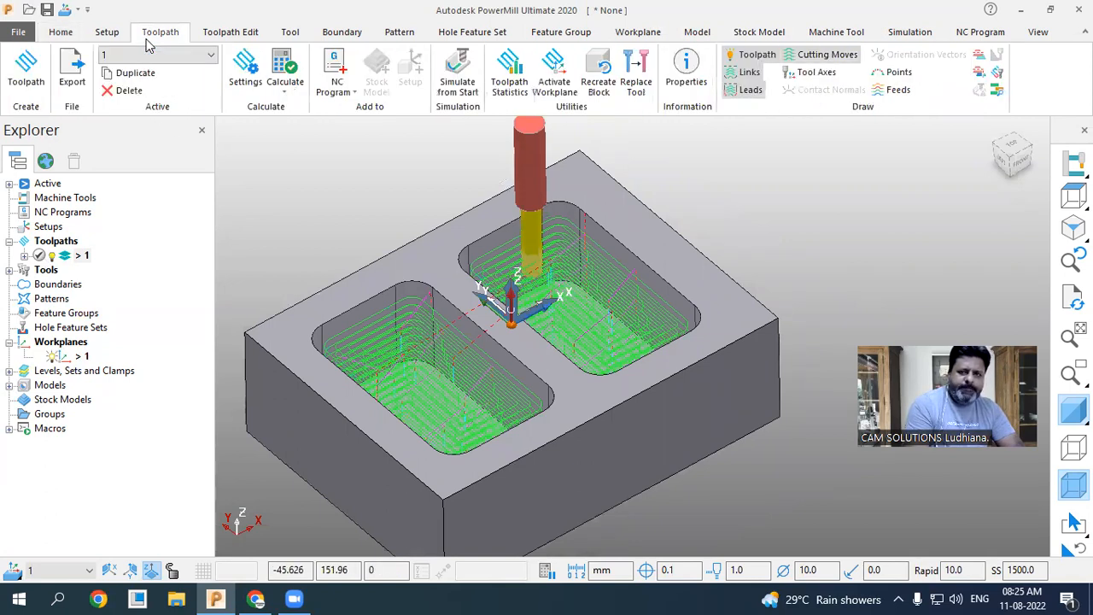
{"action": "left_click", "coordinate": [114, 34]}
{"action": "left_click", "coordinate": [55, 32]}
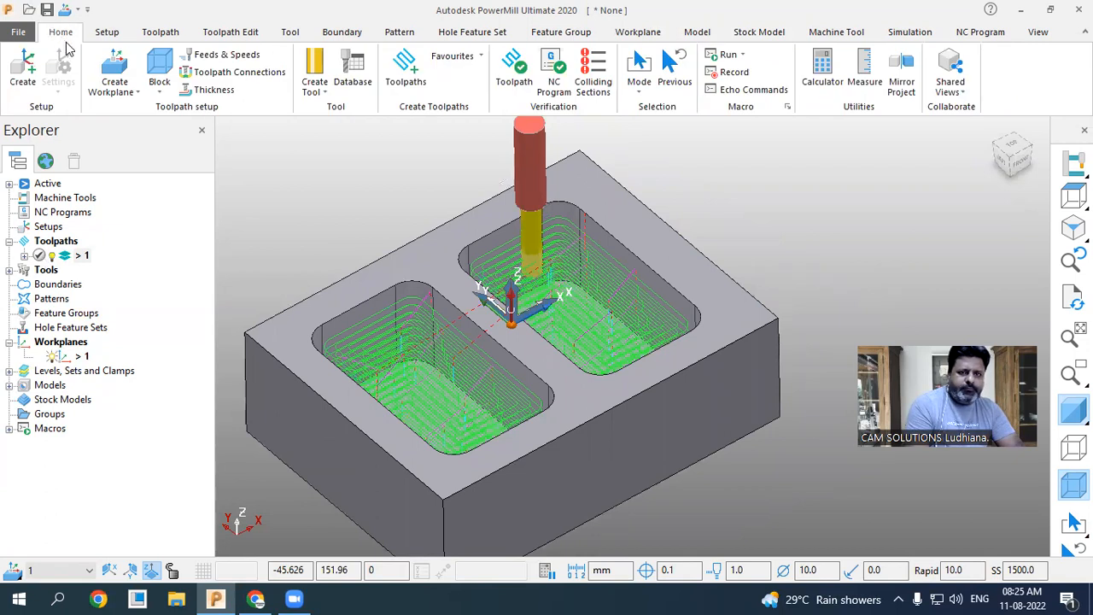
- Create a stock model on workplane 1 with 0.1 tolerance, 2.0 stepover and 0.2 rest thickness
{"action": "left_click", "coordinate": [56, 401]}
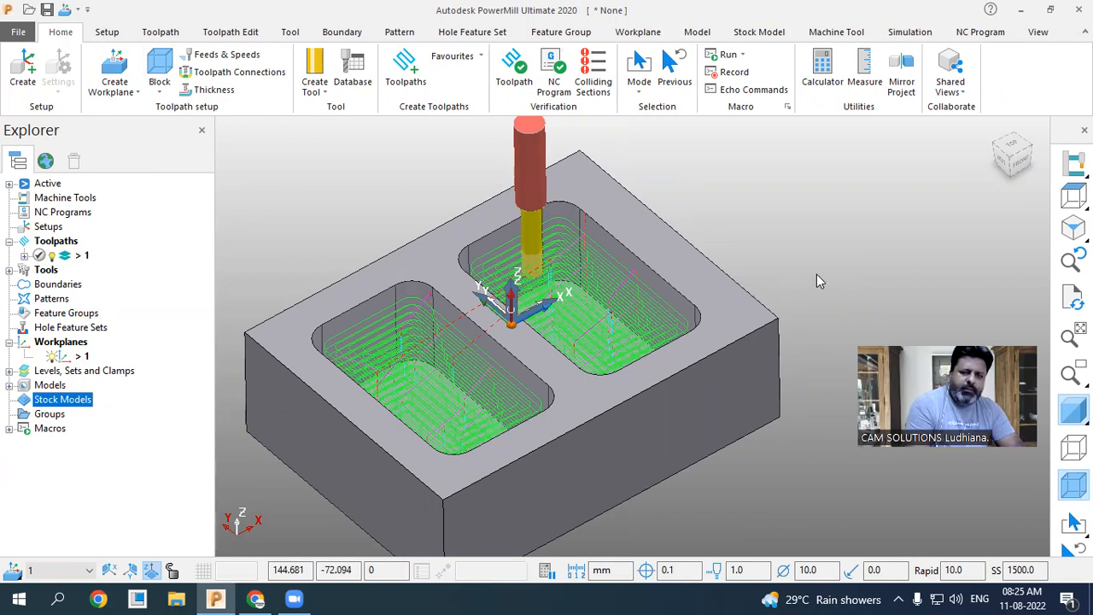
{"action": "scroll", "coordinate": [730, 275], "scroll_direction": "down", "scroll_amount": 2}
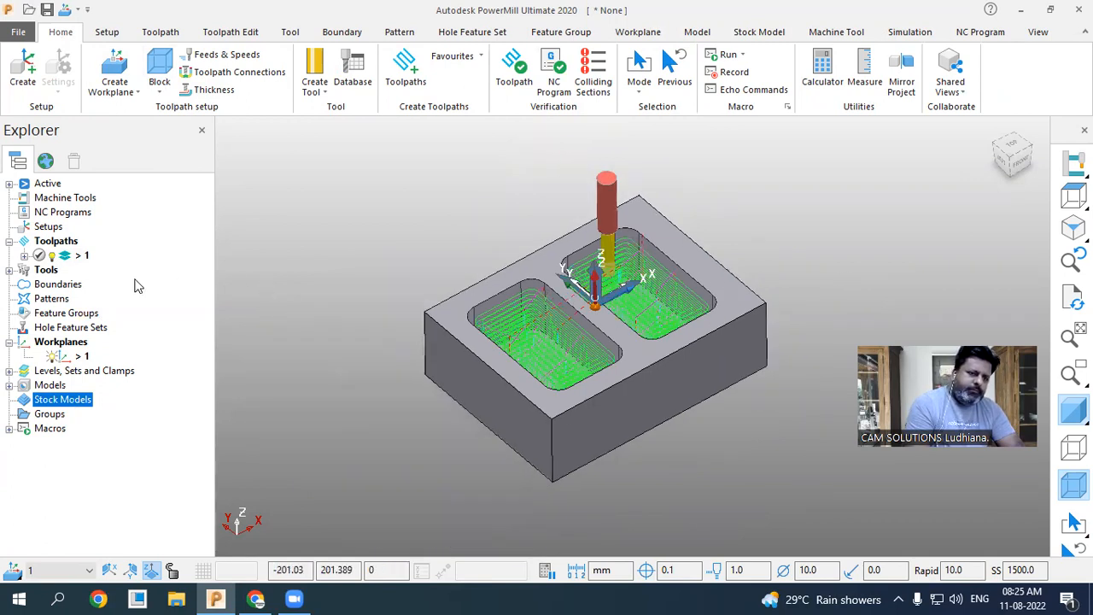
{"action": "right_click", "coordinate": [68, 258]}
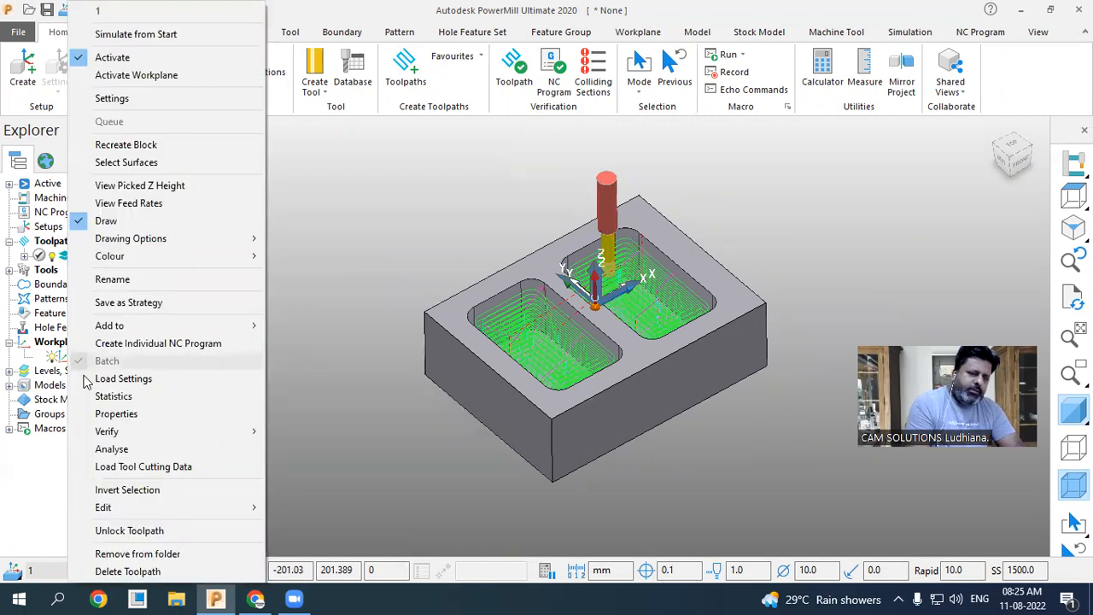
{"action": "left_click", "coordinate": [365, 434]}
{"action": "right_click", "coordinate": [72, 399]}
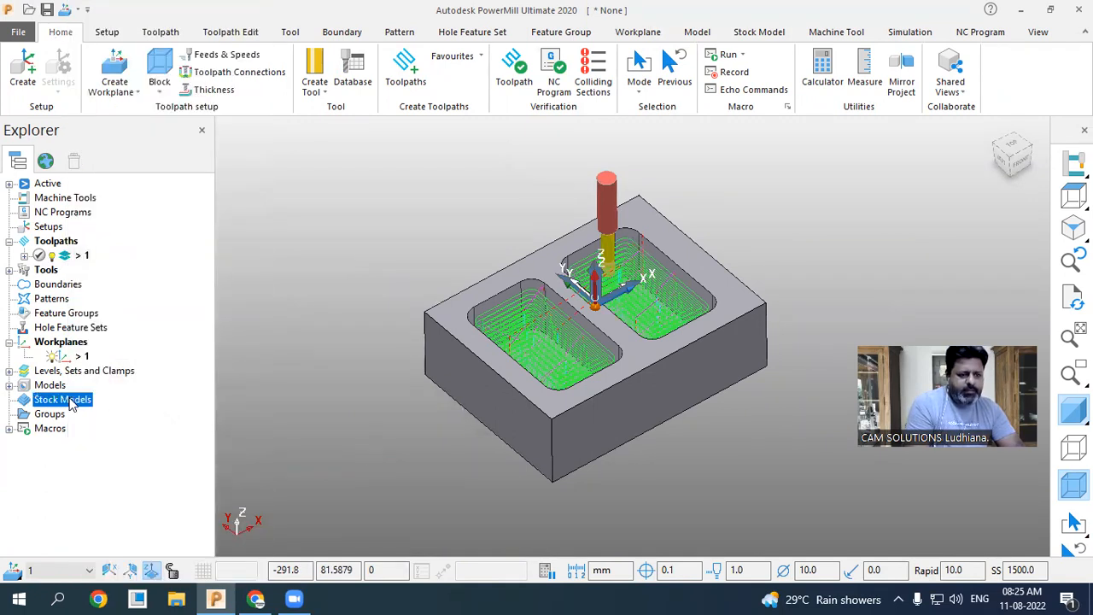
{"action": "left_click", "coordinate": [152, 254]}
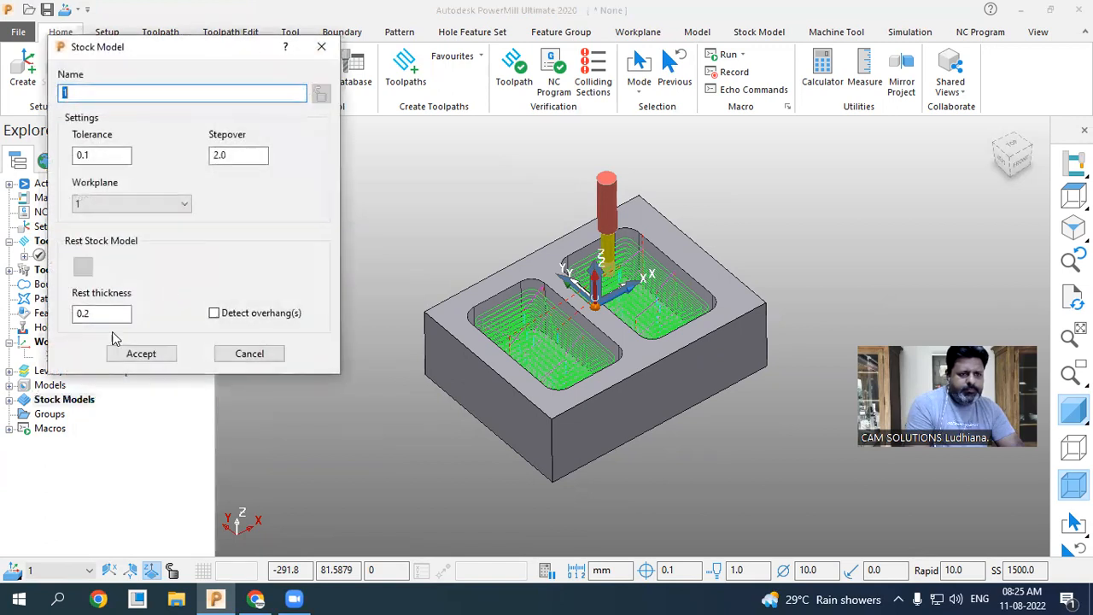
{"action": "left_click", "coordinate": [139, 353]}
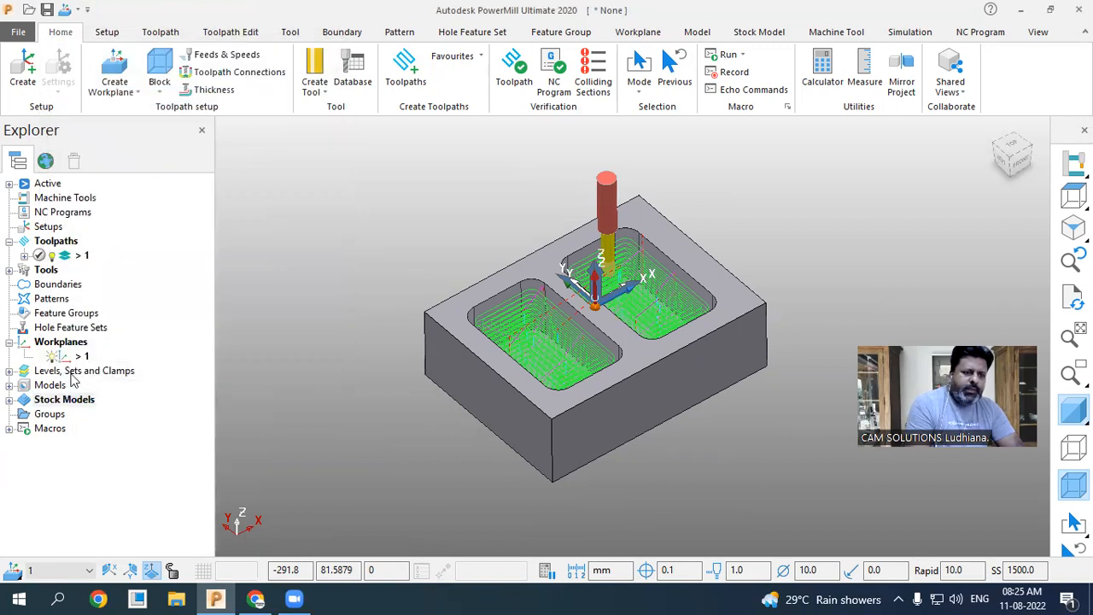
- Add the area clearance toolpath to the new stock model
{"action": "left_click", "coordinate": [9, 400]}
{"action": "right_click", "coordinate": [67, 416]}
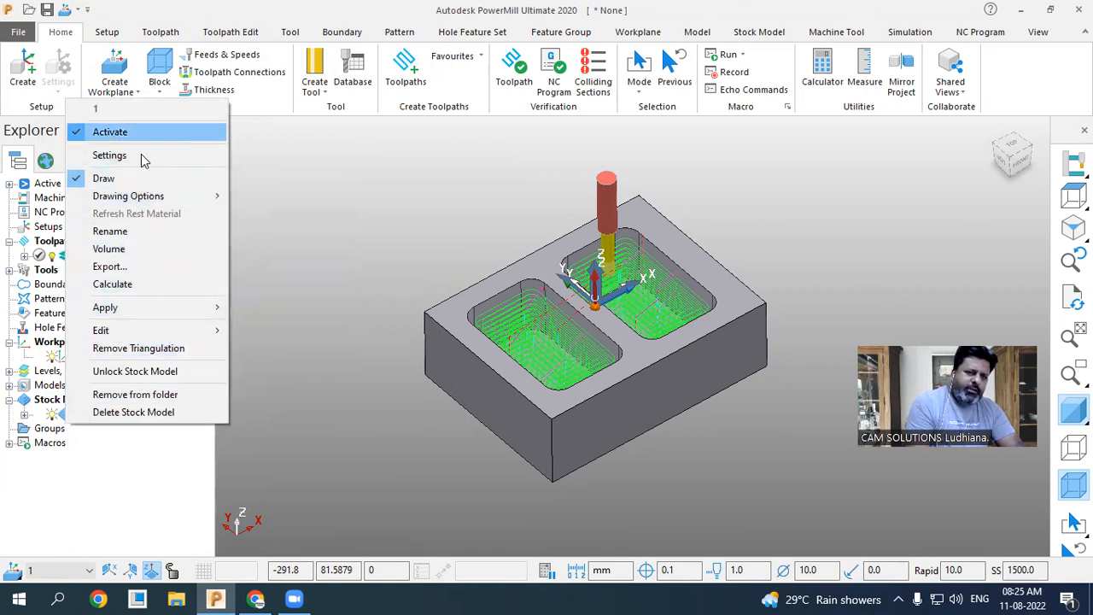
{"action": "left_click", "coordinate": [325, 274]}
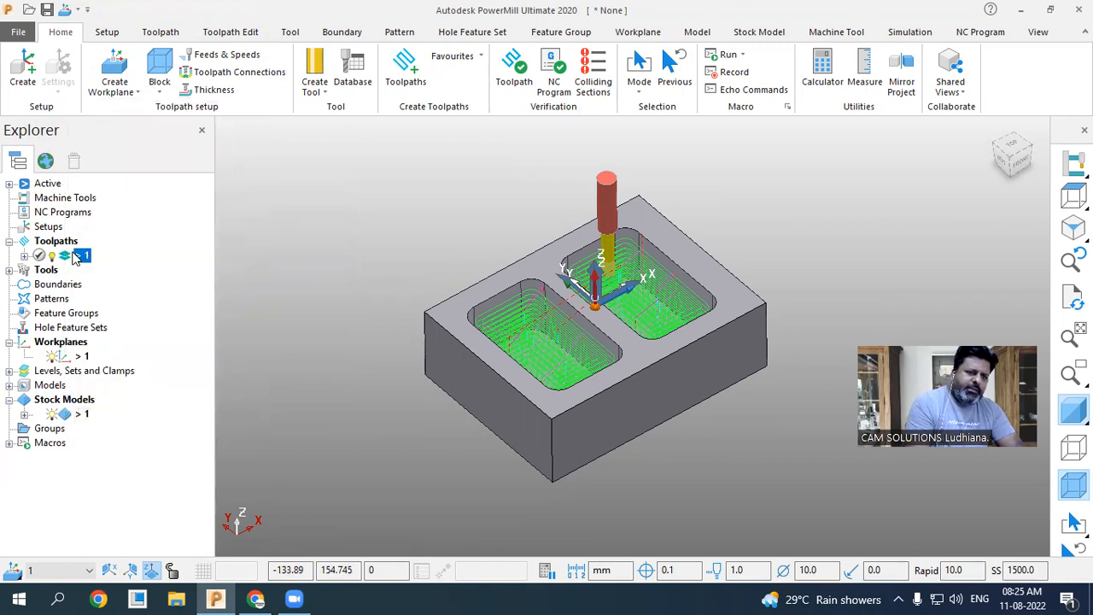
{"action": "right_click", "coordinate": [84, 257]}
{"action": "mouse_move", "coordinate": [191, 323]}
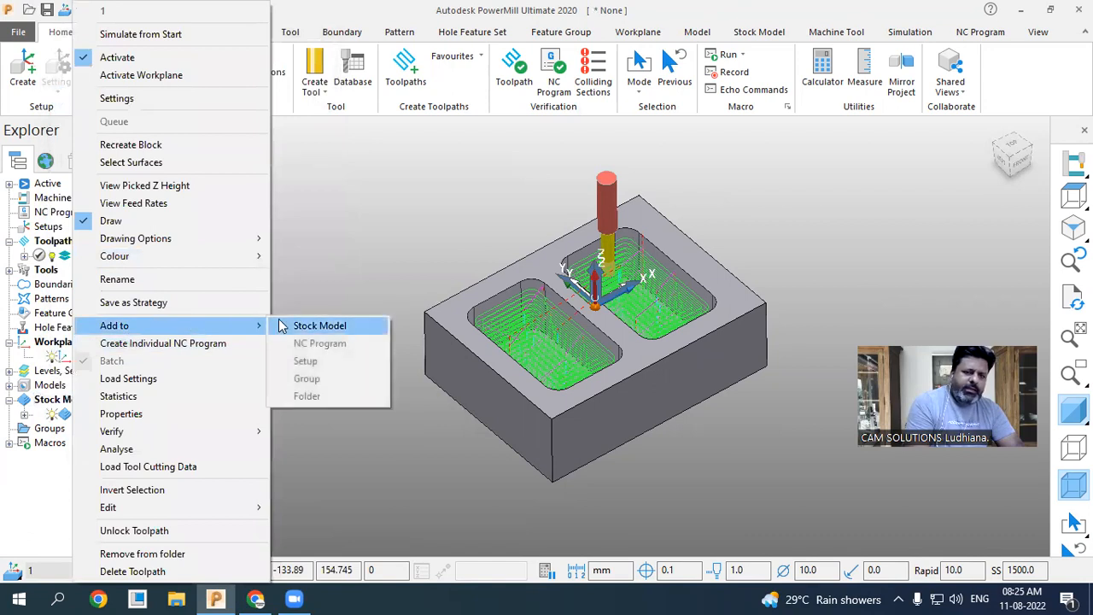
{"action": "left_click", "coordinate": [315, 326]}
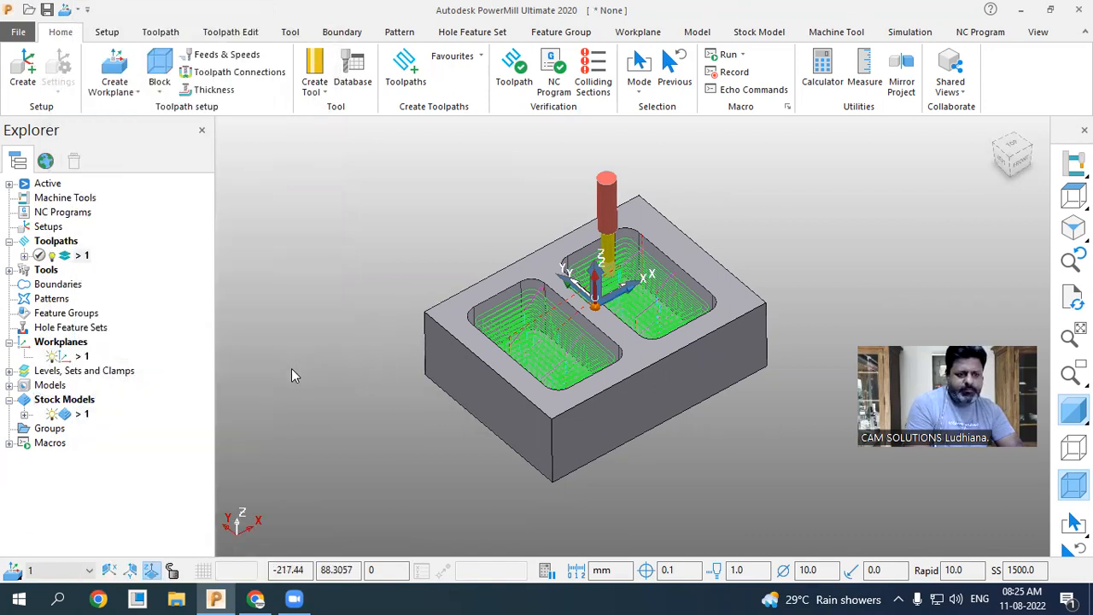
- Expand the stock model's contents and calculate the stock model from its block and toolpath
{"action": "left_click", "coordinate": [71, 416]}
{"action": "left_click", "coordinate": [24, 414]}
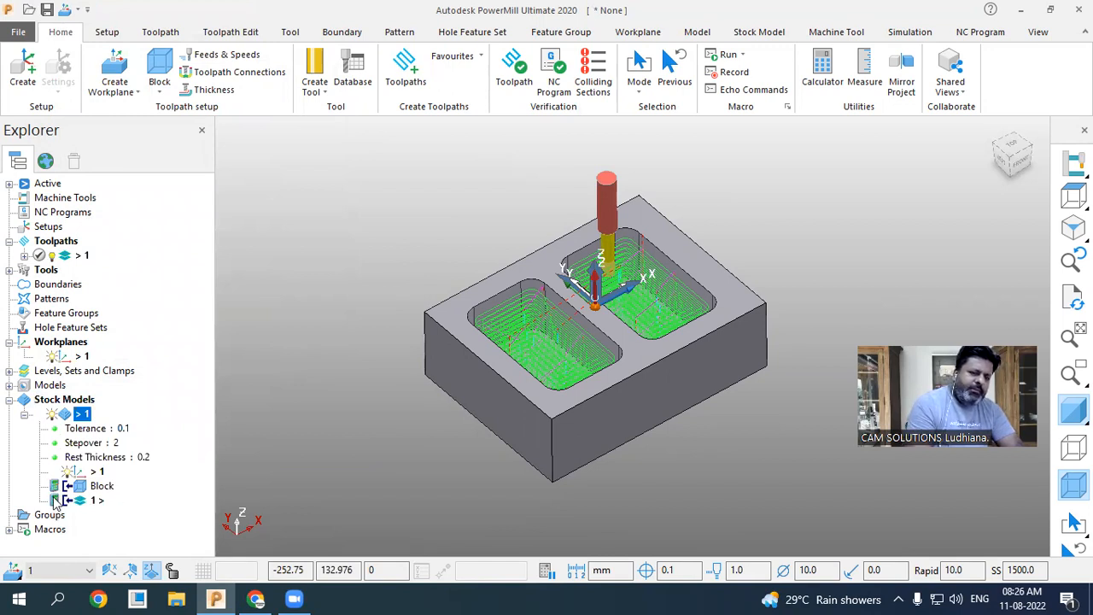
{"action": "right_click", "coordinate": [82, 416]}
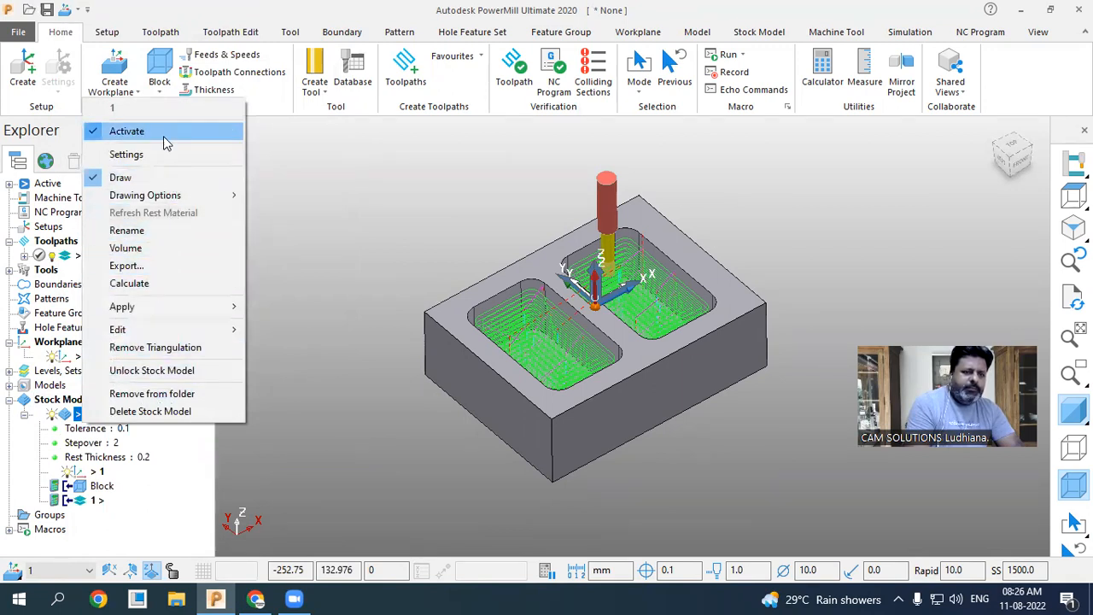
{"action": "left_click", "coordinate": [135, 284]}
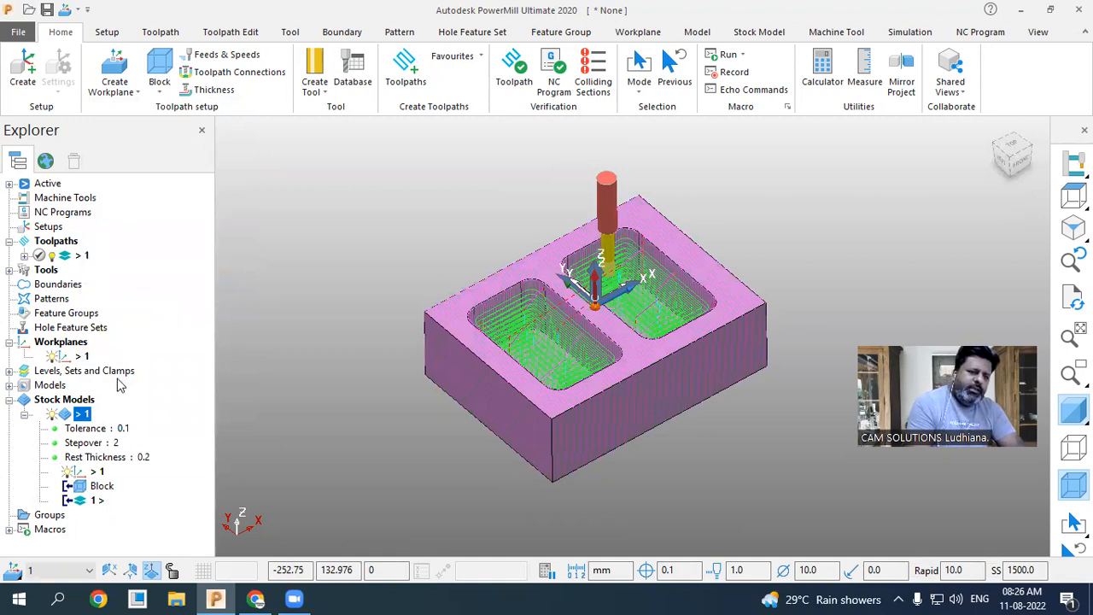
- Display the stock model as shaded and hide the area clearance toolpath
{"action": "right_click", "coordinate": [73, 416]}
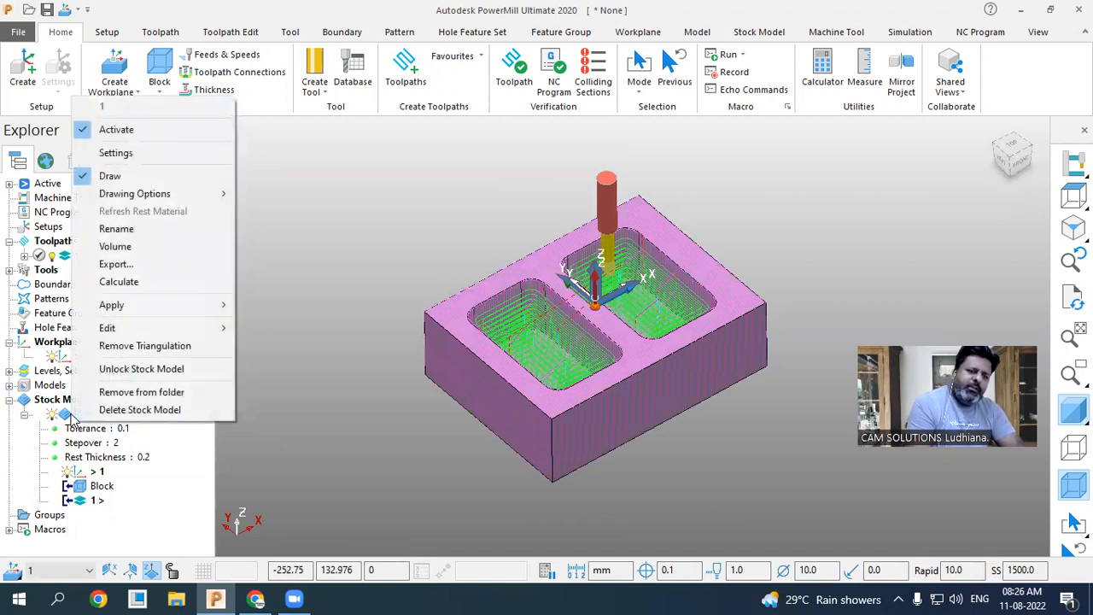
{"action": "mouse_move", "coordinate": [194, 194]}
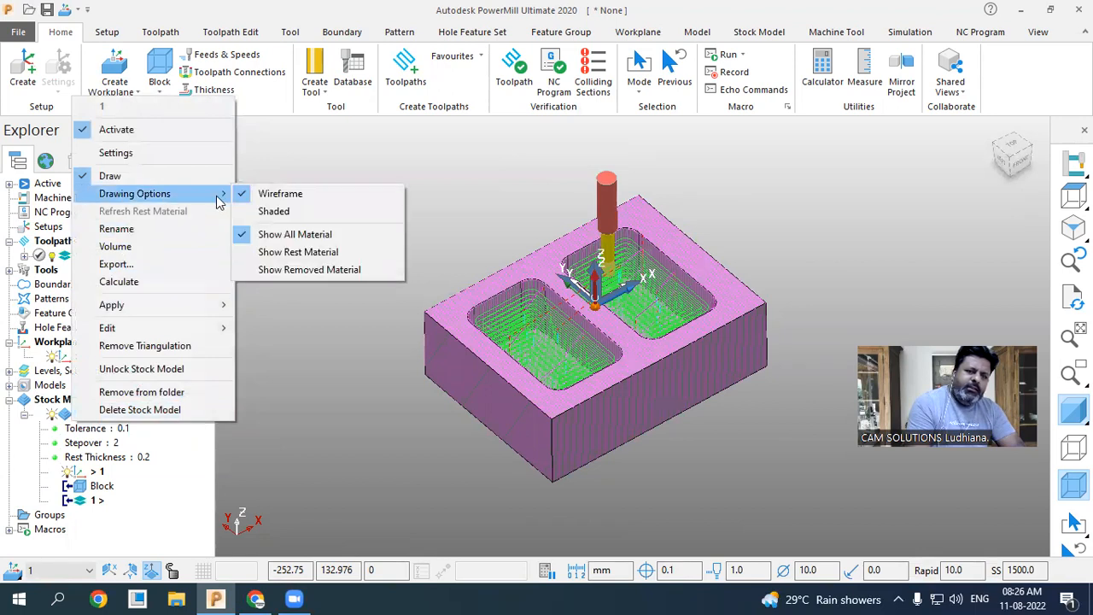
{"action": "left_click", "coordinate": [277, 211]}
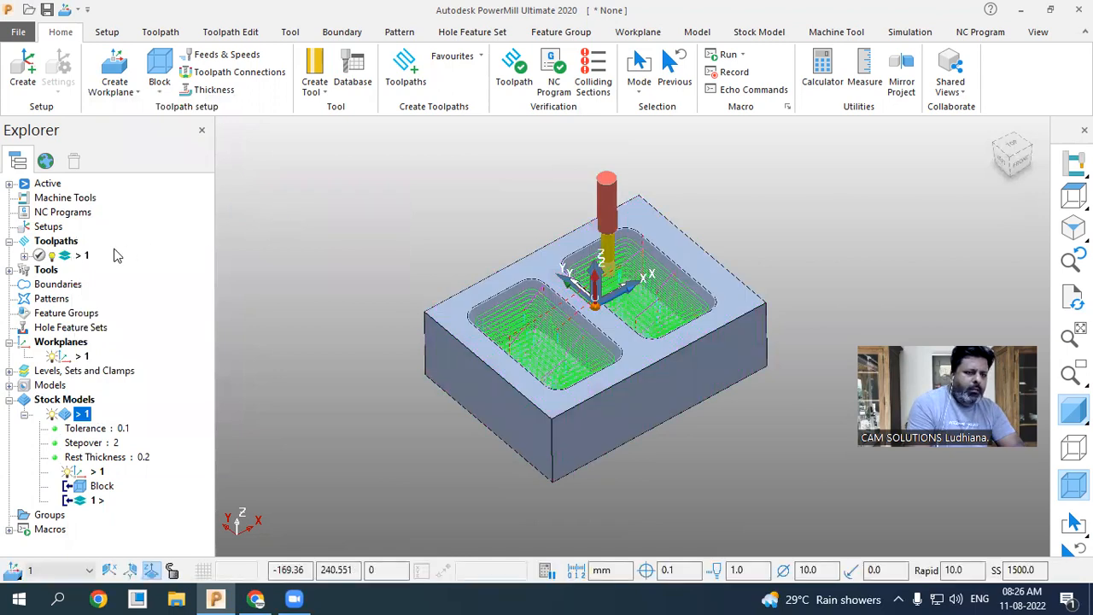
{"action": "left_click", "coordinate": [52, 257]}
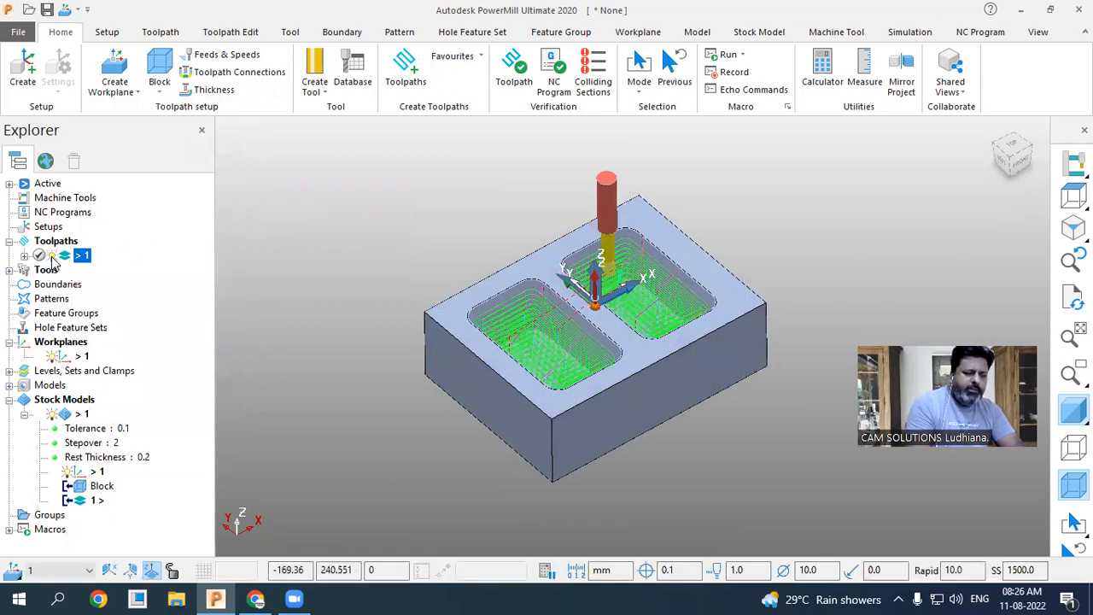
{"action": "left_click", "coordinate": [51, 257]}
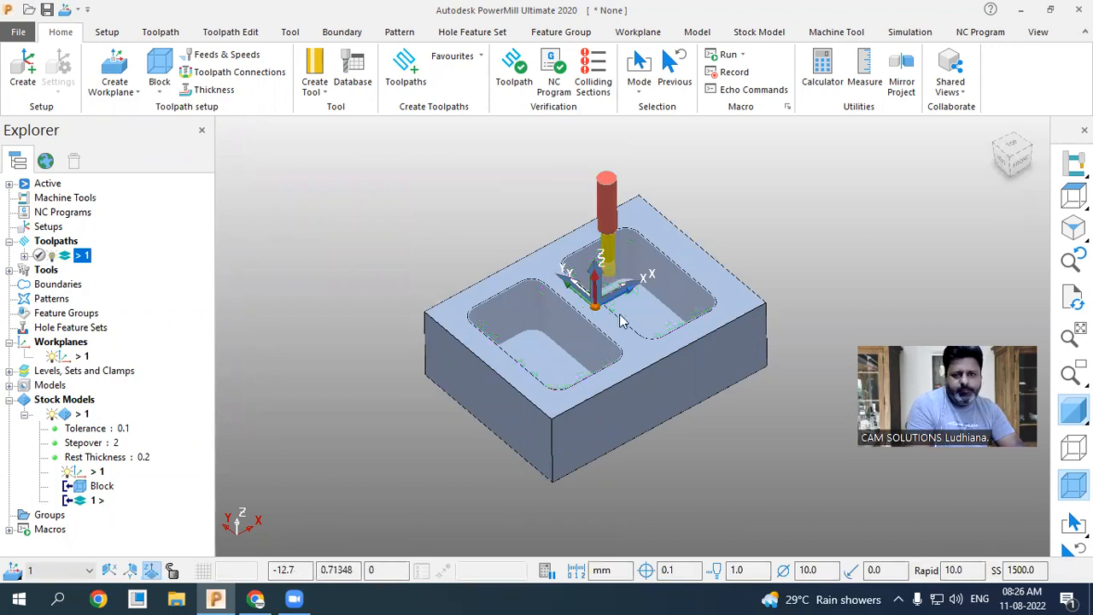
- Compare the stock model's initial block state with its state after the area clearance toolpath
{"action": "scroll", "coordinate": [621, 308], "scroll_direction": "up", "scroll_amount": 3}
{"action": "scroll", "coordinate": [415, 314], "scroll_direction": "down", "scroll_amount": 2}
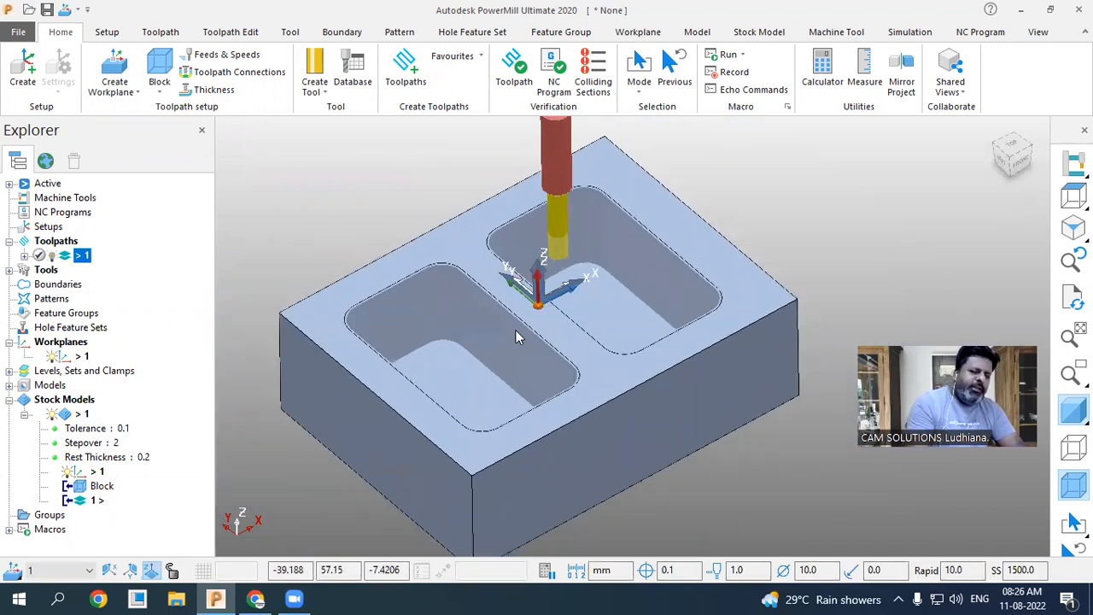
{"action": "double_click", "coordinate": [83, 489]}
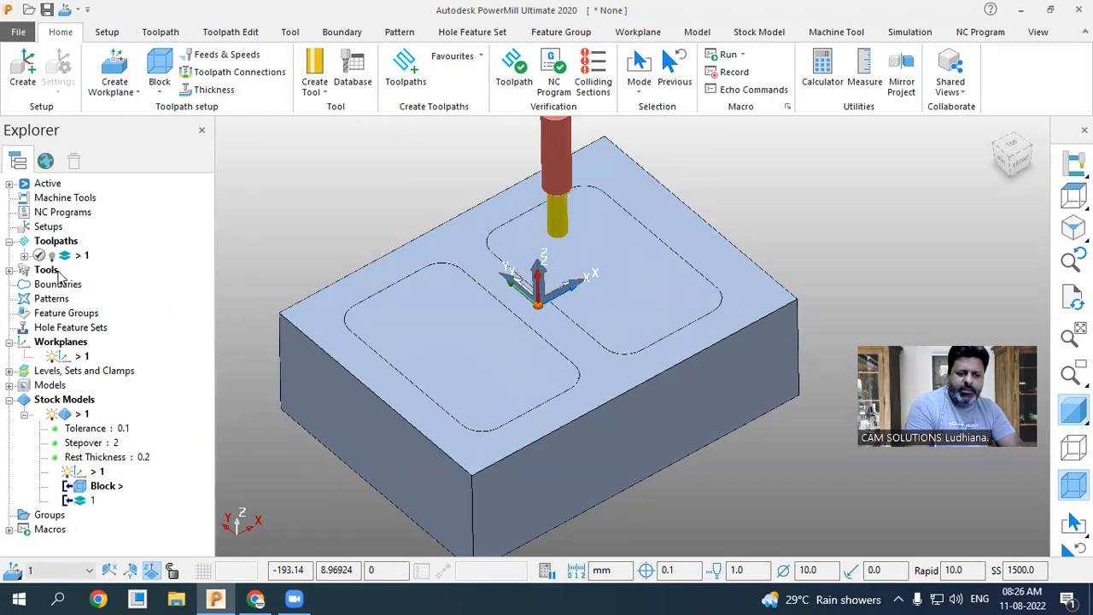
{"action": "left_click", "coordinate": [84, 503]}
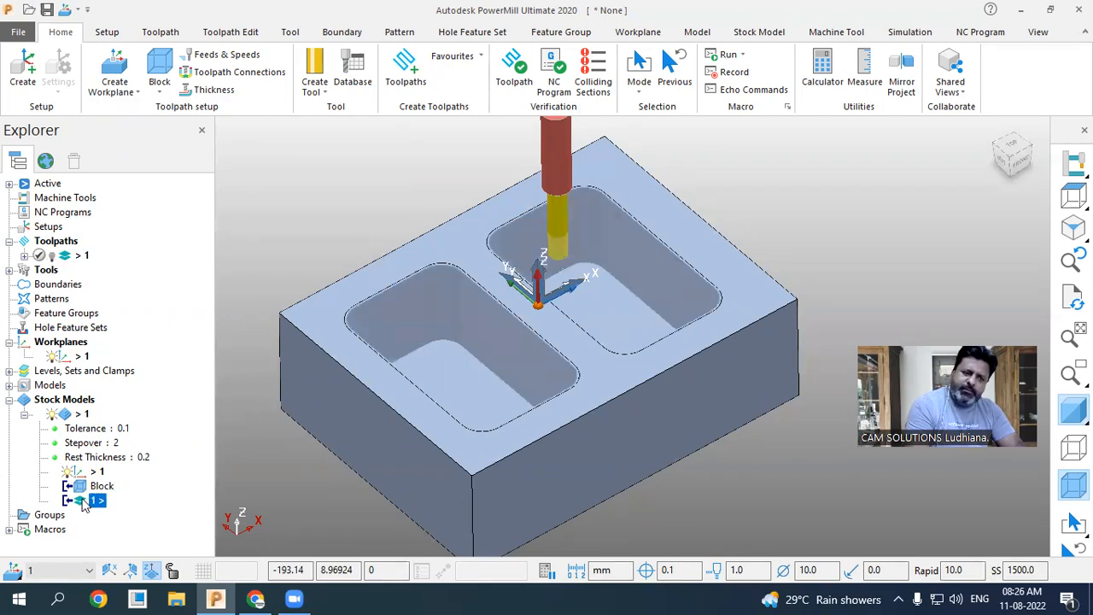
- Recalculate the area clearance toolpath with separate thicknesses of 3.0 mm radial and 0.0 mm axial
{"action": "right_click", "coordinate": [85, 257]}
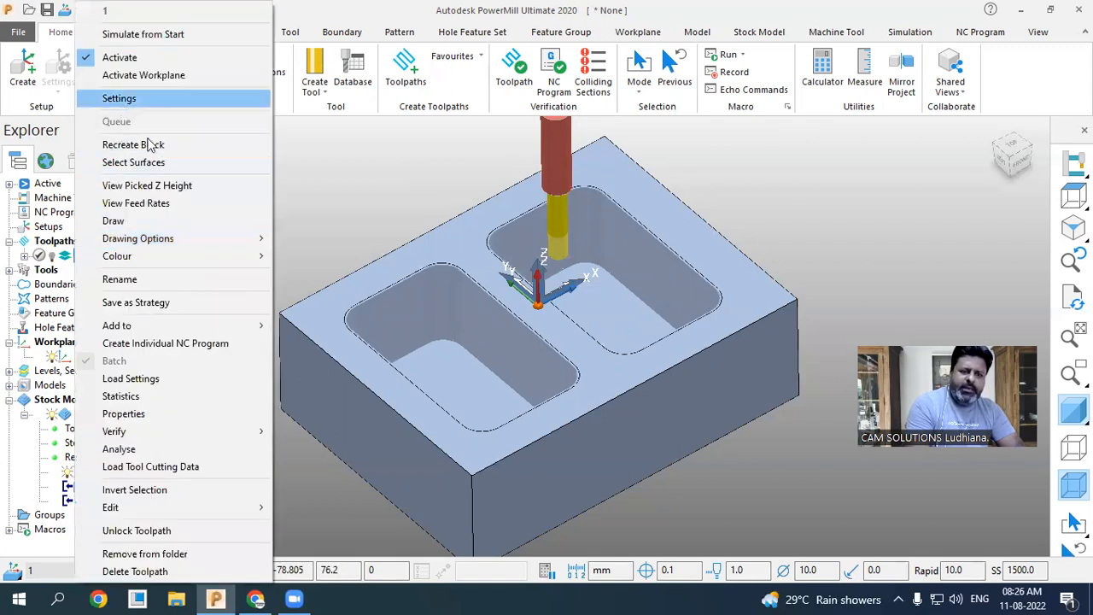
{"action": "left_click", "coordinate": [120, 99]}
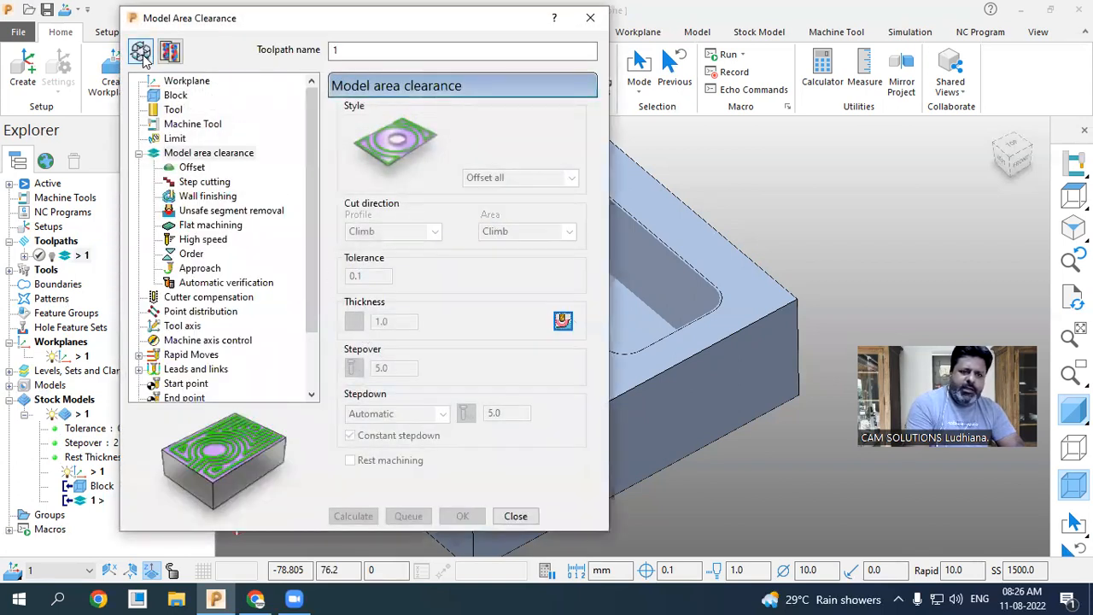
{"action": "left_click", "coordinate": [141, 53]}
{"action": "double_click", "coordinate": [396, 320]}
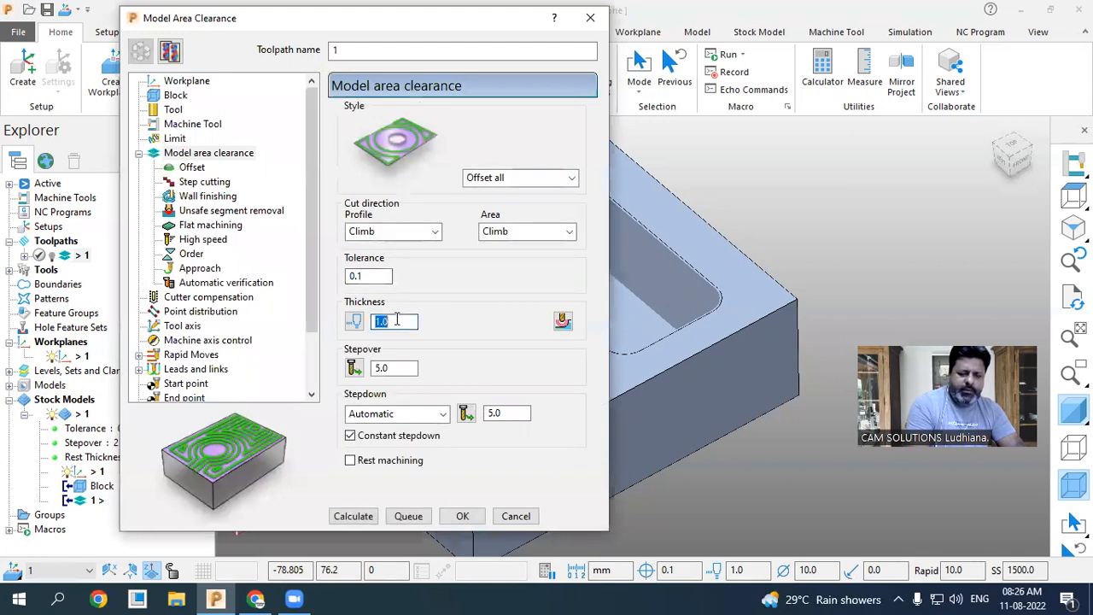
{"action": "type", "text": "3"}
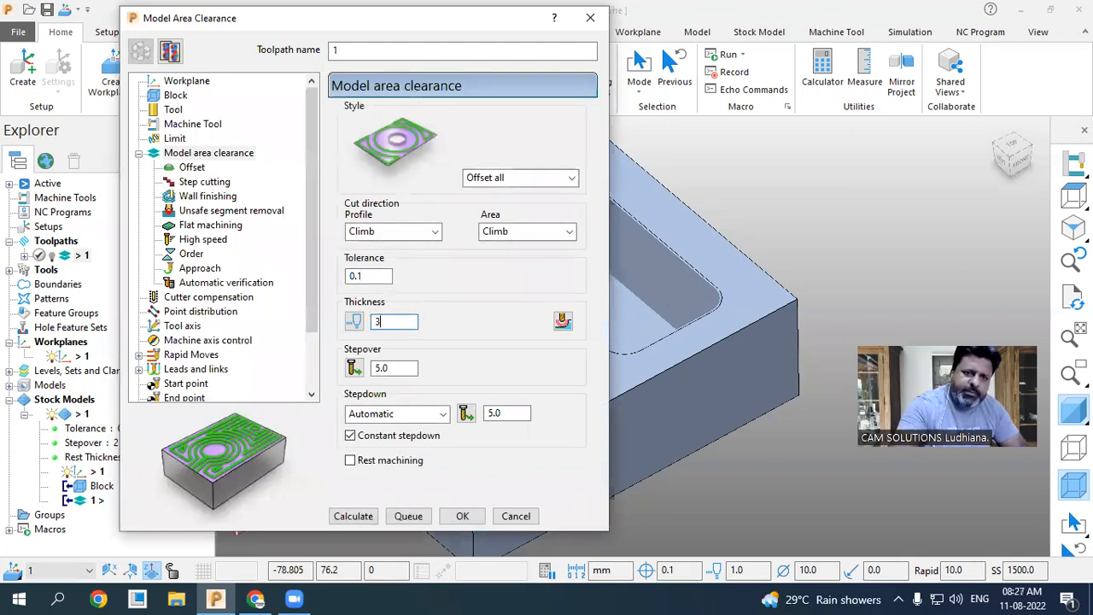
{"action": "left_click", "coordinate": [353, 322]}
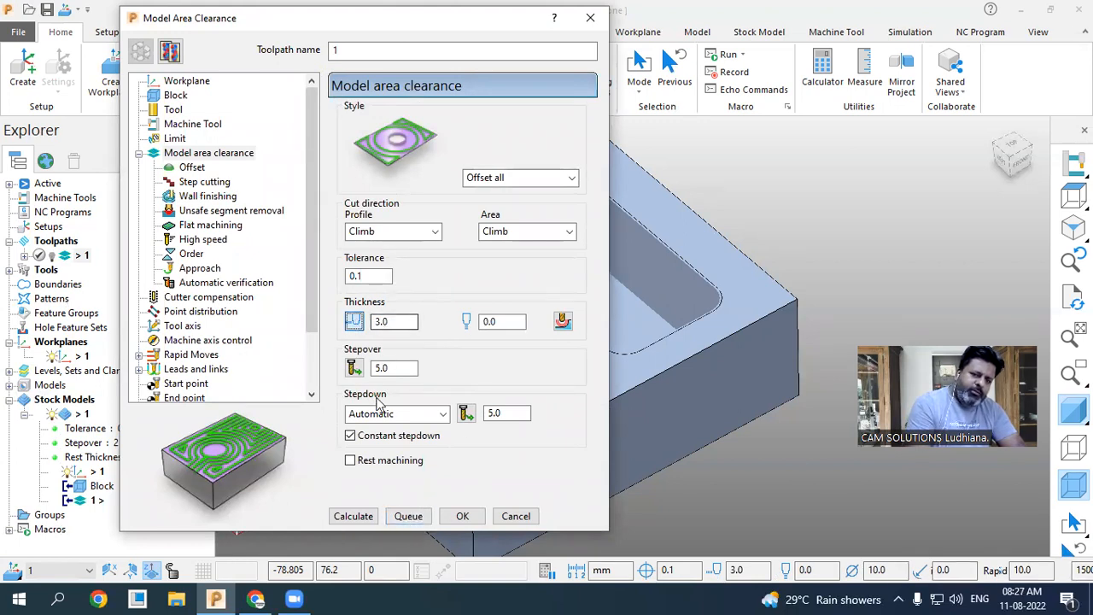
{"action": "left_click", "coordinate": [374, 517]}
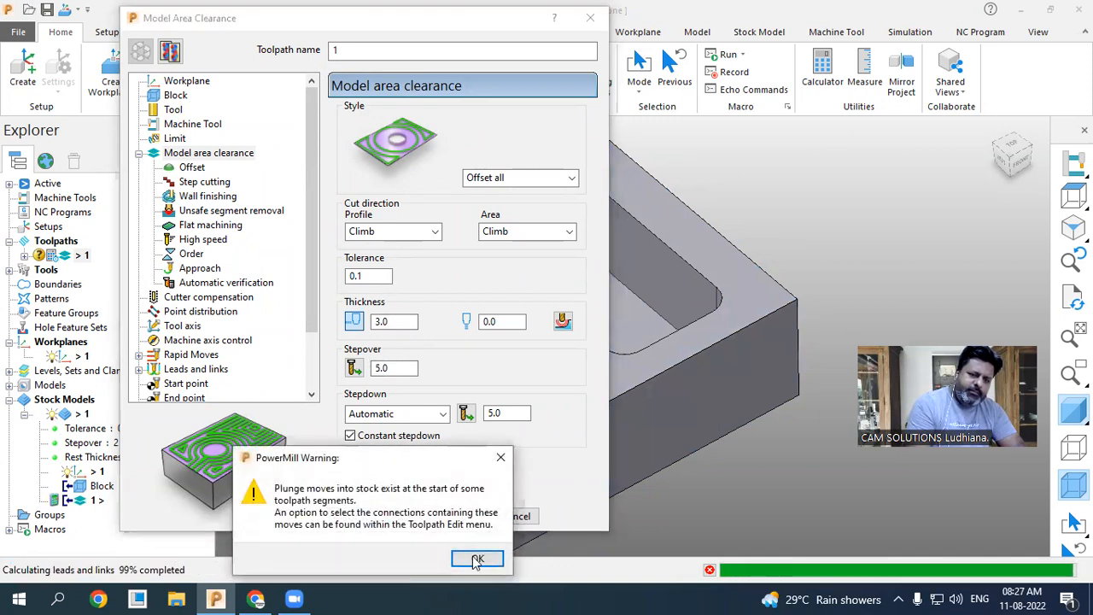
{"action": "left_click", "coordinate": [509, 518]}
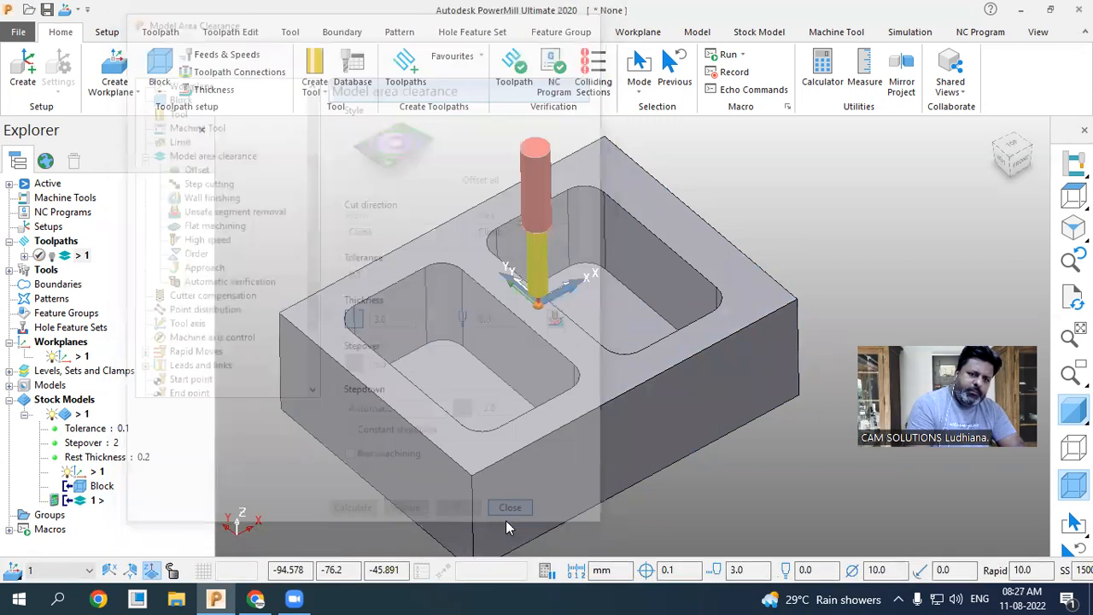
- Recalculate the stock model for the changed toolpath and set its drawing options to show rest material
{"action": "right_click", "coordinate": [73, 502]}
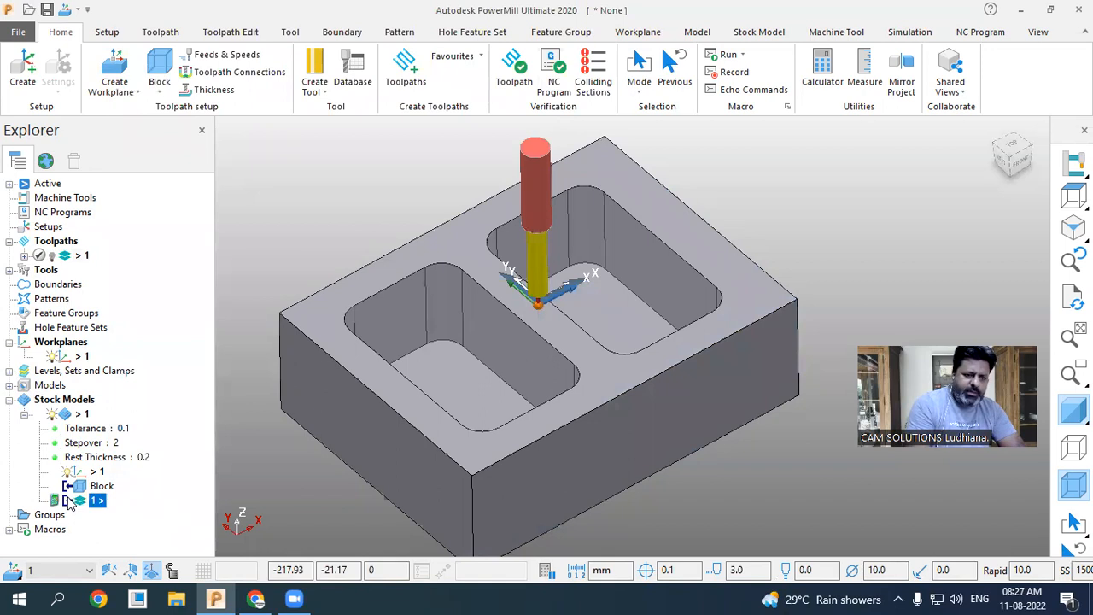
{"action": "left_click", "coordinate": [116, 383]}
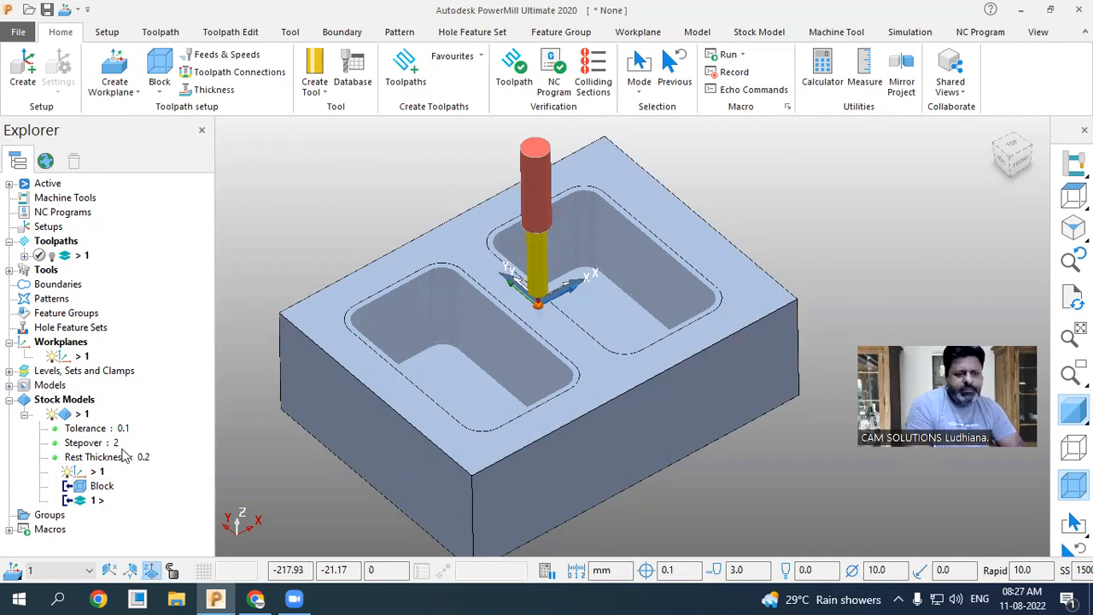
{"action": "left_click", "coordinate": [9, 386]}
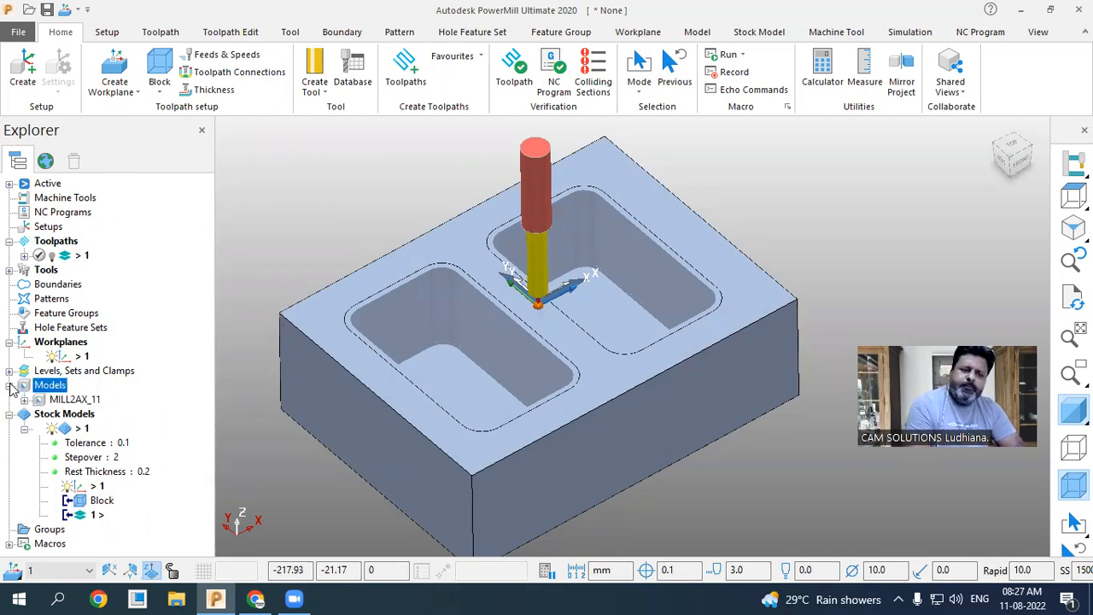
{"action": "right_click", "coordinate": [75, 434]}
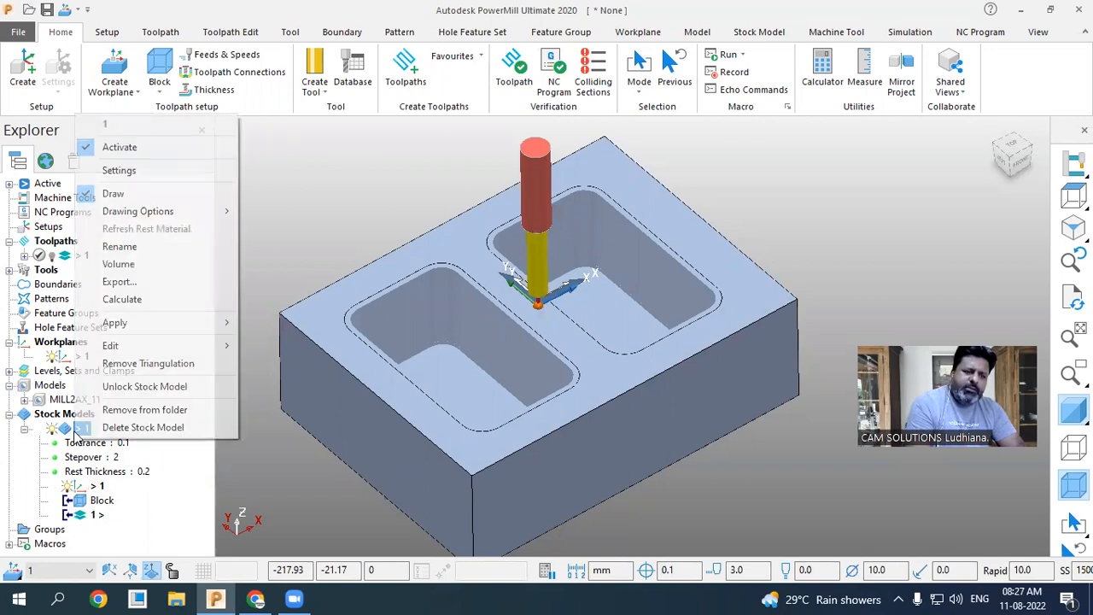
{"action": "mouse_move", "coordinate": [190, 211]}
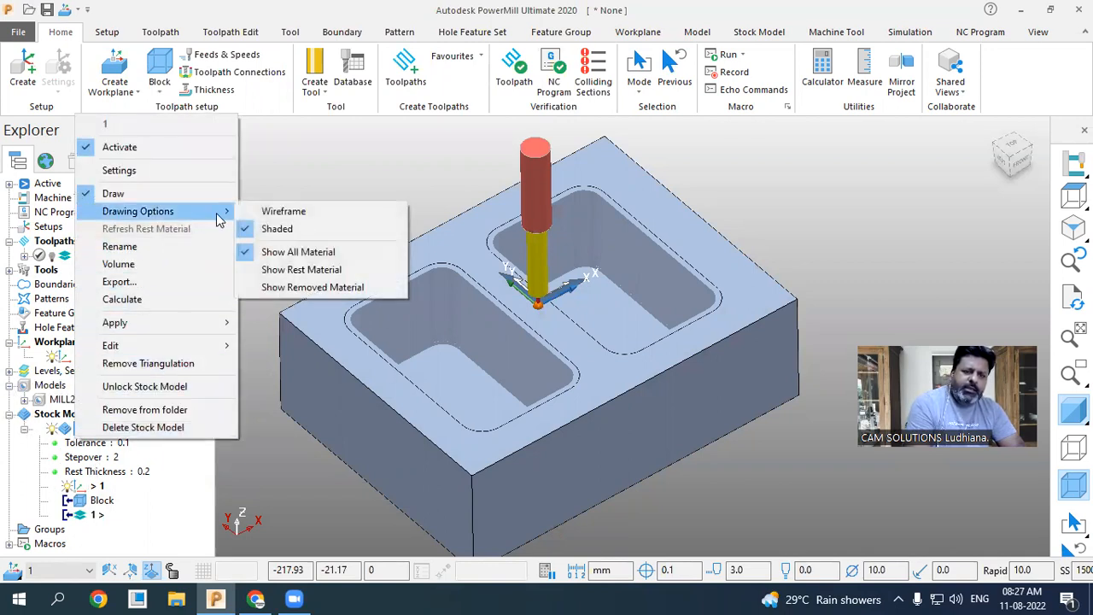
{"action": "left_click", "coordinate": [297, 270]}
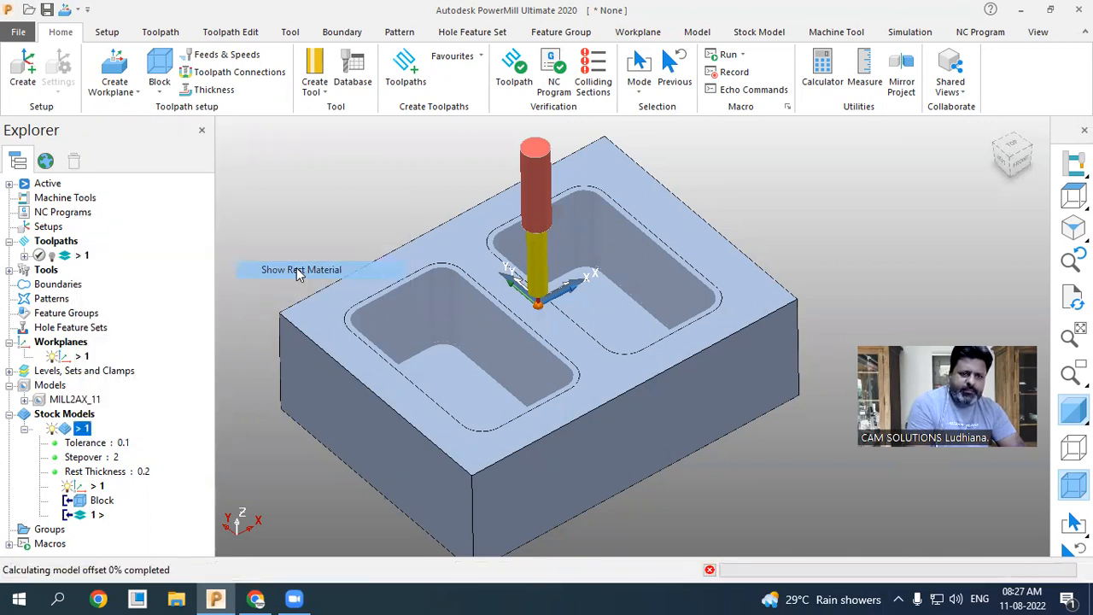
{"action": "right_click", "coordinate": [297, 273]}
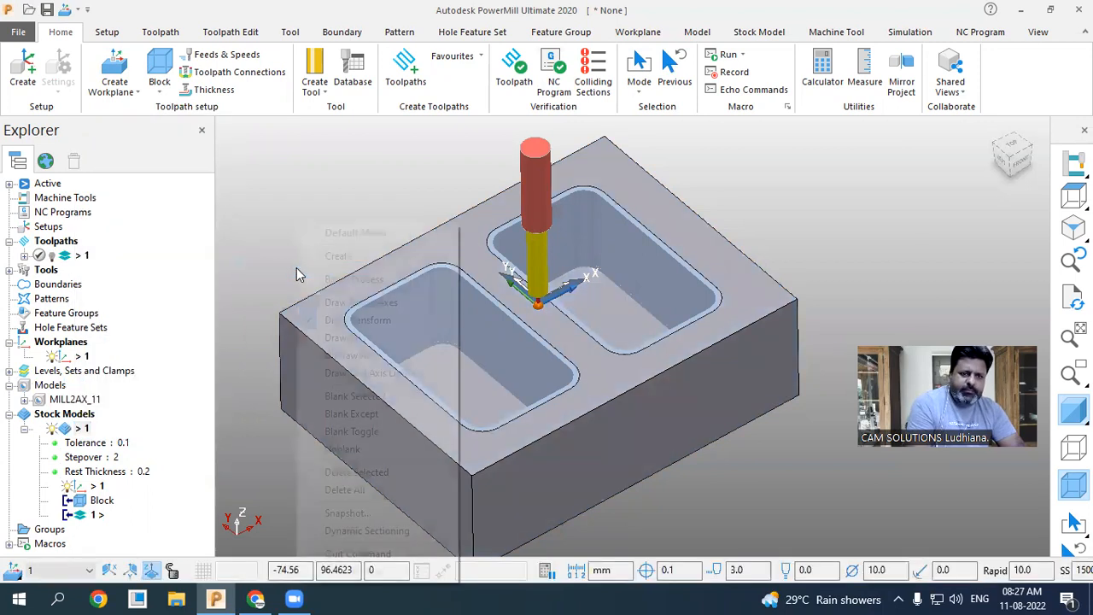
- Examine the rest material on the pocket walls with the part model's shading switched off and back on
{"action": "left_click", "coordinate": [311, 194]}
{"action": "mouse_move", "coordinate": [615, 254]}
{"action": "middle_mouse_down"}
{"action": "mouse_move", "coordinate": [589, 294]}
{"action": "mouse_move", "coordinate": [615, 263]}
{"action": "mouse_move", "coordinate": [616, 238]}
{"action": "middle_mouse_up"}
{"action": "scroll", "coordinate": [652, 256], "scroll_direction": "up", "scroll_amount": 2}
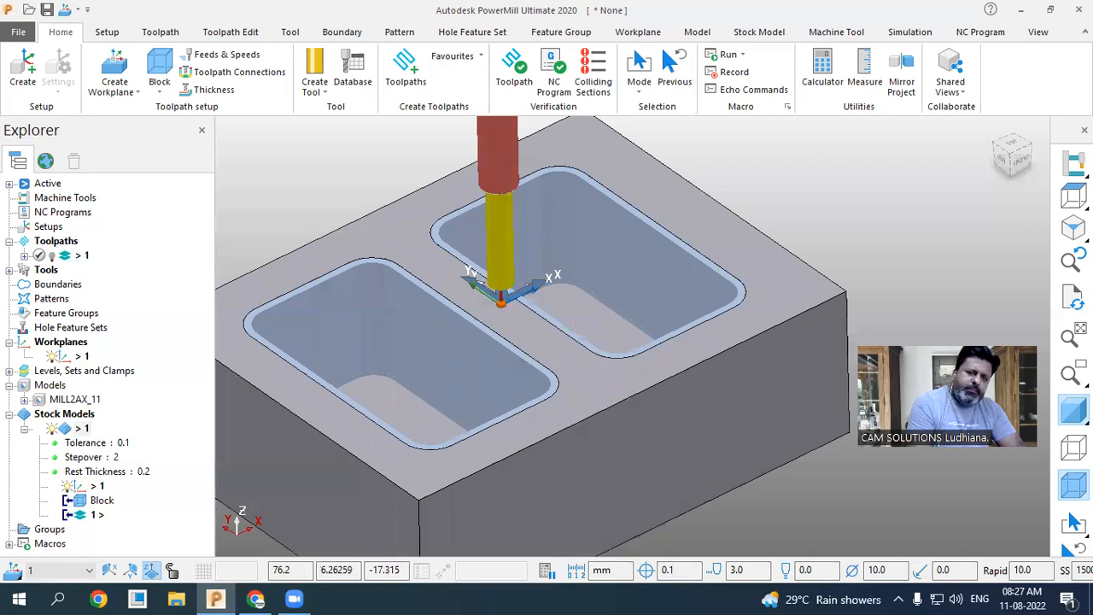
{"action": "left_click", "coordinate": [1074, 410]}
{"action": "left_click", "coordinate": [1073, 411]}
{"action": "left_click", "coordinate": [1073, 411]}
{"action": "left_click", "coordinate": [1073, 411]}
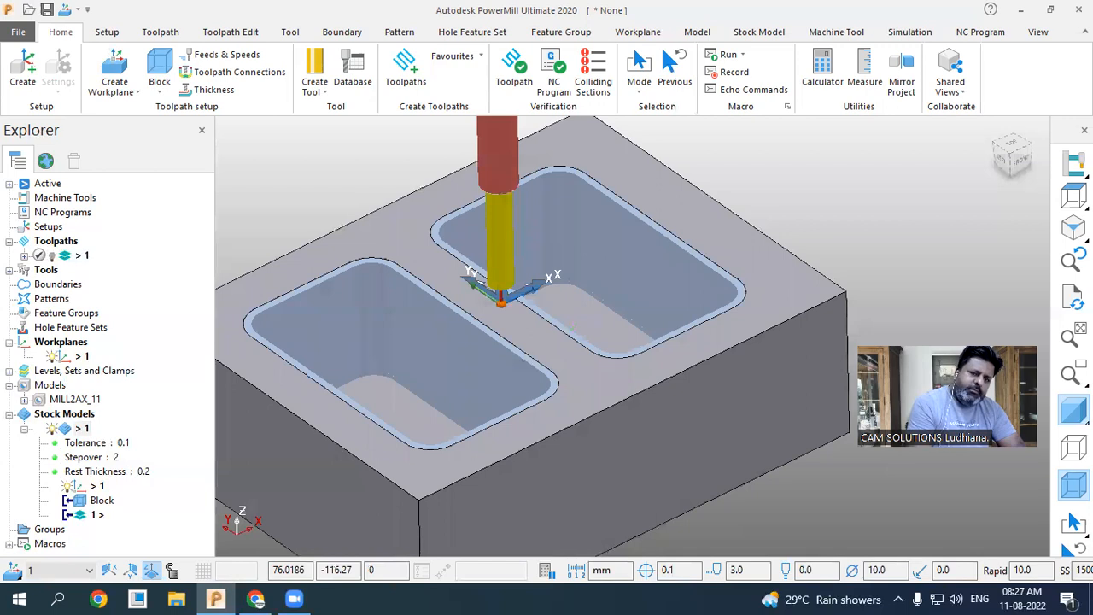
{"action": "middle_click_drag", "start_coordinate": [635, 312], "coordinate": [760, 338]}
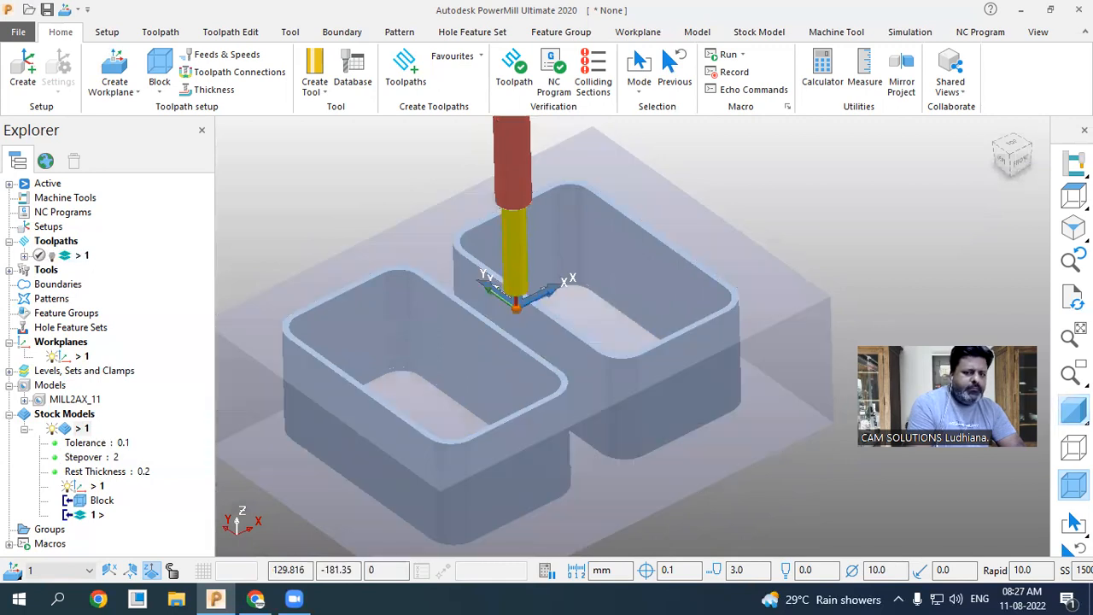
{"action": "scroll", "coordinate": [423, 288], "scroll_direction": "down", "scroll_amount": 1}
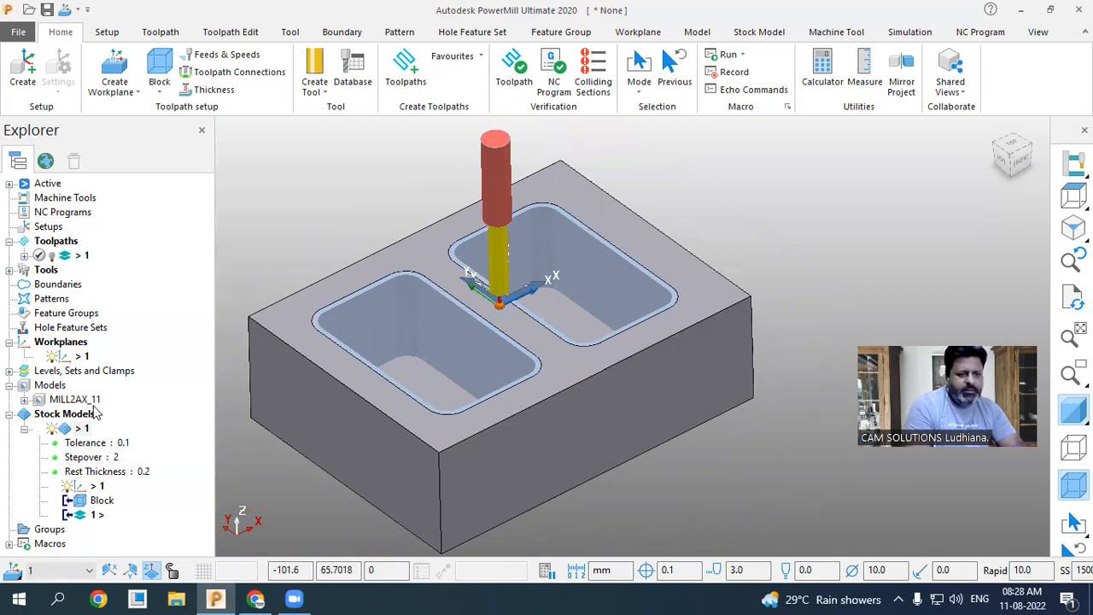
- Set the stock model's drawing options to show removed material and inspect it with the part model unshaded and shaded
{"action": "right_click", "coordinate": [78, 428]}
{"action": "mouse_move", "coordinate": [205, 211]}
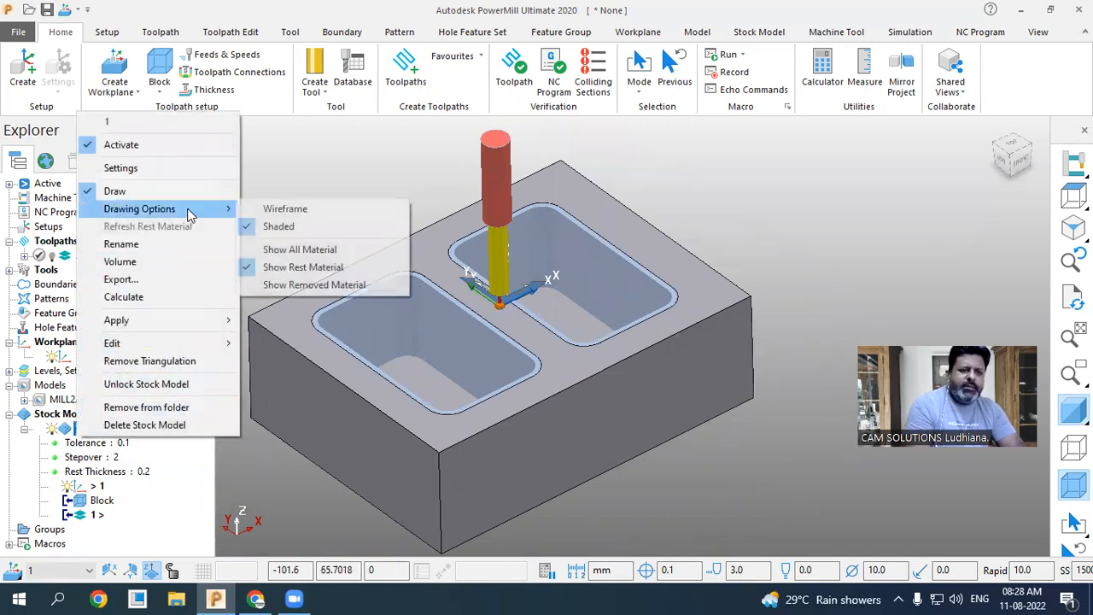
{"action": "left_click", "coordinate": [287, 285]}
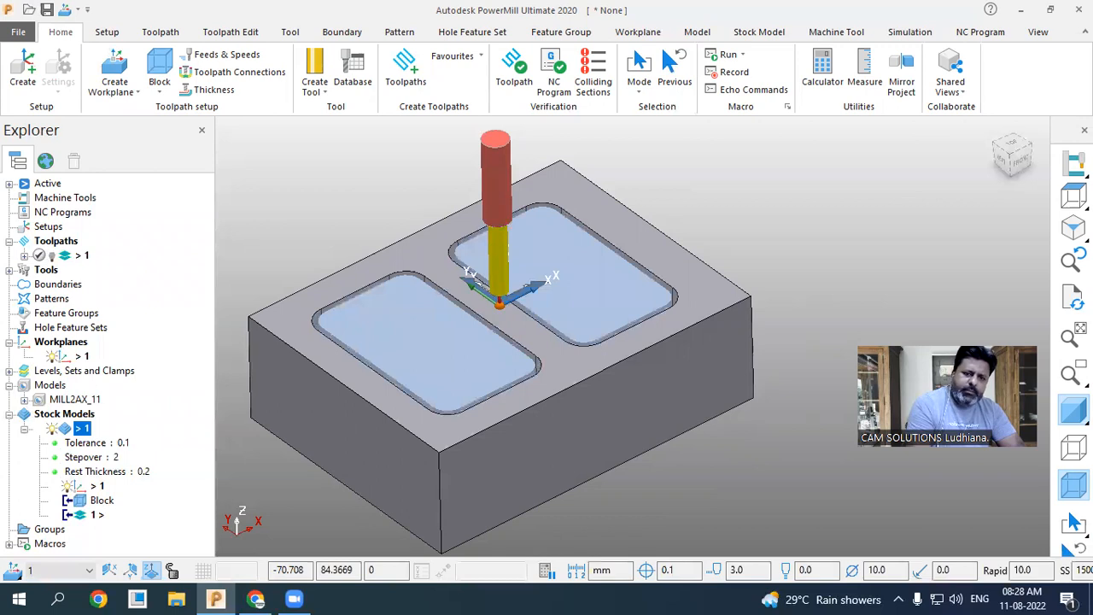
{"action": "middle_click_drag", "start_coordinate": [573, 389], "coordinate": [611, 420]}
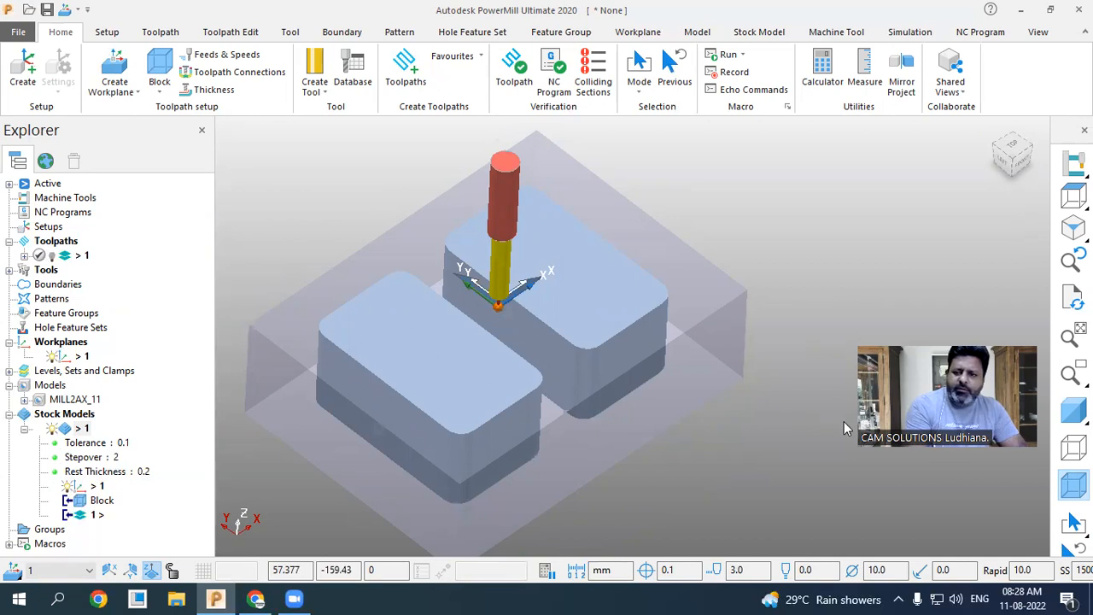
{"action": "left_click", "coordinate": [1074, 411]}
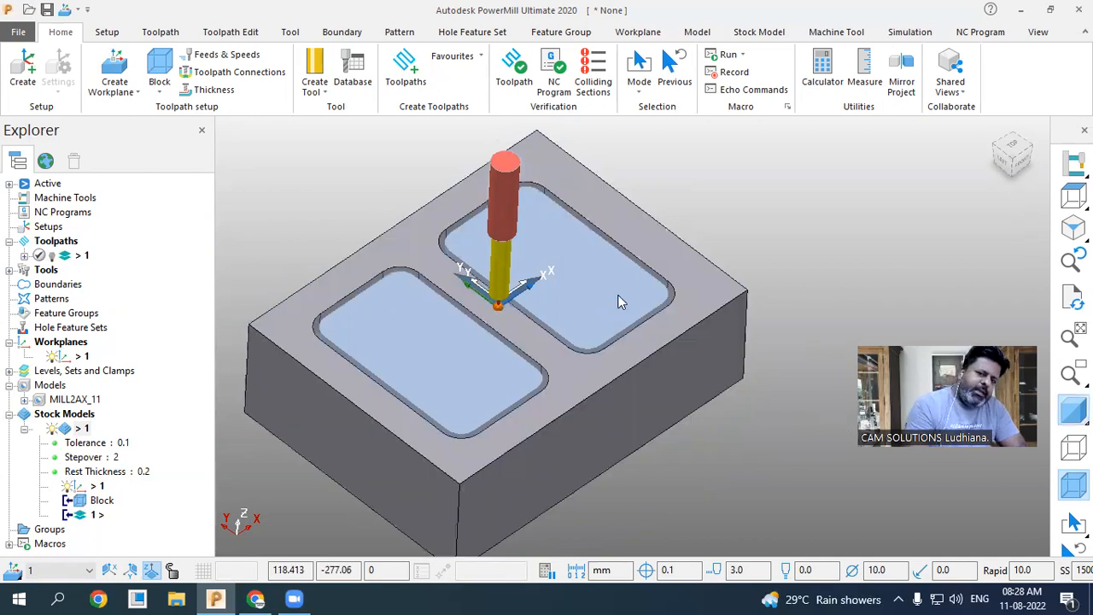
{"action": "middle_click_drag", "start_coordinate": [622, 299], "coordinate": [620, 264]}
- Switch the stock model's drawing options back to rest material, and finally to all material
{"action": "right_click", "coordinate": [63, 430]}
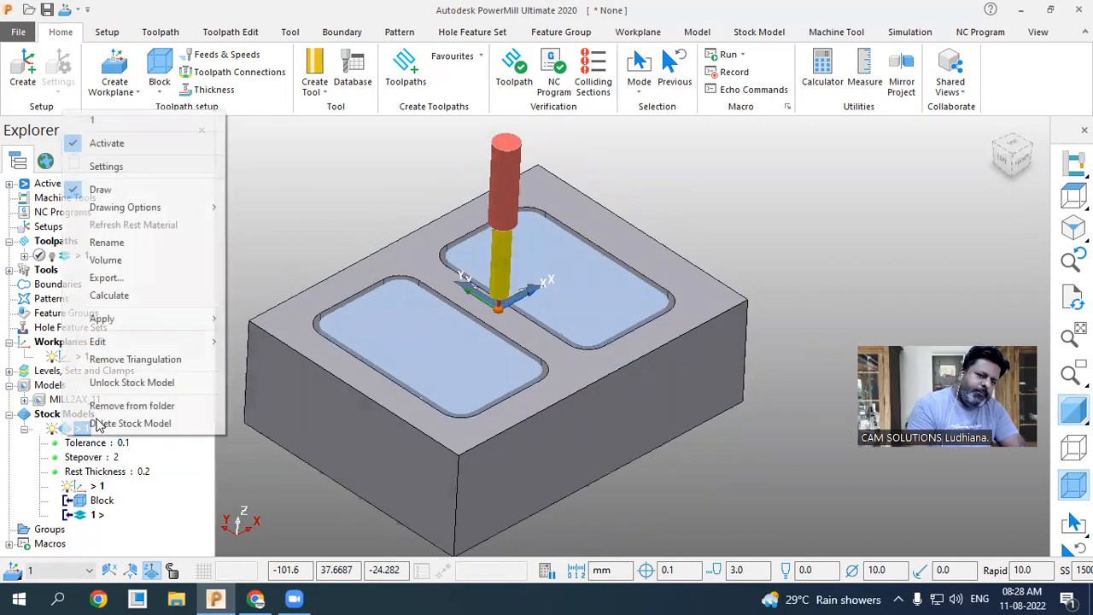
{"action": "mouse_move", "coordinate": [194, 207]}
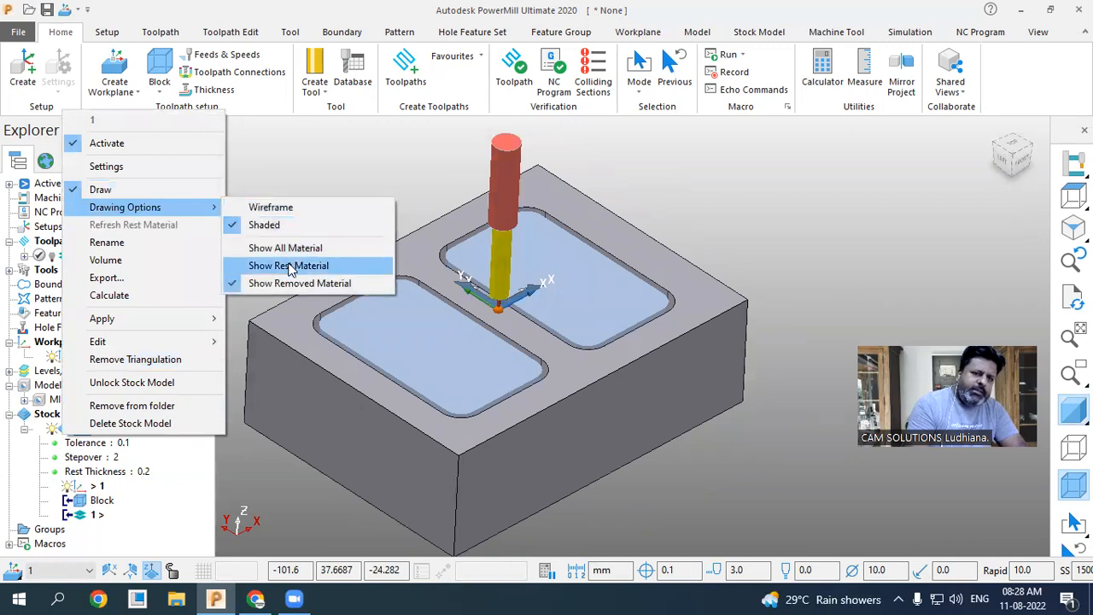
{"action": "left_click", "coordinate": [288, 265]}
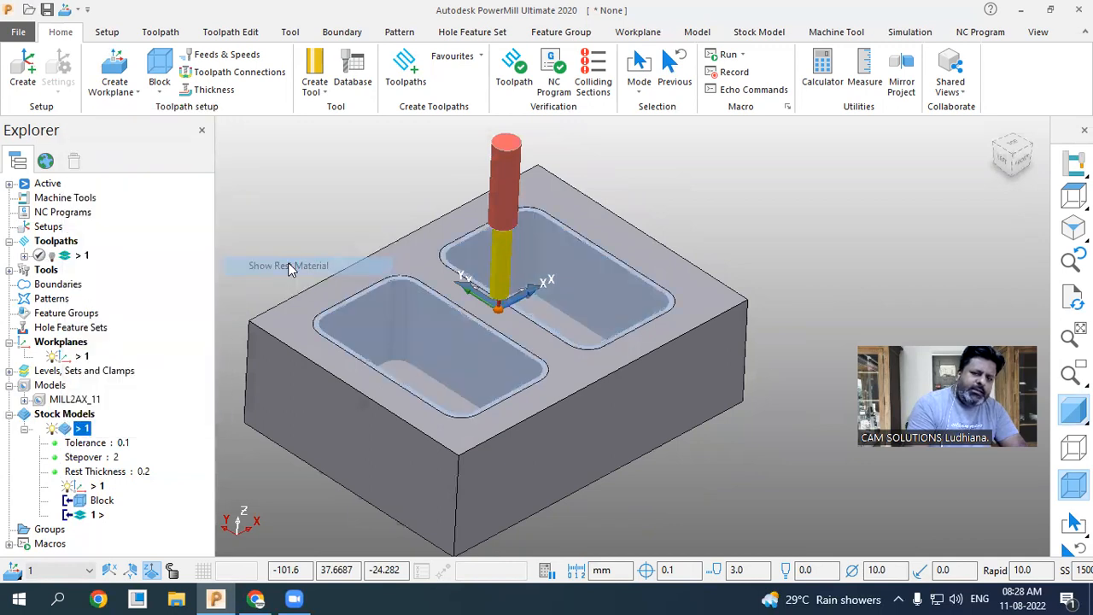
{"action": "right_click", "coordinate": [78, 429]}
{"action": "mouse_move", "coordinate": [172, 209]}
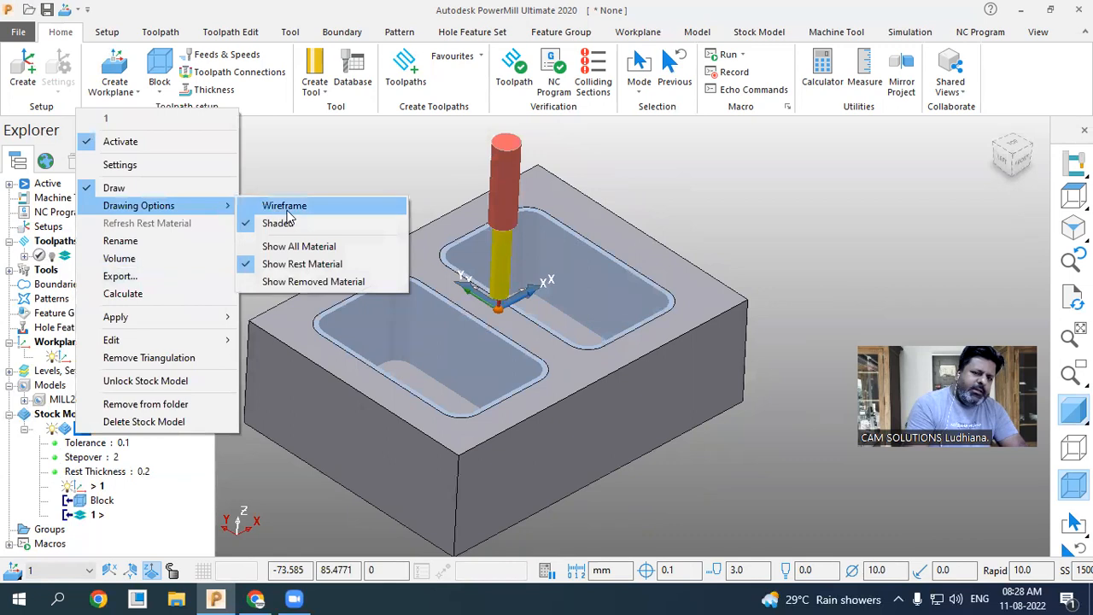
{"action": "left_click", "coordinate": [306, 246]}
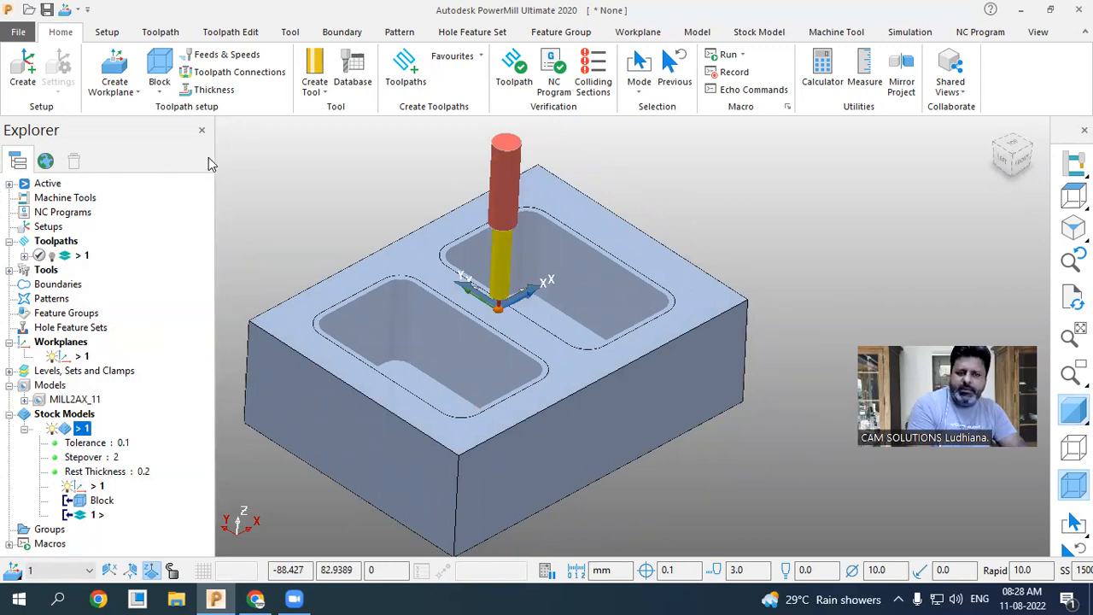
- Toggle the area clearance toolpath's display on and off and examine the complete stock model around both pockets
{"action": "middle_click_drag", "start_coordinate": [470, 223], "coordinate": [417, 233]}
{"action": "left_click", "coordinate": [52, 258]}
{"action": "left_click", "coordinate": [52, 257]}
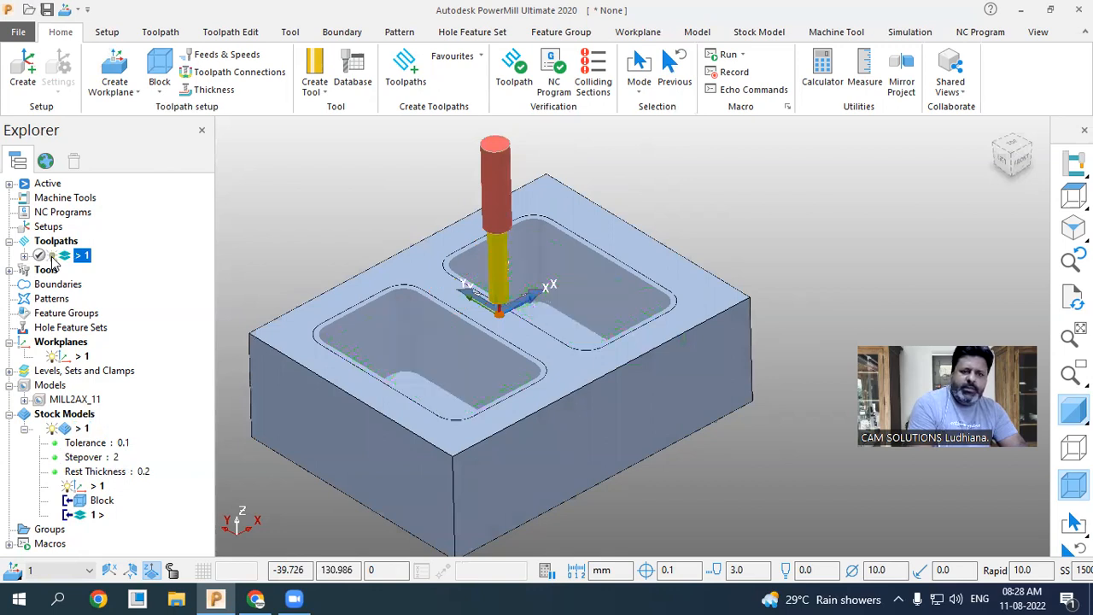
{"action": "left_click", "coordinate": [52, 257]}
{"action": "left_click", "coordinate": [52, 257]}
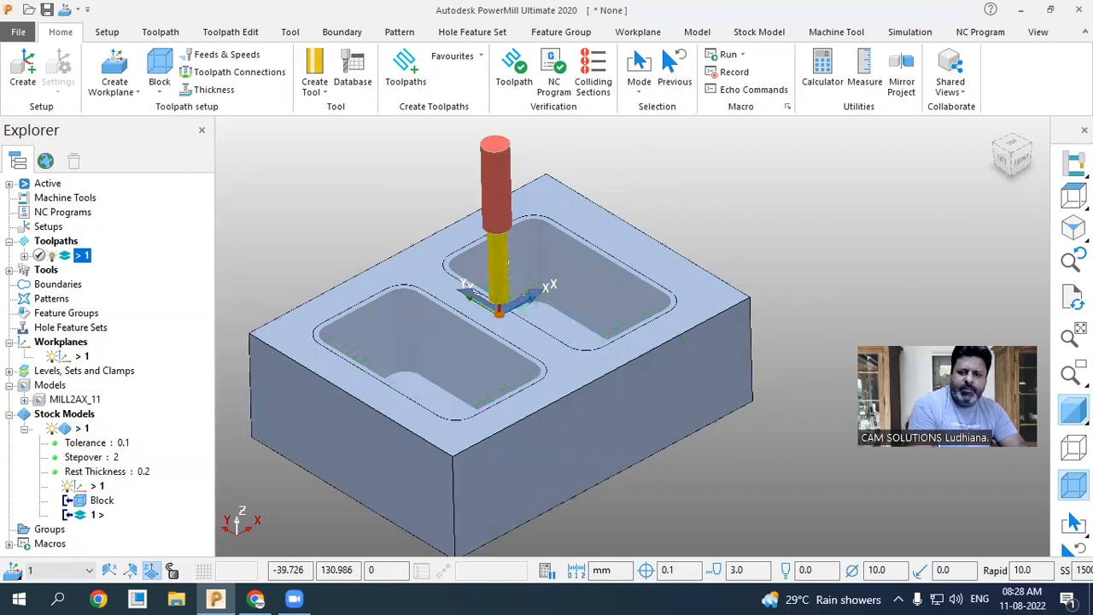
{"action": "left_click", "coordinate": [982, 410]}
{"action": "mouse_move", "coordinate": [654, 334]}
{"action": "middle_mouse_down"}
{"action": "mouse_move", "coordinate": [654, 359]}
{"action": "mouse_move", "coordinate": [658, 343]}
{"action": "middle_mouse_up"}
{"action": "scroll", "coordinate": [653, 216], "scroll_direction": "down", "scroll_amount": 3}
{"action": "scroll", "coordinate": [670, 309], "scroll_direction": "up", "scroll_amount": 4}
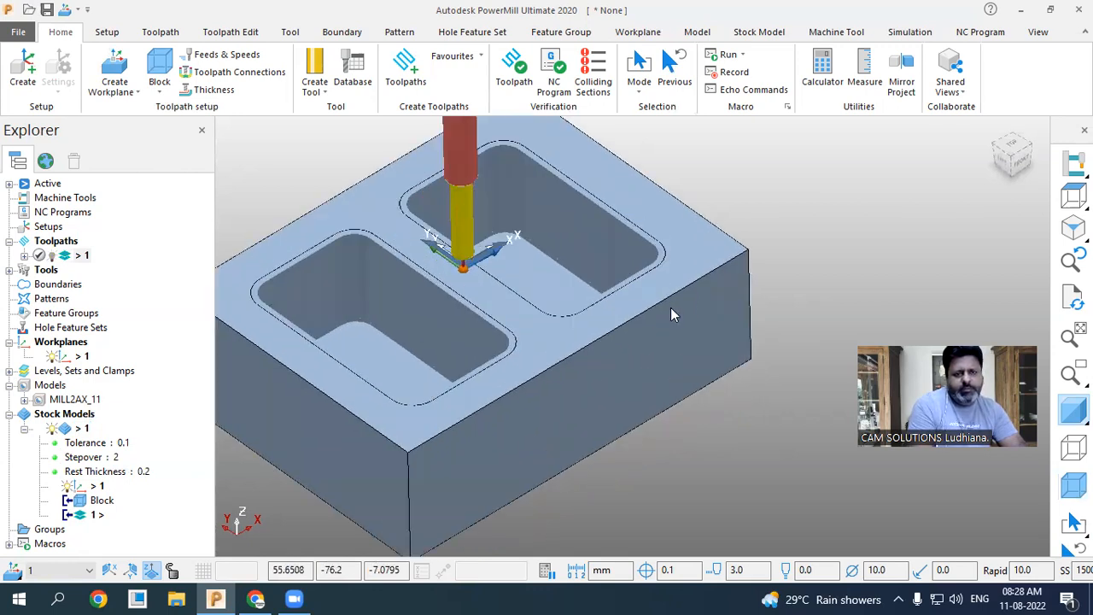
{"action": "scroll", "coordinate": [670, 308], "scroll_direction": "down", "scroll_amount": 4}
{"action": "scroll", "coordinate": [671, 312], "scroll_direction": "up", "scroll_amount": 2}
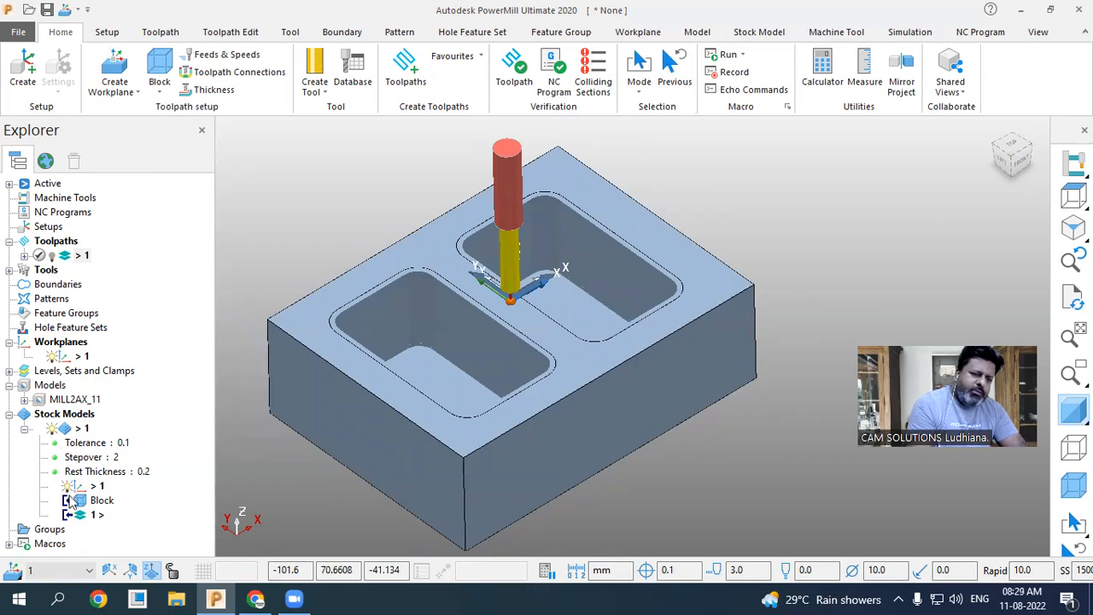
- Start exporting the stock model, choosing the Desktop as destination and Stock Model files (*.stkmd) as the file type
{"action": "left_click", "coordinate": [26, 429]}
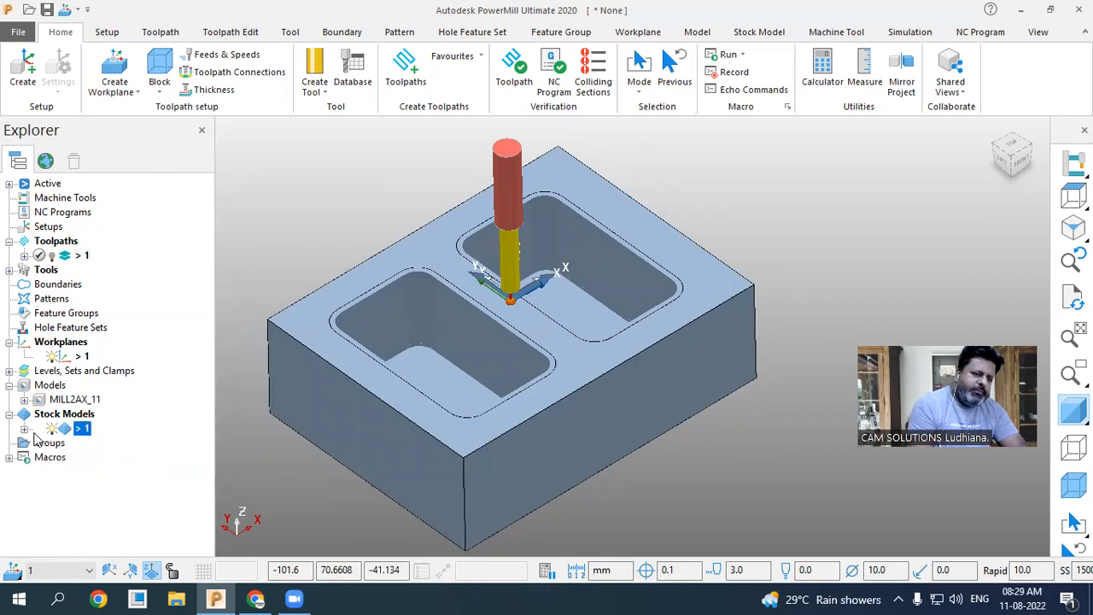
{"action": "left_click", "coordinate": [25, 431]}
{"action": "right_click", "coordinate": [81, 430]}
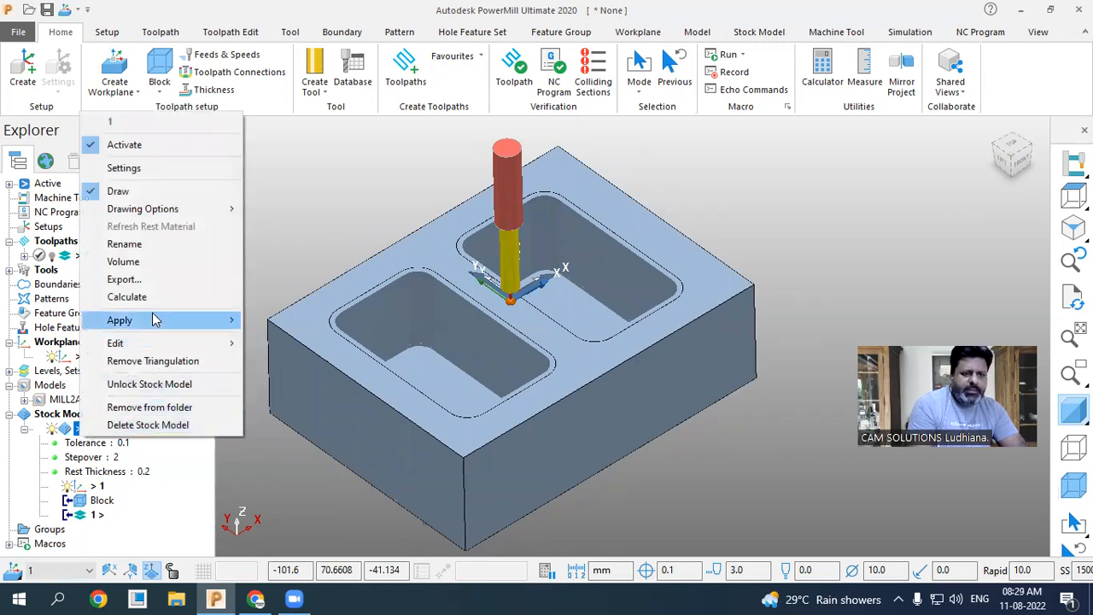
{"action": "left_click", "coordinate": [154, 280]}
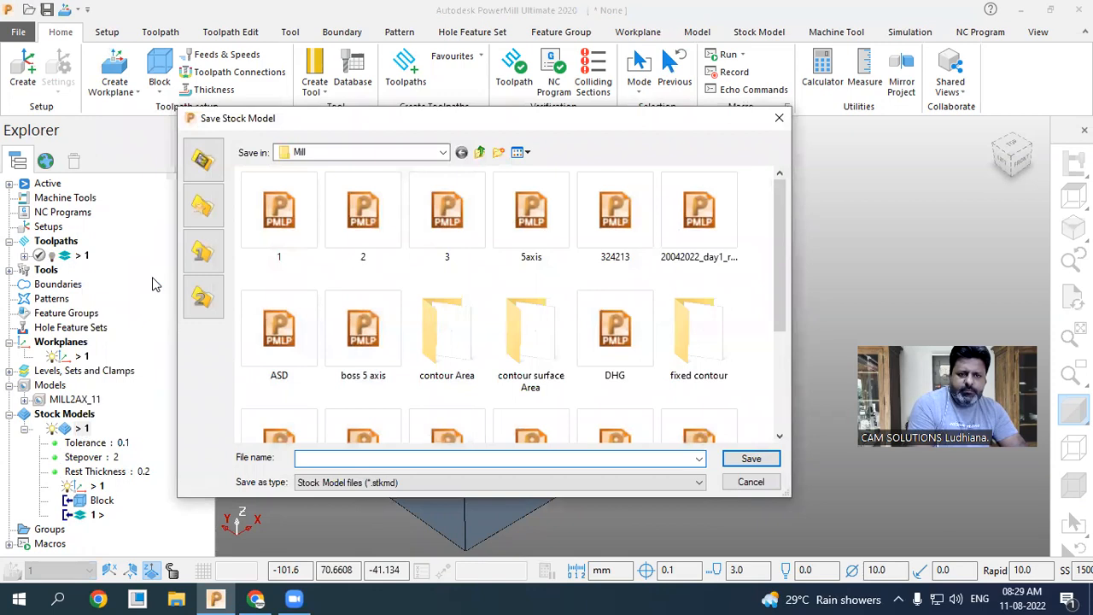
{"action": "left_click", "coordinate": [441, 152]}
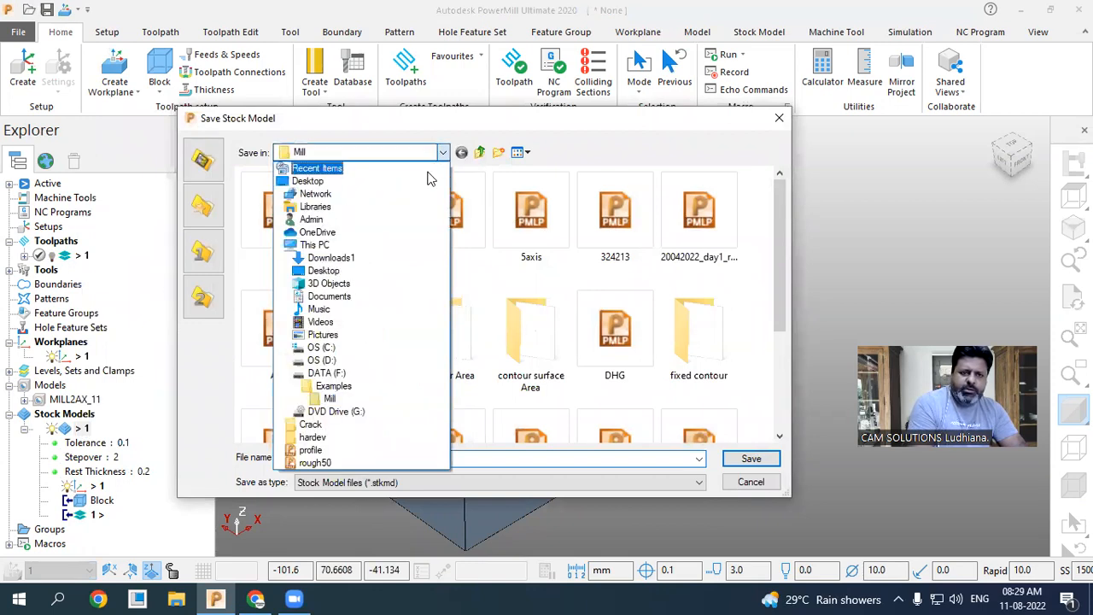
{"action": "left_click", "coordinate": [380, 181]}
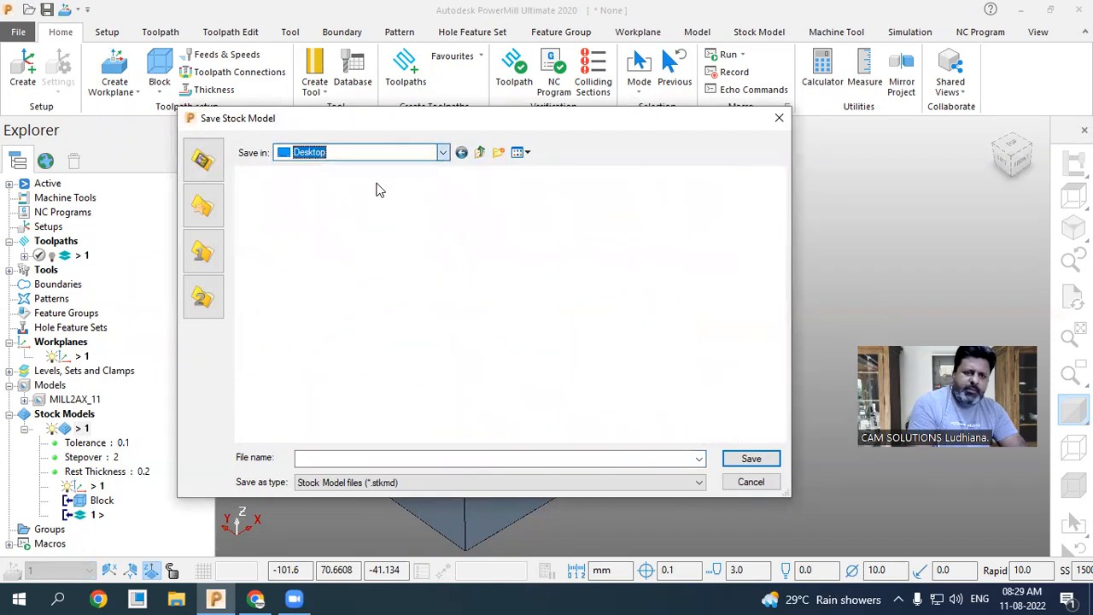
{"action": "left_click", "coordinate": [385, 482]}
{"action": "left_click", "coordinate": [388, 496]}
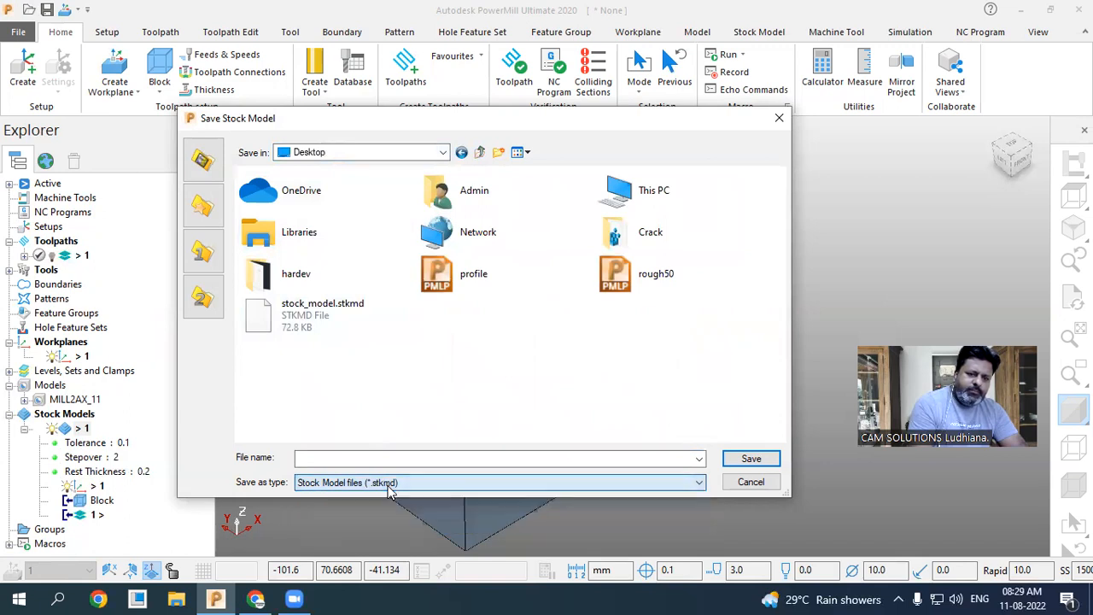
- Name the exported stock model file rough1_stock and save it
{"action": "left_click", "coordinate": [333, 459]}
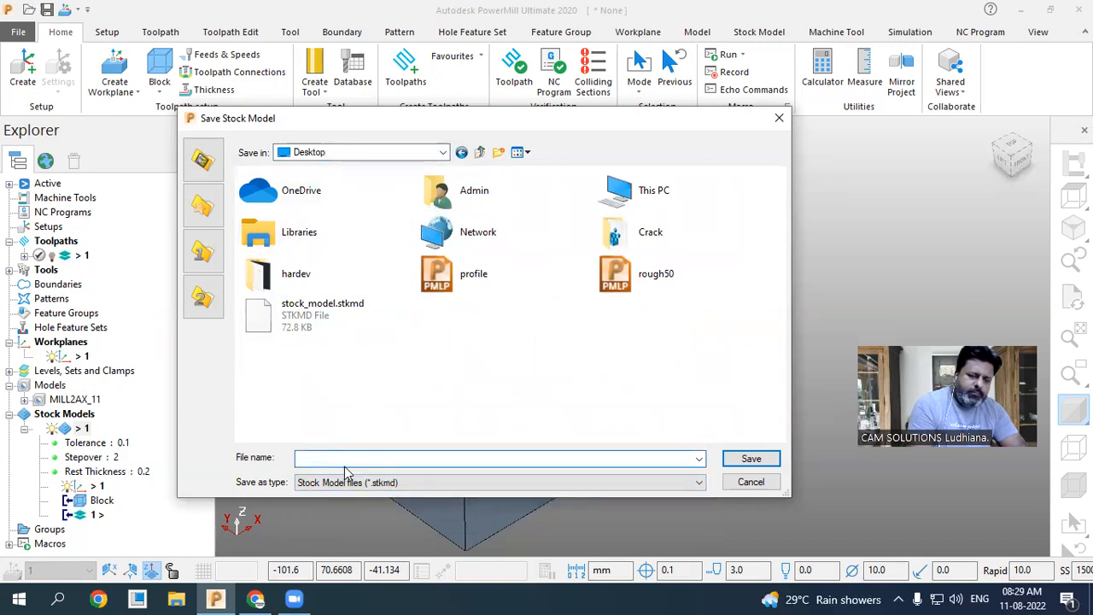
{"action": "type", "text": "a"}
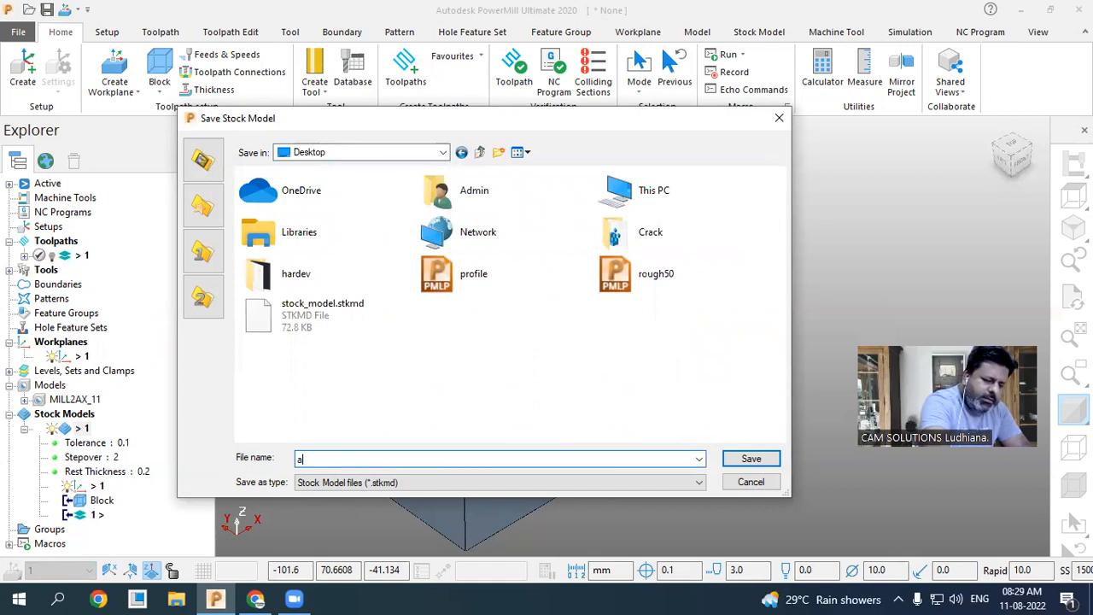
{"action": "type", "text": "1_stock"}
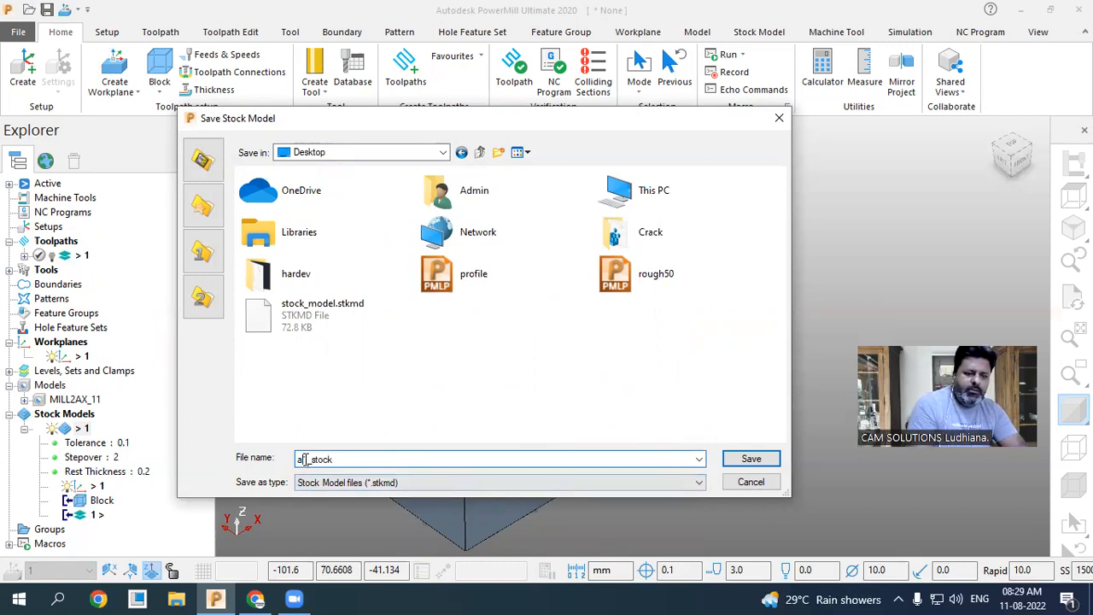
{"action": "key", "text": "BackSpace"}
{"action": "type", "text": "rough1"}
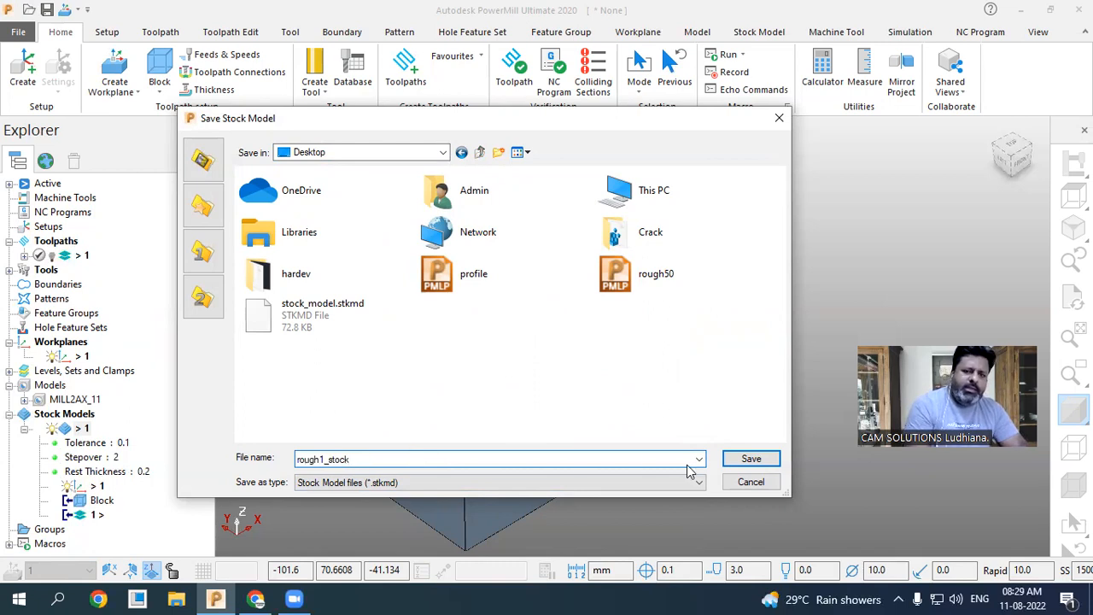
{"action": "left_click", "coordinate": [751, 459]}
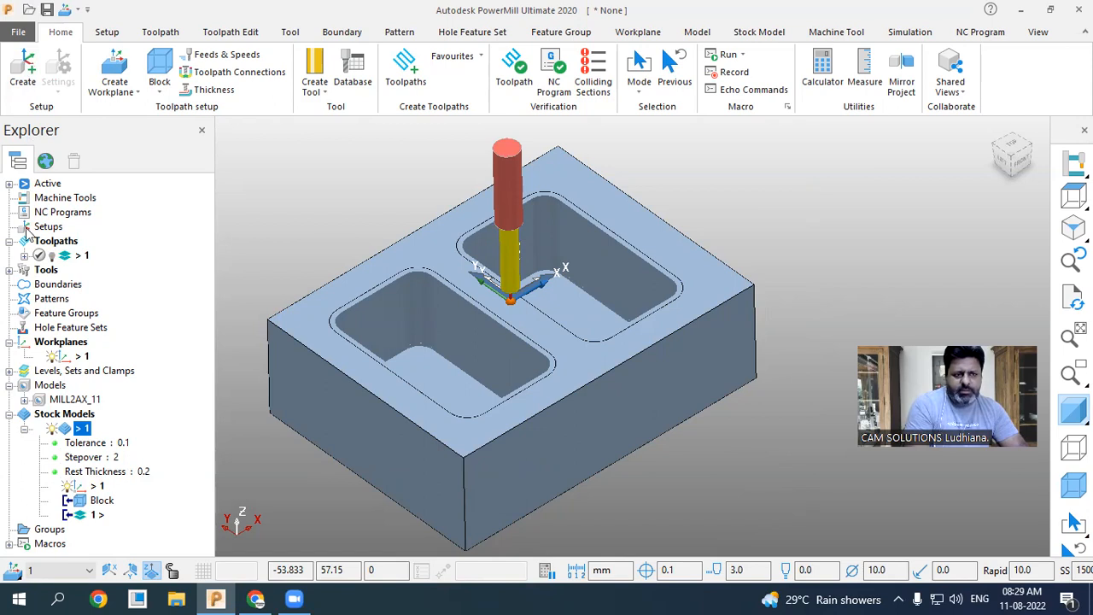
- Delete all toolpaths, stock models and workplanes from the project
{"action": "right_click", "coordinate": [70, 242]}
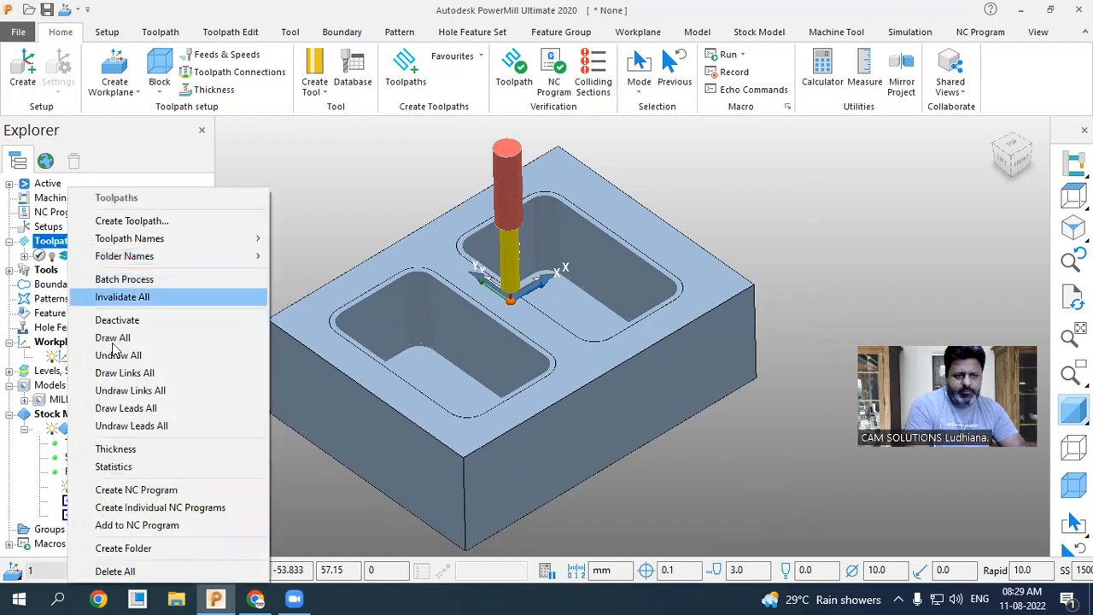
{"action": "left_click", "coordinate": [158, 572]}
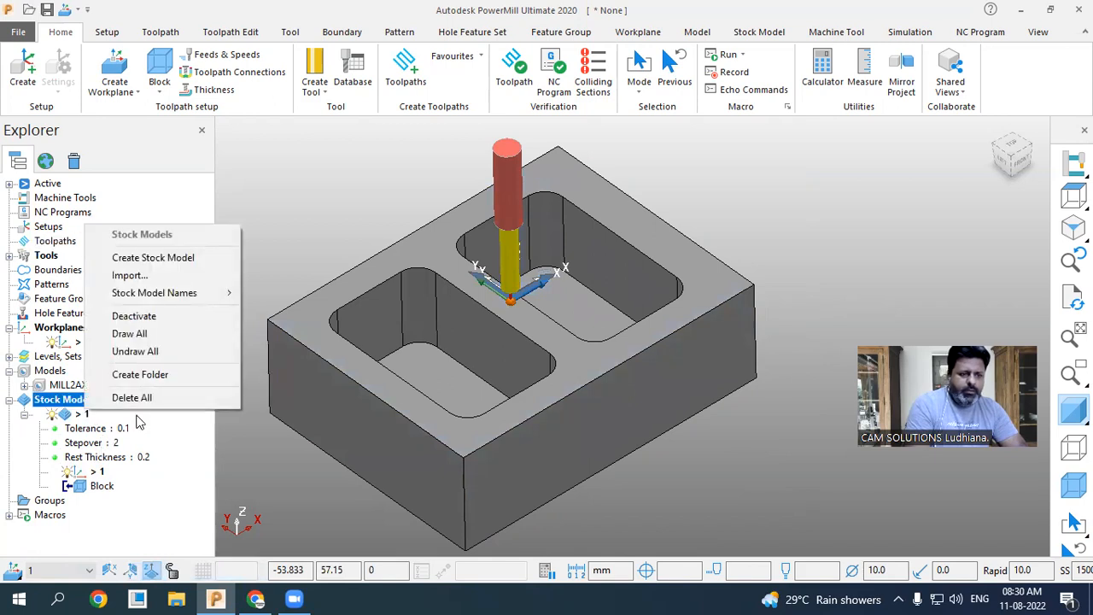
{"action": "left_click", "coordinate": [128, 397]}
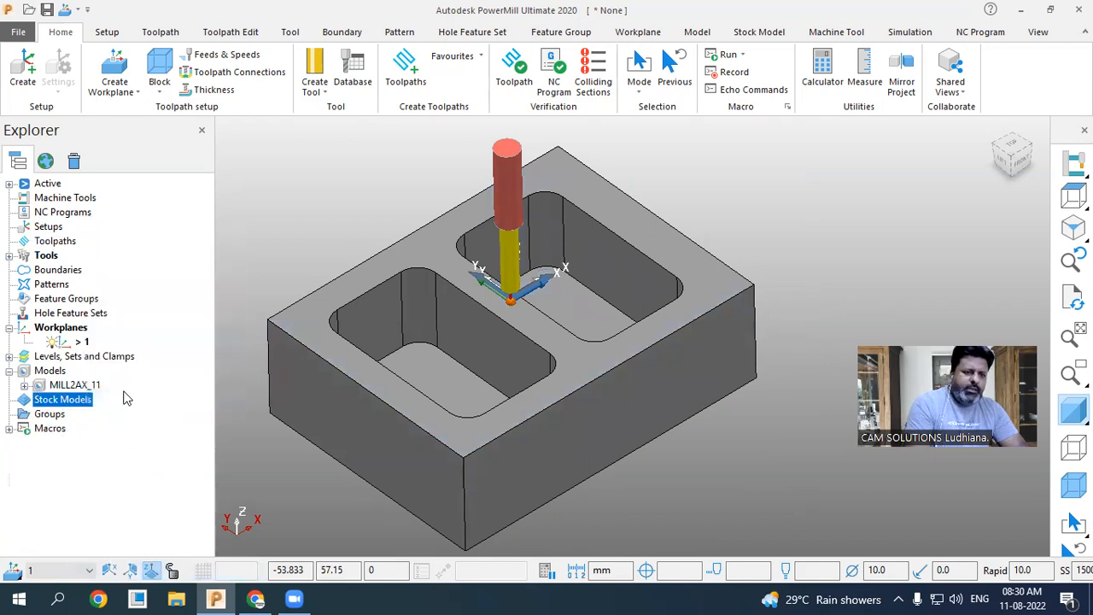
{"action": "right_click", "coordinate": [72, 329]}
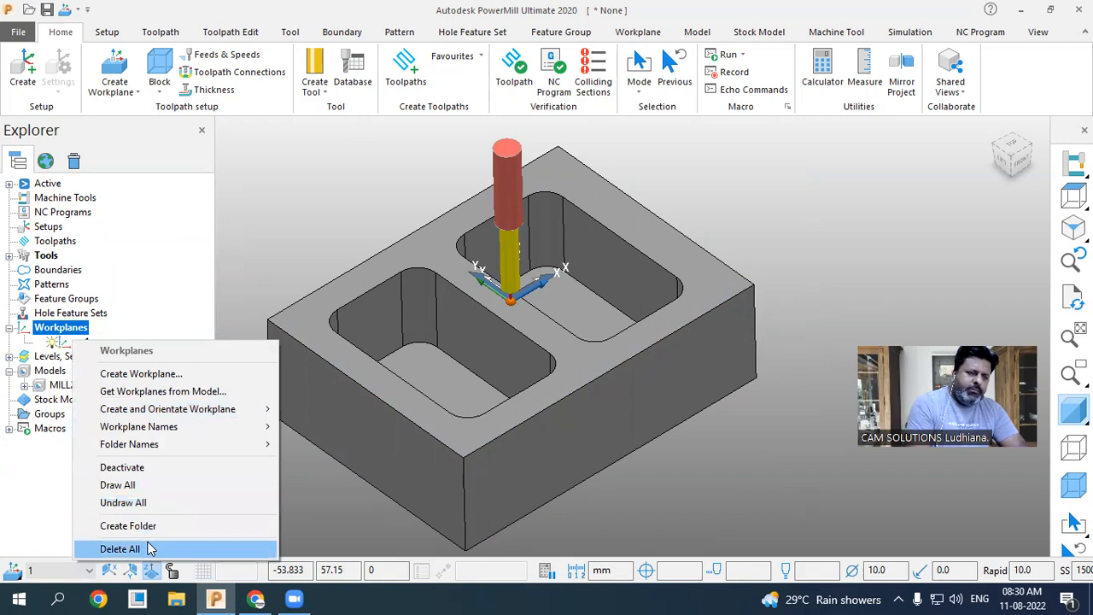
{"action": "left_click", "coordinate": [149, 548]}
- Calculate a box block from the model's limits with its display switched on, and accept it
{"action": "left_click", "coordinate": [159, 70]}
{"action": "left_click", "coordinate": [402, 415]}
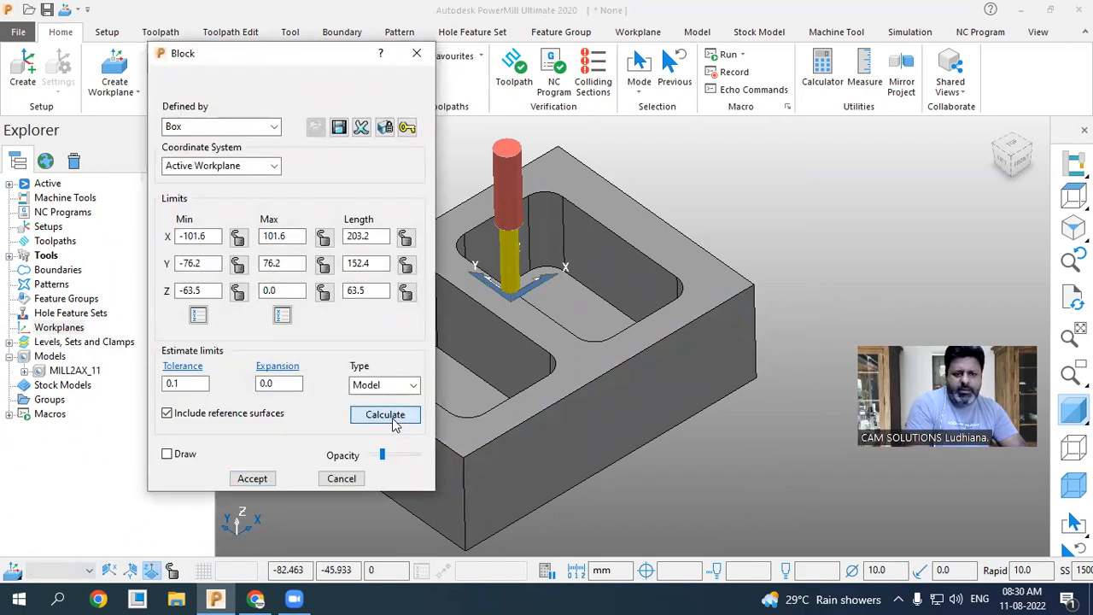
{"action": "left_click", "coordinate": [182, 454]}
{"action": "left_click", "coordinate": [248, 481]}
{"action": "mouse_move", "coordinate": [493, 374]}
{"action": "middle_mouse_down"}
{"action": "mouse_move", "coordinate": [480, 283]}
{"action": "mouse_move", "coordinate": [497, 357]}
{"action": "middle_mouse_up"}
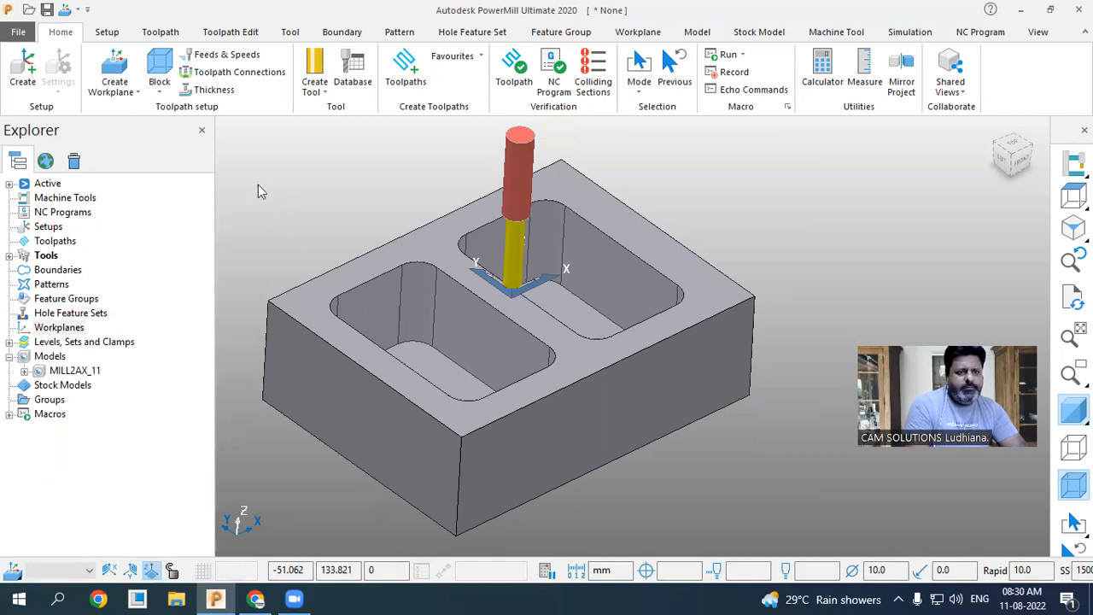
- Set the block to be defined by Triangles and browse the Desktop for a block definition file
{"action": "left_click", "coordinate": [159, 72]}
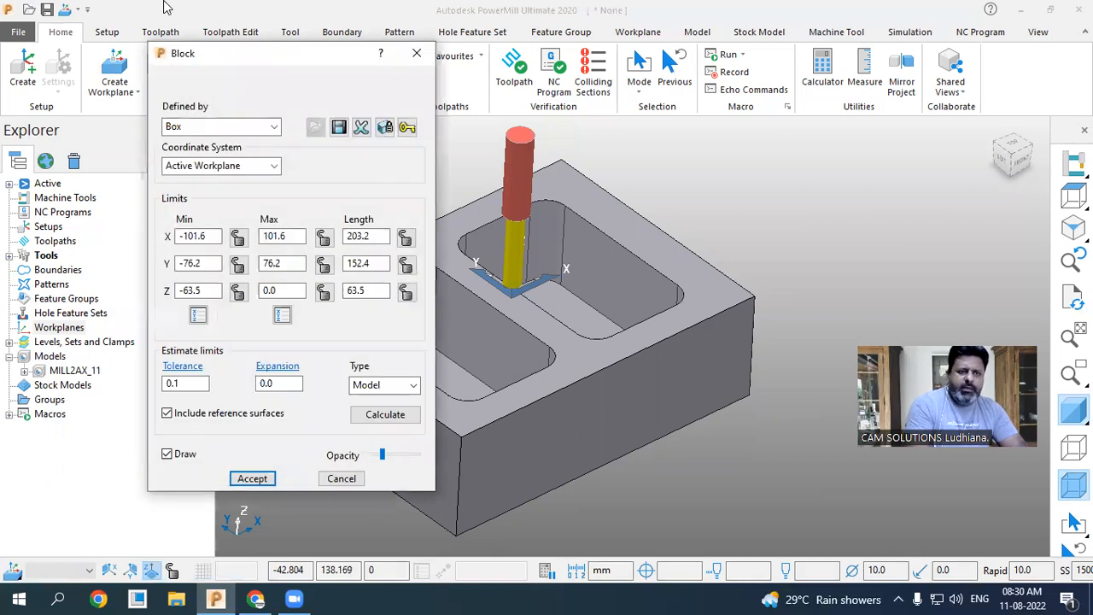
{"action": "left_click", "coordinate": [224, 129]}
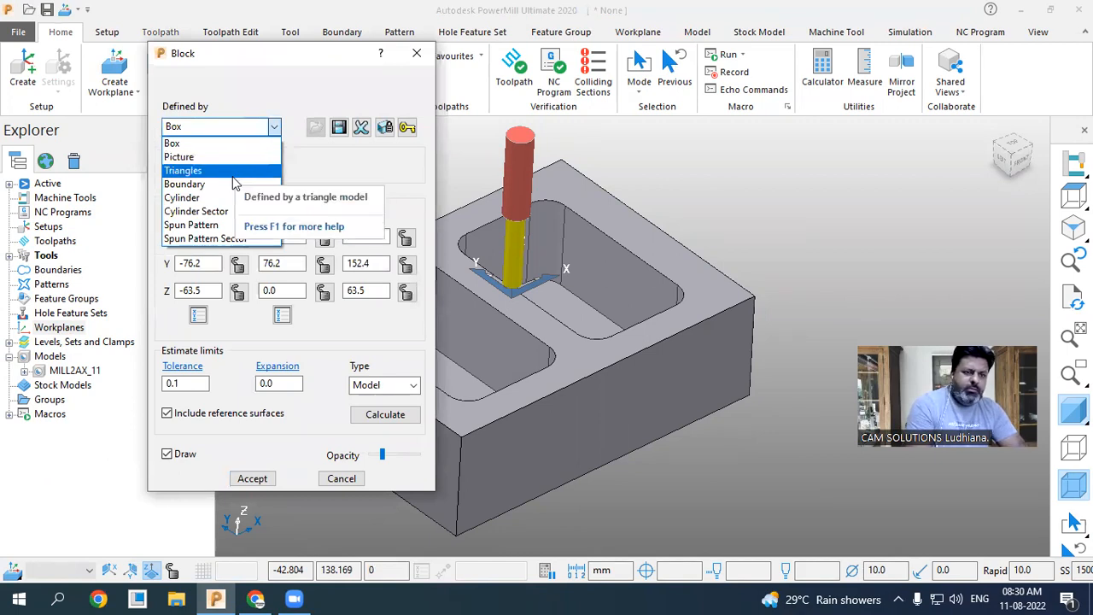
{"action": "left_click", "coordinate": [237, 170]}
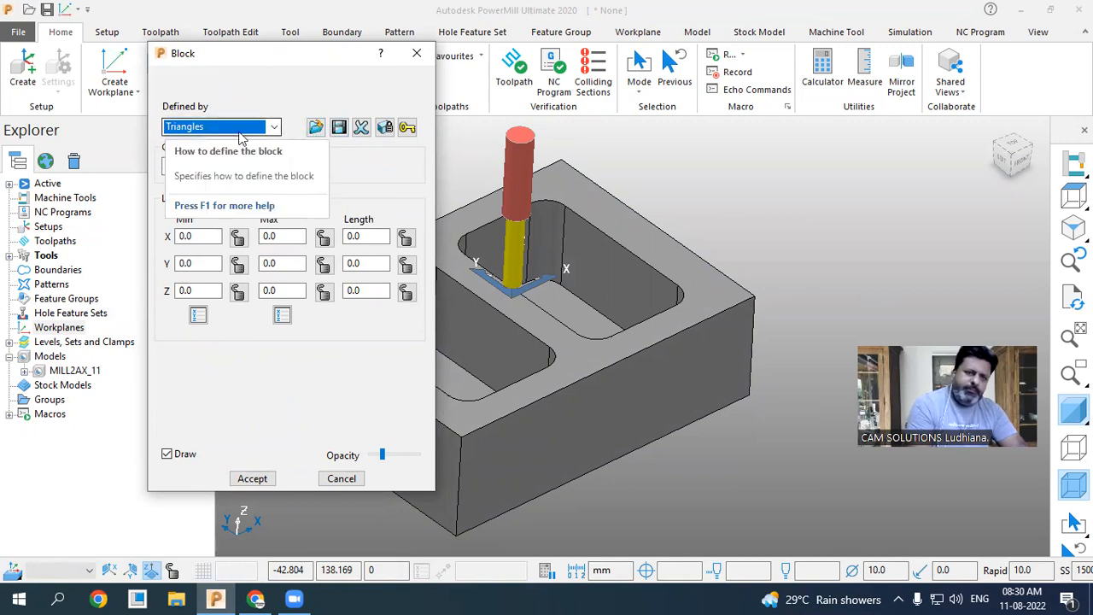
{"action": "left_click", "coordinate": [315, 128]}
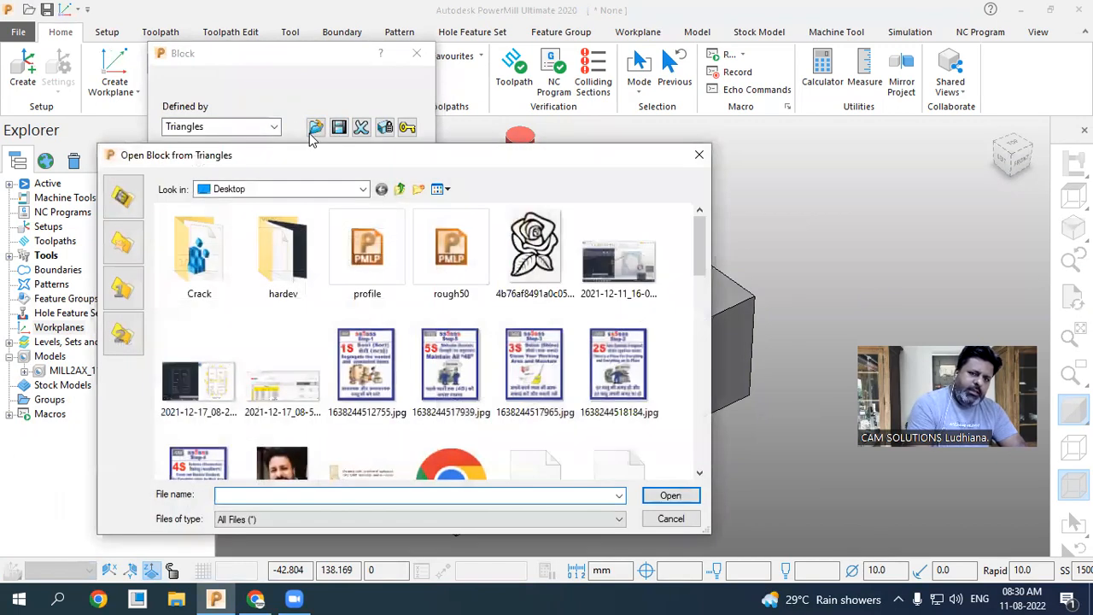
{"action": "scroll", "coordinate": [338, 363], "scroll_direction": "down", "scroll_amount": 5}
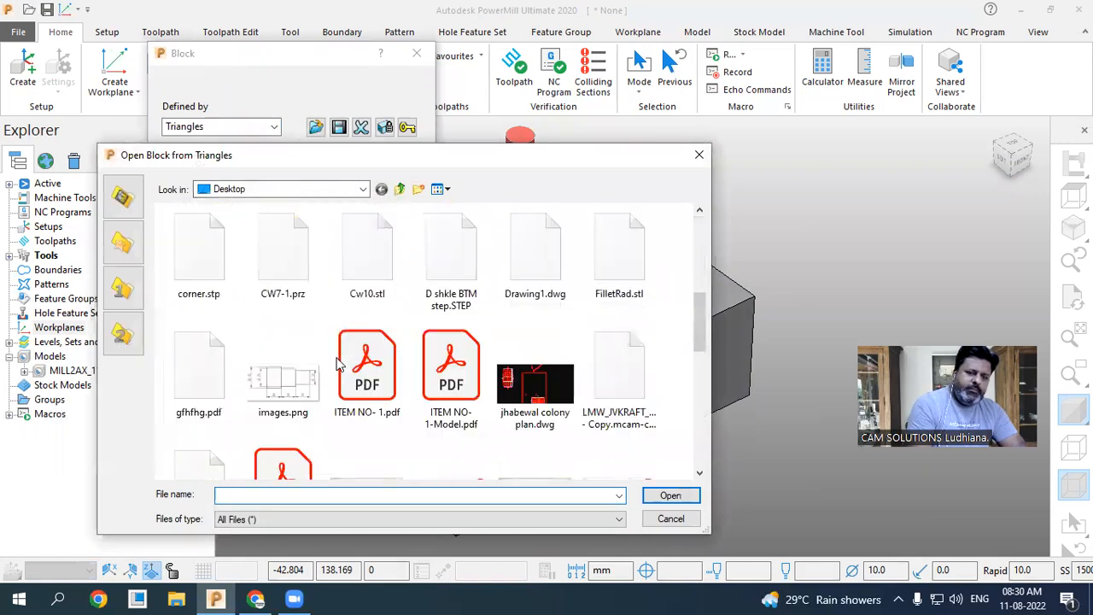
{"action": "scroll", "coordinate": [338, 363], "scroll_direction": "down", "scroll_amount": 5}
{"action": "scroll", "coordinate": [339, 363], "scroll_direction": "up", "scroll_amount": 8}
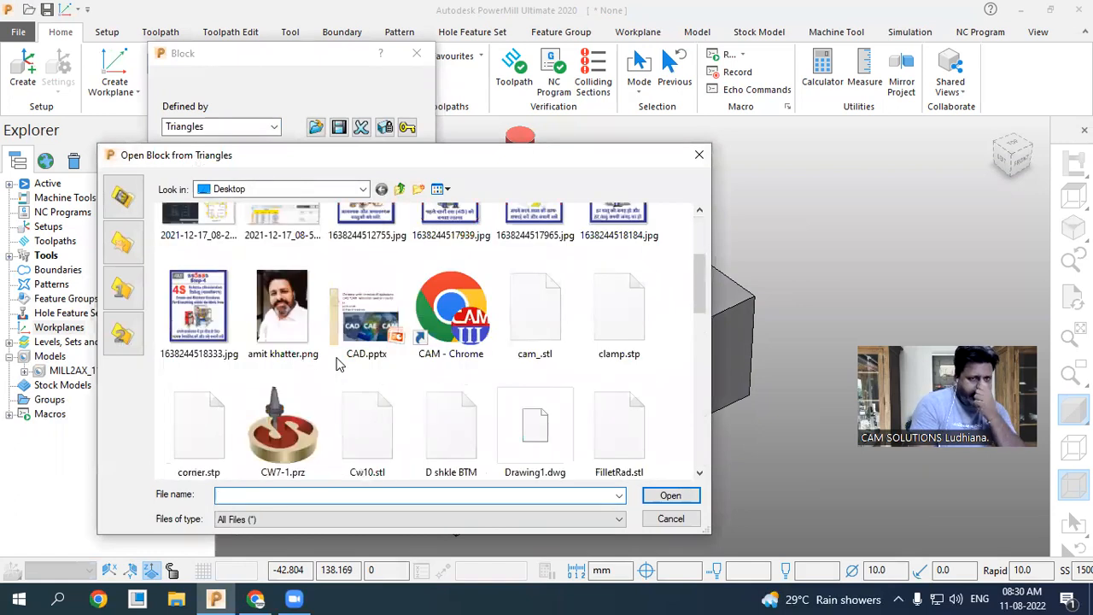
{"action": "scroll", "coordinate": [338, 362], "scroll_direction": "up", "scroll_amount": 2}
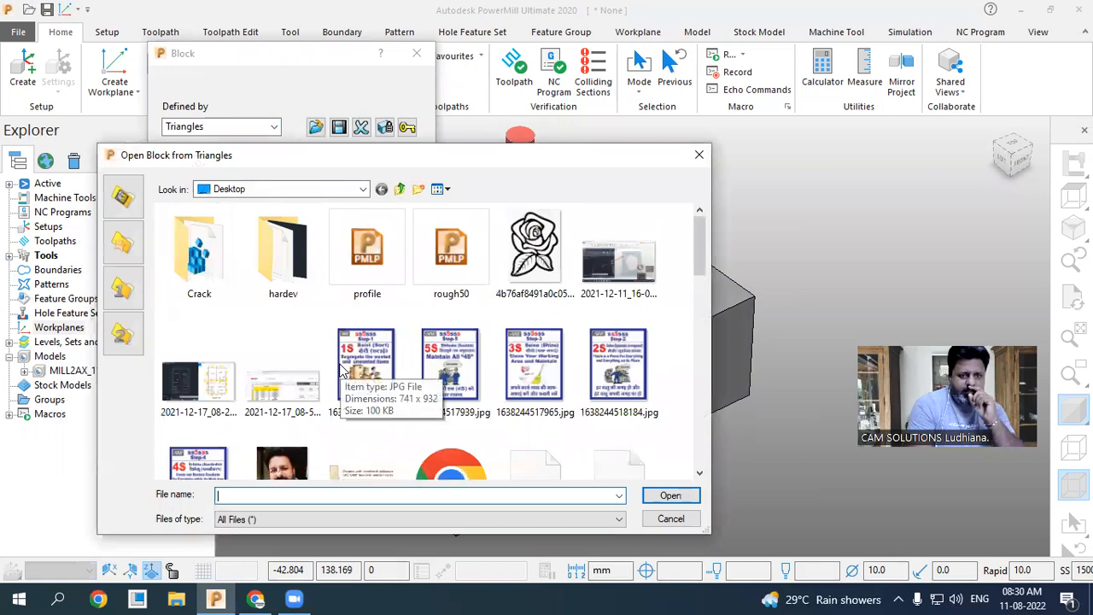
{"action": "scroll", "coordinate": [343, 372], "scroll_direction": "down", "scroll_amount": 4}
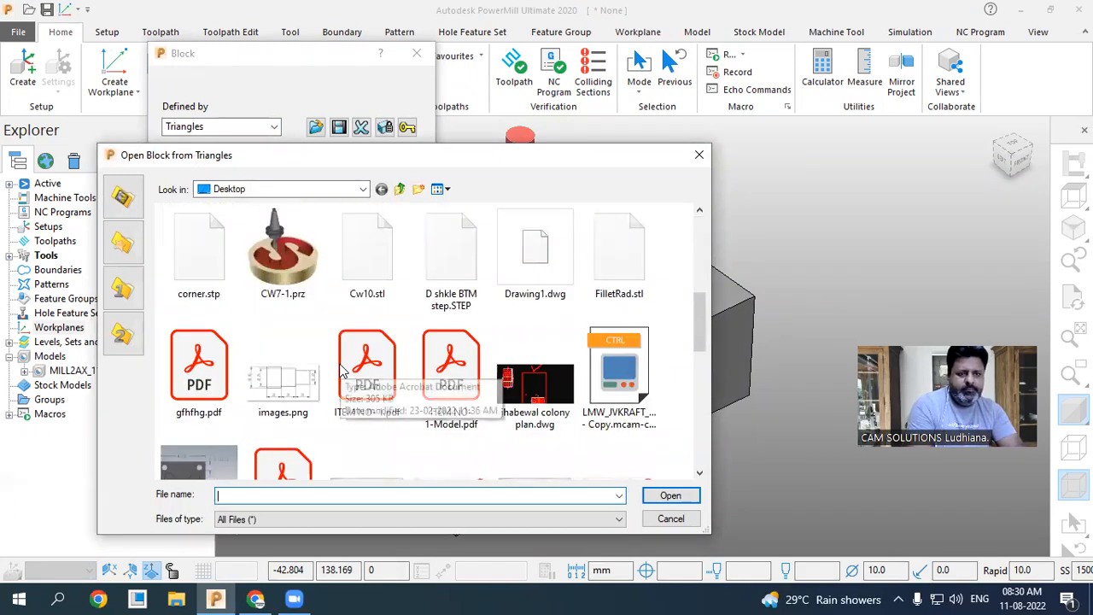
- Check the Desktop's block files under the All Triangles, Stereo Lithography and Brockware file types, and return to All Triangles
{"action": "left_click", "coordinate": [342, 519]}
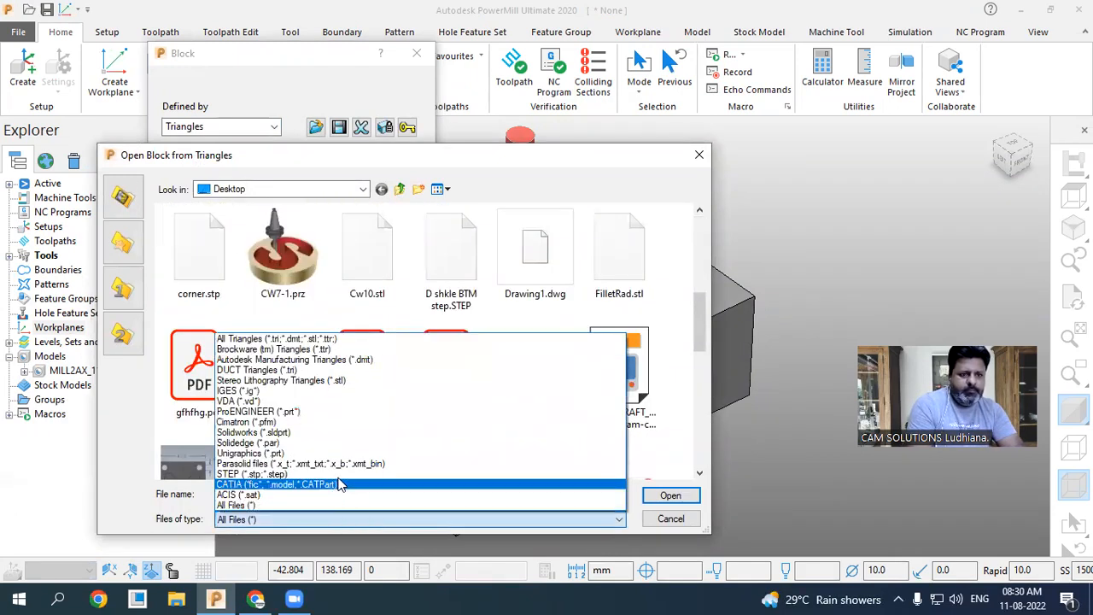
{"action": "left_click", "coordinate": [350, 339]}
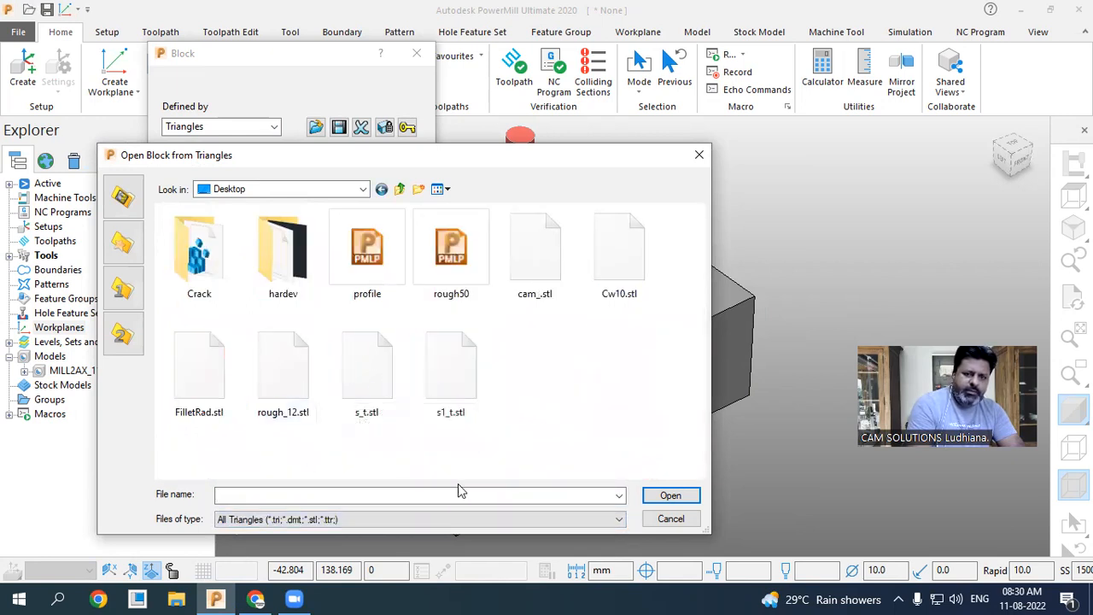
{"action": "left_click", "coordinate": [418, 521]}
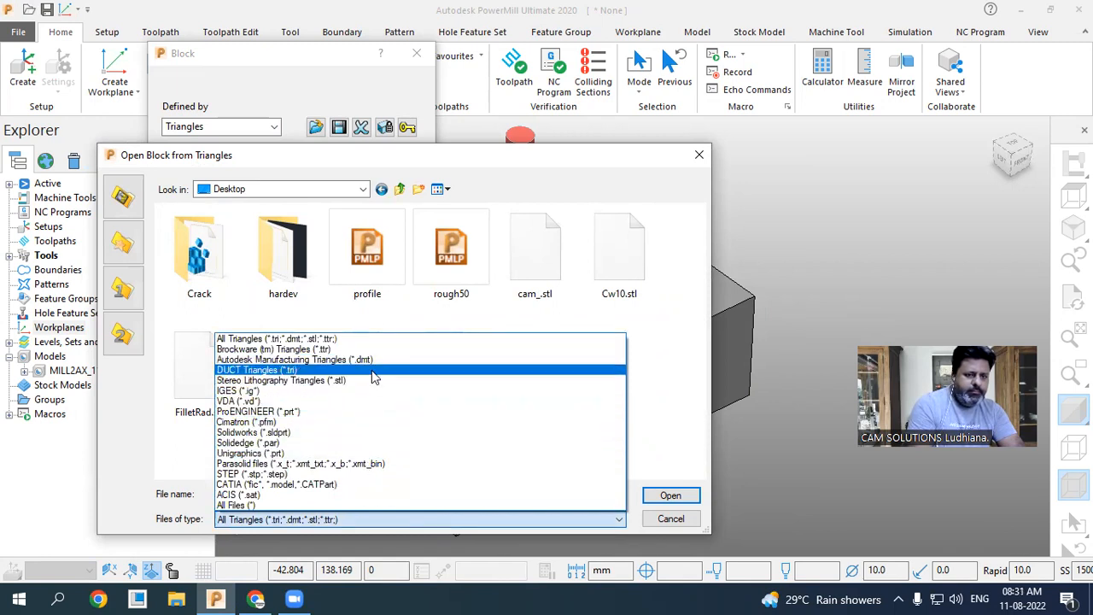
{"action": "left_click", "coordinate": [371, 382]}
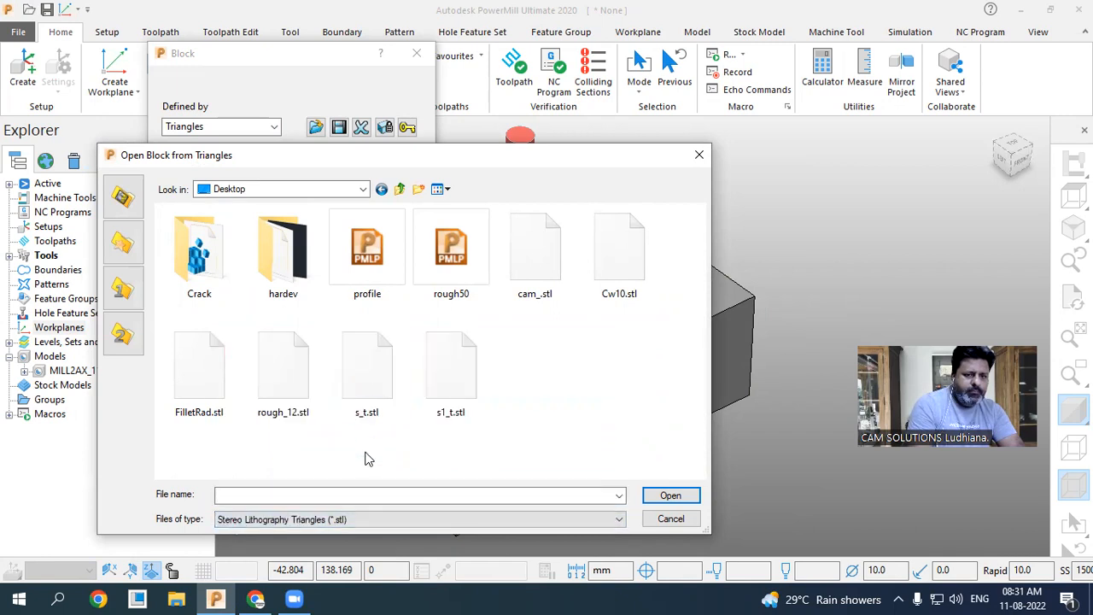
{"action": "left_click", "coordinate": [357, 517]}
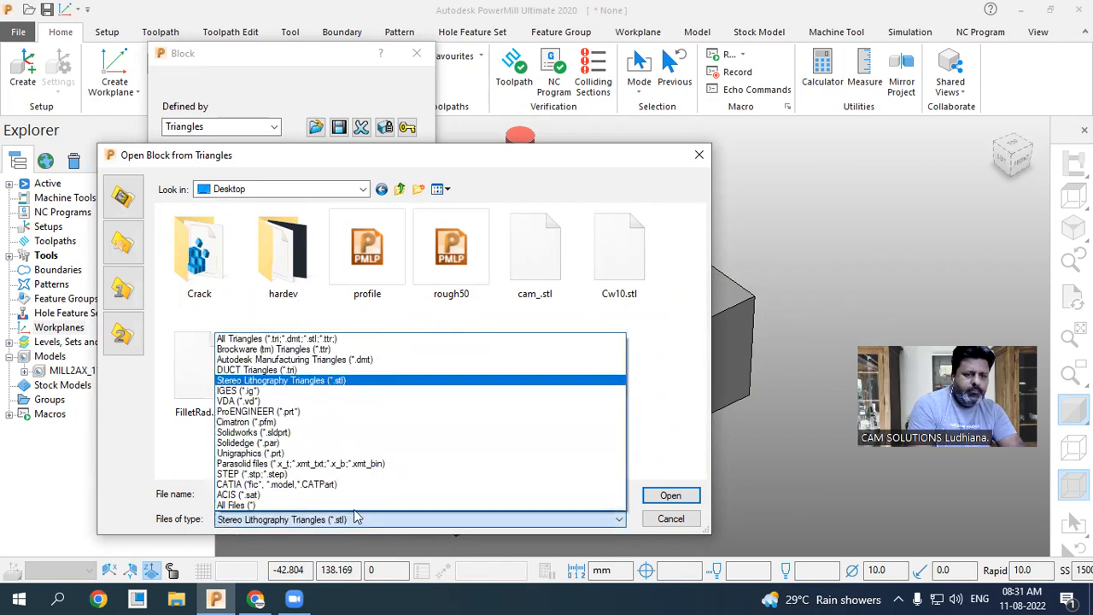
{"action": "left_click", "coordinate": [339, 349]}
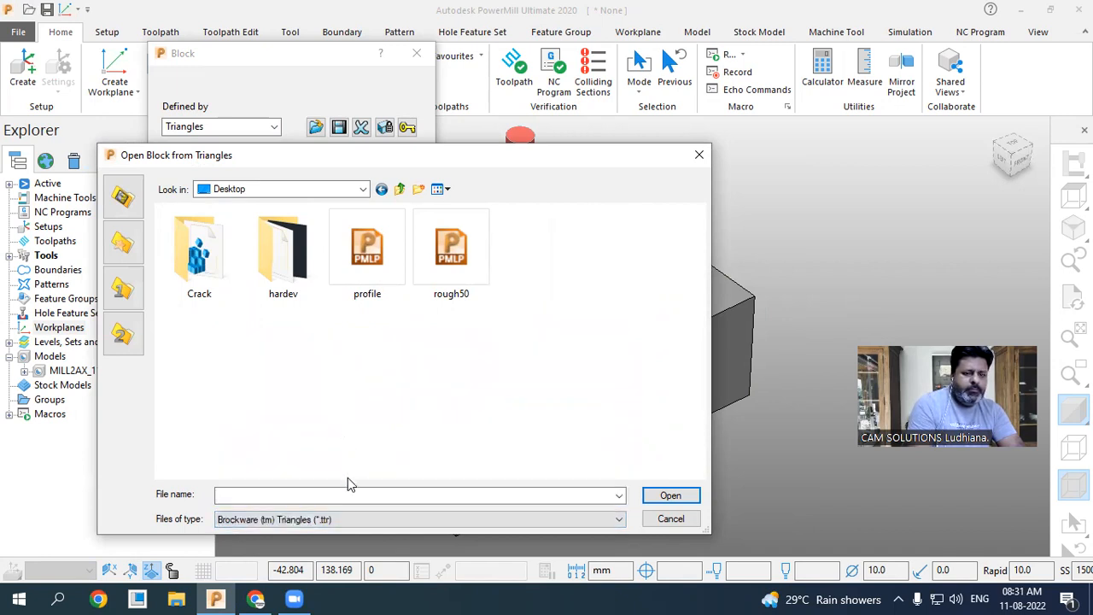
{"action": "left_click", "coordinate": [341, 519]}
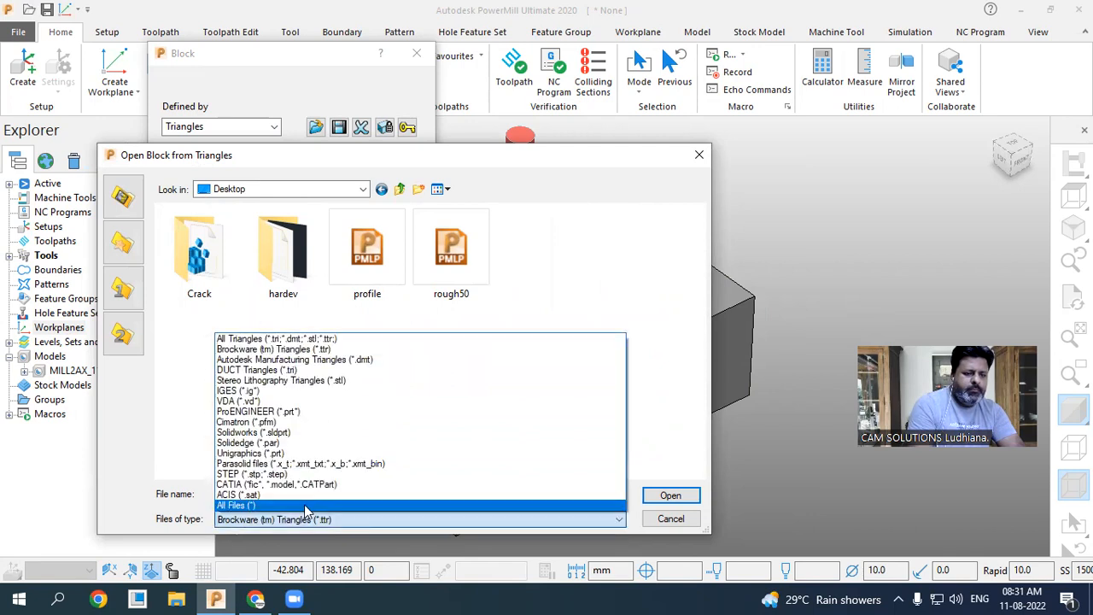
{"action": "left_click", "coordinate": [290, 340]}
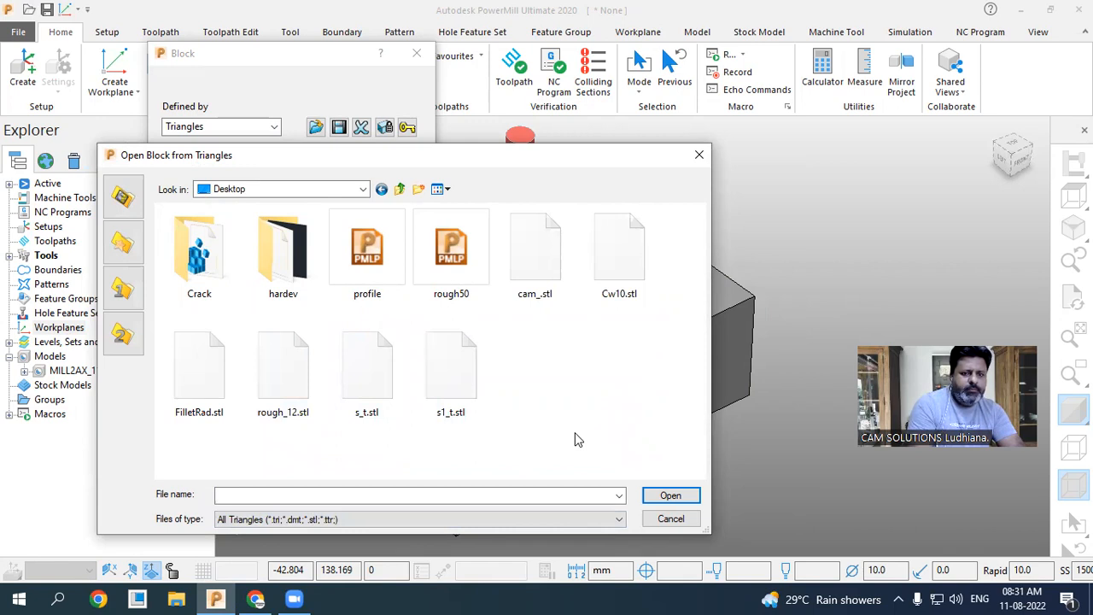
- Try to load rough1_stock.stkmd from all file types as the block definition, and cancel the block definition
{"action": "left_click", "coordinate": [438, 517]}
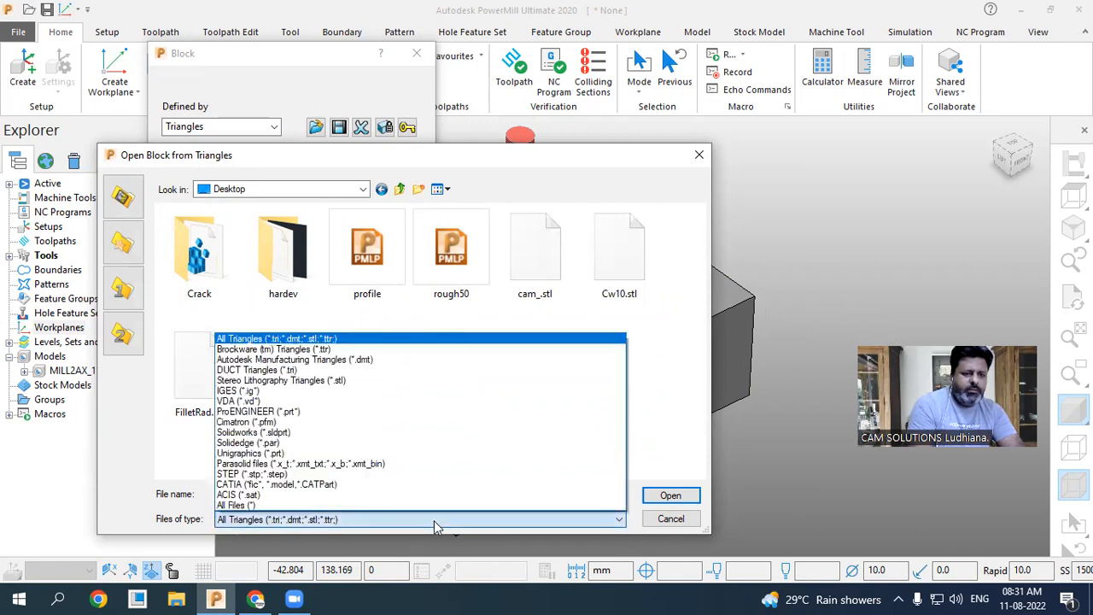
{"action": "left_click", "coordinate": [379, 510]}
{"action": "left_click", "coordinate": [384, 365]}
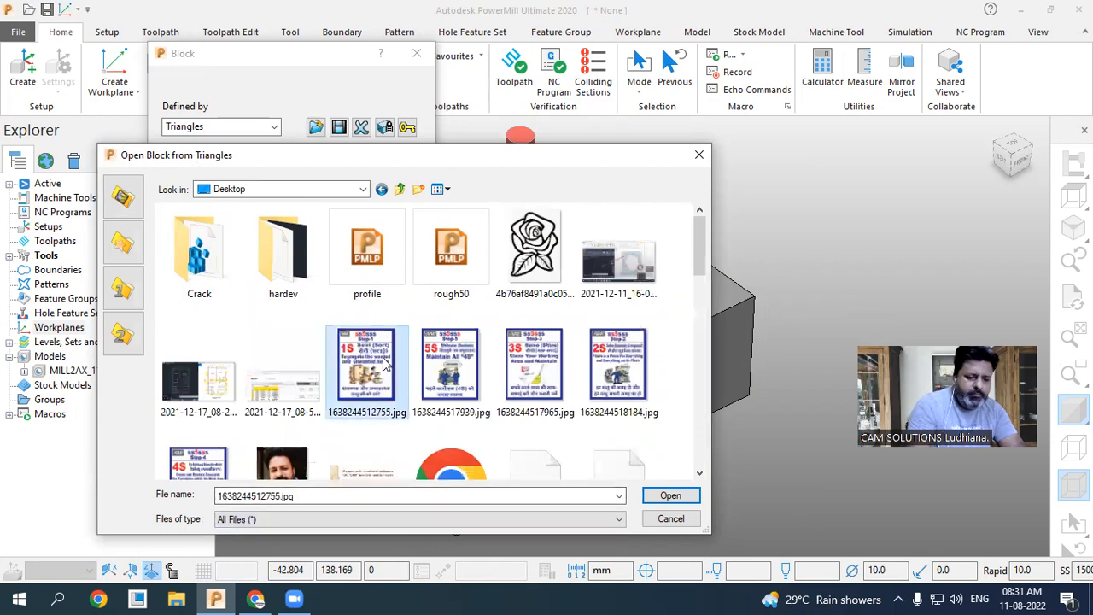
{"action": "key", "text": "r"}
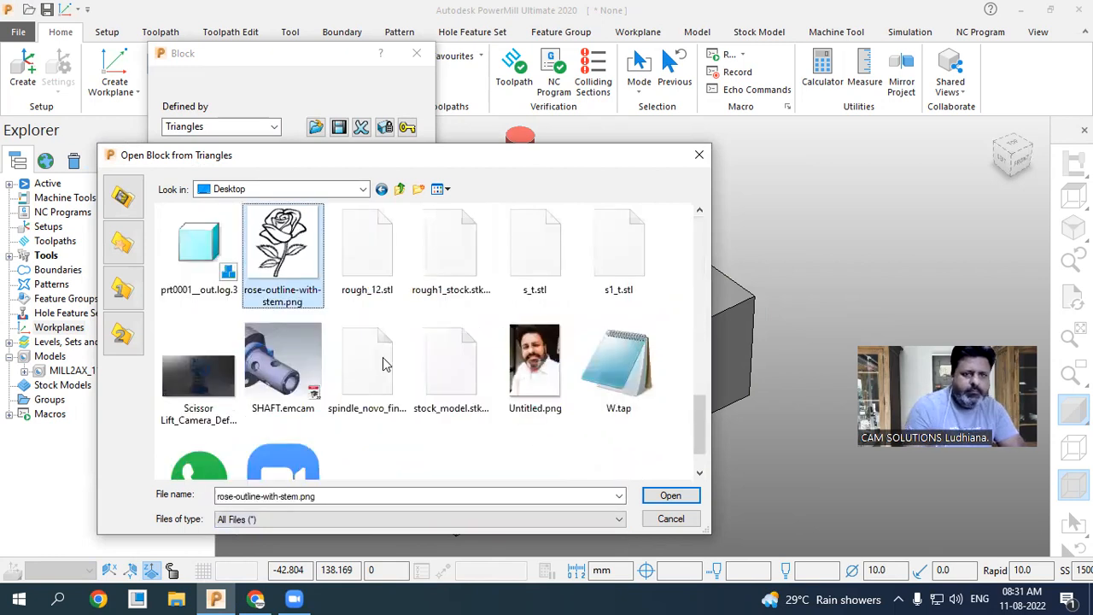
{"action": "left_click", "coordinate": [457, 271]}
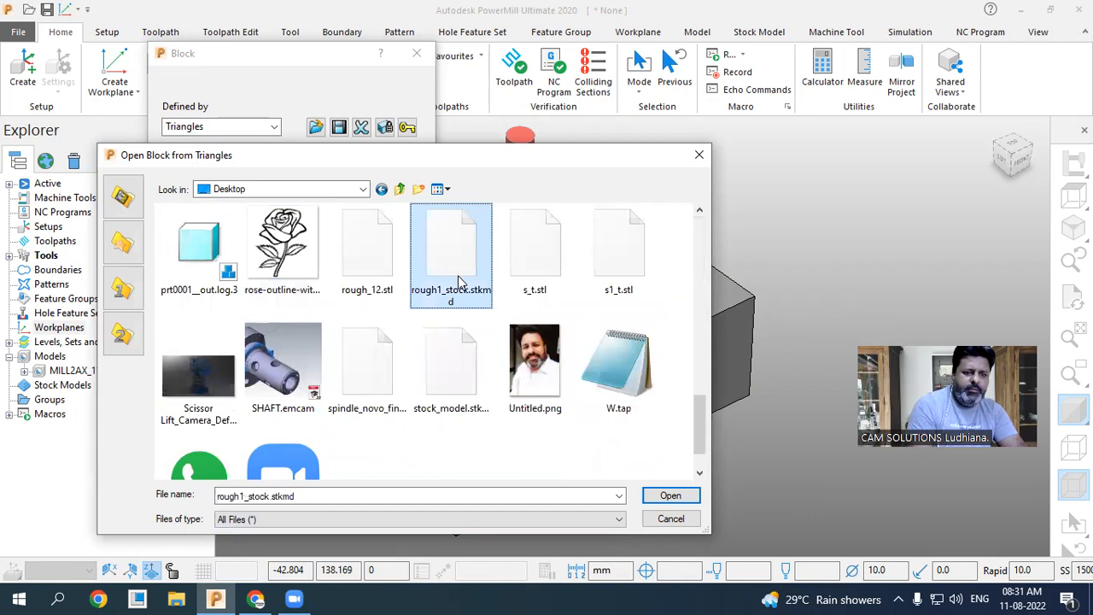
{"action": "left_click", "coordinate": [670, 499]}
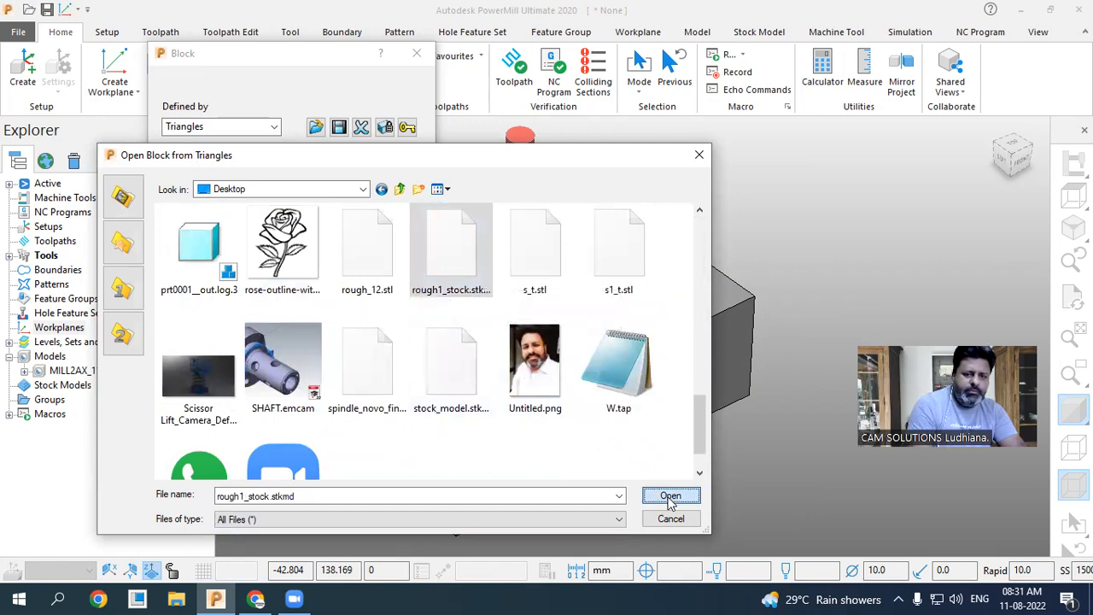
{"action": "left_click", "coordinate": [769, 529]}
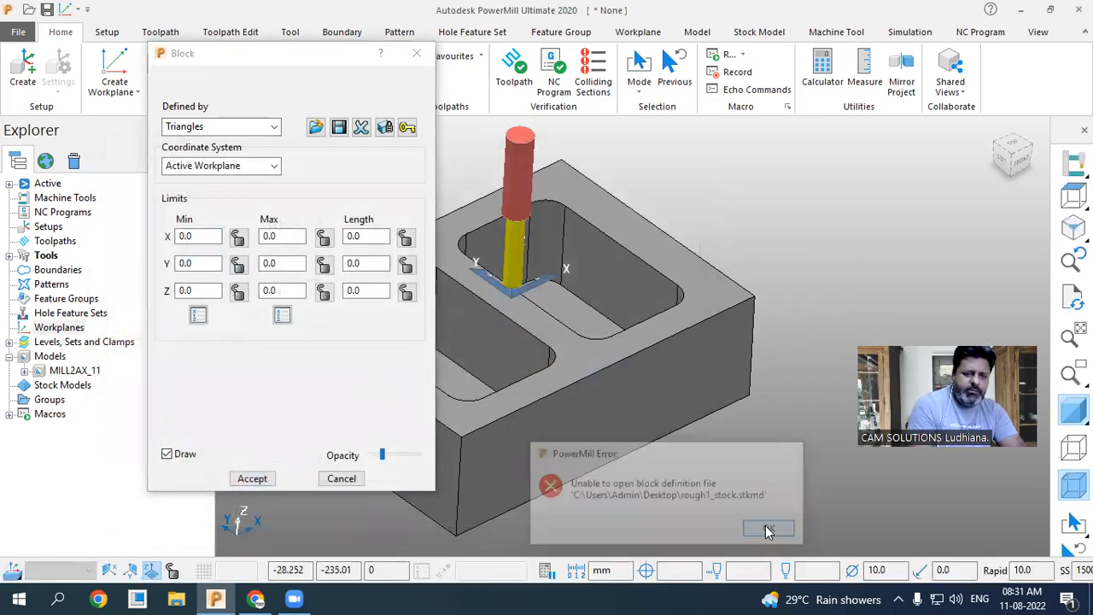
{"action": "left_click", "coordinate": [342, 479]}
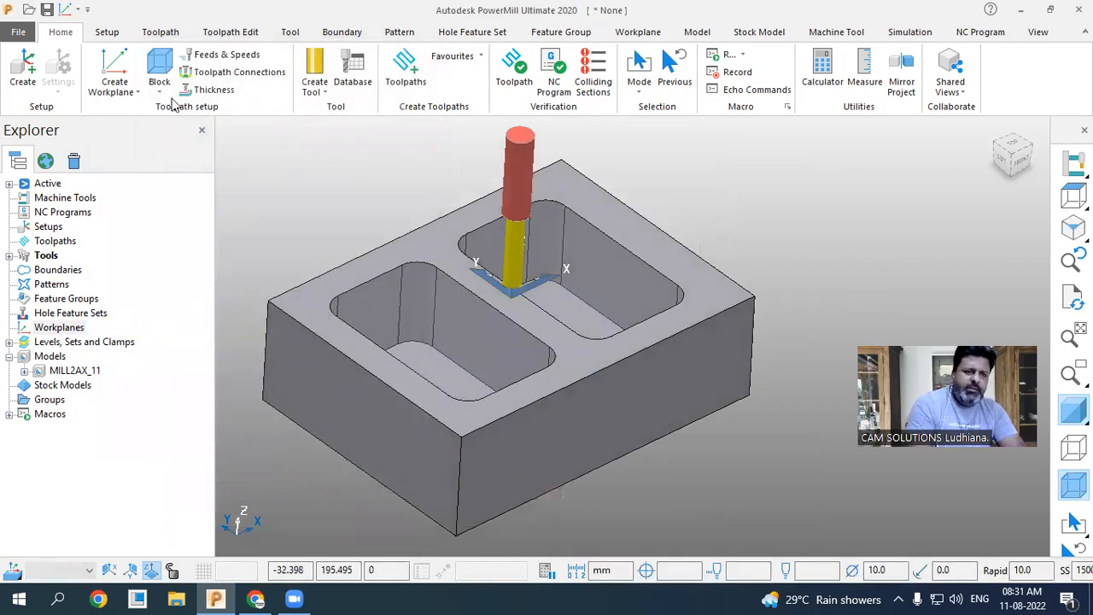
- Calculate a Model Area Clearance toolpath for the two pockets with the existing settings and close its settings
{"action": "left_click", "coordinate": [404, 76]}
{"action": "left_click", "coordinate": [383, 120]}
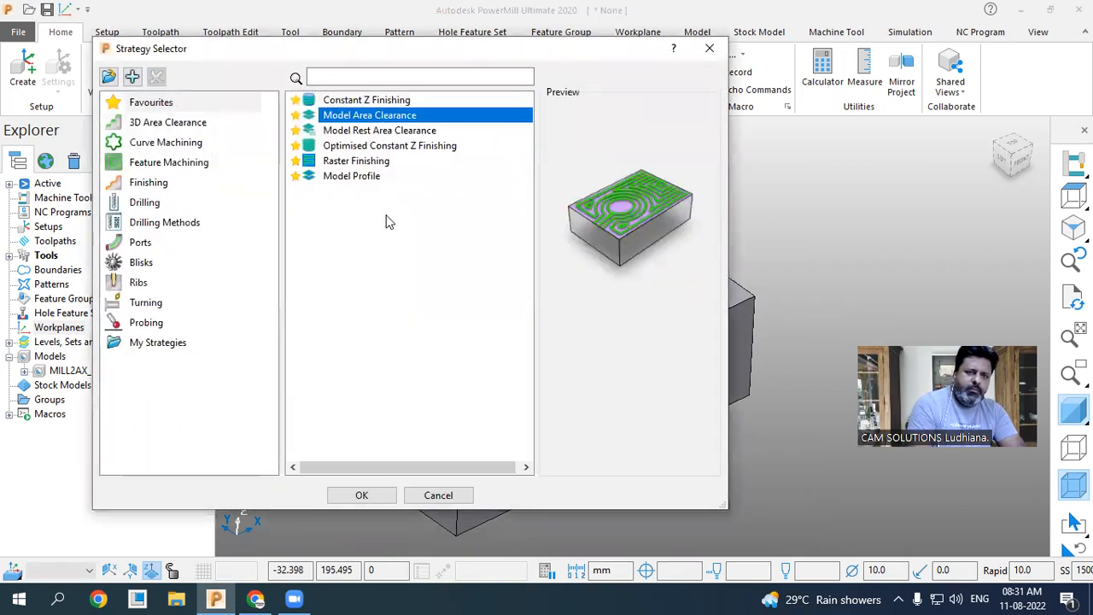
{"action": "left_click", "coordinate": [362, 495]}
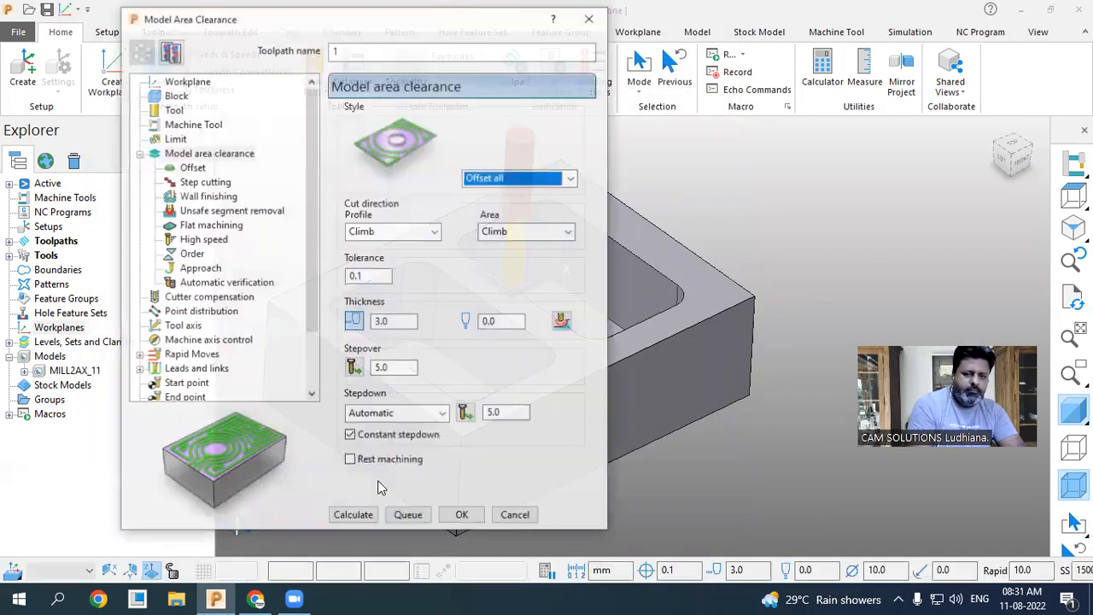
{"action": "left_click", "coordinate": [372, 520]}
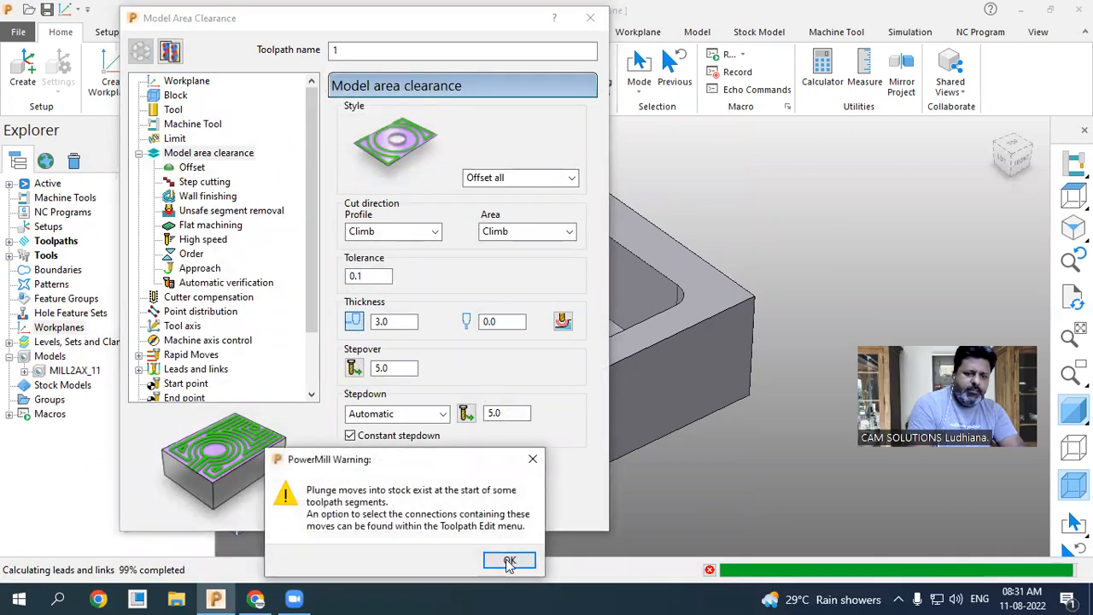
{"action": "left_click", "coordinate": [508, 559]}
{"action": "left_click", "coordinate": [515, 517]}
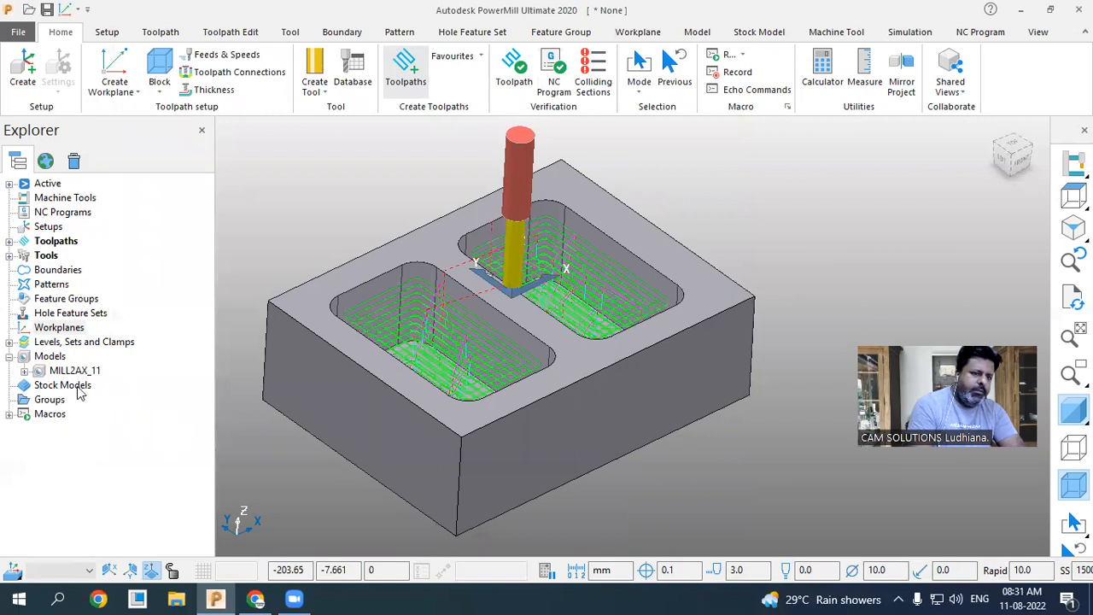
- Create a stock model with the default settings and add the area clearance toolpath to it
{"action": "right_click", "coordinate": [77, 386]}
{"action": "left_click", "coordinate": [142, 427]}
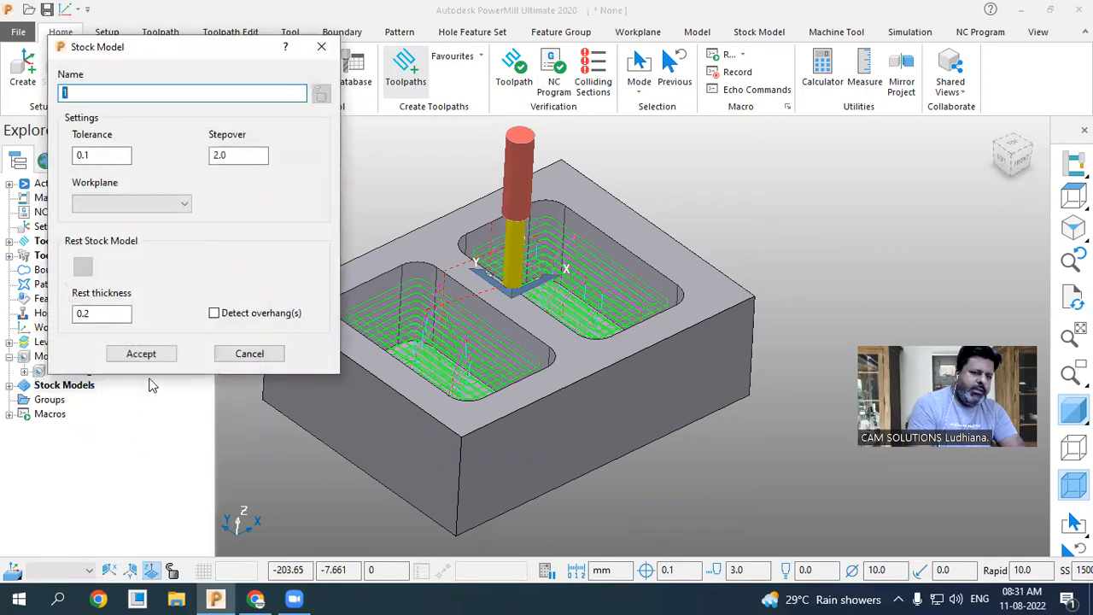
{"action": "left_click", "coordinate": [153, 357]}
{"action": "left_click", "coordinate": [9, 240]}
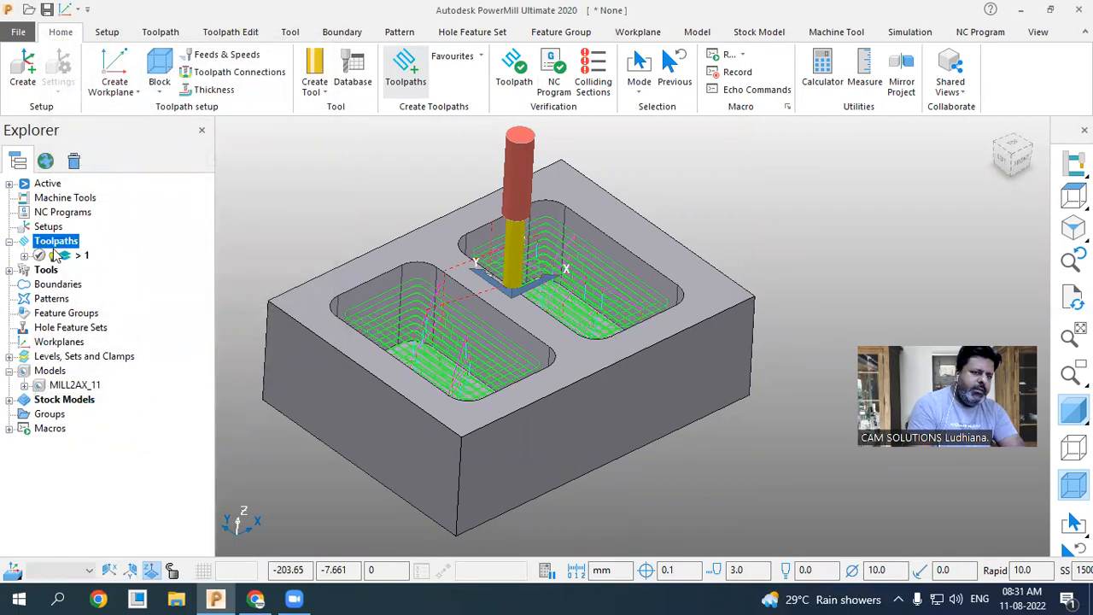
{"action": "right_click", "coordinate": [61, 255]}
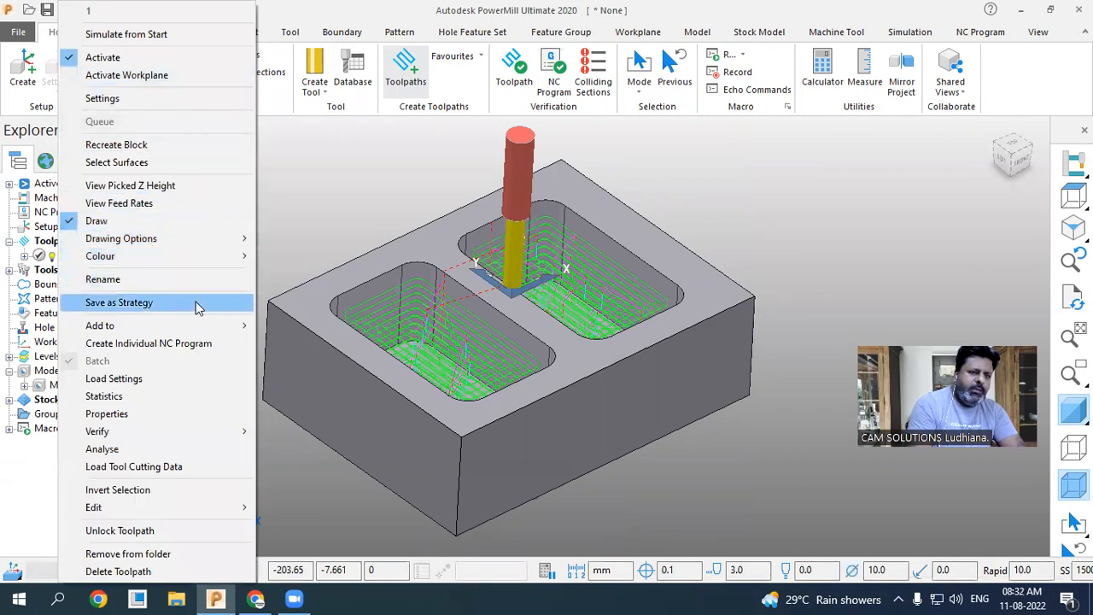
{"action": "mouse_move", "coordinate": [232, 326]}
{"action": "left_click", "coordinate": [290, 327]}
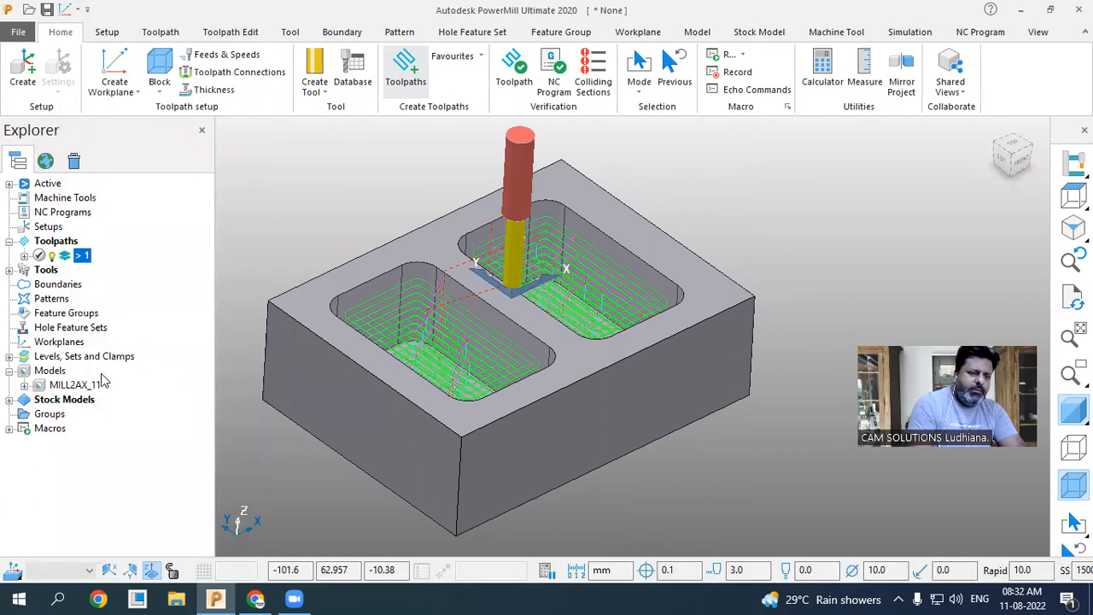
- Calculate the stock model and switch its drawing to shaded
{"action": "left_click", "coordinate": [9, 399]}
{"action": "right_click", "coordinate": [75, 414]}
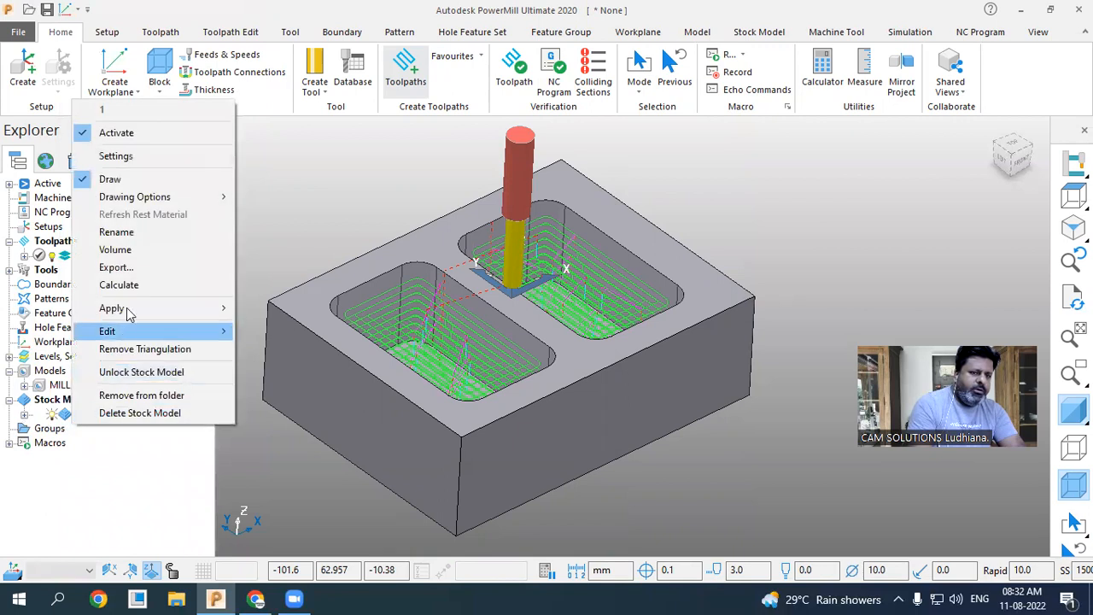
{"action": "left_click", "coordinate": [137, 285]}
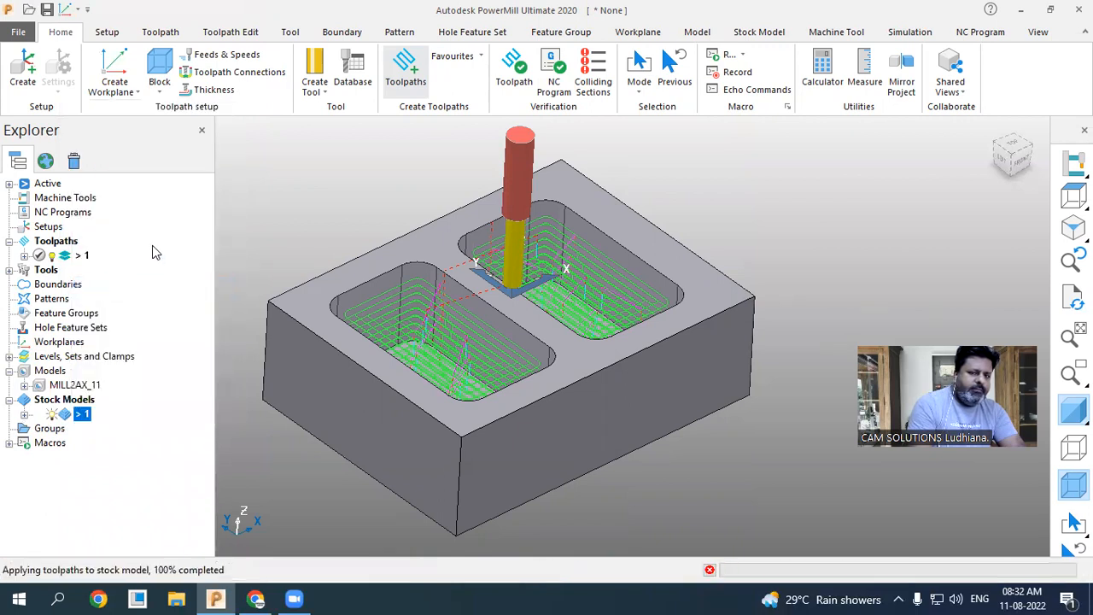
{"action": "right_click", "coordinate": [79, 413]}
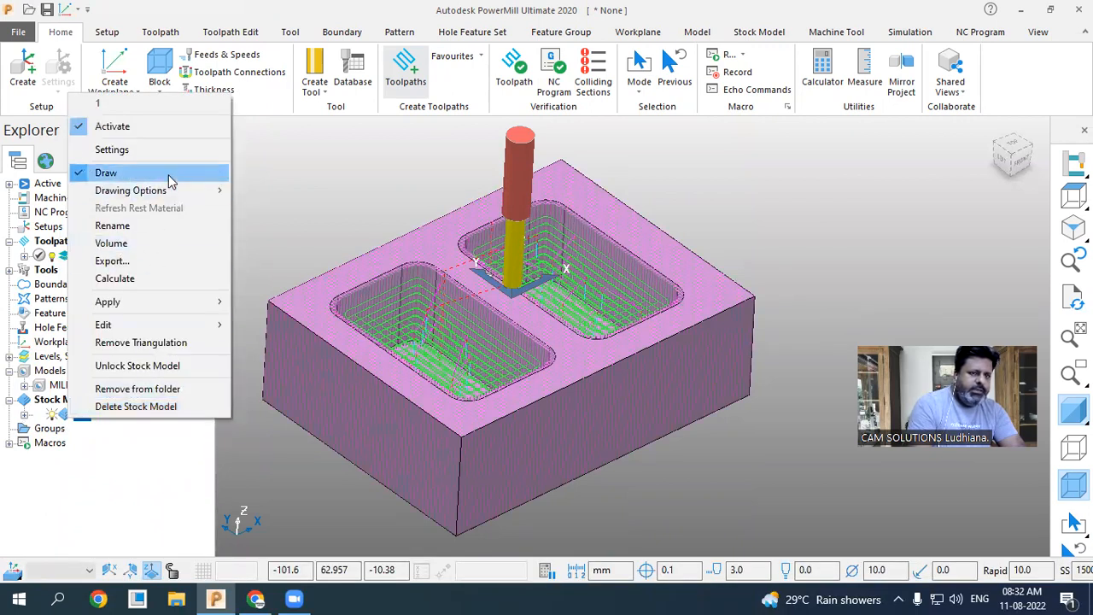
{"action": "mouse_move", "coordinate": [220, 191]}
{"action": "left_click", "coordinate": [265, 208]}
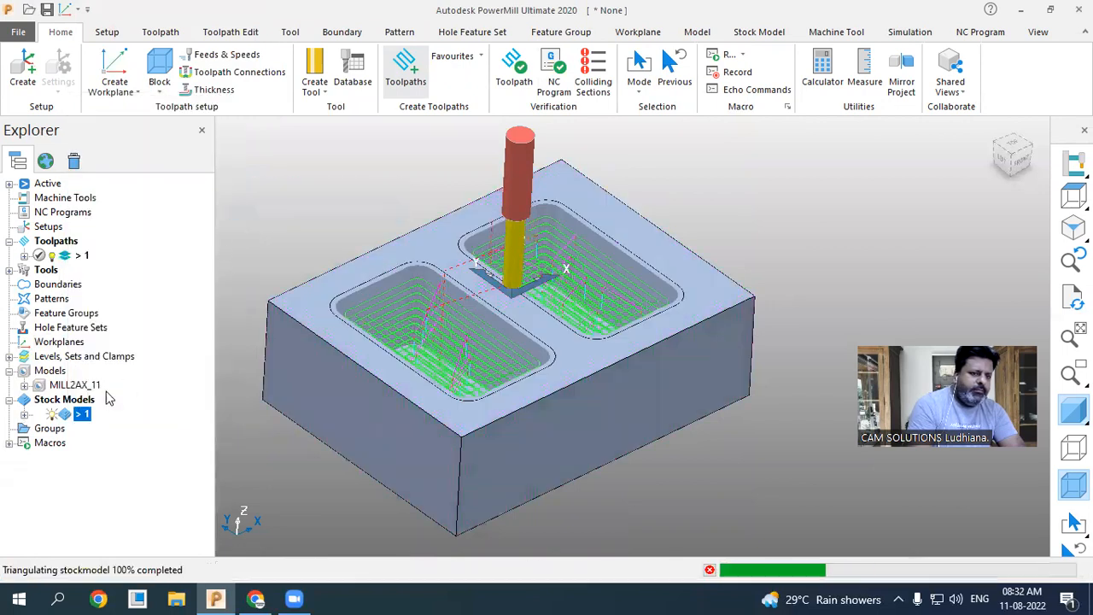
- Export the calculated stock model to the Desktop as an STL file named r_s
{"action": "left_click", "coordinate": [23, 414]}
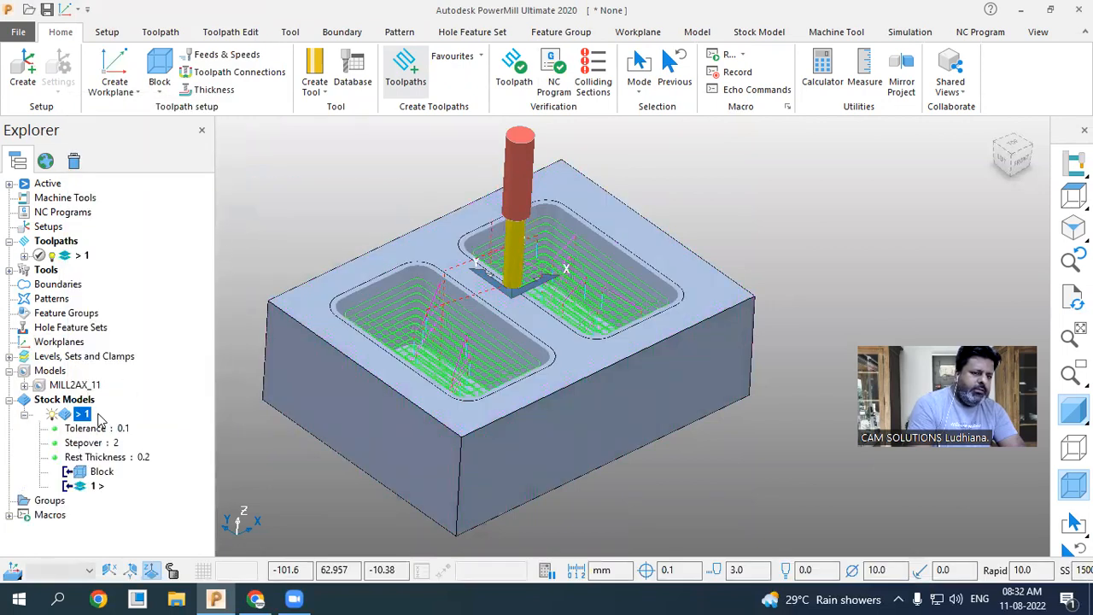
{"action": "right_click", "coordinate": [76, 416]}
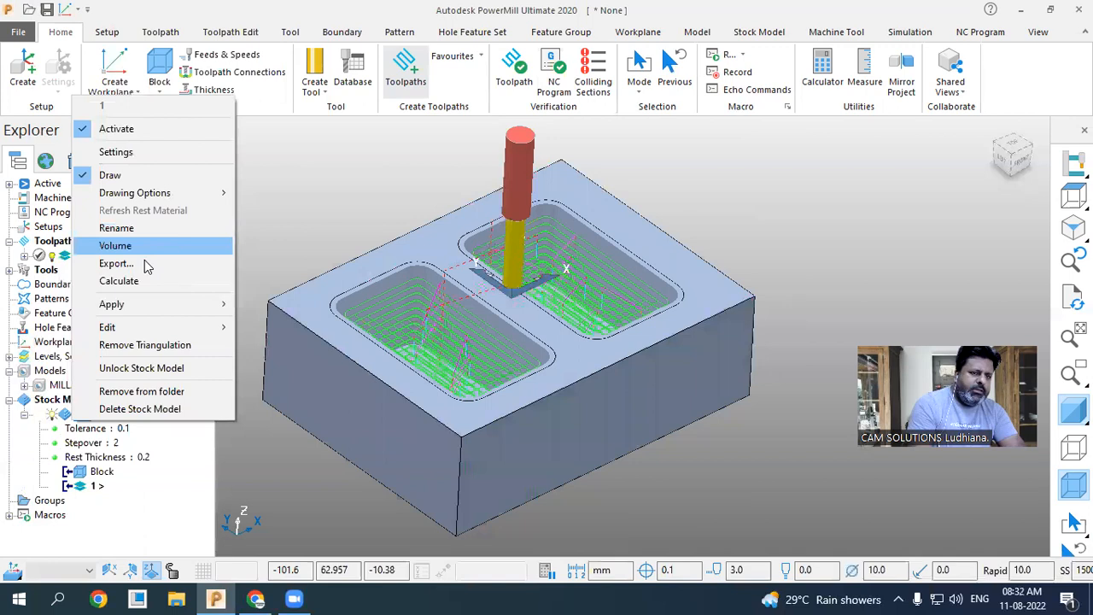
{"action": "left_click", "coordinate": [144, 264]}
{"action": "left_click", "coordinate": [574, 542]}
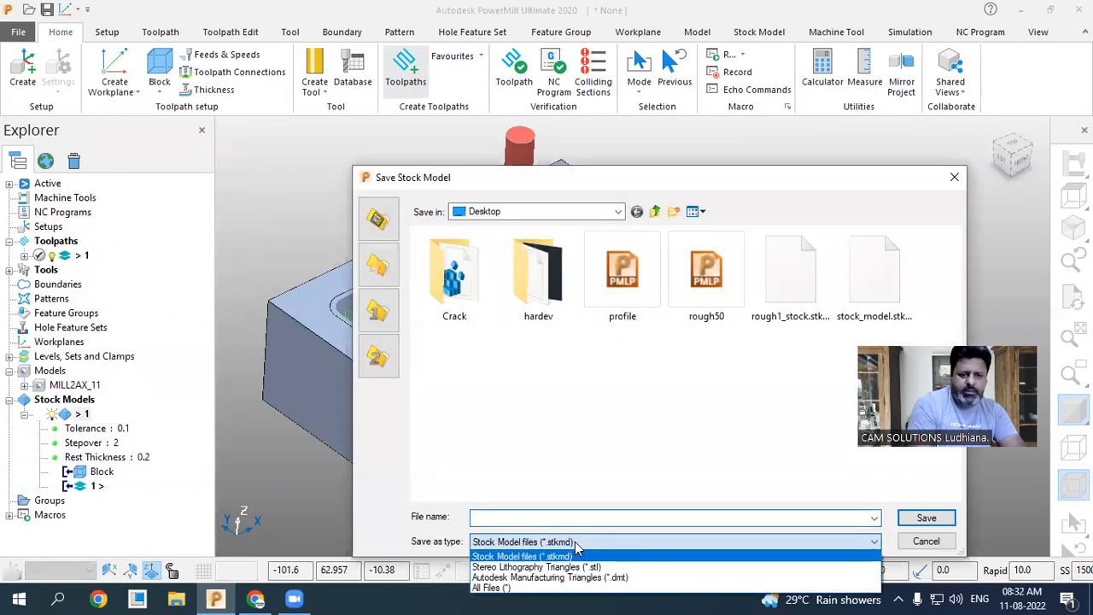
{"action": "left_click", "coordinate": [622, 567]}
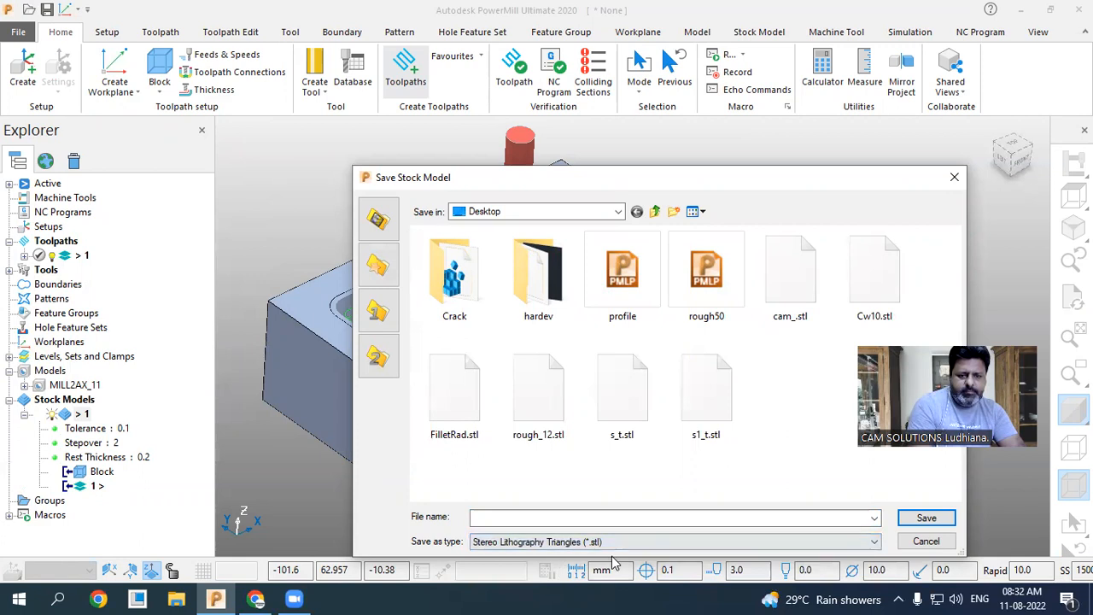
{"action": "left_click", "coordinate": [509, 517]}
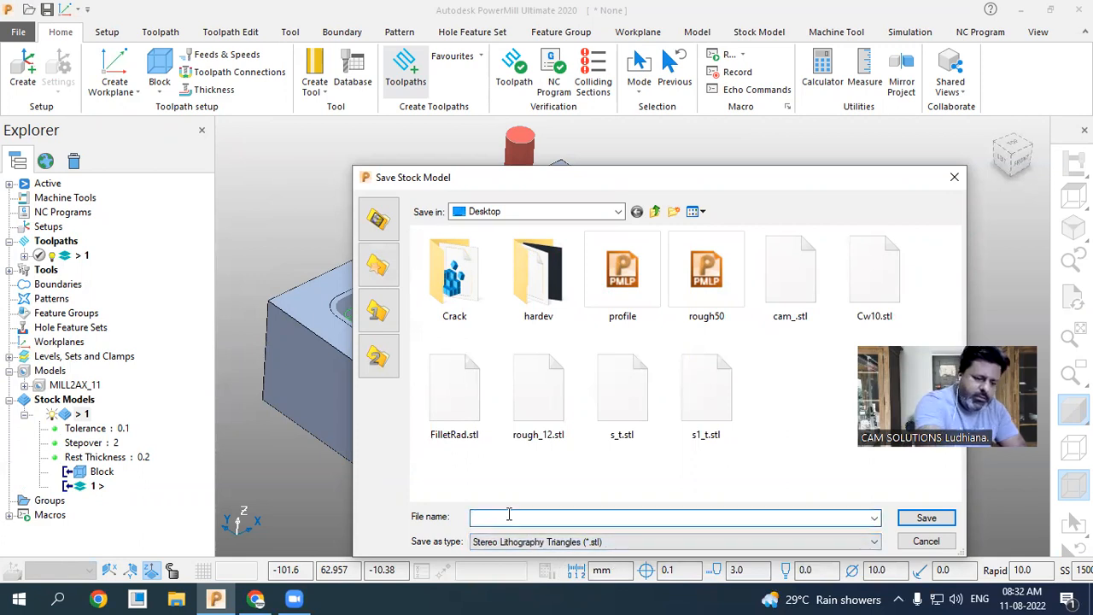
{"action": "type", "text": "r_s"}
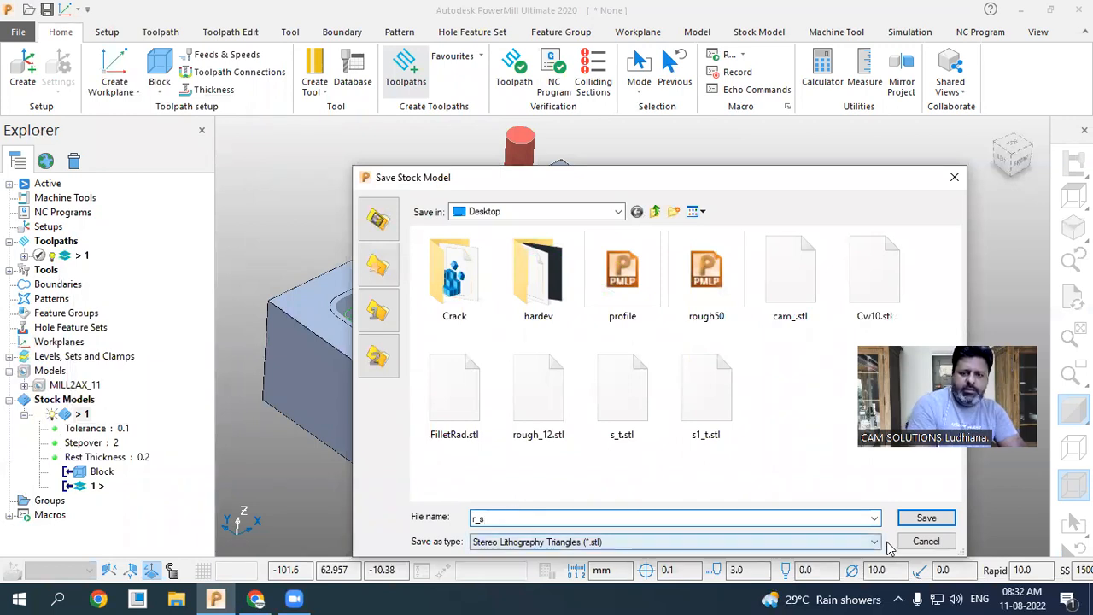
{"action": "left_click", "coordinate": [926, 520]}
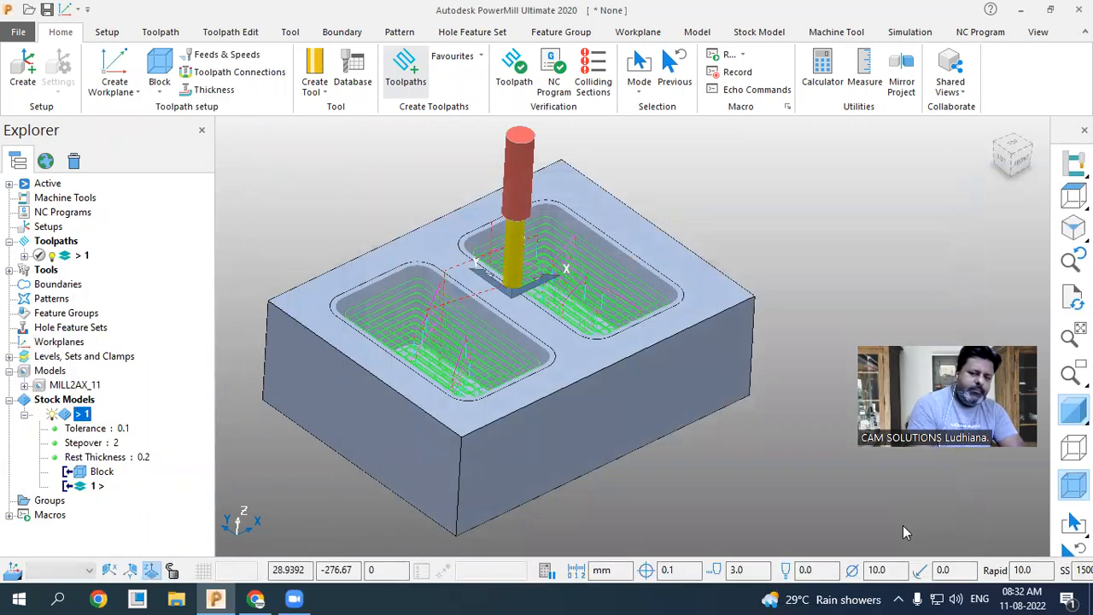
- Delete the stock model and the area clearance toolpath from the project
{"action": "right_click", "coordinate": [75, 416]}
{"action": "left_click", "coordinate": [120, 407]}
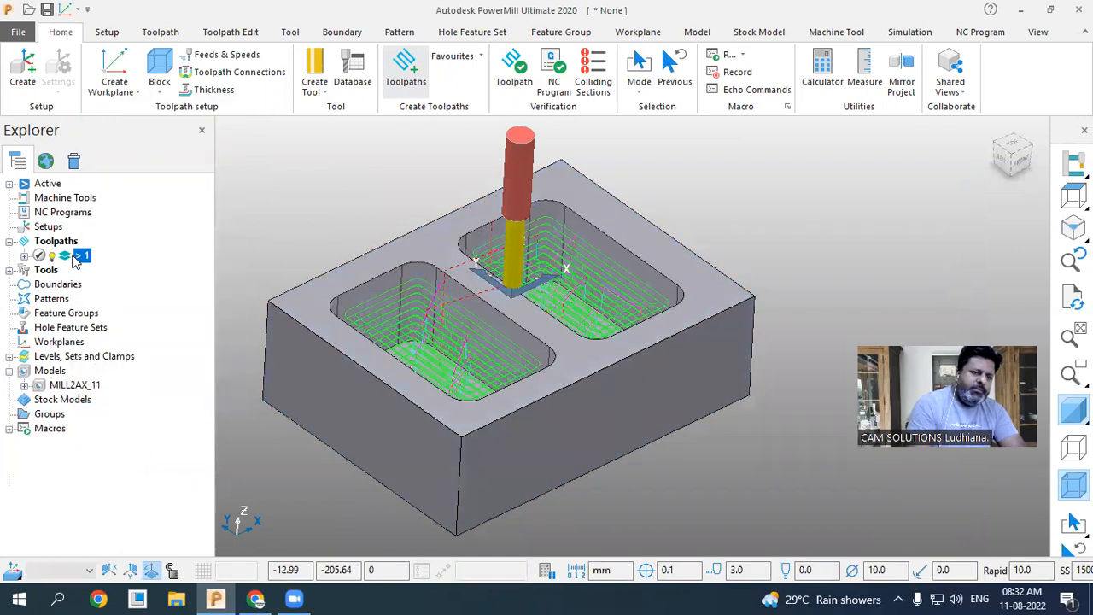
{"action": "right_click", "coordinate": [75, 262]}
{"action": "left_click", "coordinate": [134, 571]}
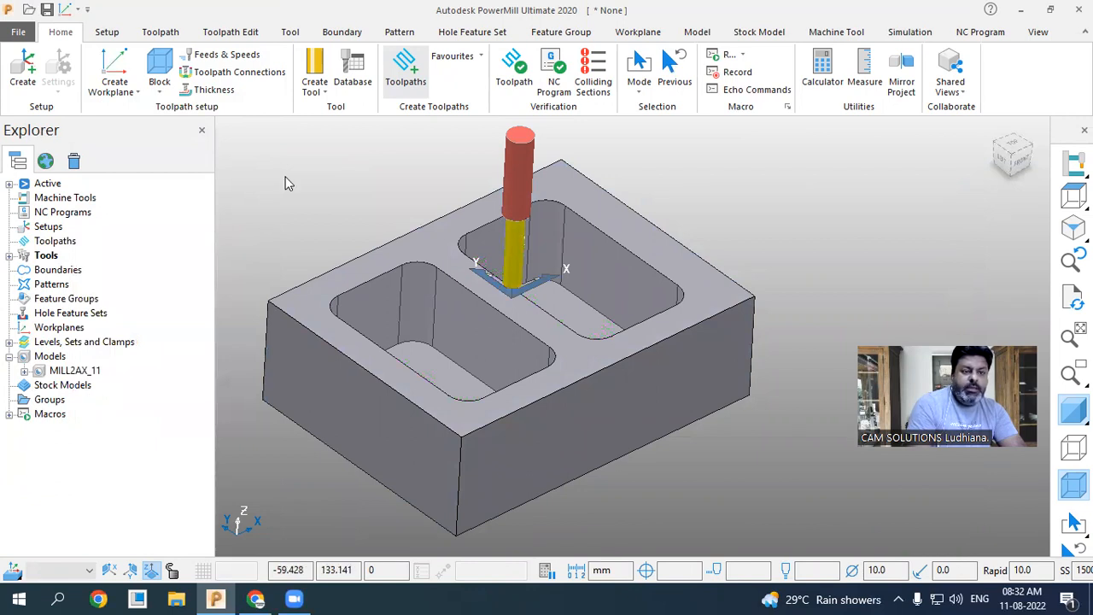
- Define the block by Triangles from the exported r_s.stl file and accept the block
{"action": "left_click", "coordinate": [157, 71]}
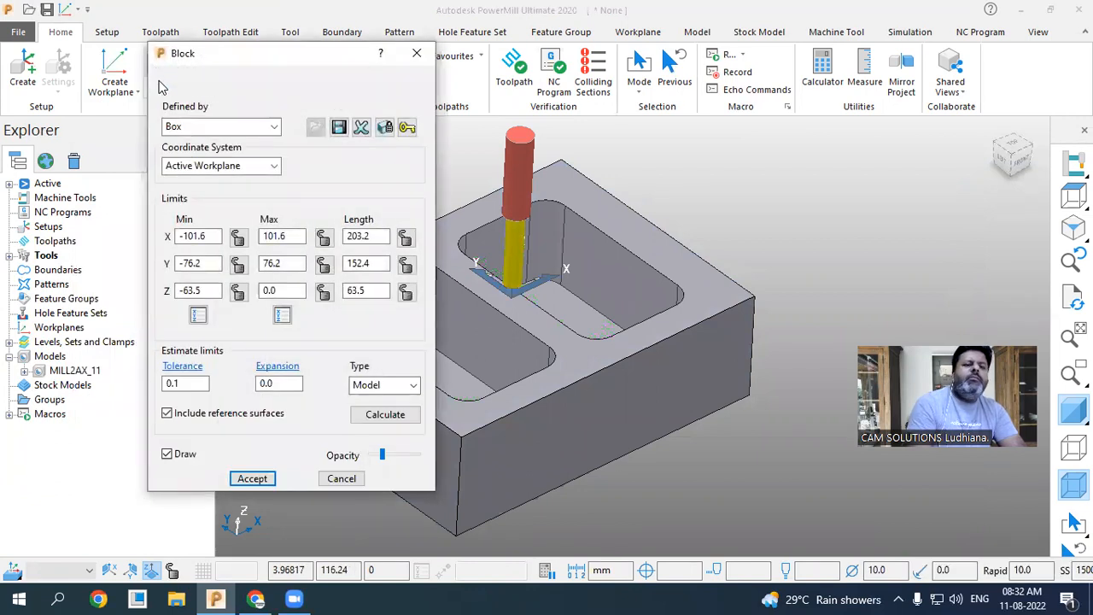
{"action": "left_click", "coordinate": [216, 126]}
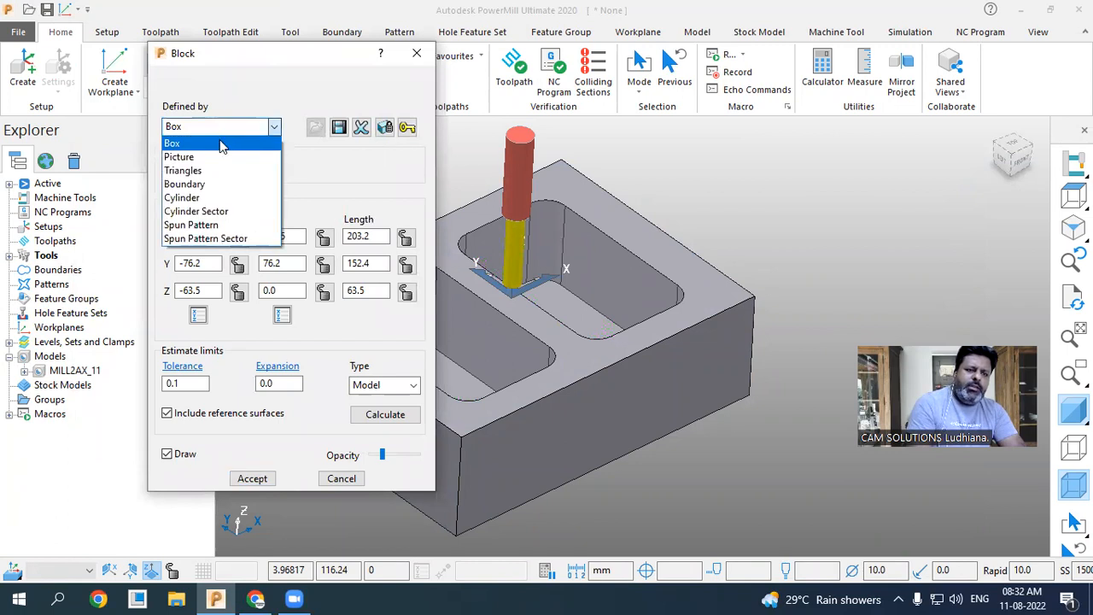
{"action": "left_click", "coordinate": [215, 173]}
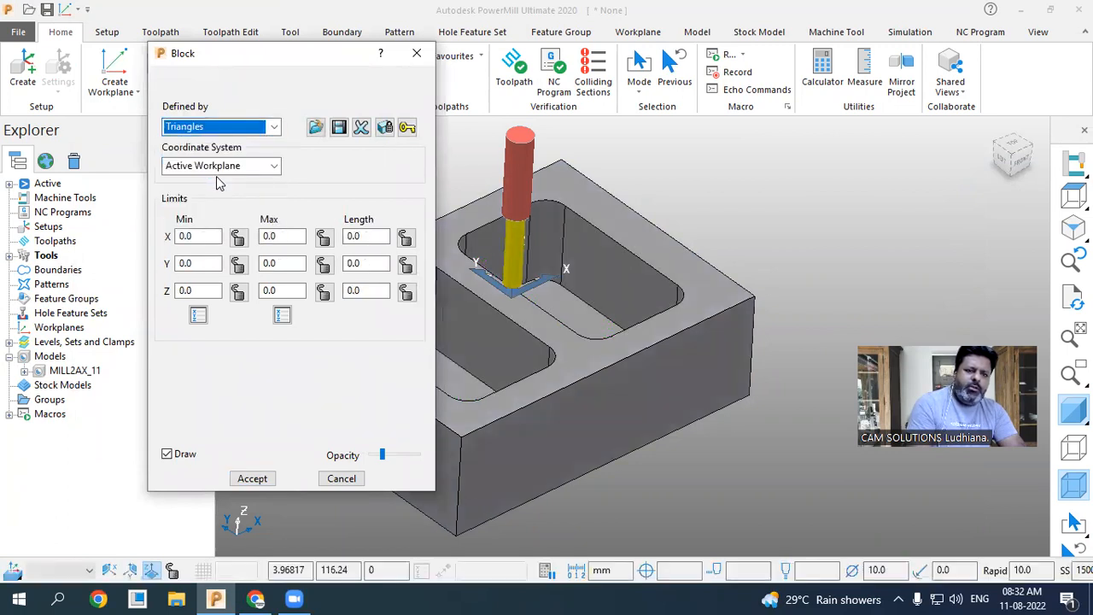
{"action": "left_click", "coordinate": [315, 126]}
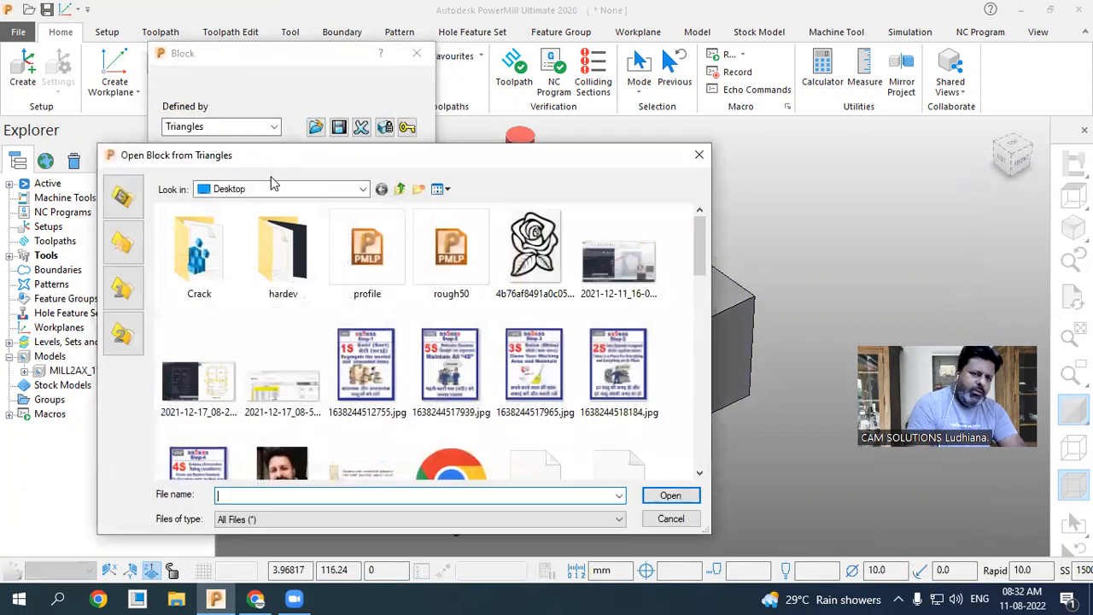
{"action": "left_click", "coordinate": [409, 518]}
{"action": "left_click", "coordinate": [342, 339]}
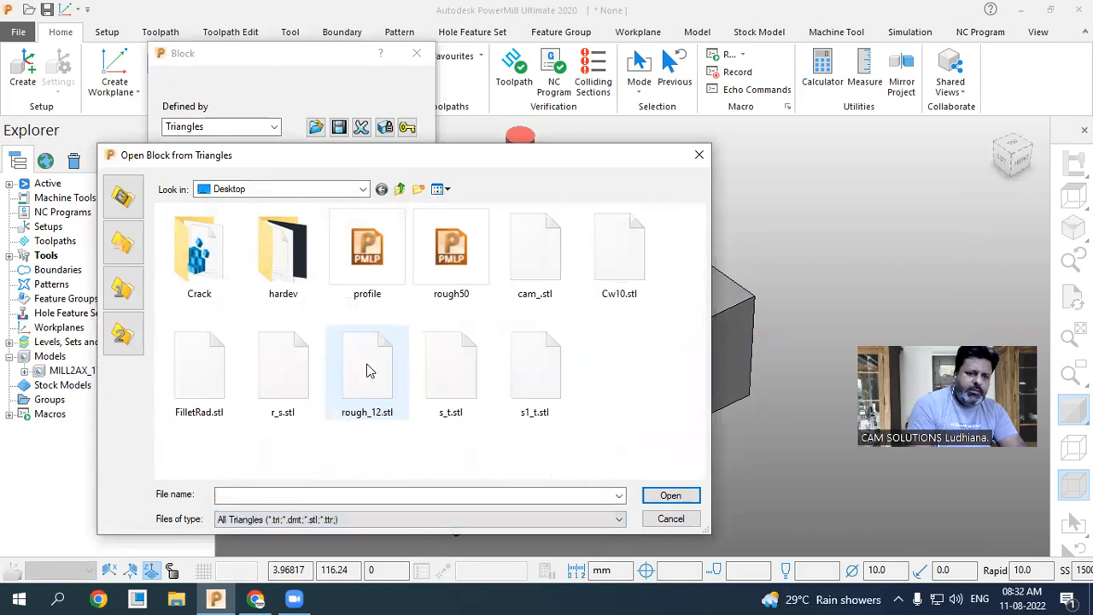
{"action": "left_click", "coordinate": [311, 406]}
{"action": "left_click", "coordinate": [670, 495]}
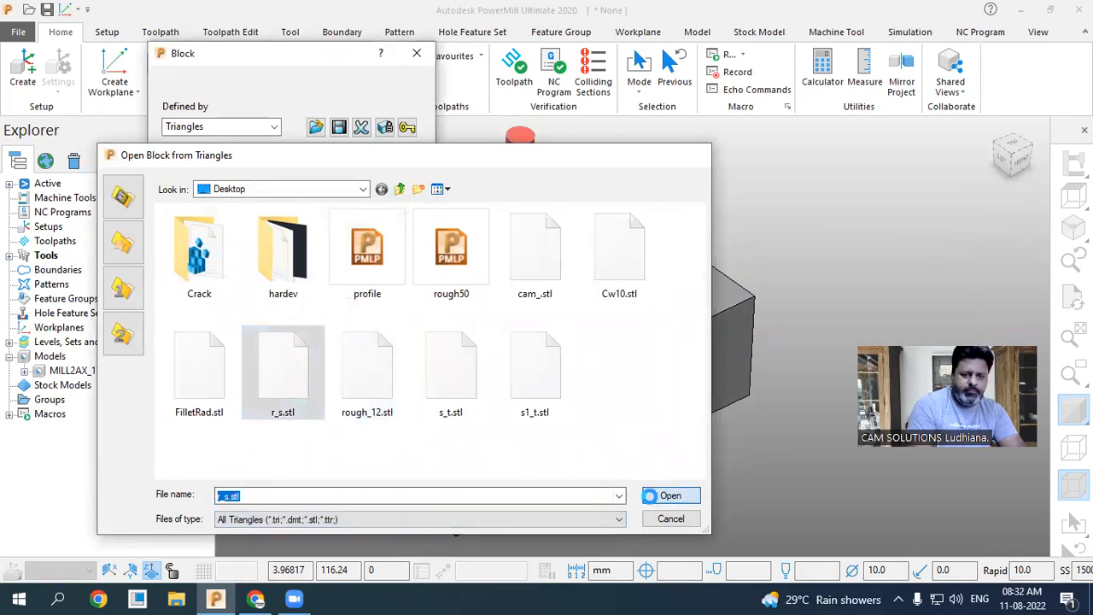
{"action": "left_click", "coordinate": [252, 478]}
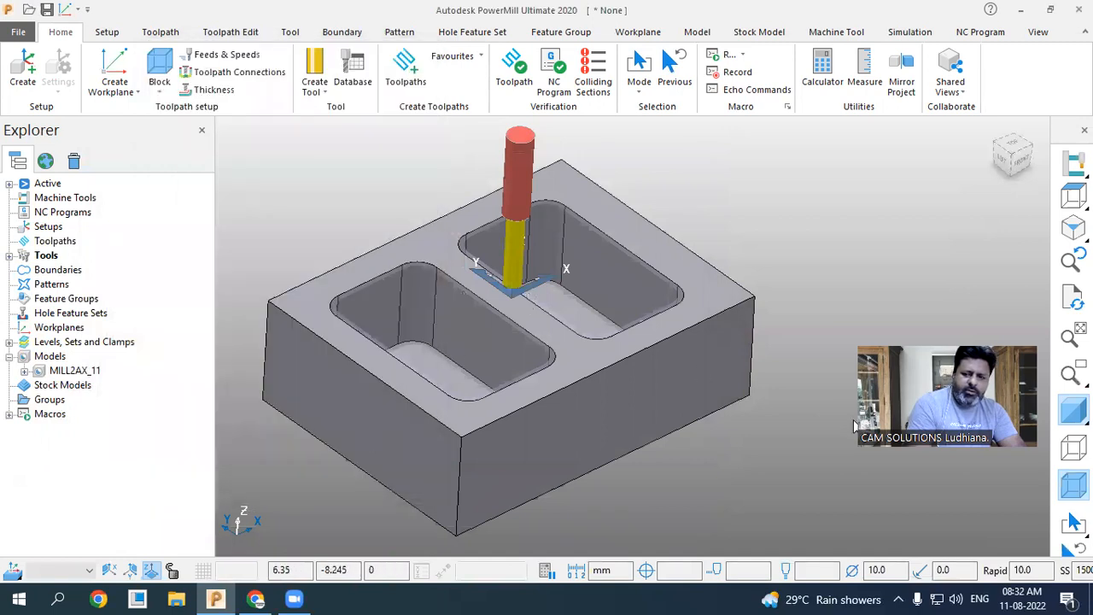
- Examine the imported block with the model shading off and on, and expand the project's tools and levels
{"action": "left_click", "coordinate": [1063, 419]}
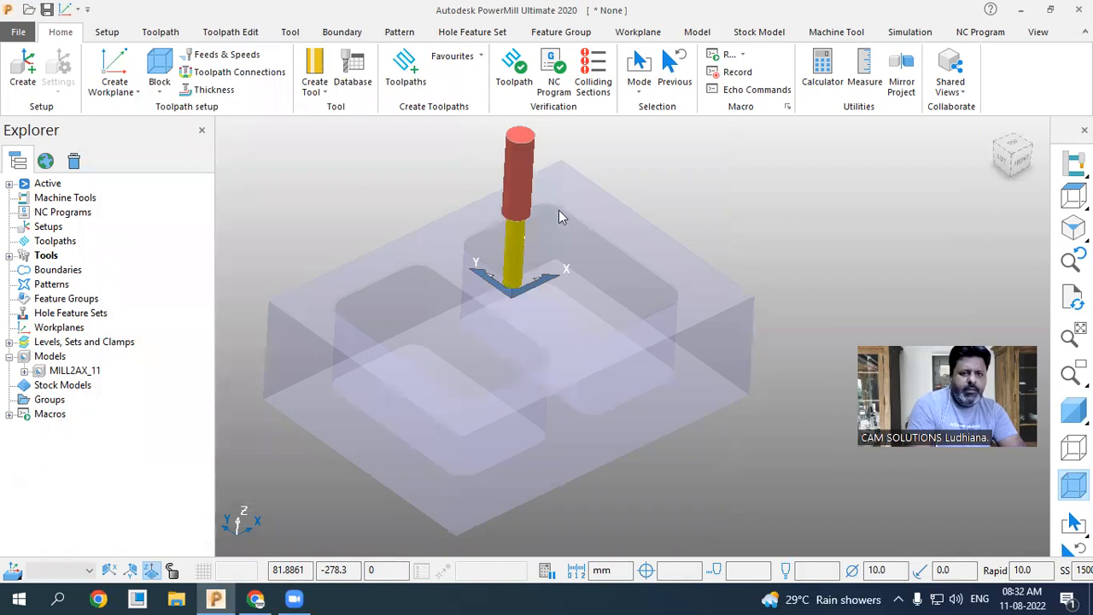
{"action": "key", "text": "F3"}
{"action": "scroll", "coordinate": [558, 210], "scroll_direction": "up", "scroll_amount": 4}
{"action": "scroll", "coordinate": [579, 209], "scroll_direction": "down", "scroll_amount": 1}
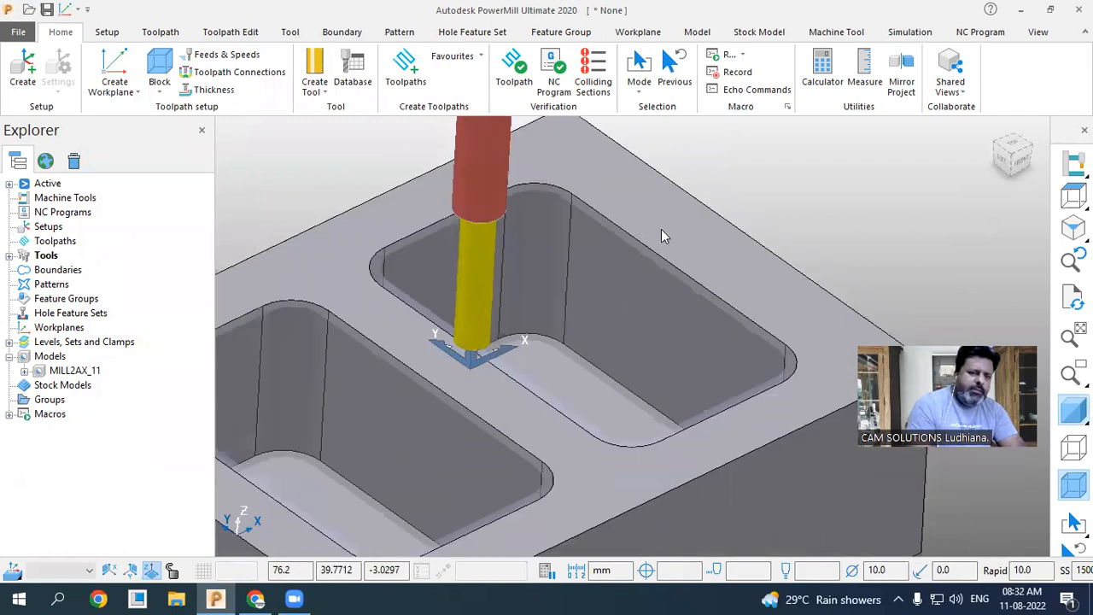
{"action": "scroll", "coordinate": [666, 239], "scroll_direction": "down", "scroll_amount": 3}
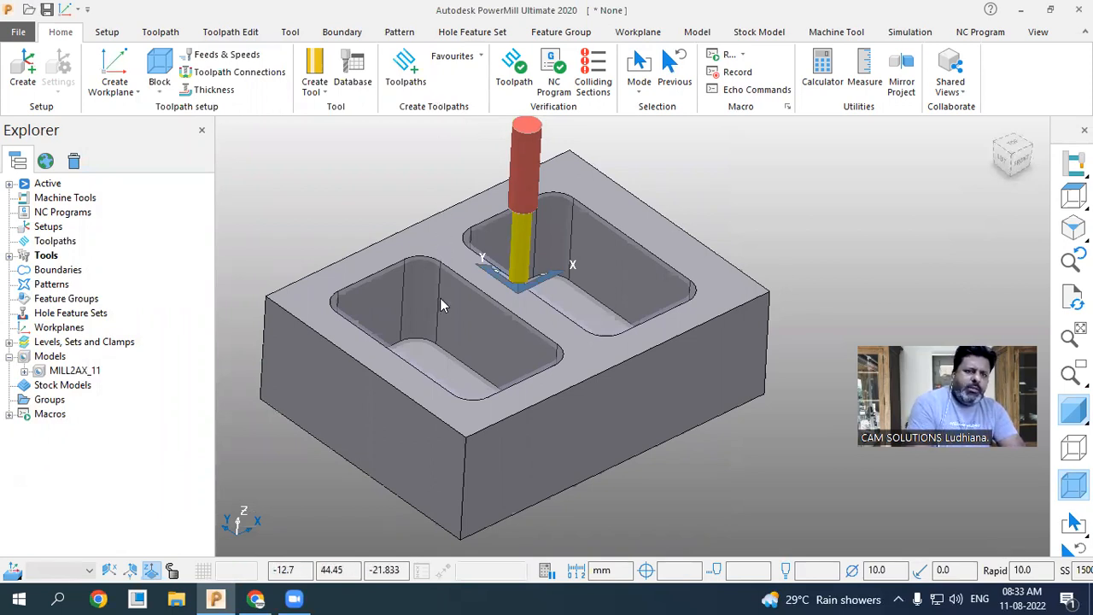
{"action": "left_click", "coordinate": [10, 255]}
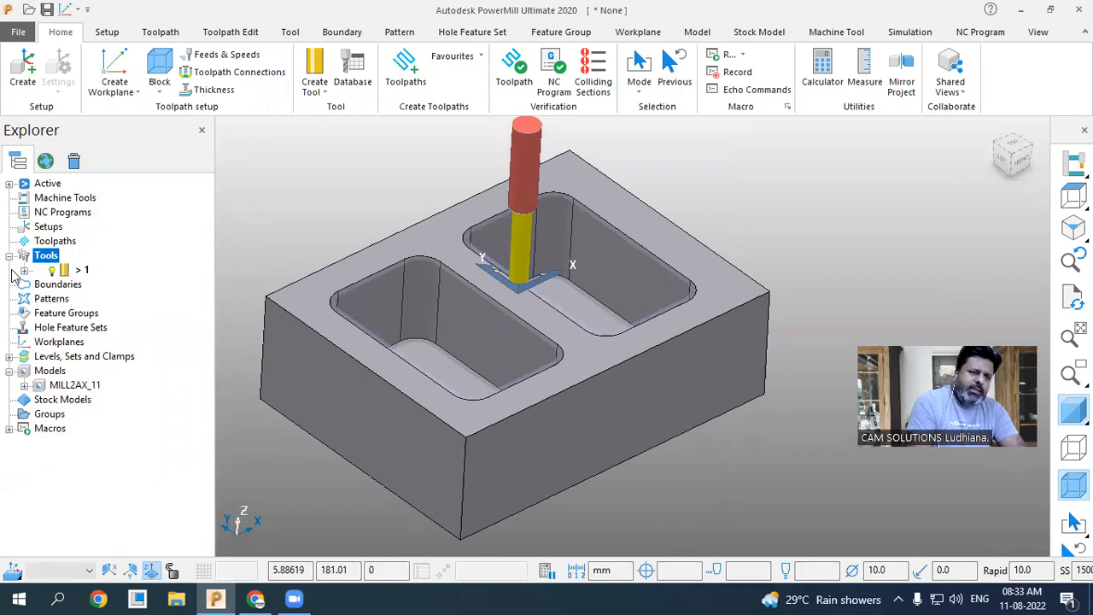
{"action": "left_click", "coordinate": [9, 357]}
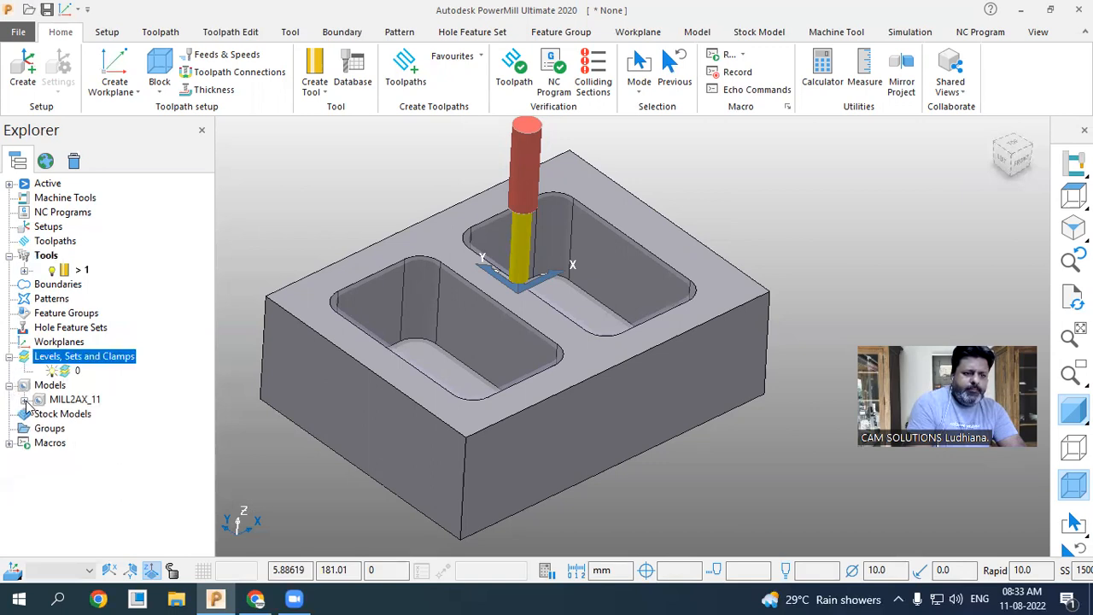
- Create a Model Area Clearance toolpath and set its stepdown to 1.0
{"action": "left_click", "coordinate": [404, 68]}
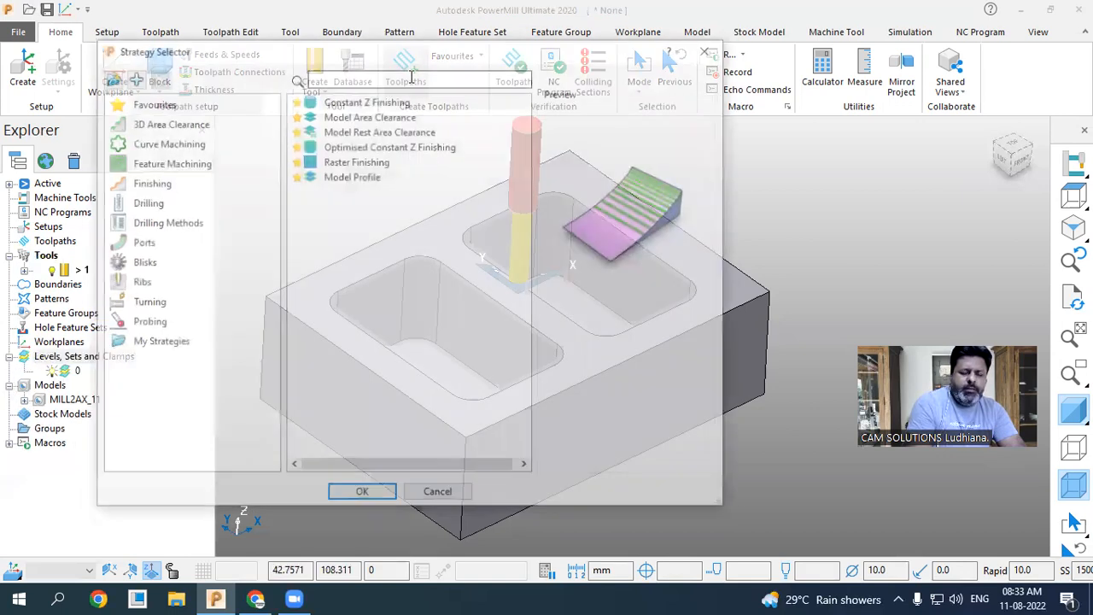
{"action": "left_click", "coordinate": [360, 493]}
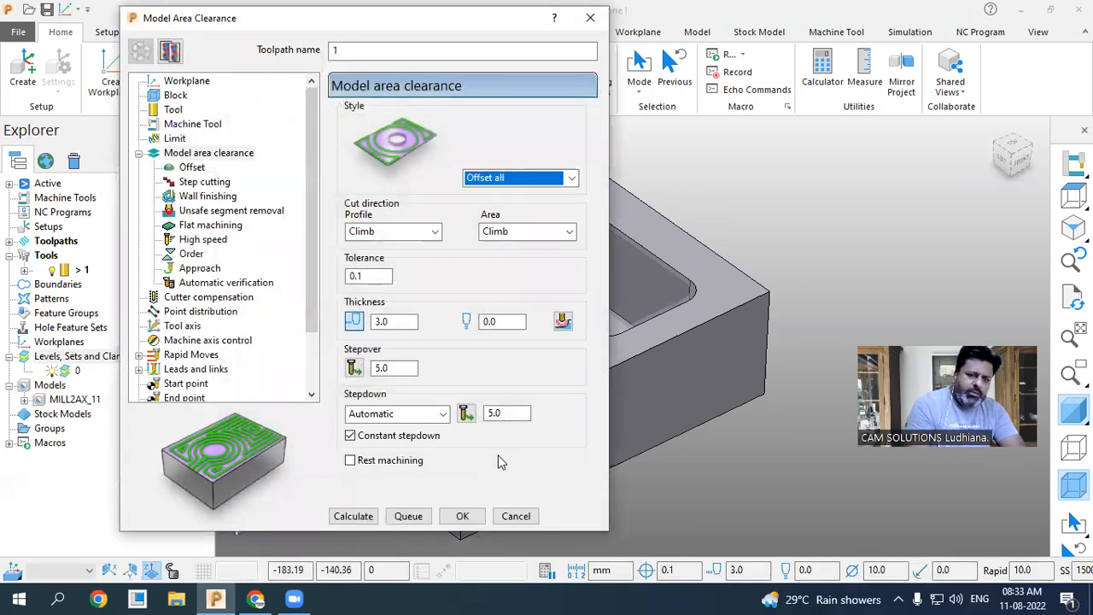
{"action": "double_click", "coordinate": [495, 414]}
{"action": "type", "text": "1"}
{"action": "key", "text": "Return"}
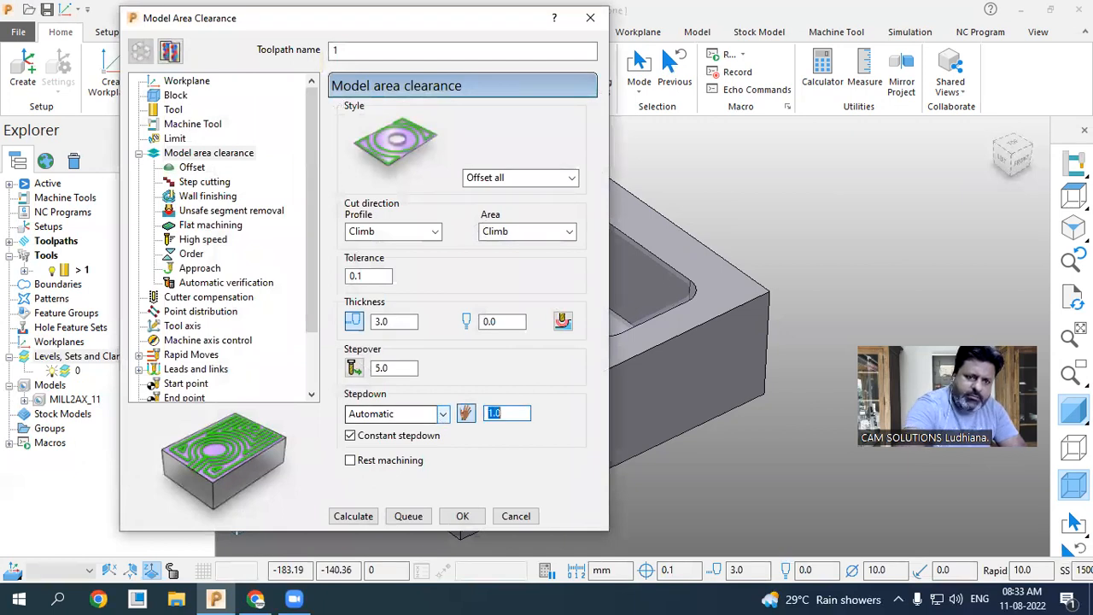
- Set the area clearance toolpath's thickness to 0.1 and its stepover to 1.0
{"action": "double_click", "coordinate": [409, 321]}
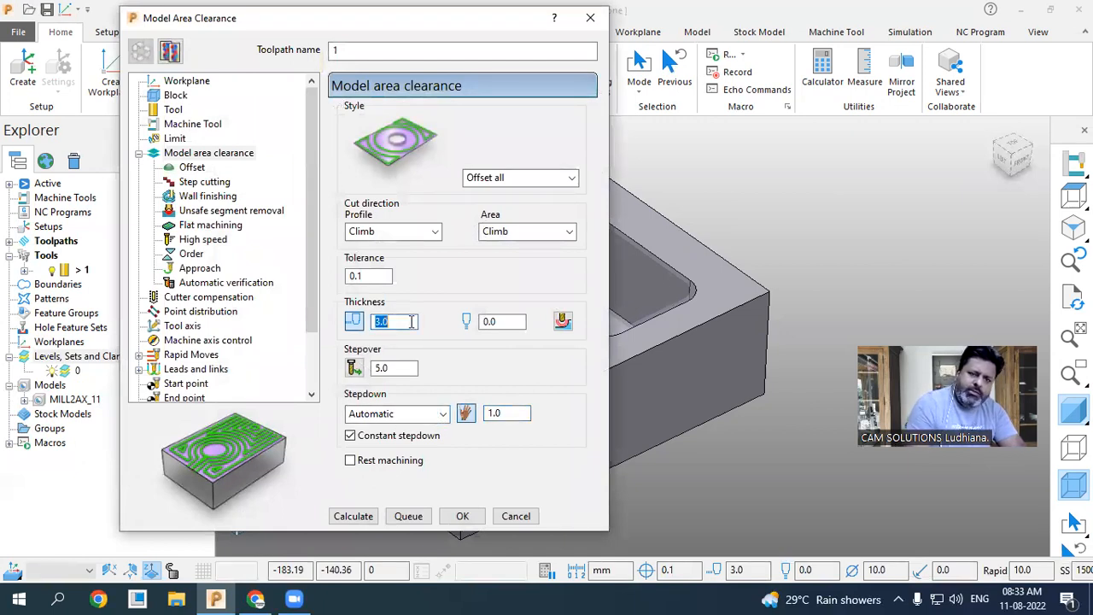
{"action": "type", "text": "."}
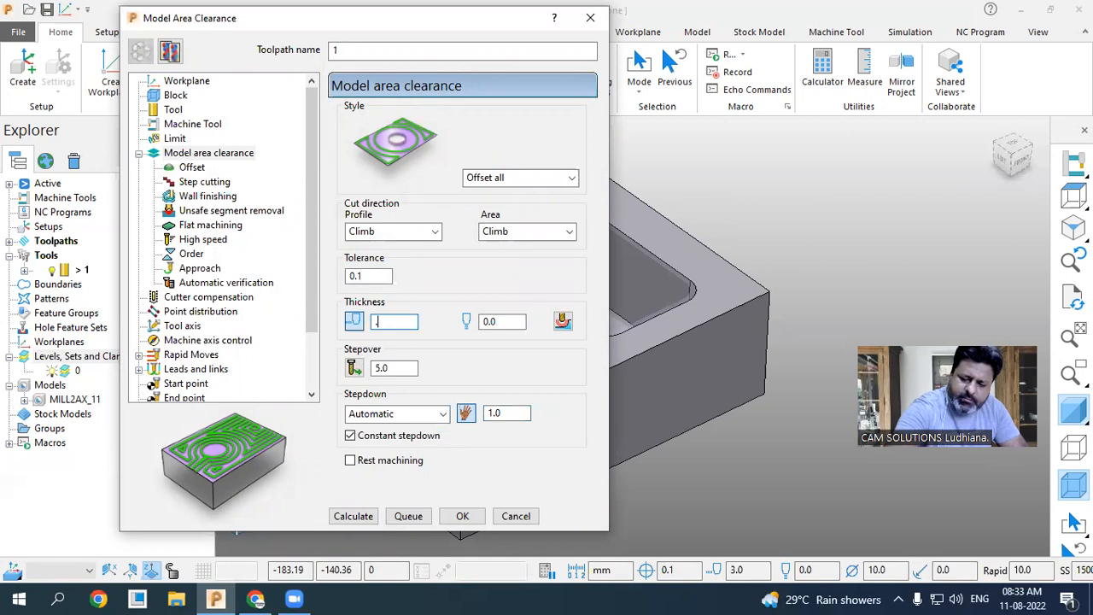
{"action": "type", "text": "1"}
{"action": "key", "text": "Return"}
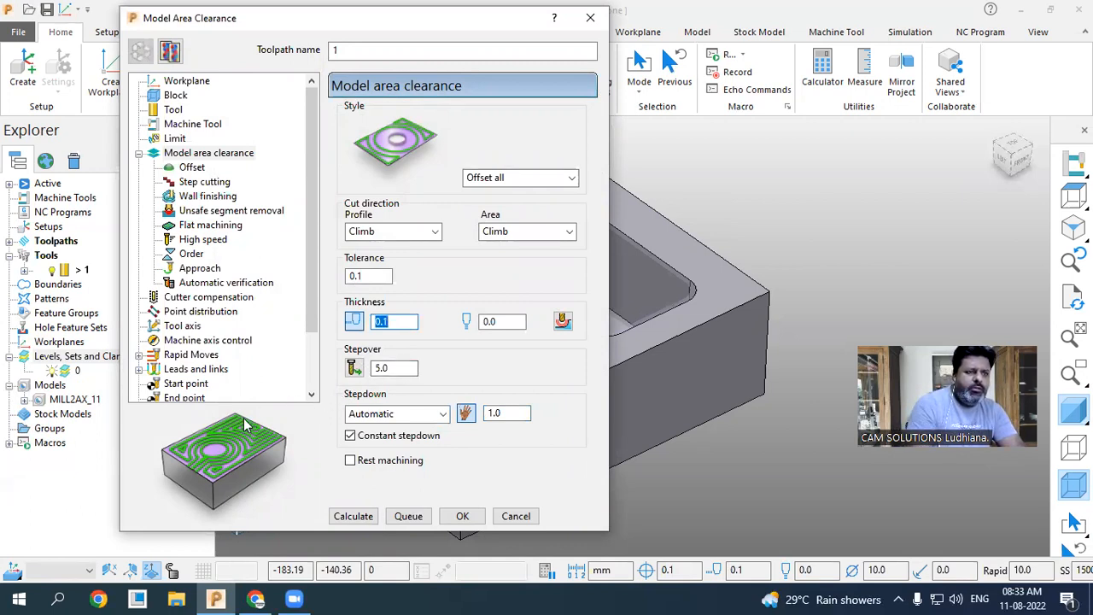
{"action": "left_click", "coordinate": [402, 369]}
{"action": "double_click", "coordinate": [402, 369]}
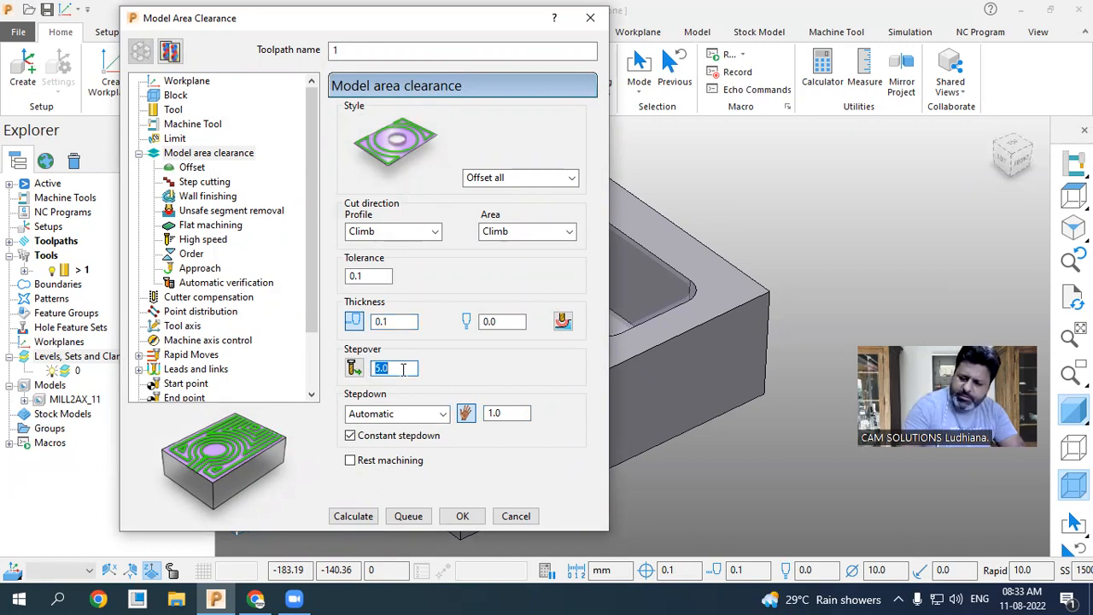
{"action": "type", "text": "1"}
{"action": "key", "text": "Return"}
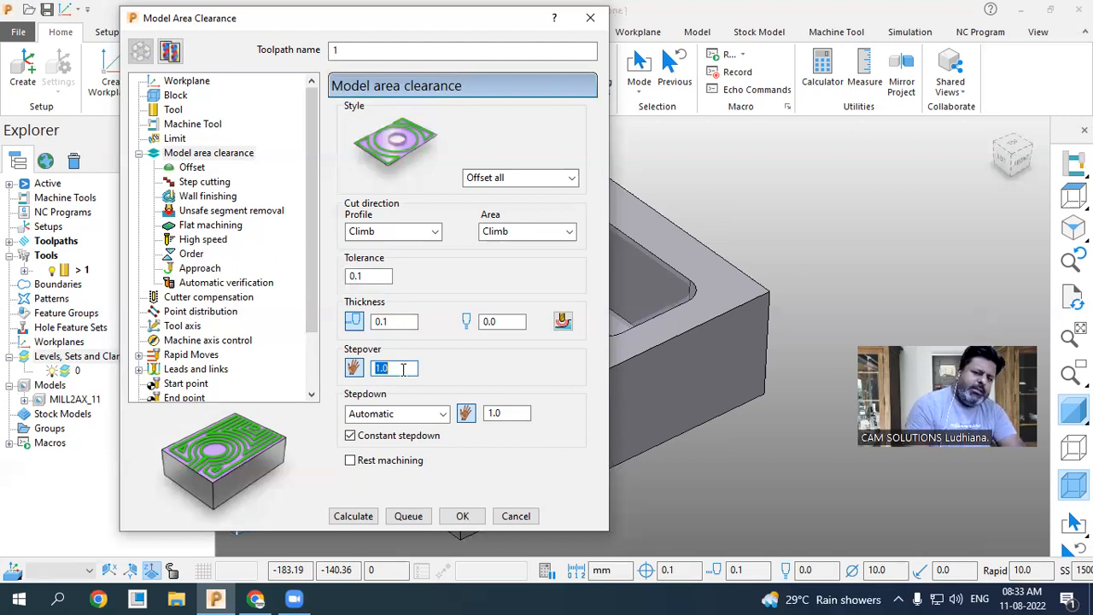
- Review the tool settings, calculate the area clearance toolpath, and close its settings
{"action": "left_click", "coordinate": [175, 110]}
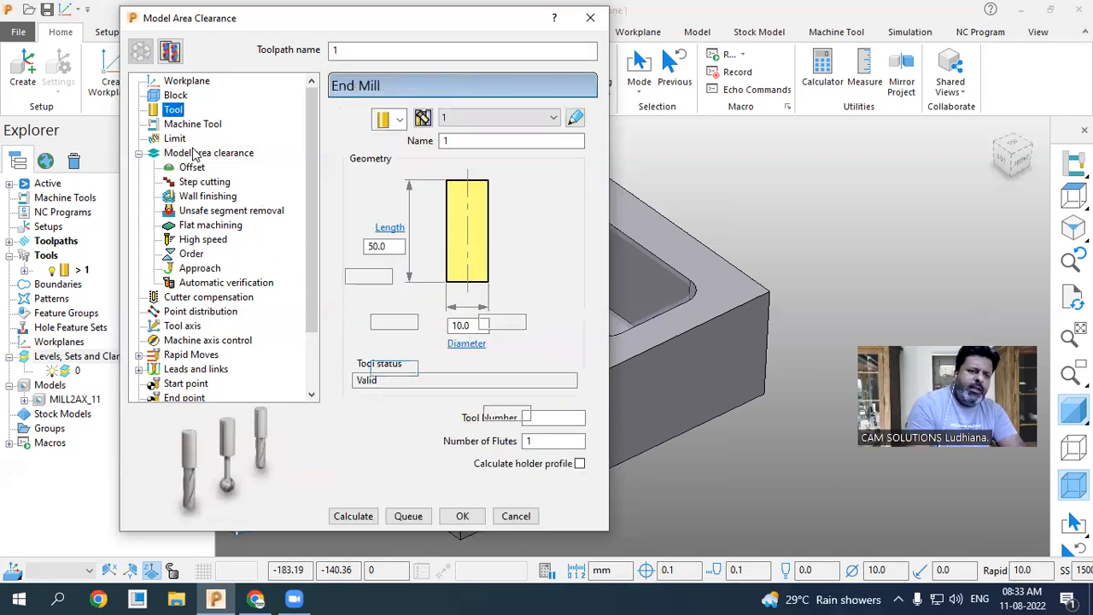
{"action": "left_click", "coordinate": [196, 153]}
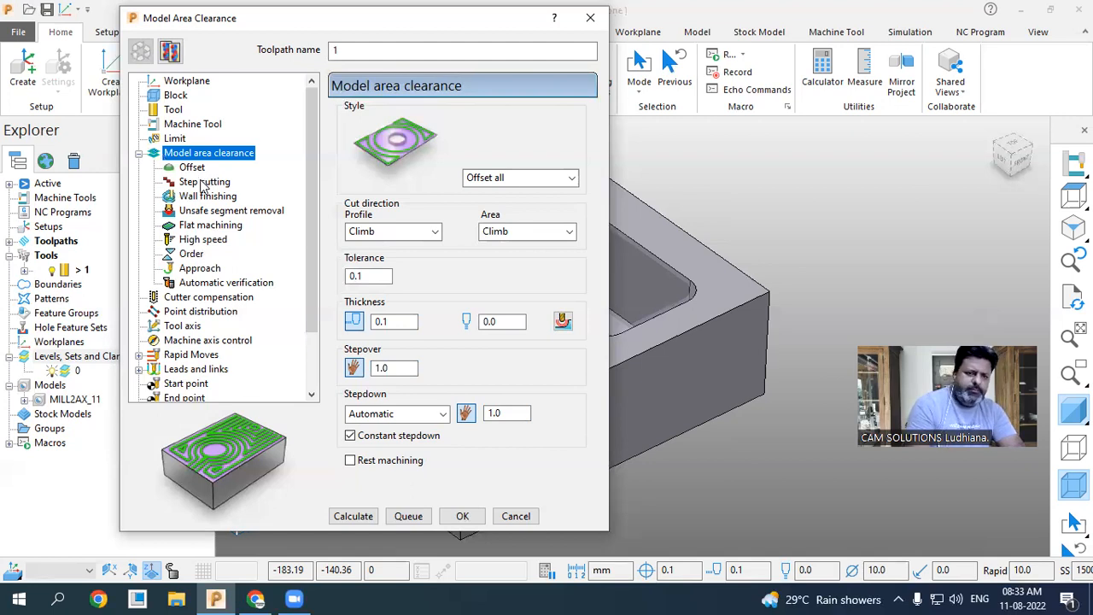
{"action": "left_click", "coordinate": [350, 517]}
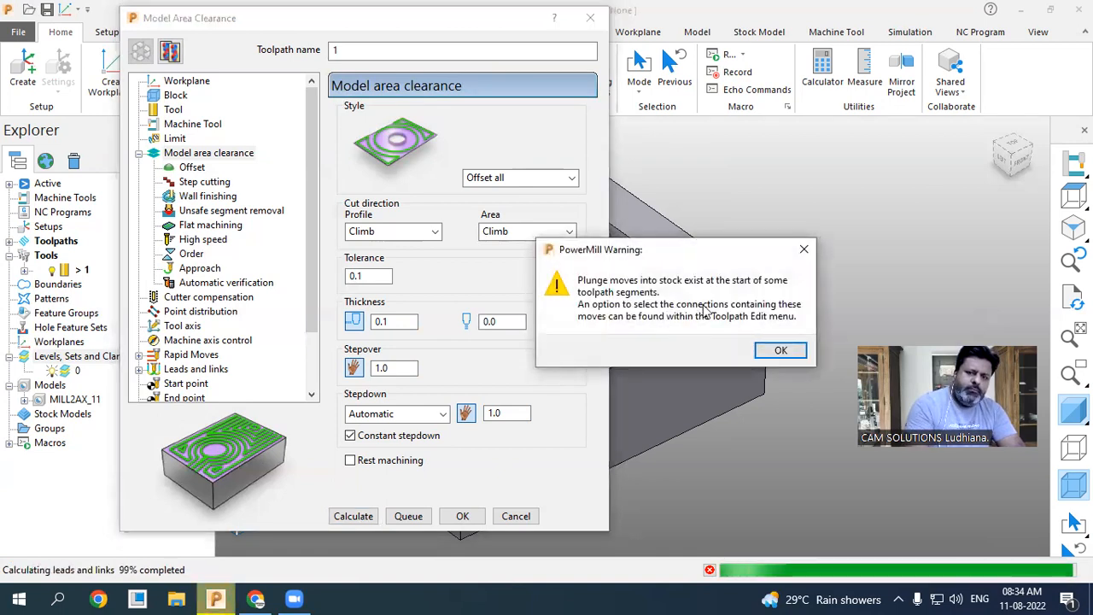
{"action": "left_click", "coordinate": [778, 350]}
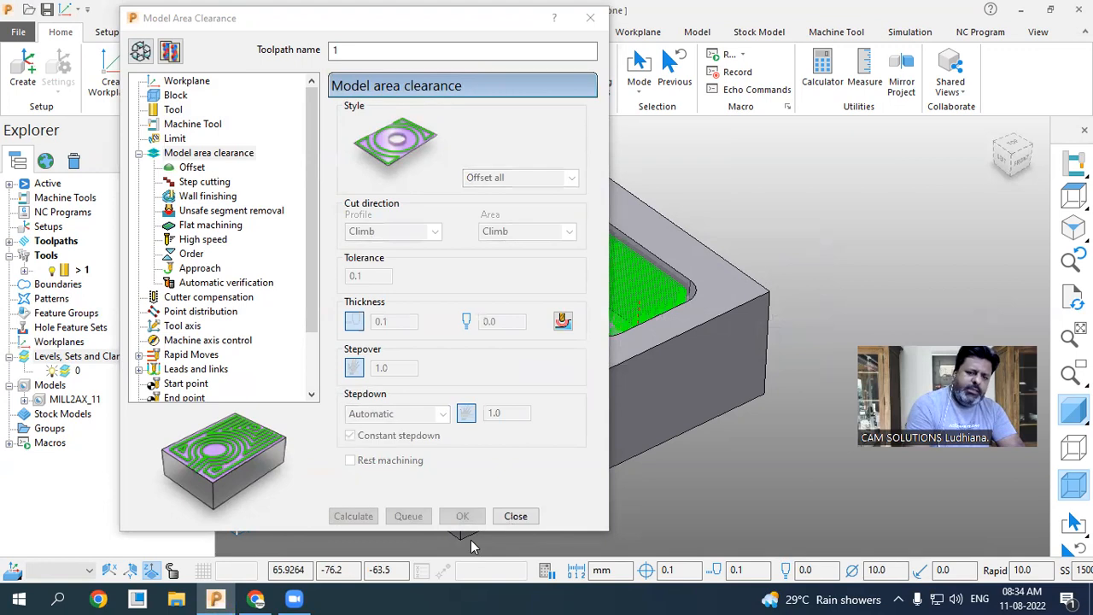
{"action": "left_click", "coordinate": [515, 516]}
{"action": "mouse_move", "coordinate": [611, 282]}
{"action": "middle_mouse_down"}
{"action": "mouse_move", "coordinate": [617, 404]}
{"action": "mouse_move", "coordinate": [595, 271]}
{"action": "middle_mouse_up"}
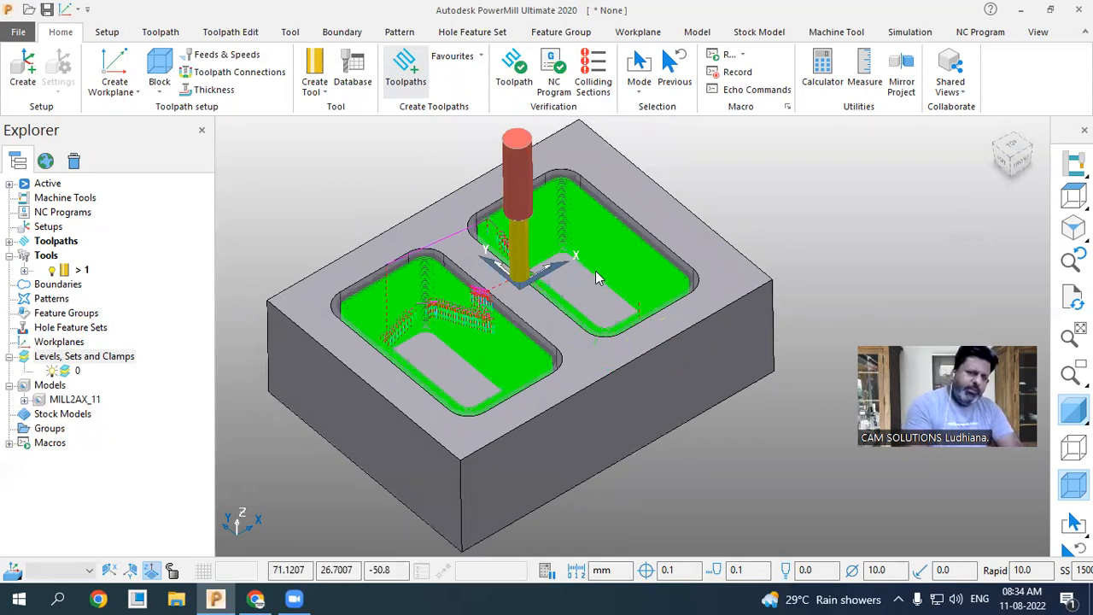
{"action": "left_click", "coordinate": [9, 242]}
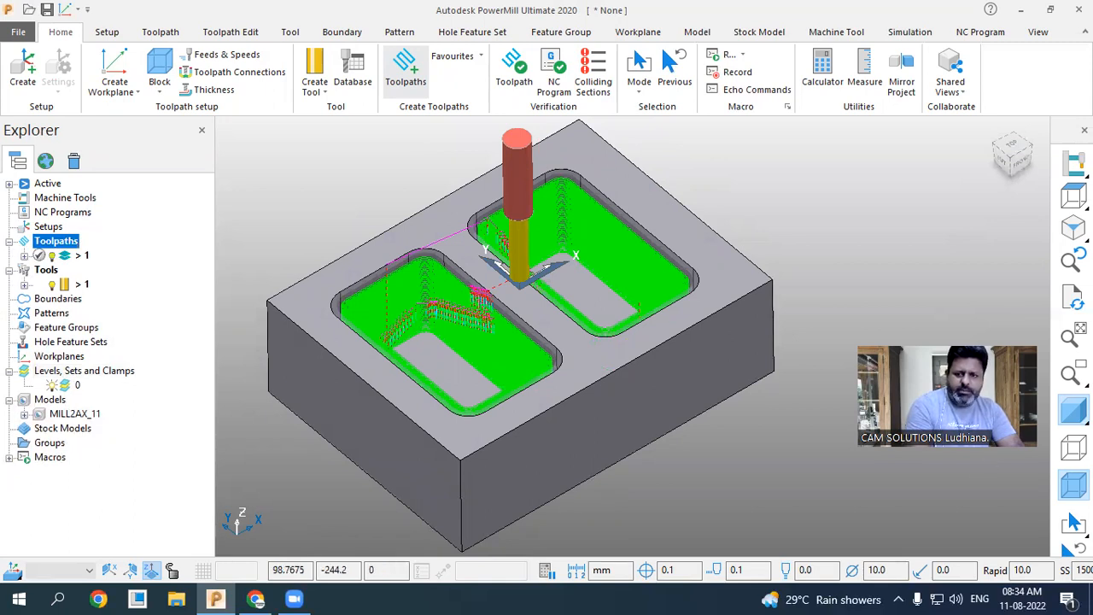
- Turn off the model shading and compare the block with the area clearance toolpath hidden and shown
{"action": "left_click", "coordinate": [782, 494]}
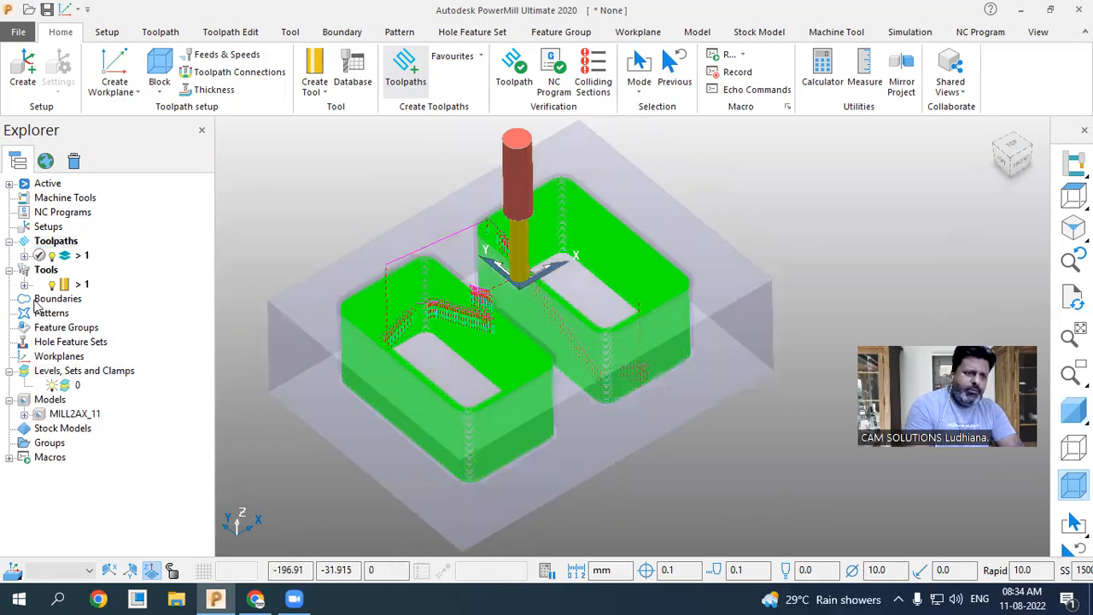
{"action": "left_click", "coordinate": [50, 257]}
{"action": "left_click", "coordinate": [50, 258]}
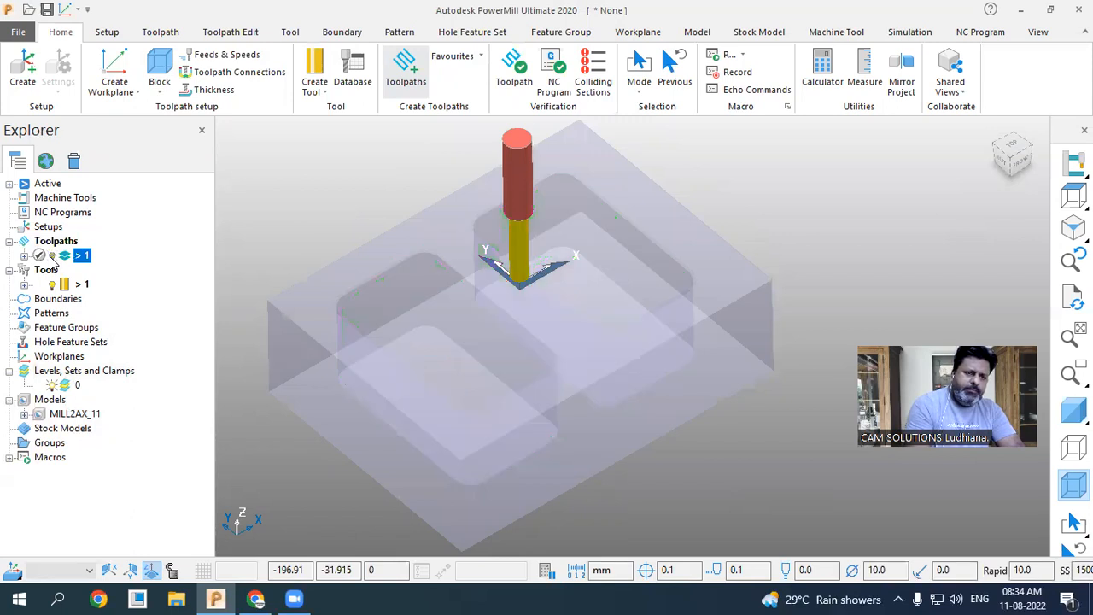
{"action": "left_click", "coordinate": [50, 258]}
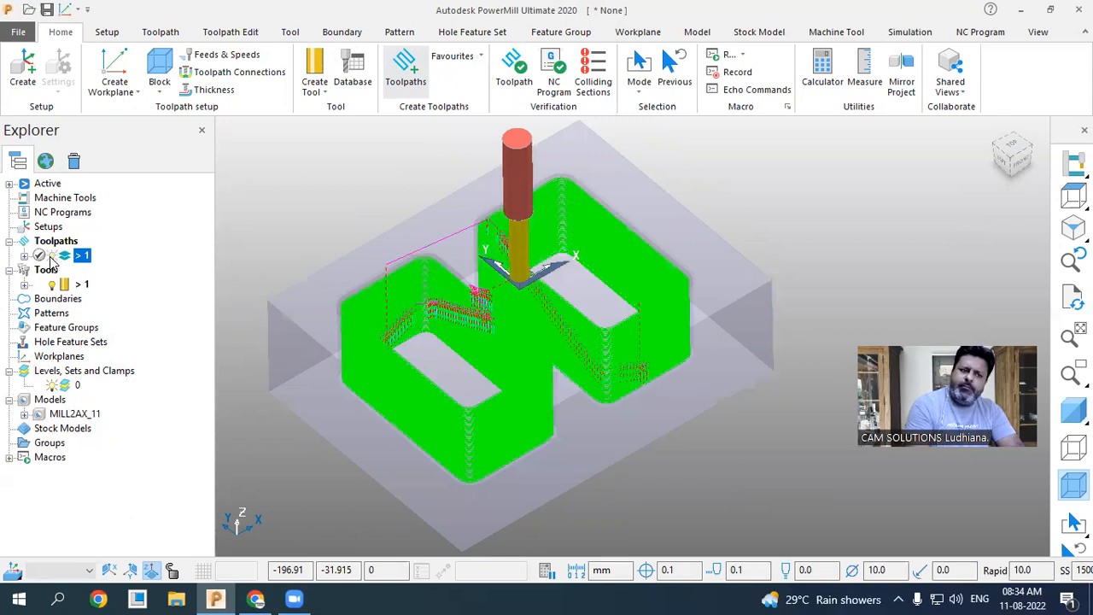
- Create a stock model and add area clearance toolpath 1 to it
{"action": "right_click", "coordinate": [75, 428]}
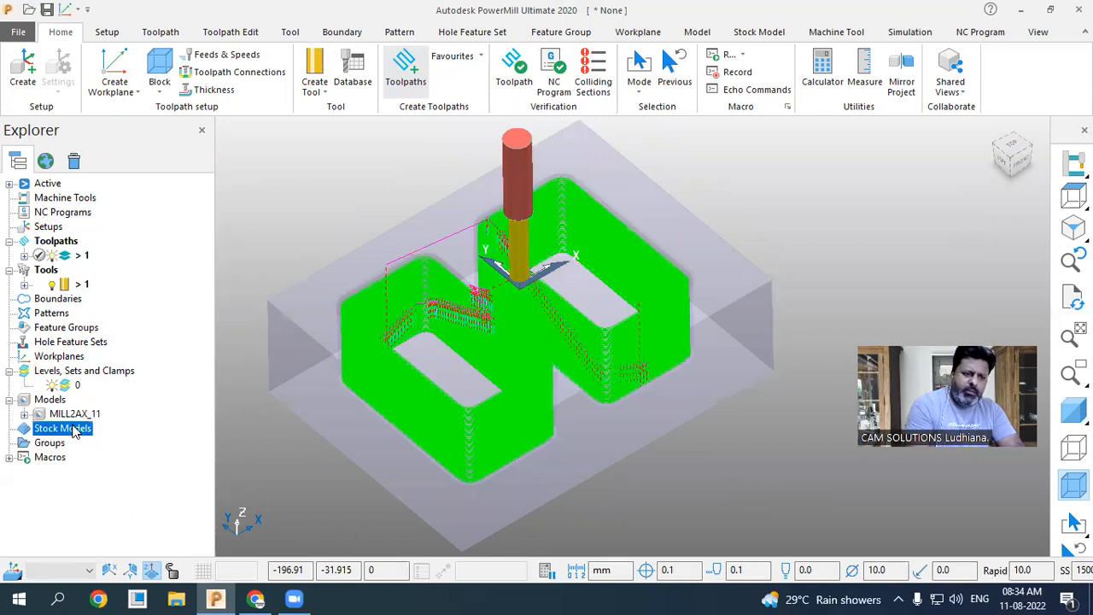
{"action": "left_click", "coordinate": [171, 282]}
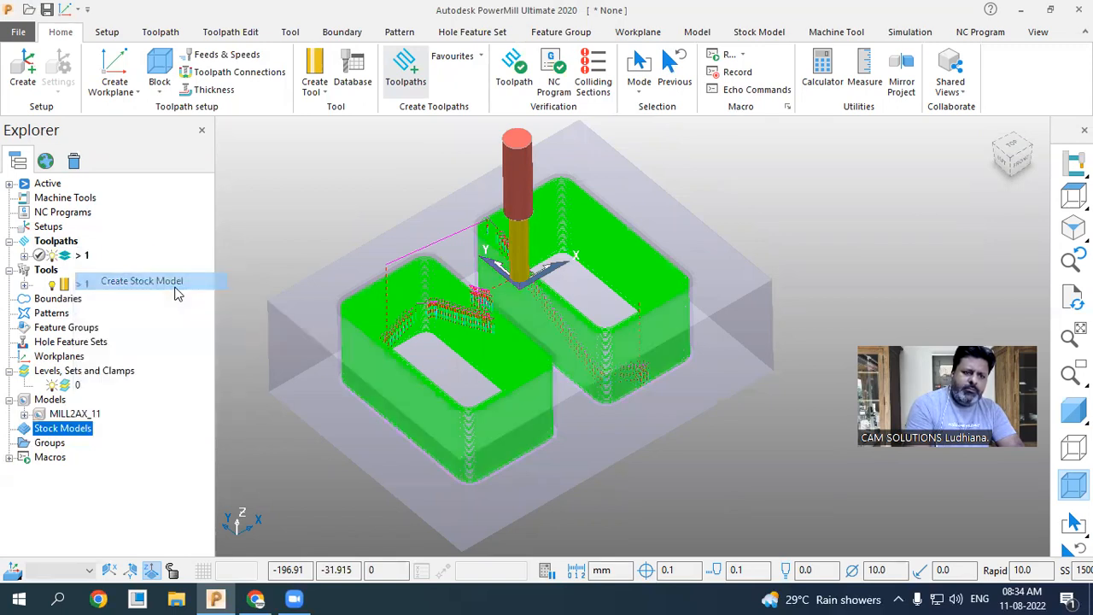
{"action": "left_click", "coordinate": [141, 353]}
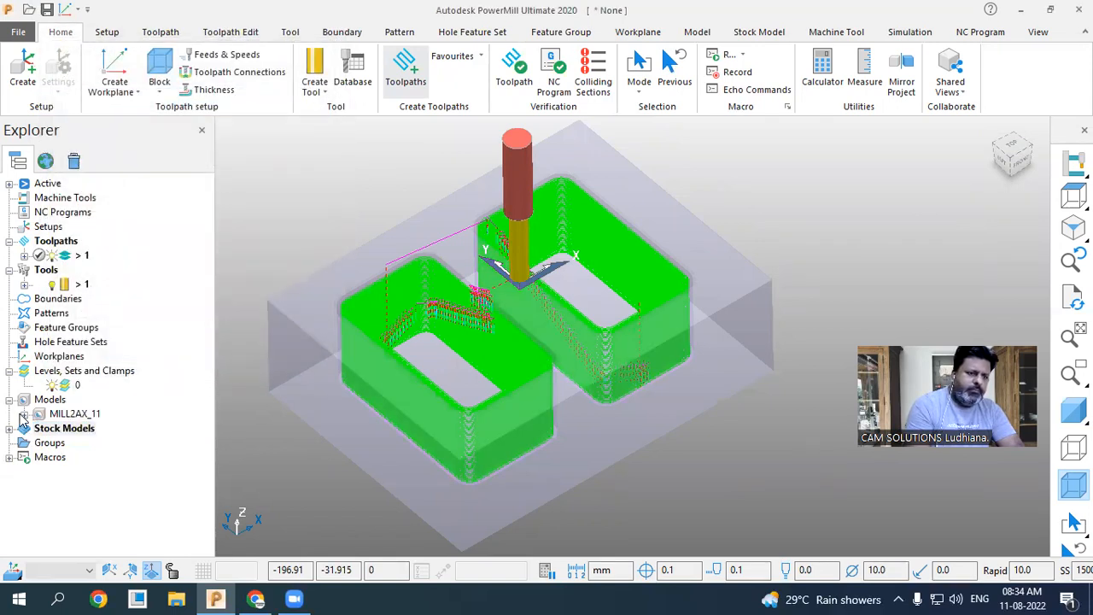
{"action": "left_click", "coordinate": [10, 428]}
{"action": "right_click", "coordinate": [75, 255]}
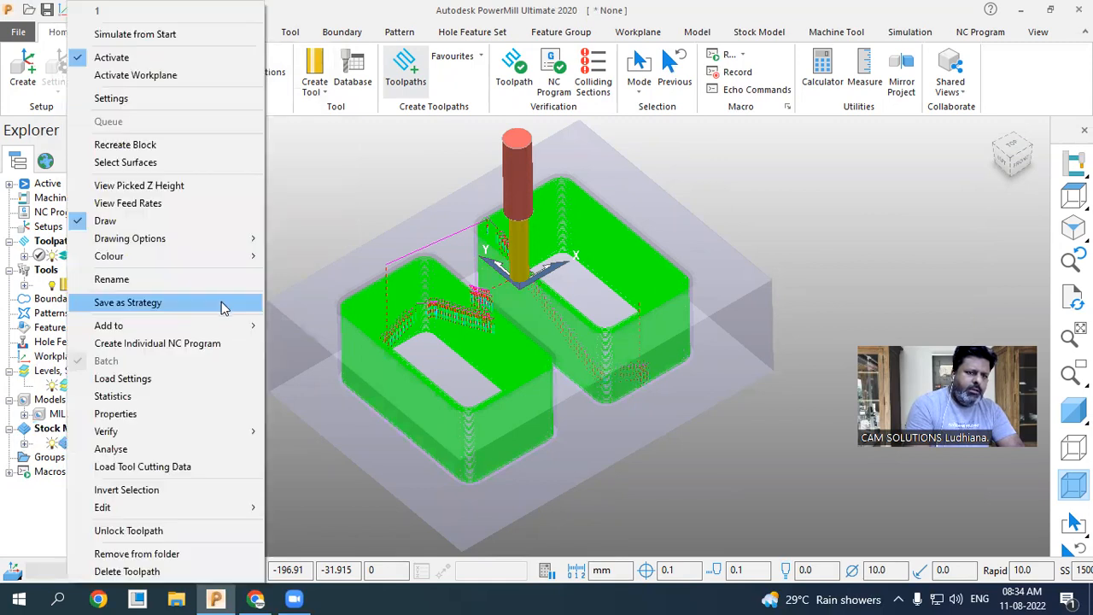
{"action": "mouse_move", "coordinate": [230, 326]}
{"action": "left_click", "coordinate": [286, 325]}
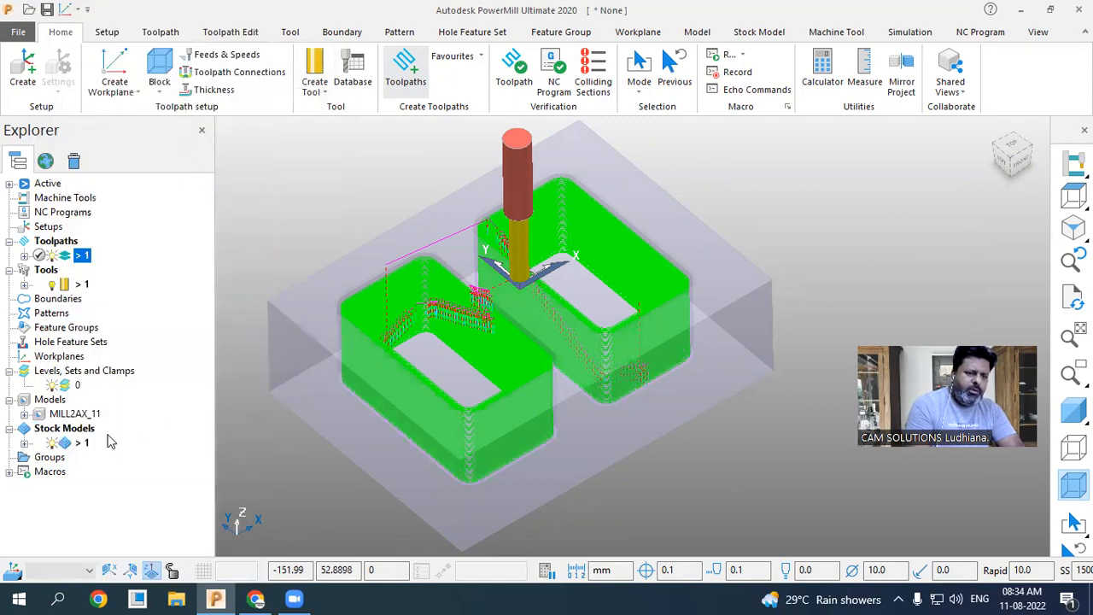
- Calculate the stock model and display it and the part shaded, with the toolpath hidden
{"action": "right_click", "coordinate": [68, 448]}
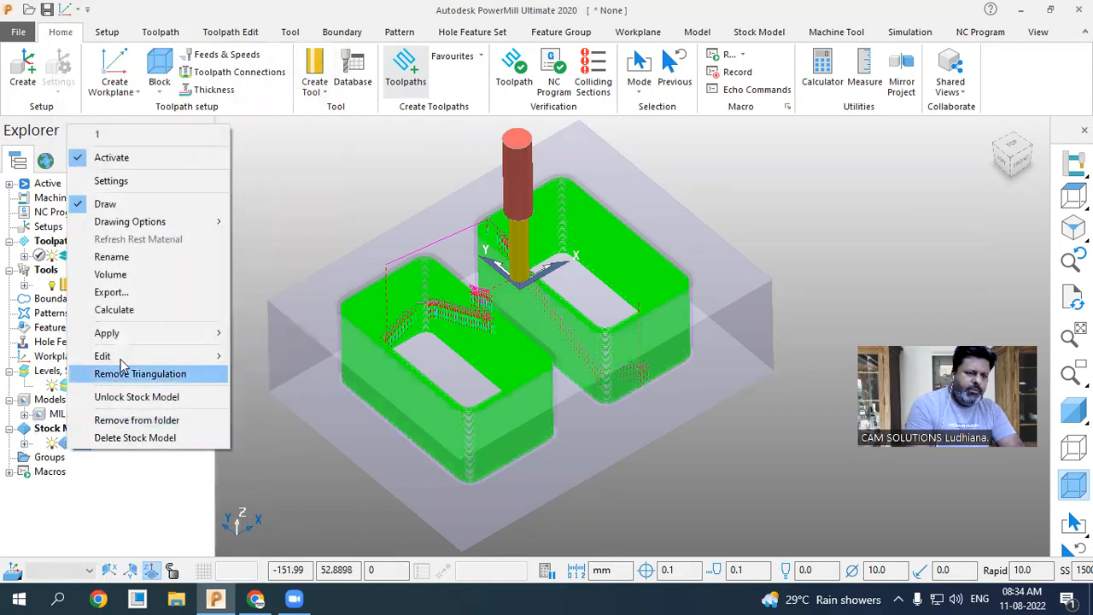
{"action": "left_click", "coordinate": [141, 310]}
{"action": "right_click", "coordinate": [79, 448]}
{"action": "mouse_move", "coordinate": [180, 226]}
{"action": "left_click", "coordinate": [281, 242]}
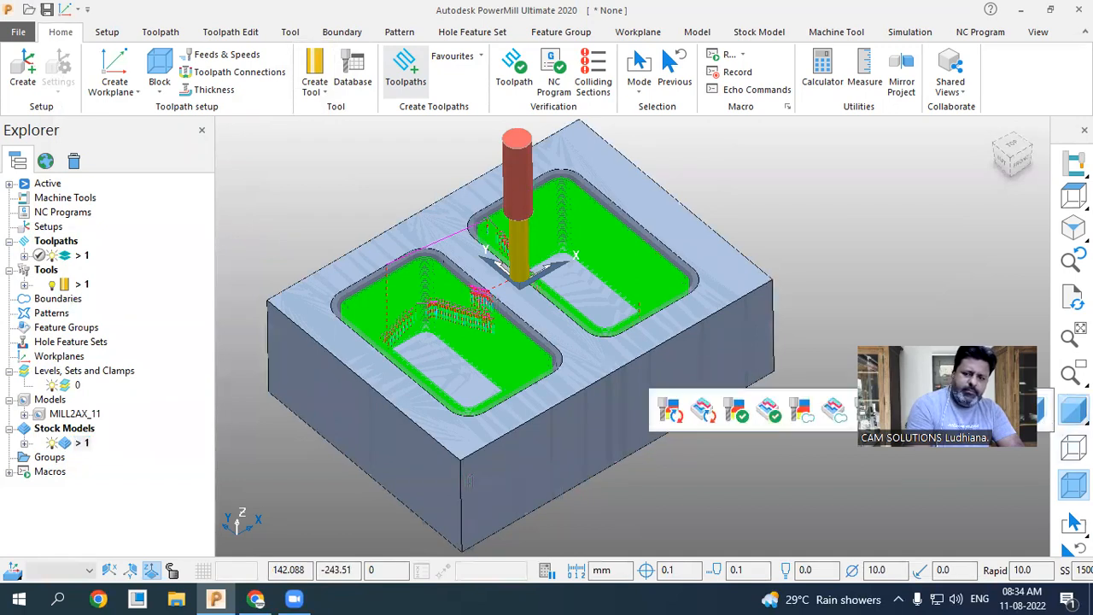
{"action": "left_click", "coordinate": [784, 507]}
{"action": "middle_click_drag", "start_coordinate": [674, 416], "coordinate": [672, 407]}
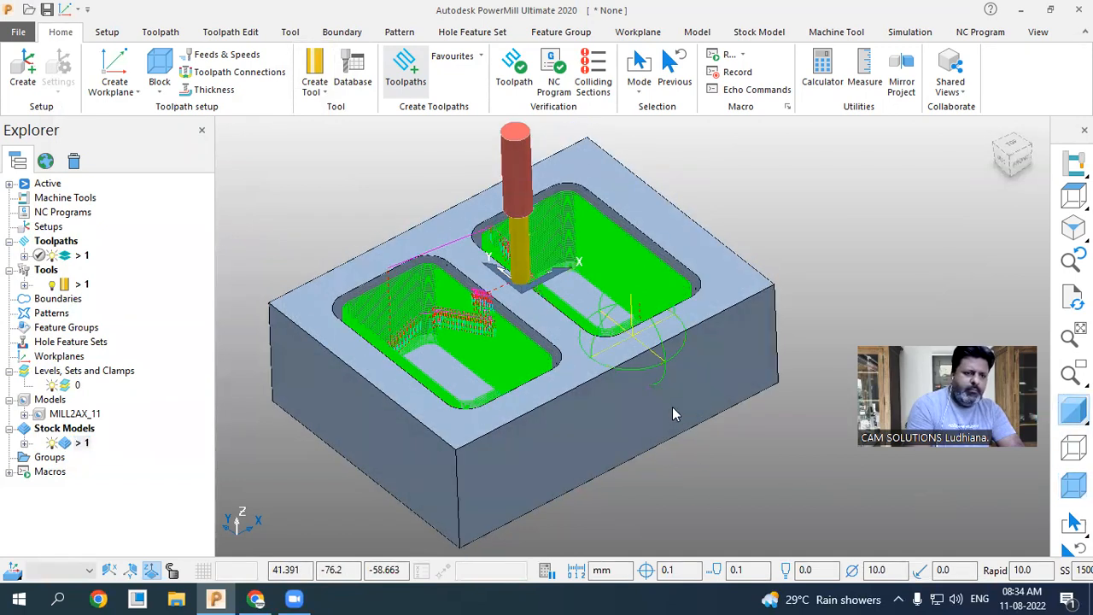
{"action": "left_click", "coordinate": [53, 256]}
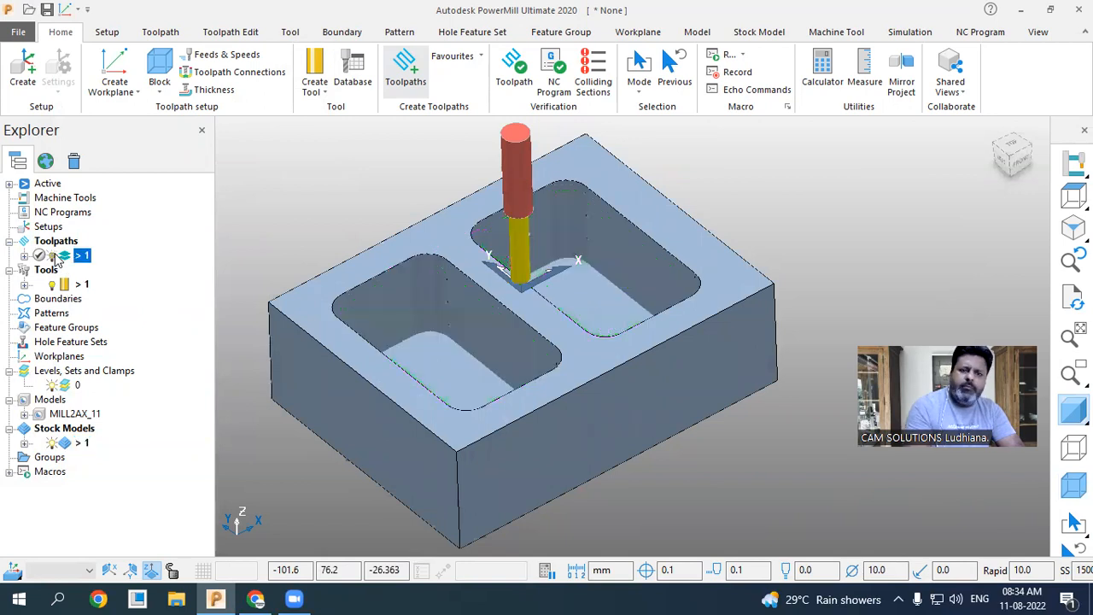
- Expand the stock model and compare its Block state with its state after toolpath 1
{"action": "left_click", "coordinate": [24, 443]}
{"action": "left_click", "coordinate": [80, 502]}
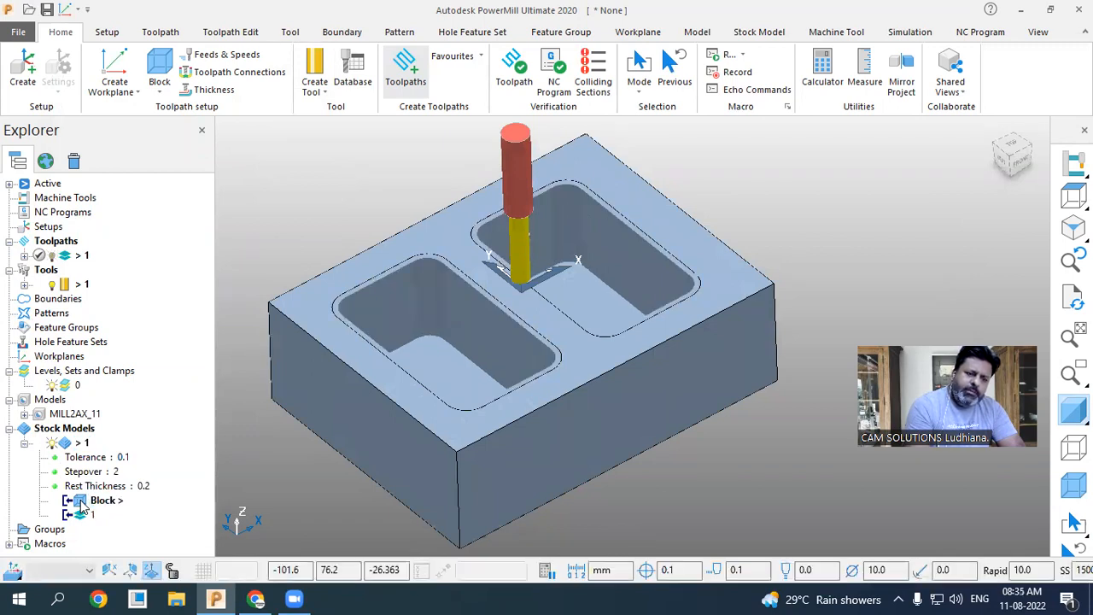
{"action": "left_click", "coordinate": [82, 516]}
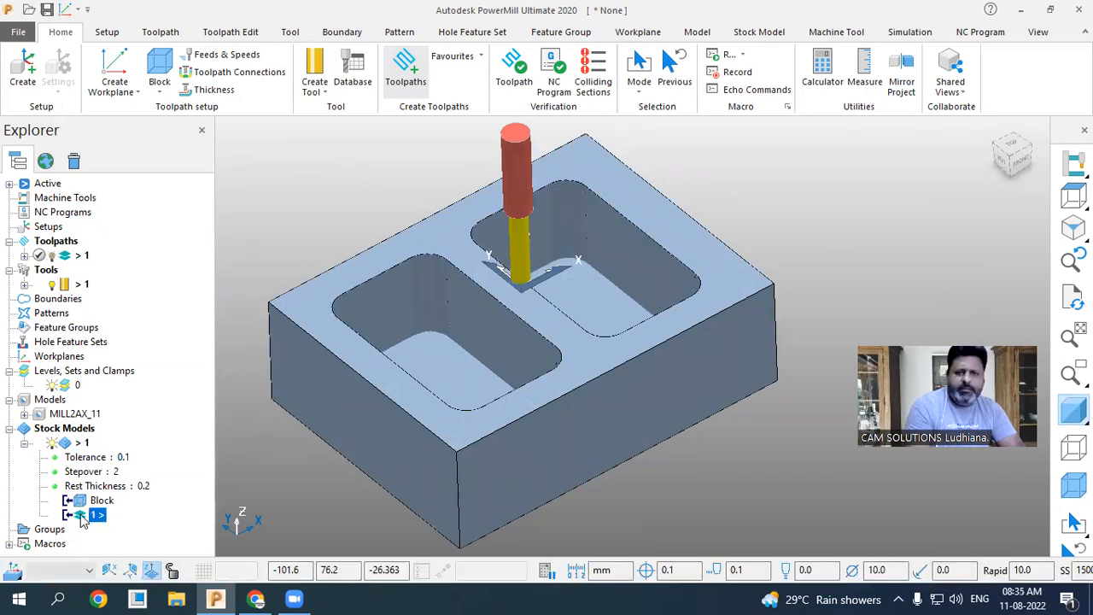
{"action": "left_click", "coordinate": [81, 503]}
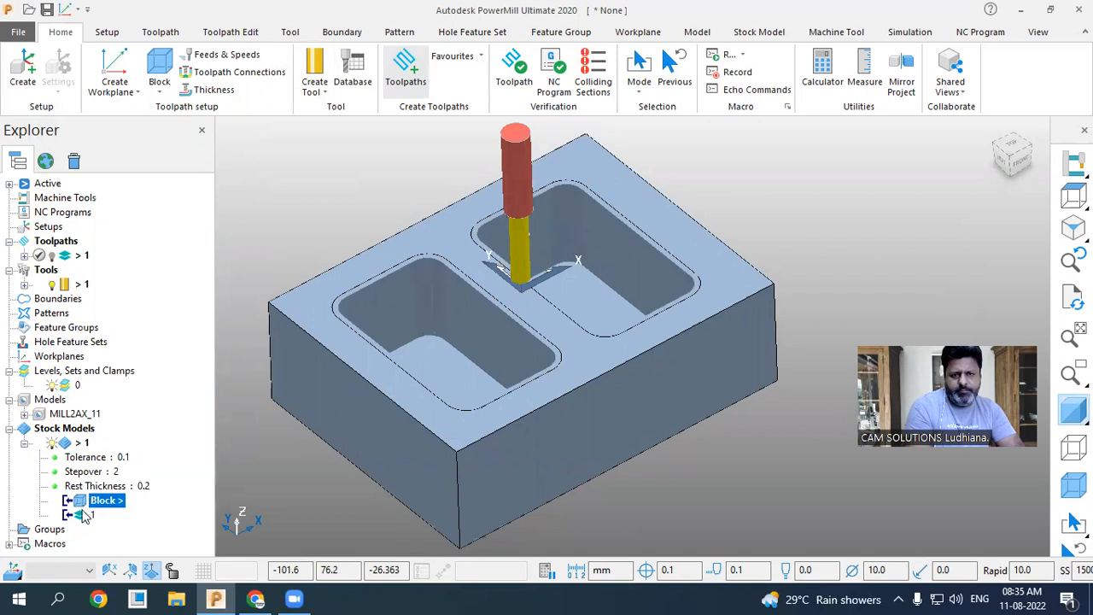
{"action": "left_click", "coordinate": [85, 516]}
{"action": "left_click", "coordinate": [82, 503]}
{"action": "left_click", "coordinate": [82, 516]}
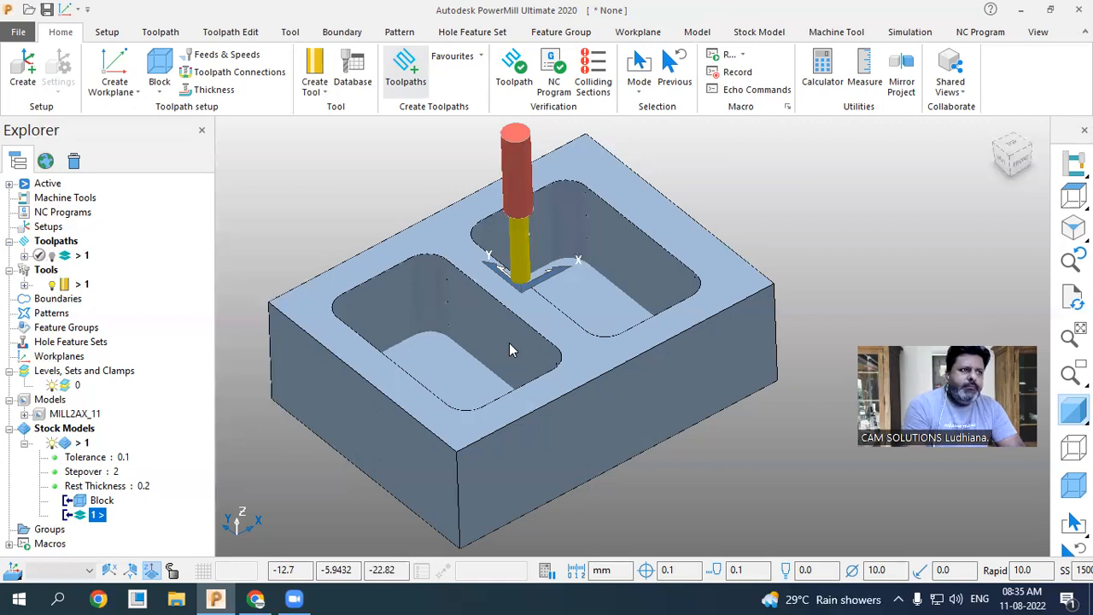
{"action": "middle_click_drag", "start_coordinate": [636, 306], "coordinate": [626, 282]}
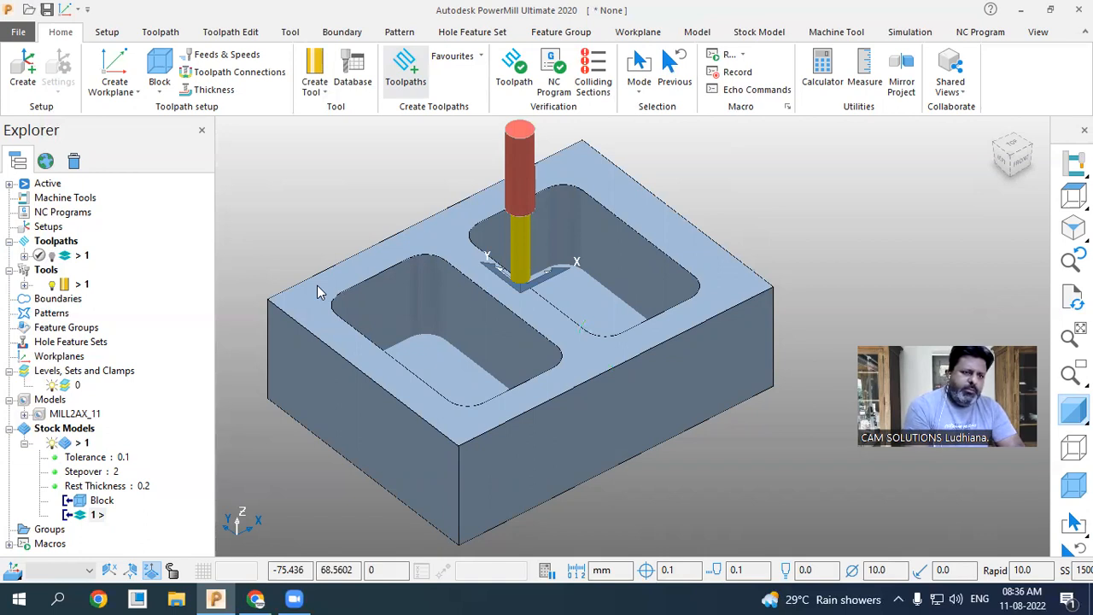
- Show the area clearance toolpath again, hide the stock model, and examine the passes inside both pockets
{"action": "left_click", "coordinate": [54, 256]}
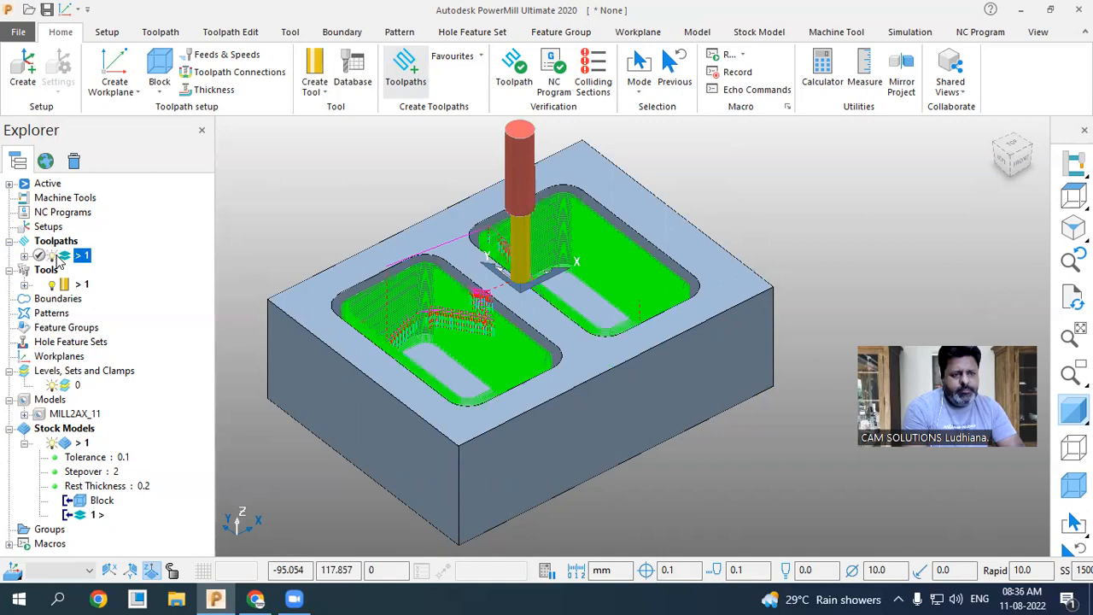
{"action": "left_click", "coordinate": [54, 444]}
{"action": "left_click", "coordinate": [24, 443]}
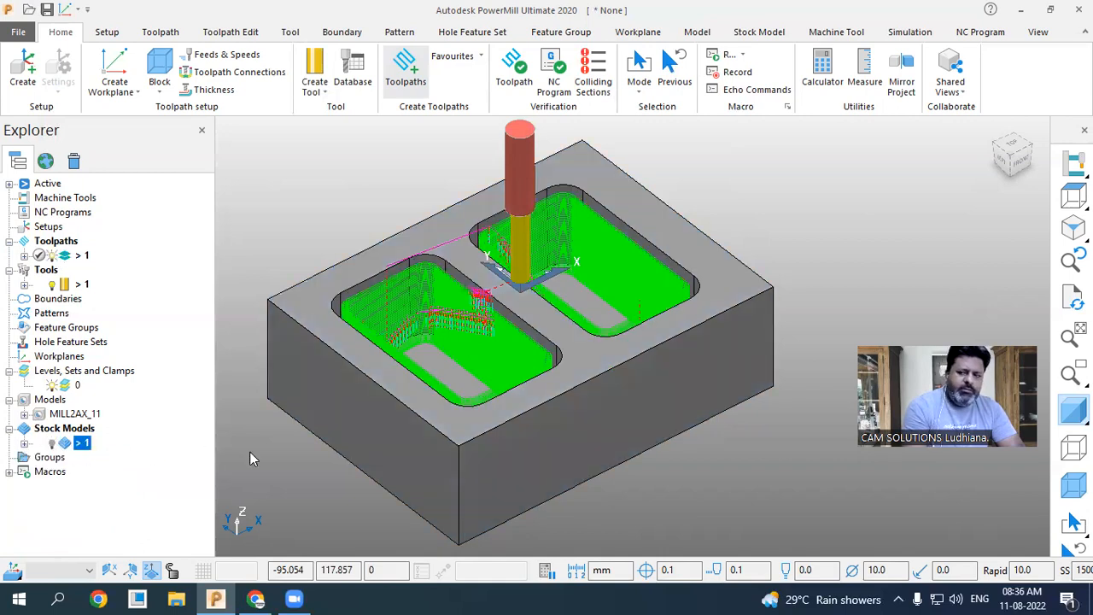
{"action": "scroll", "coordinate": [591, 255], "scroll_direction": "up", "scroll_amount": 2}
{"action": "scroll", "coordinate": [461, 241], "scroll_direction": "down", "scroll_amount": 3}
{"action": "scroll", "coordinate": [461, 241], "scroll_direction": "up", "scroll_amount": 4}
{"action": "scroll", "coordinate": [469, 287], "scroll_direction": "down", "scroll_amount": 2}
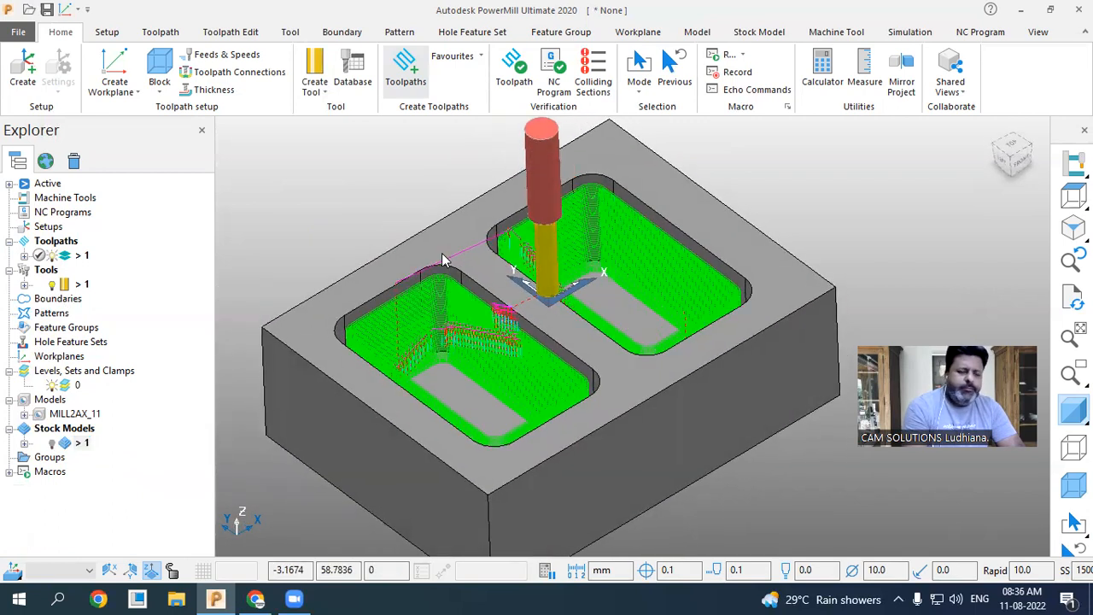
{"action": "middle_click_drag", "start_coordinate": [436, 260], "coordinate": [320, 366]}
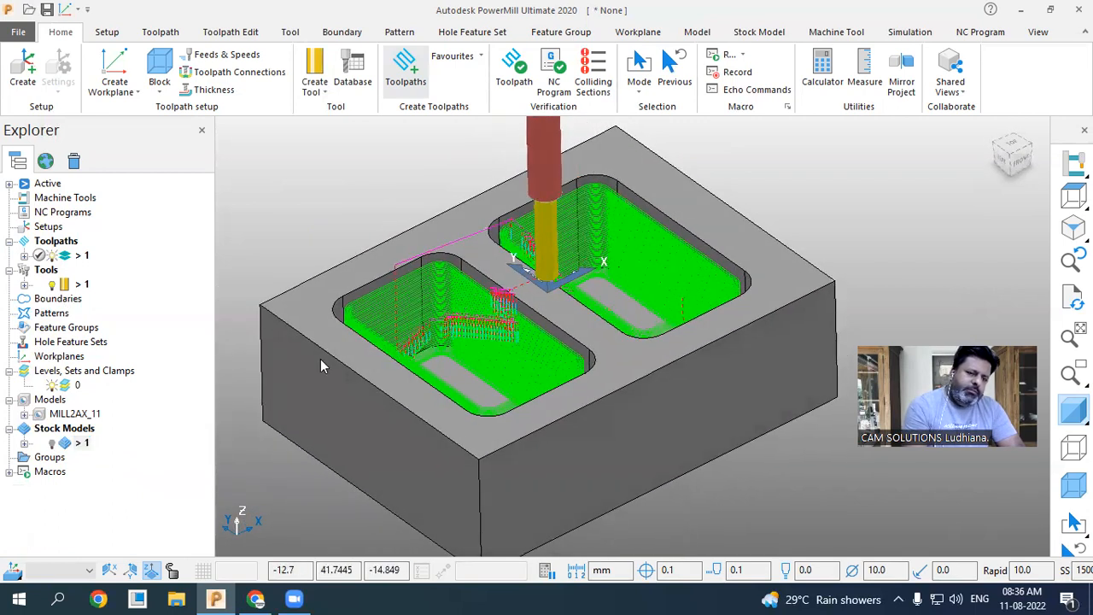
- Delete the stock model and area clearance toolpath 1
{"action": "right_click", "coordinate": [82, 256]}
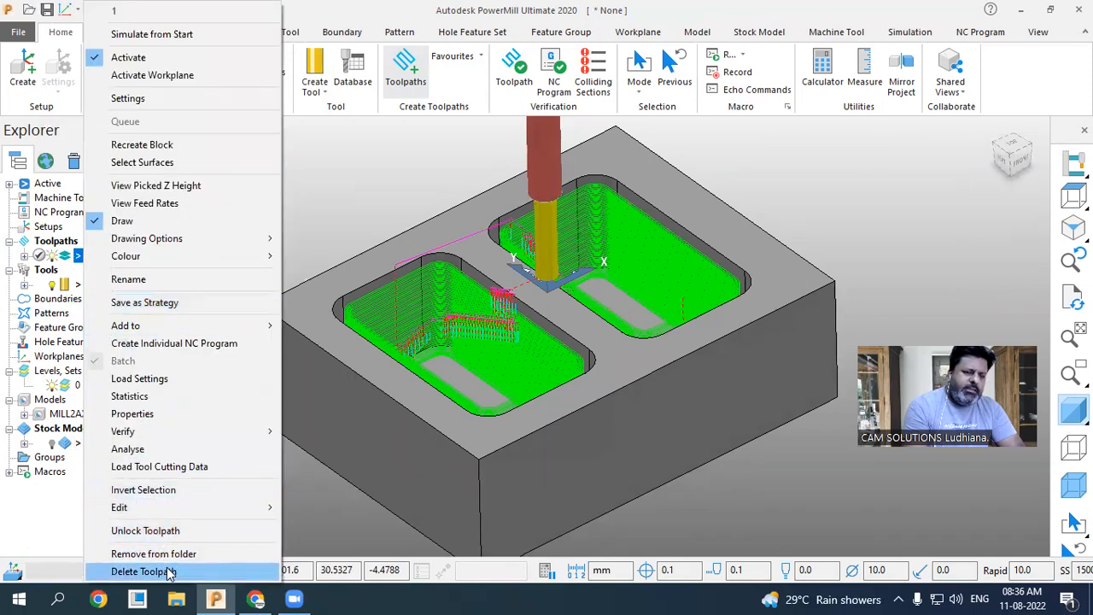
{"action": "left_click", "coordinate": [202, 571]}
{"action": "left_click", "coordinate": [272, 561]}
{"action": "left_click", "coordinate": [81, 443]}
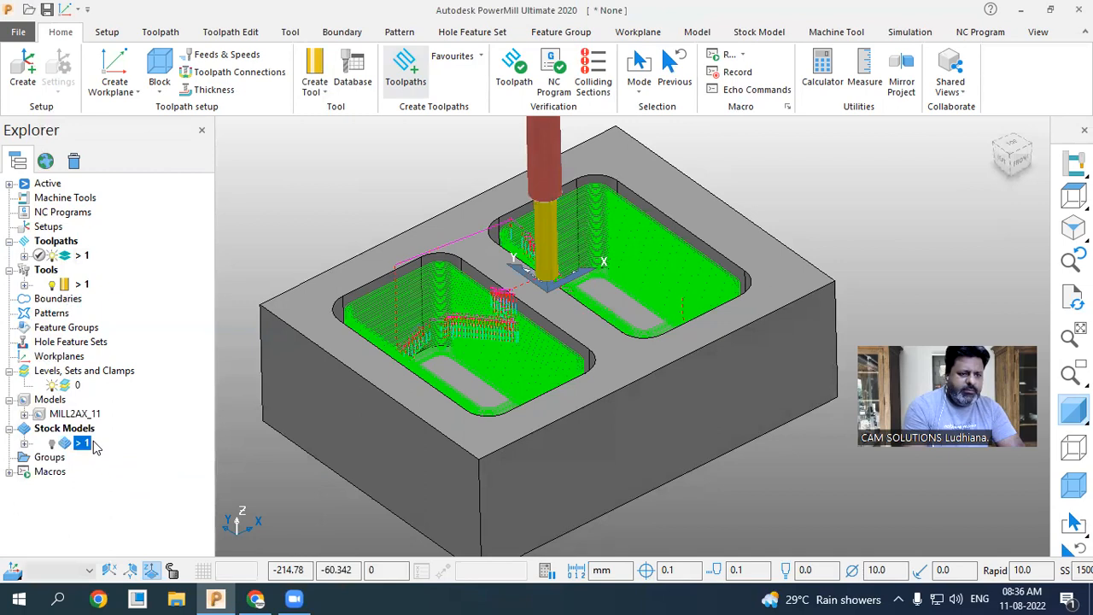
{"action": "right_click", "coordinate": [77, 429]}
{"action": "left_click", "coordinate": [81, 443]}
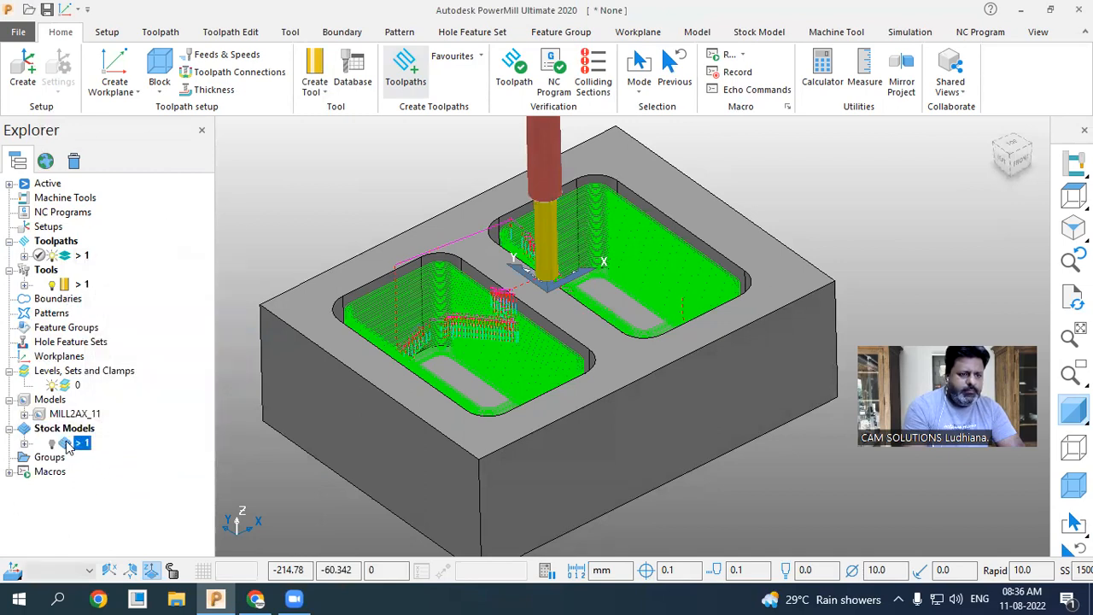
{"action": "right_click", "coordinate": [81, 443]}
{"action": "left_click", "coordinate": [103, 437]}
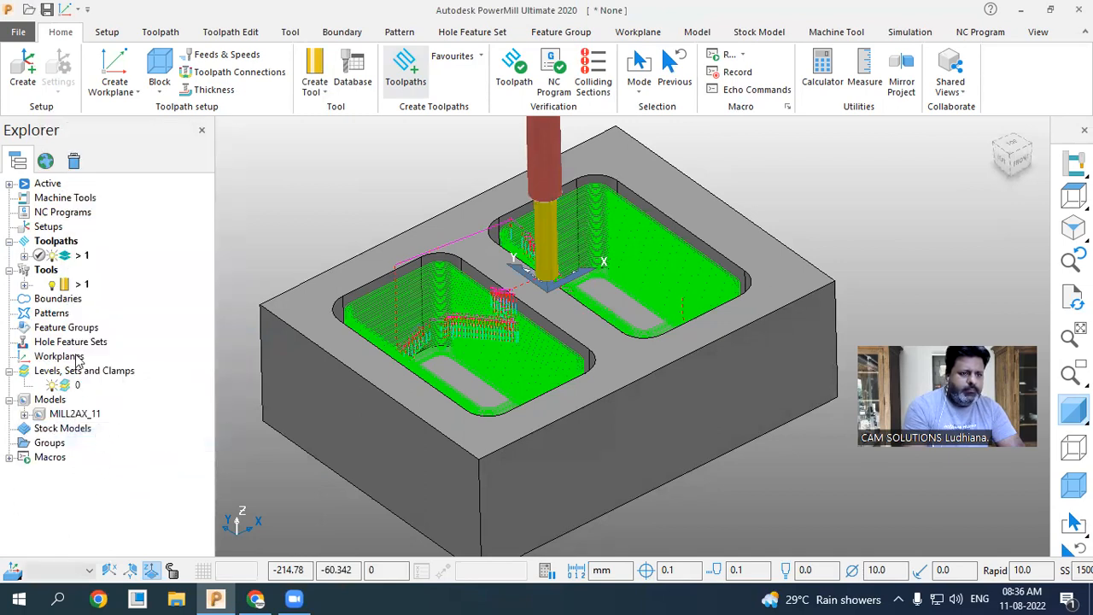
{"action": "right_click", "coordinate": [82, 256]}
{"action": "left_click", "coordinate": [139, 571]}
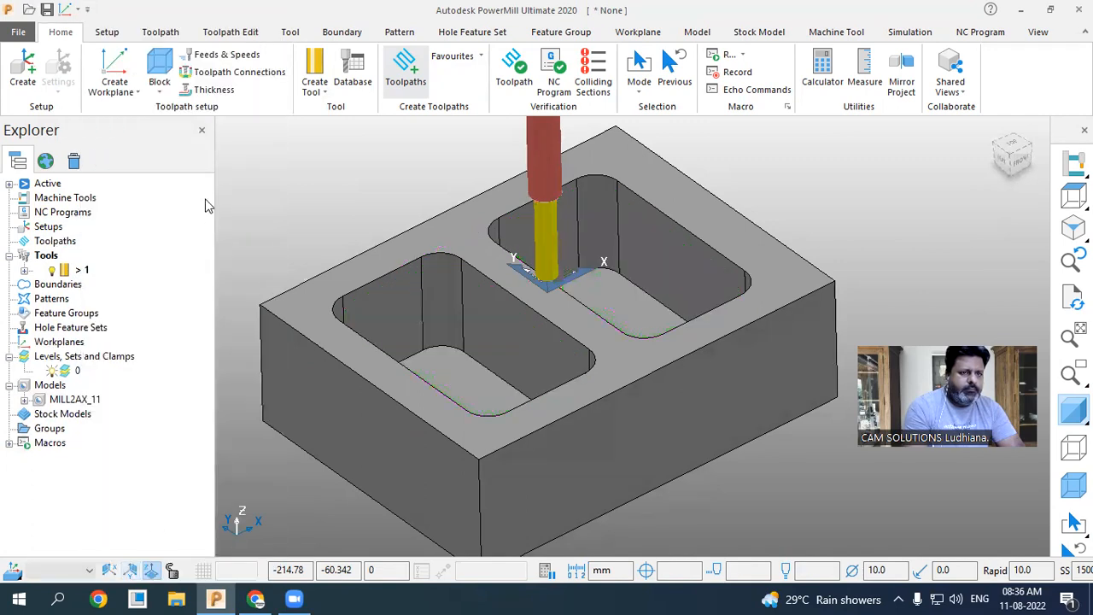
- Redefine the block as a Box, calculate its limits from the model, and accept it
{"action": "left_click", "coordinate": [162, 73]}
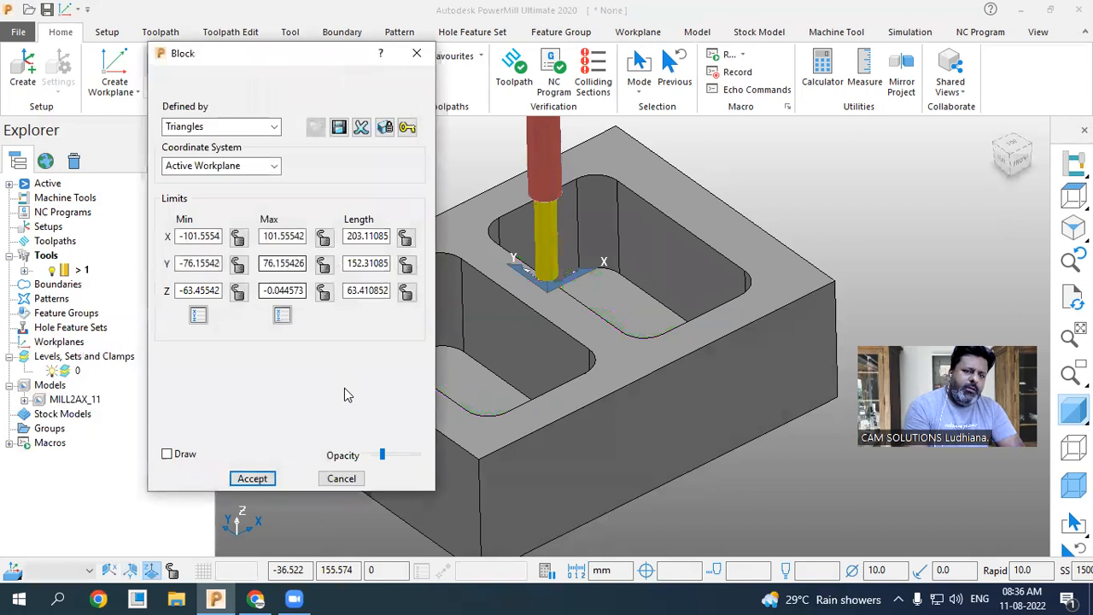
{"action": "left_click", "coordinate": [223, 128]}
{"action": "left_click", "coordinate": [221, 144]}
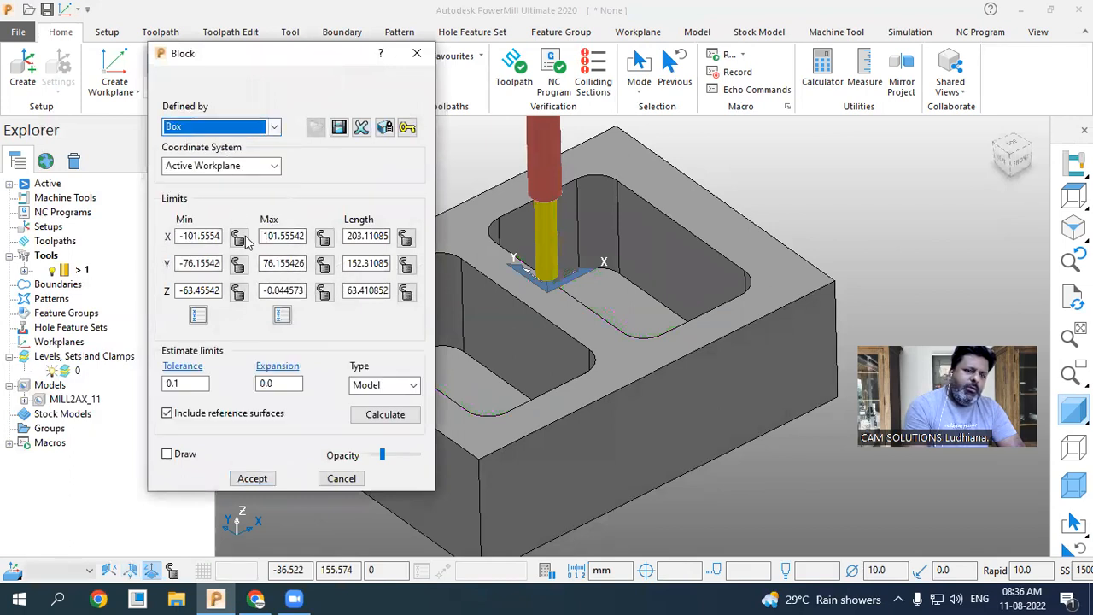
{"action": "left_click", "coordinate": [380, 414]}
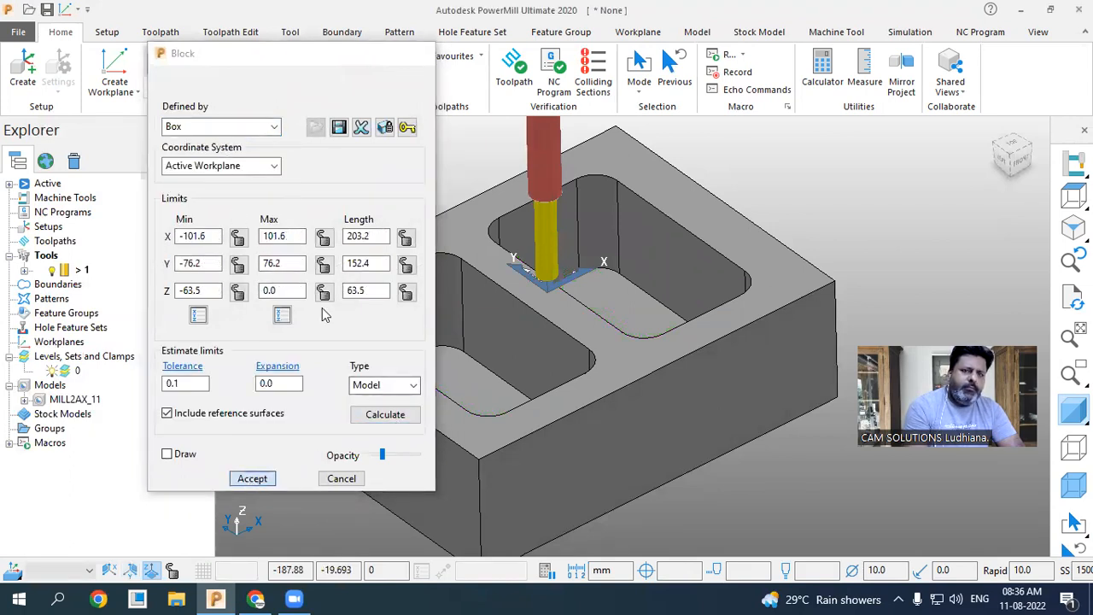
{"action": "left_click", "coordinate": [250, 479]}
- Create a Model Area Clearance toolpath with thickness 3.0, stepdown 5.0 and stepover 5
{"action": "left_click", "coordinate": [408, 75]}
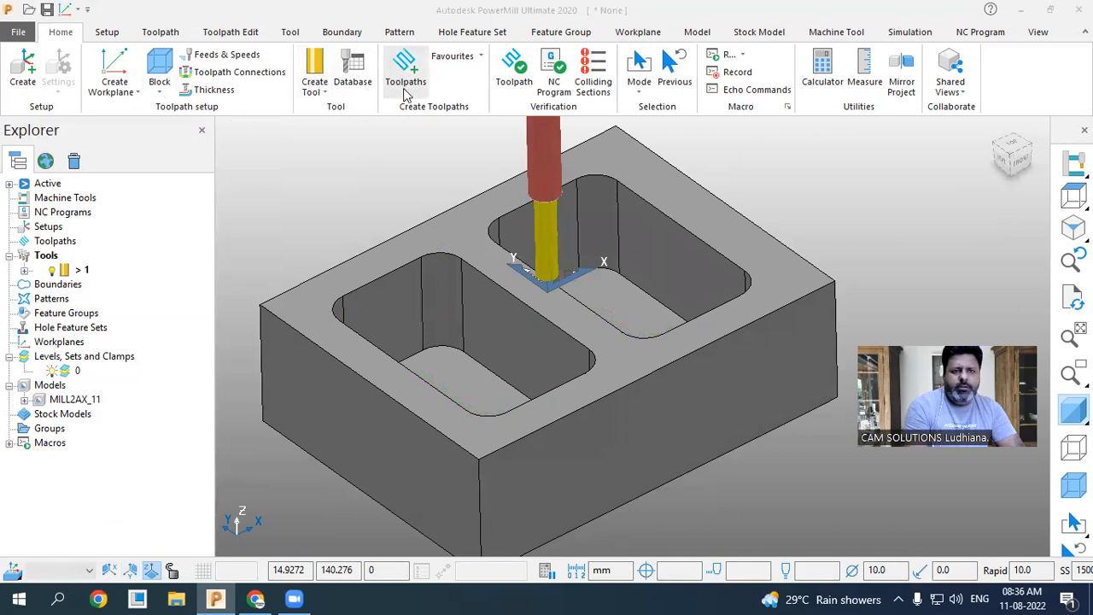
{"action": "left_click", "coordinate": [392, 114]}
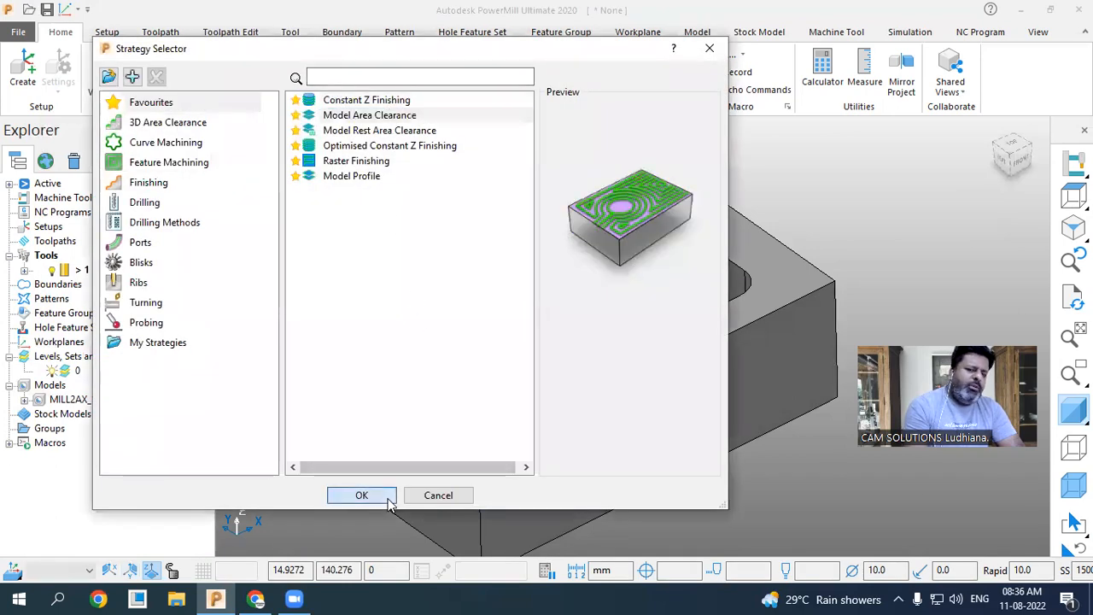
{"action": "left_click", "coordinate": [384, 491]}
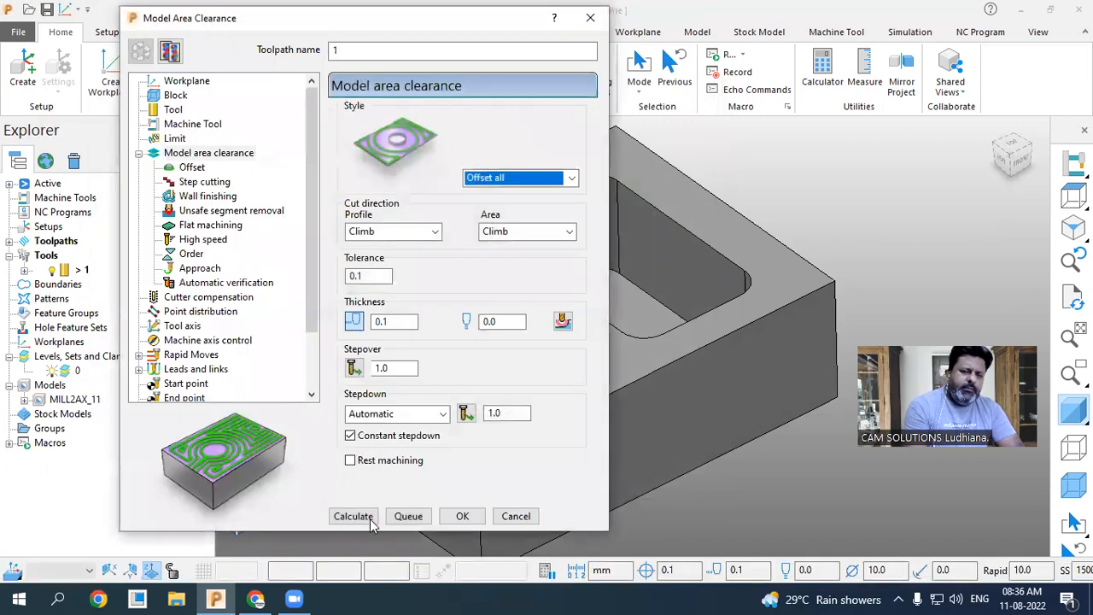
{"action": "double_click", "coordinate": [395, 321]}
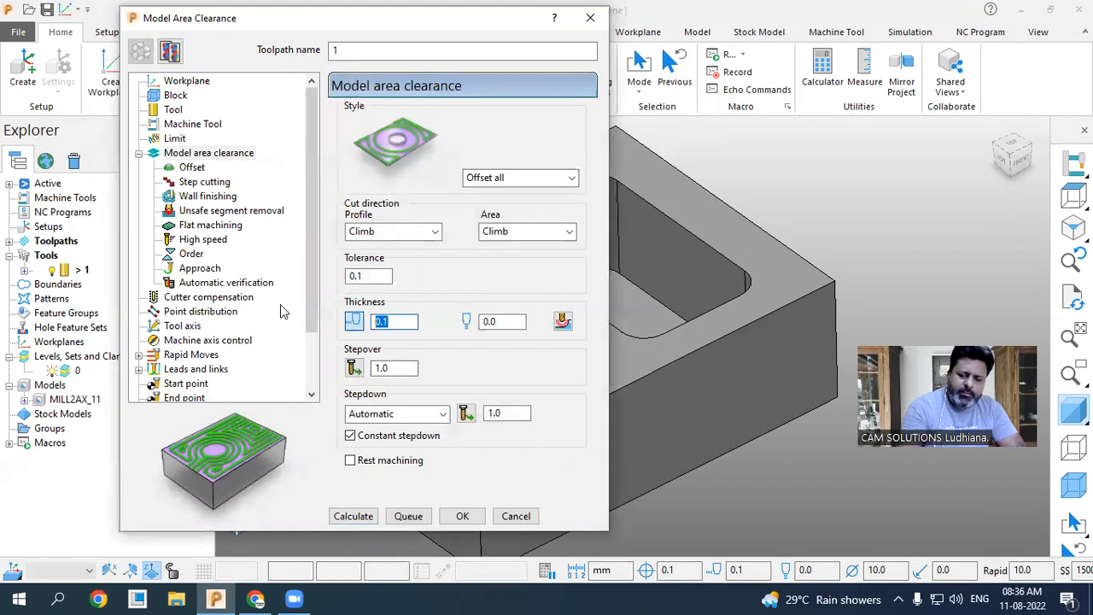
{"action": "type", "text": "3"}
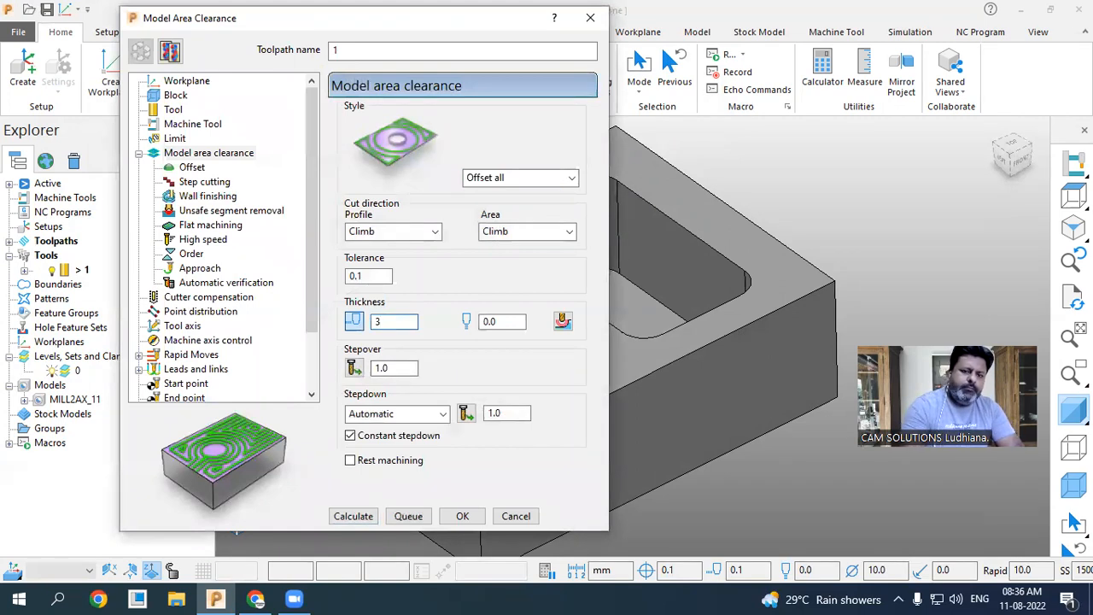
{"action": "left_click_drag", "start_coordinate": [514, 413], "coordinate": [445, 419]}
{"action": "type", "text": "5"}
{"action": "double_click", "coordinate": [413, 367]}
{"action": "type", "text": "5"}
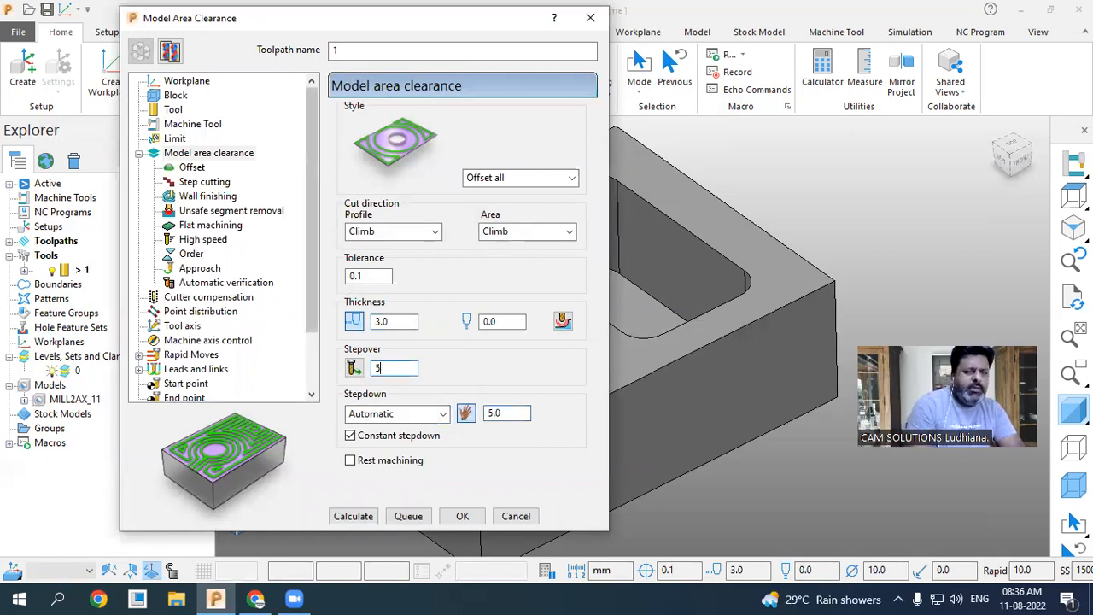
- Calculate the Model Area Clearance toolpath, accept the plunge-move warning, and close its settings
{"action": "left_click", "coordinate": [357, 519]}
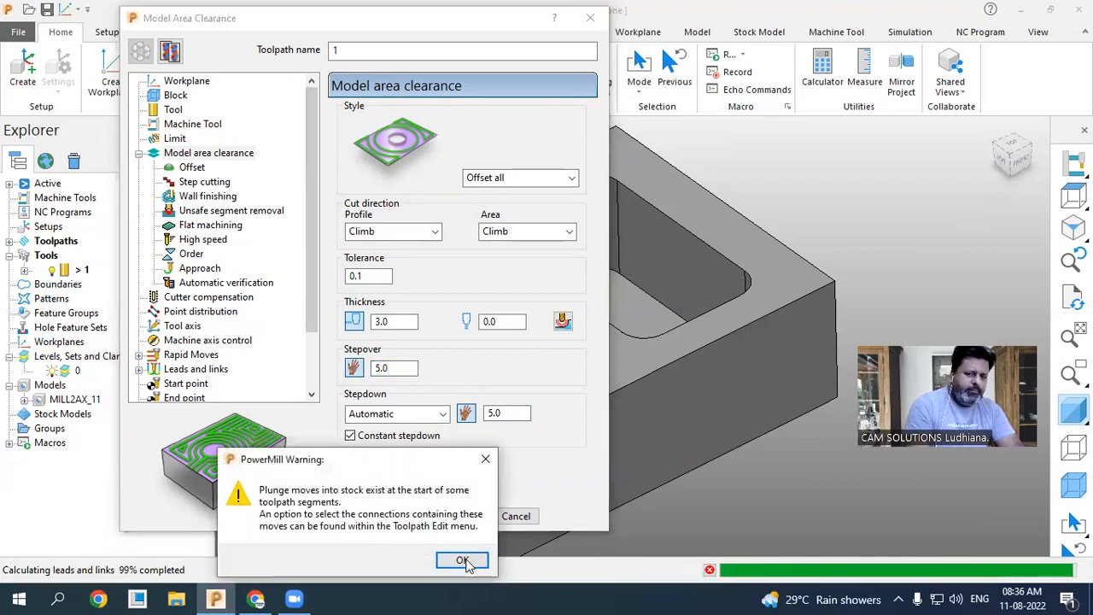
{"action": "left_click", "coordinate": [462, 557]}
{"action": "left_click", "coordinate": [515, 586]}
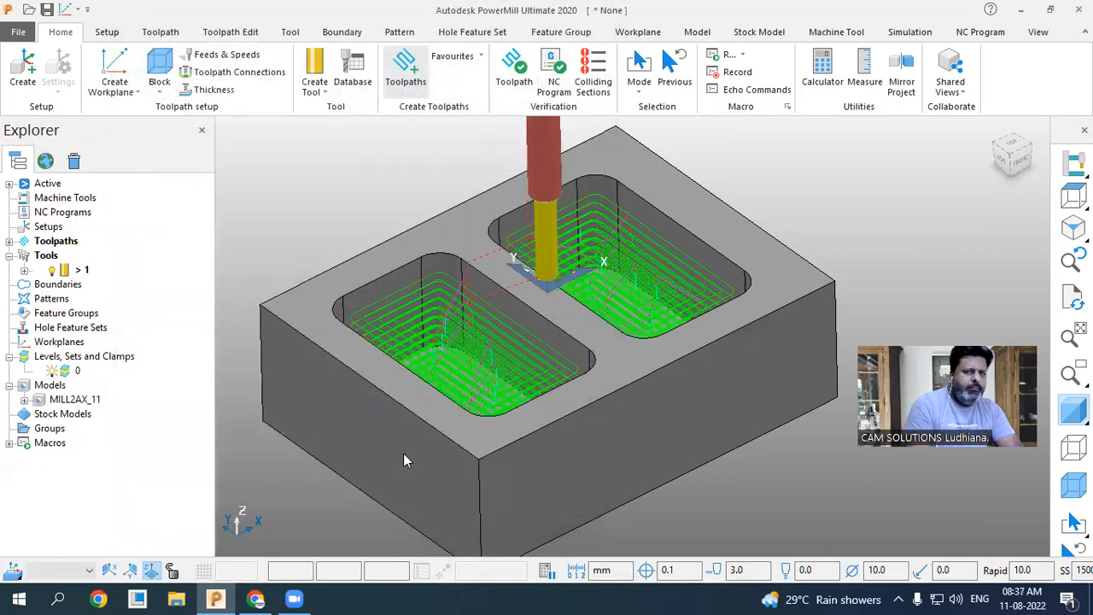
- Create a new toolpath using the Model Rest Area Clearance strategy
{"action": "left_click", "coordinate": [408, 91]}
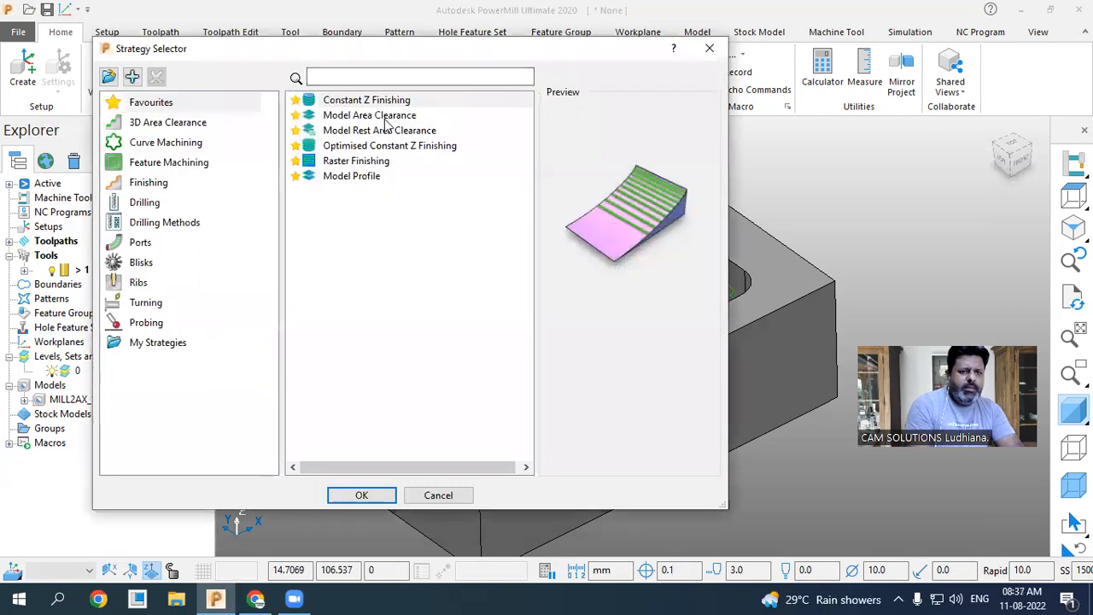
{"action": "left_click", "coordinate": [382, 120]}
{"action": "left_click", "coordinate": [378, 132]}
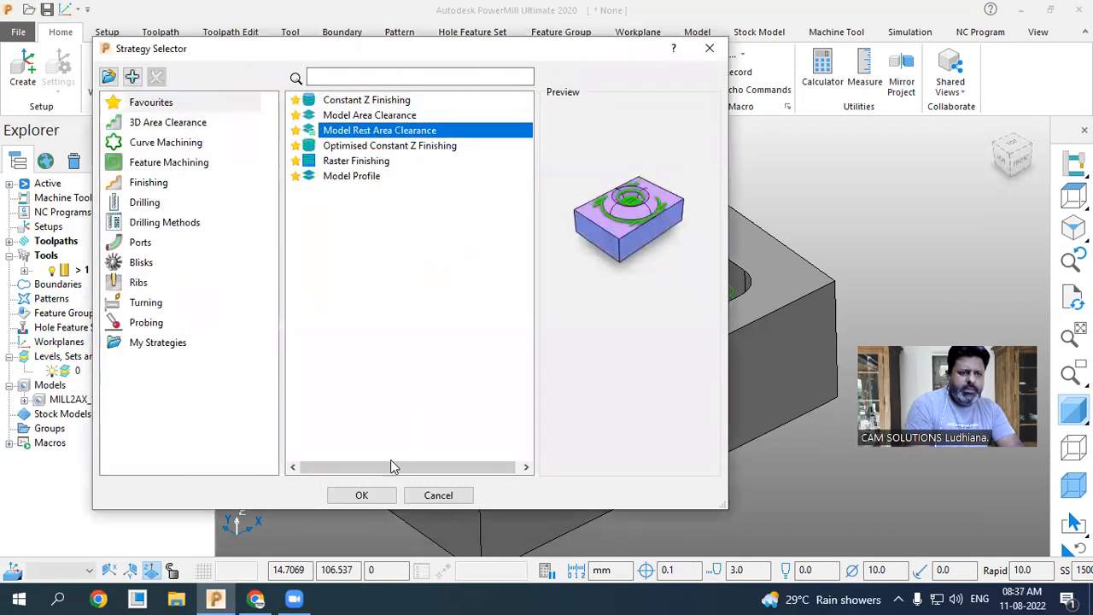
{"action": "left_click", "coordinate": [376, 496]}
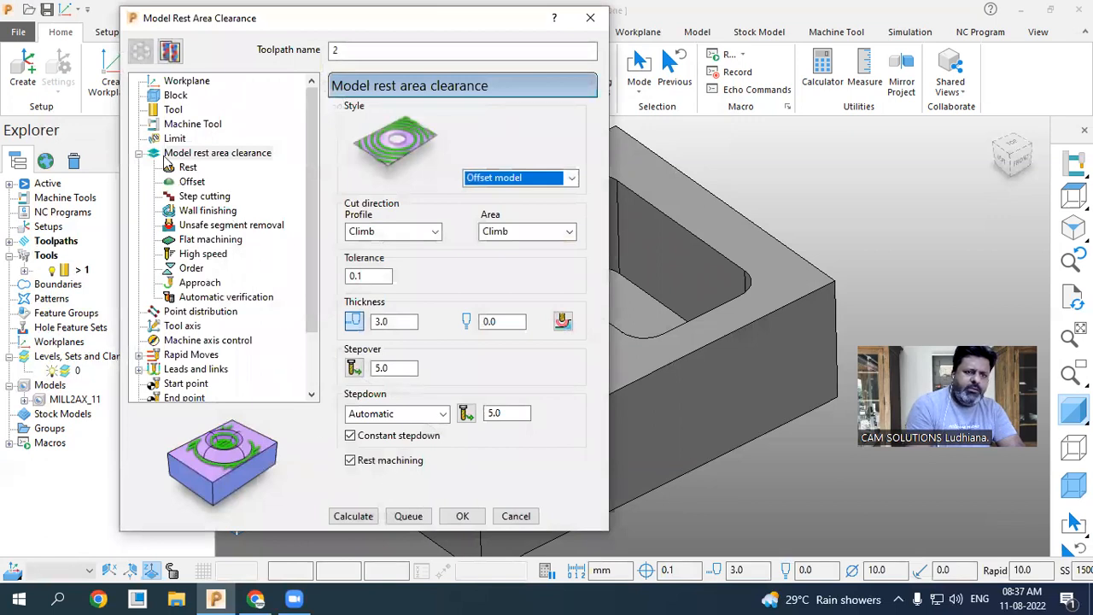
- Set the rest area clearance thickness to 0.1, stepdown to 1.0 and stepover to 1.0
{"action": "left_click", "coordinate": [382, 322]}
{"action": "type", "text": "1"}
{"action": "key", "text": "Tab"}
{"action": "key", "text": "Tab"}
{"action": "key", "text": "Tab"}
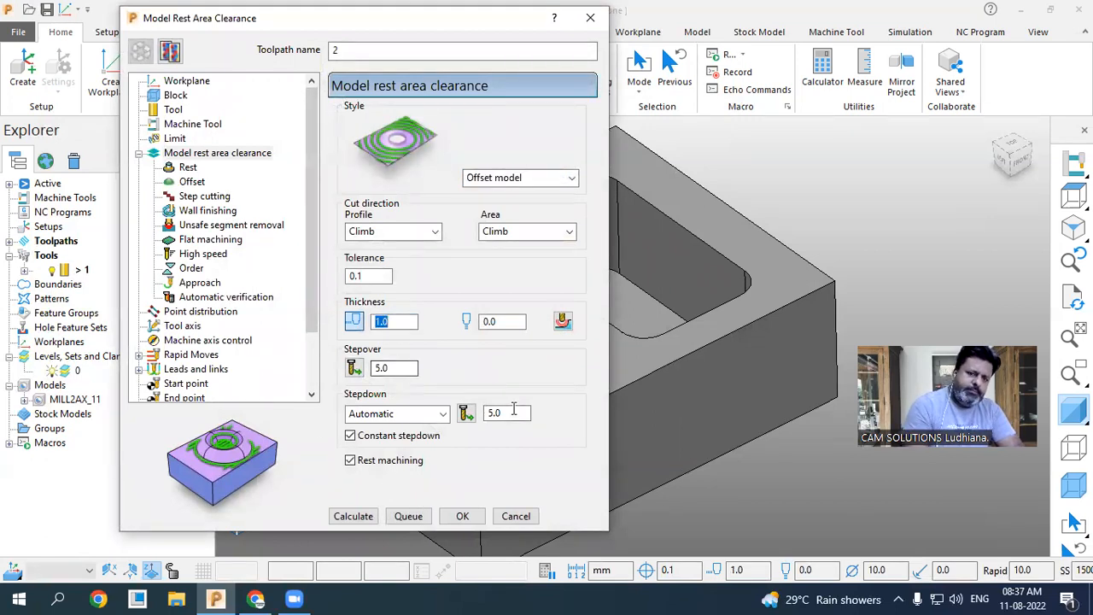
{"action": "type", "text": "1"}
{"action": "key", "text": "Return"}
{"action": "key", "text": "shift+Tab"}
{"action": "key", "text": "shift+Tab"}
{"action": "key", "text": "shift+Tab"}
{"action": "type", "text": "0.1"}
{"action": "key", "text": "Return"}
{"action": "left_click", "coordinate": [384, 364]}
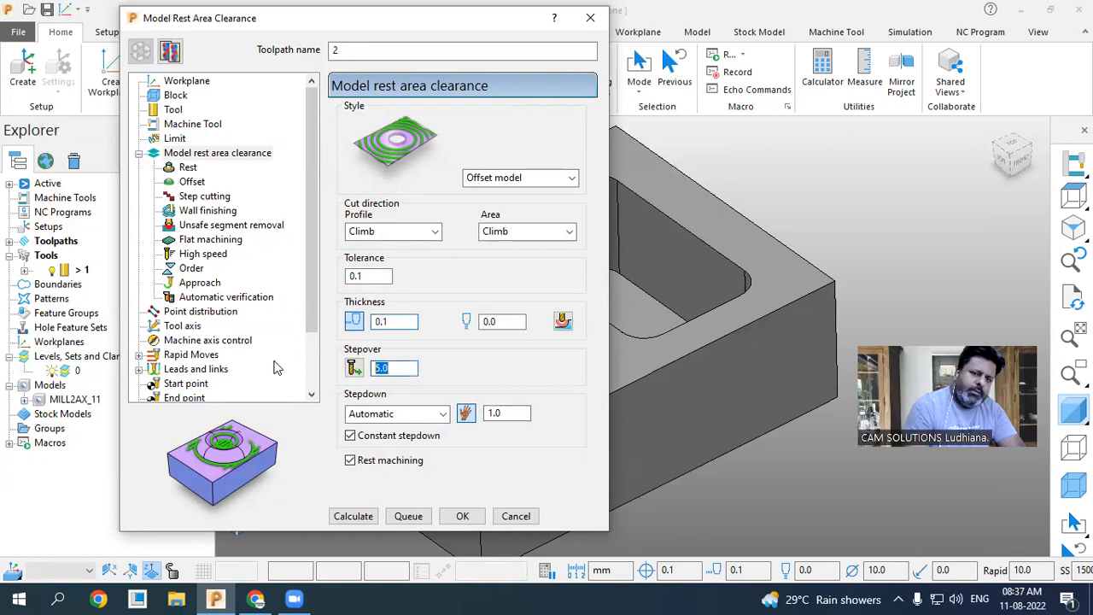
{"action": "type", "text": "1"}
{"action": "key", "text": "Return"}
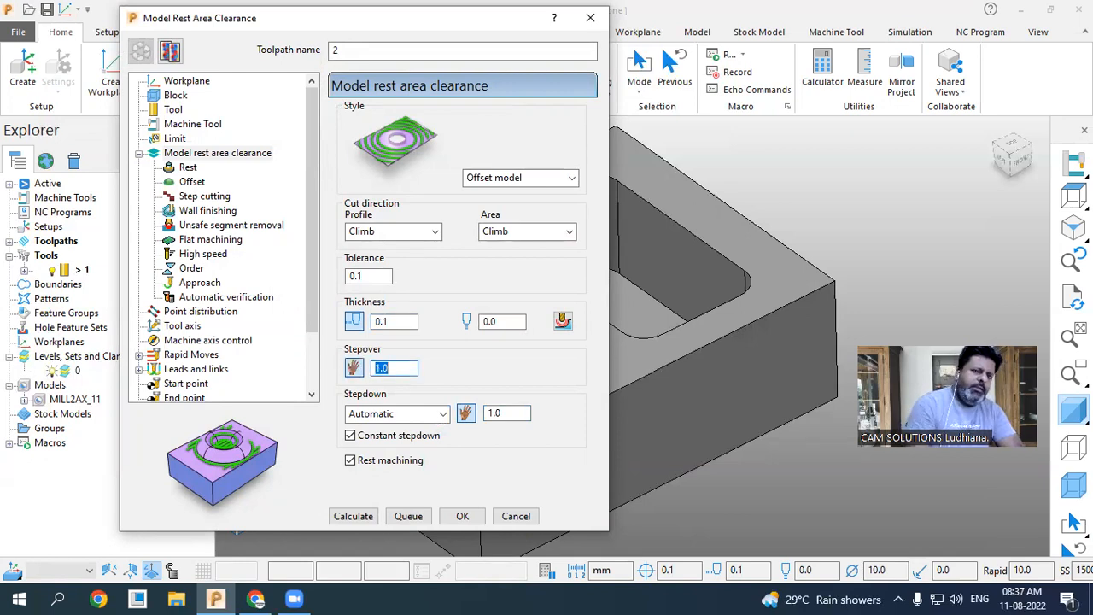
- Set the rest machining reference to toolpath 1
{"action": "left_click", "coordinate": [188, 169]}
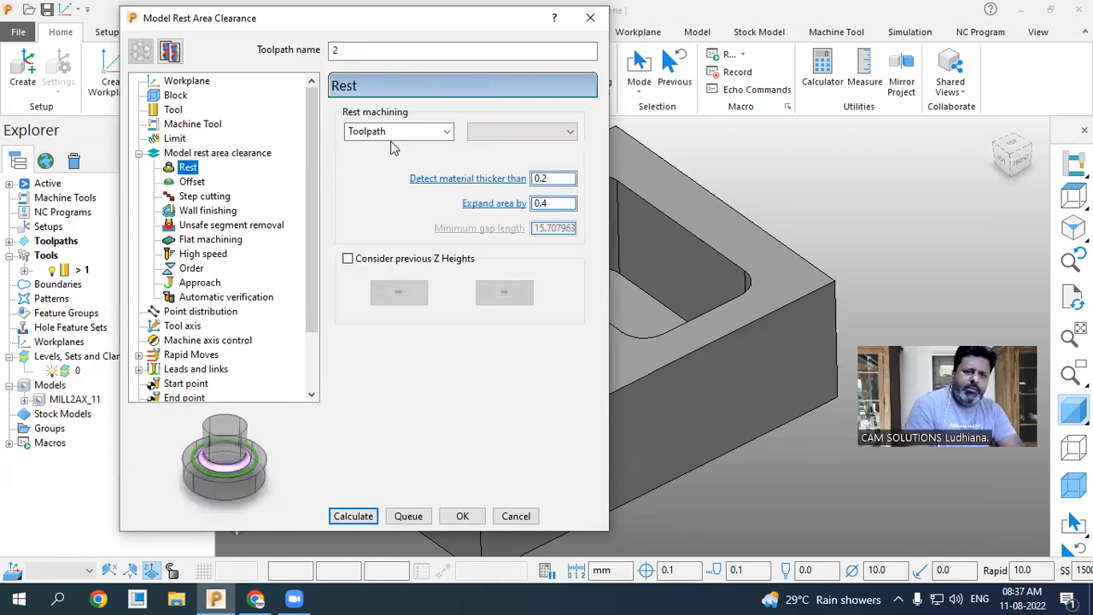
{"action": "left_click", "coordinate": [509, 133]}
{"action": "left_click", "coordinate": [517, 194]}
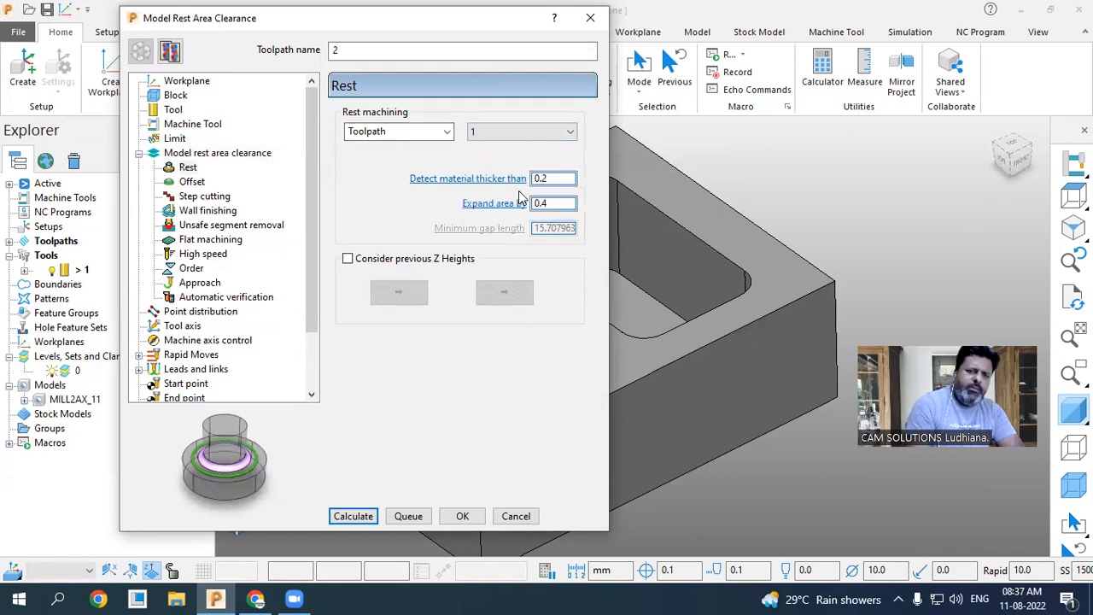
- Try Stock model as the rest machining reference, check which stock models are available, and return to Toolpath
{"action": "left_click", "coordinate": [424, 134]}
{"action": "left_click", "coordinate": [389, 163]}
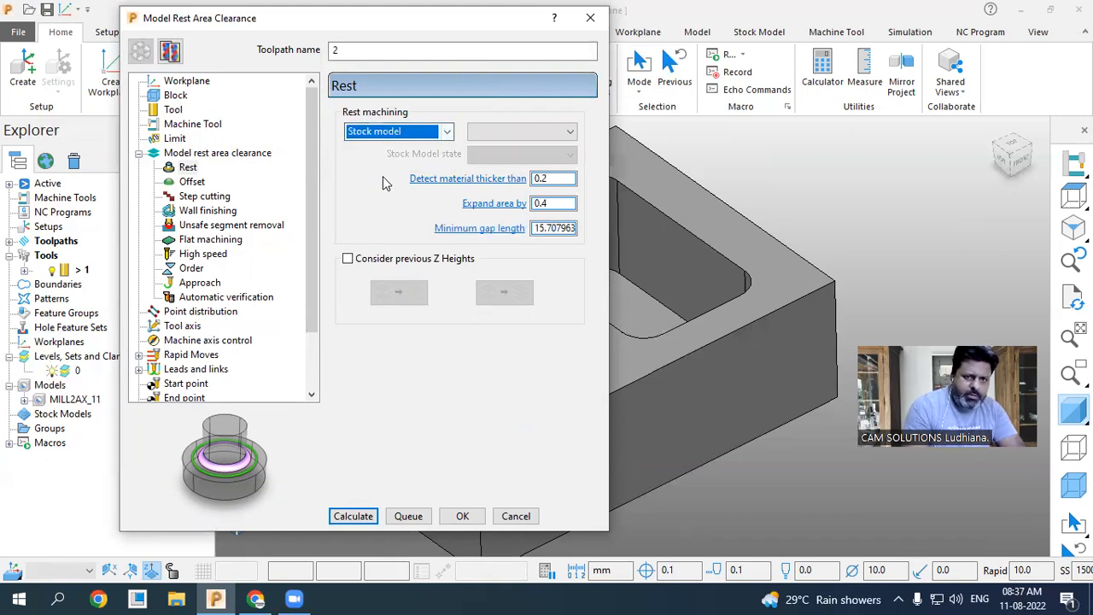
{"action": "left_click", "coordinate": [516, 133]}
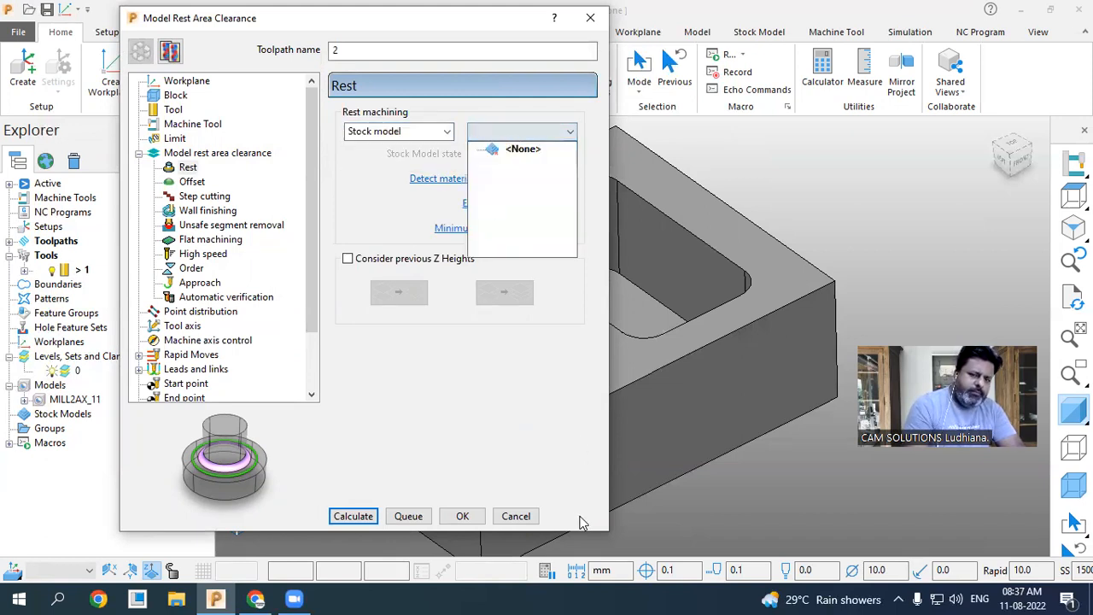
{"action": "left_click", "coordinate": [362, 130]}
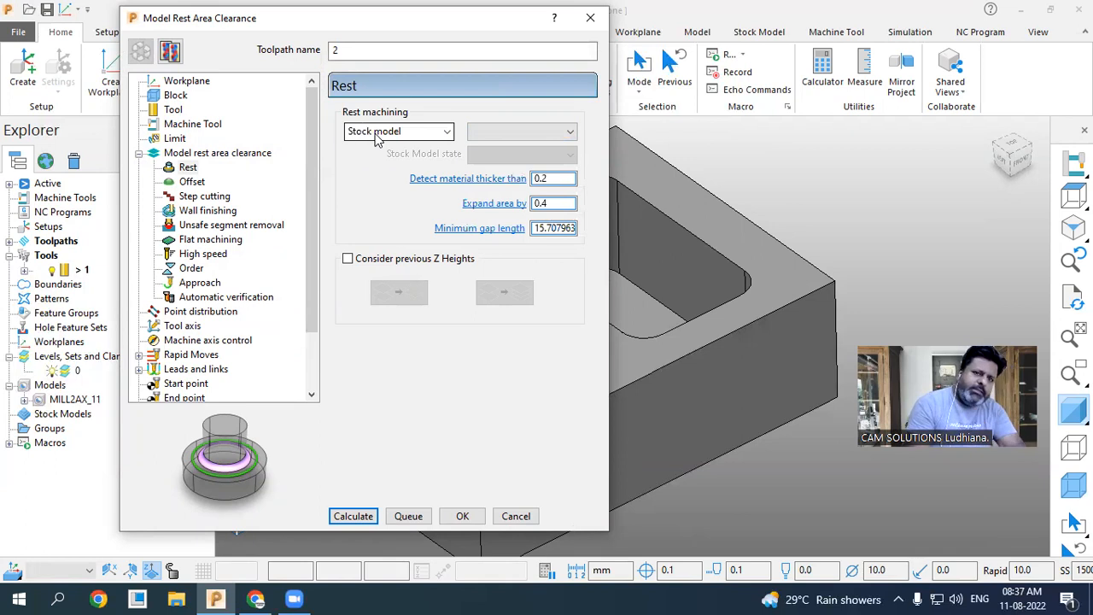
{"action": "left_click", "coordinate": [376, 132]}
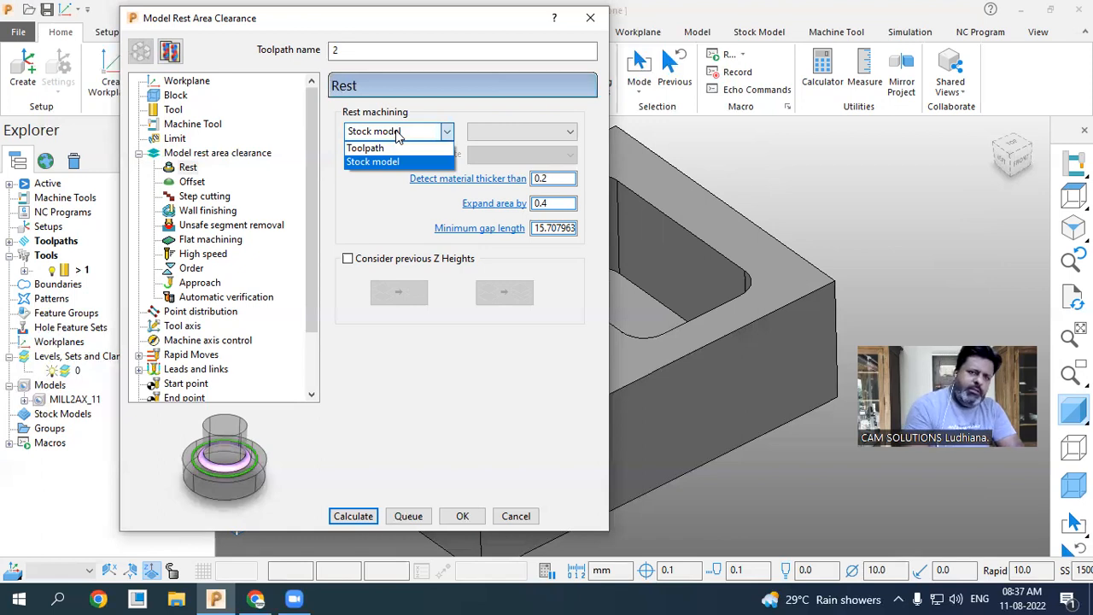
{"action": "left_click", "coordinate": [389, 148]}
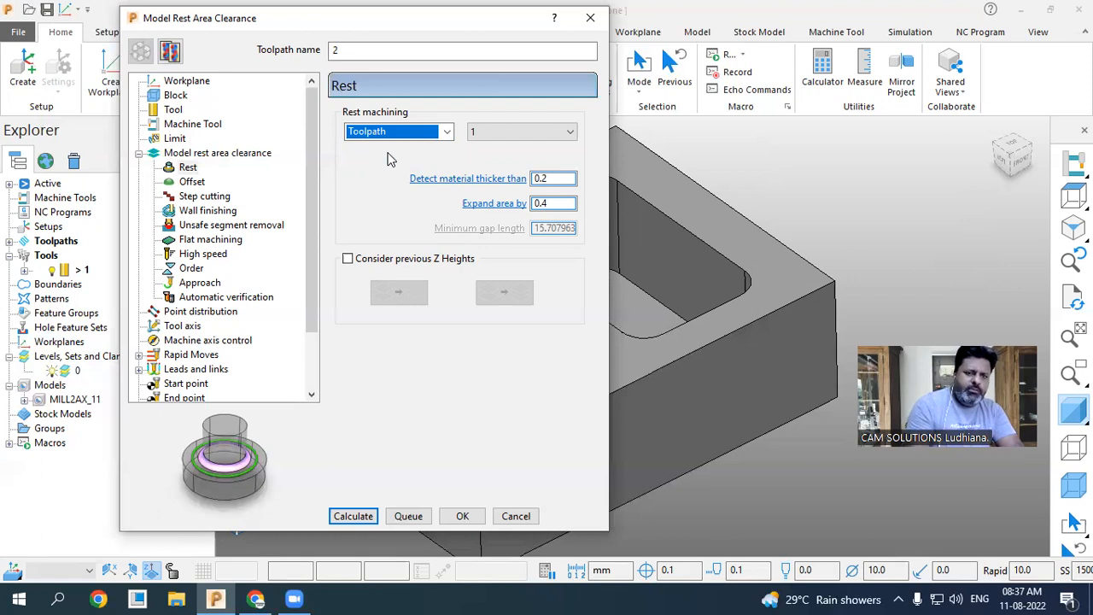
- Calculate the rest area clearance toolpath and close its settings
{"action": "left_click", "coordinate": [194, 156]}
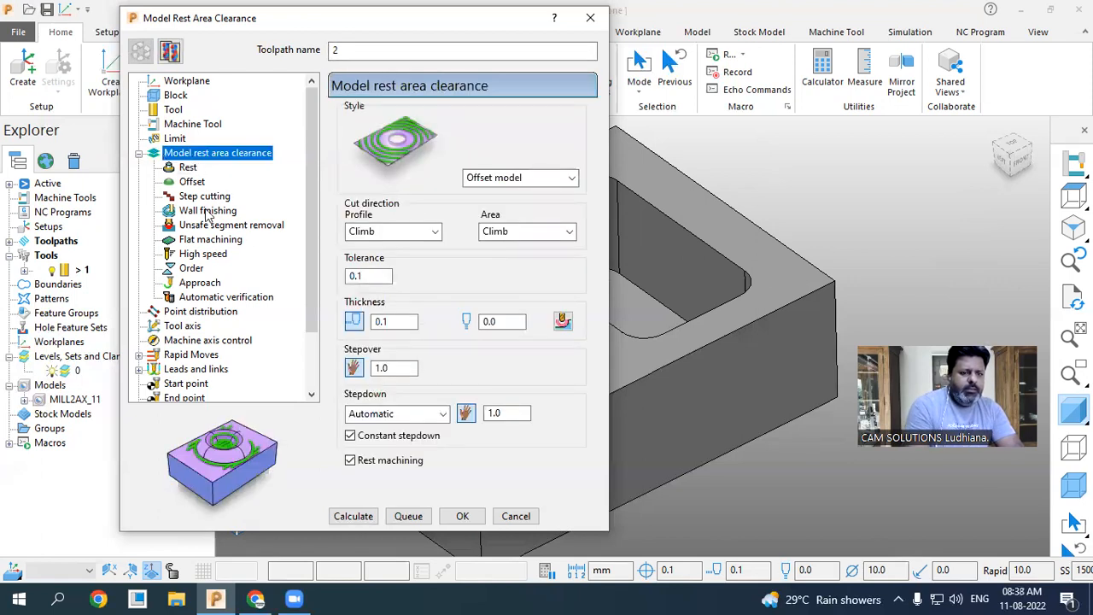
{"action": "left_click", "coordinate": [359, 522]}
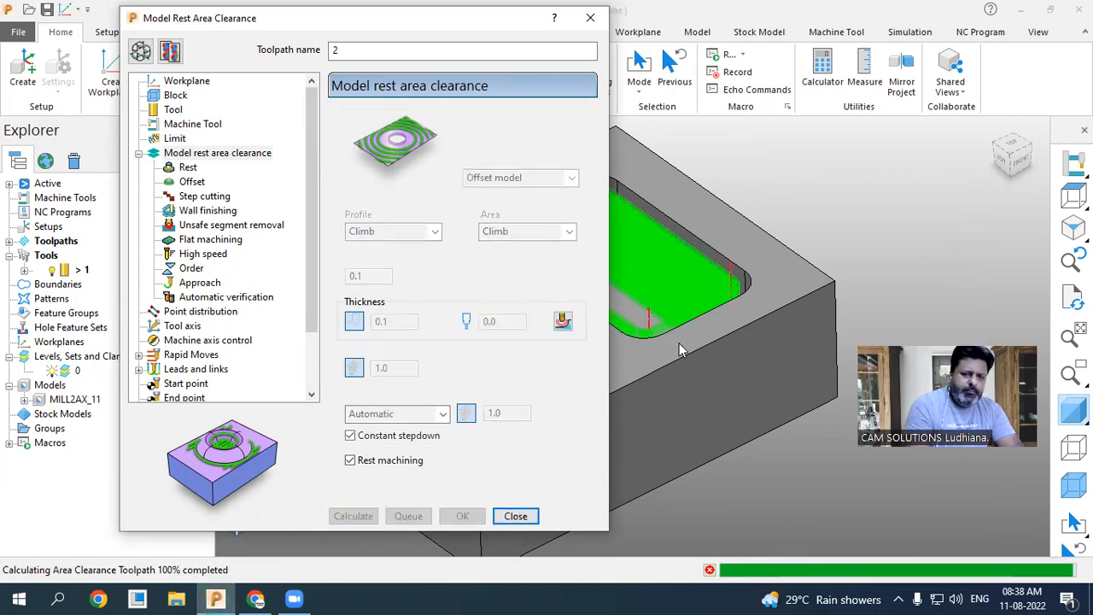
{"action": "left_click", "coordinate": [529, 517]}
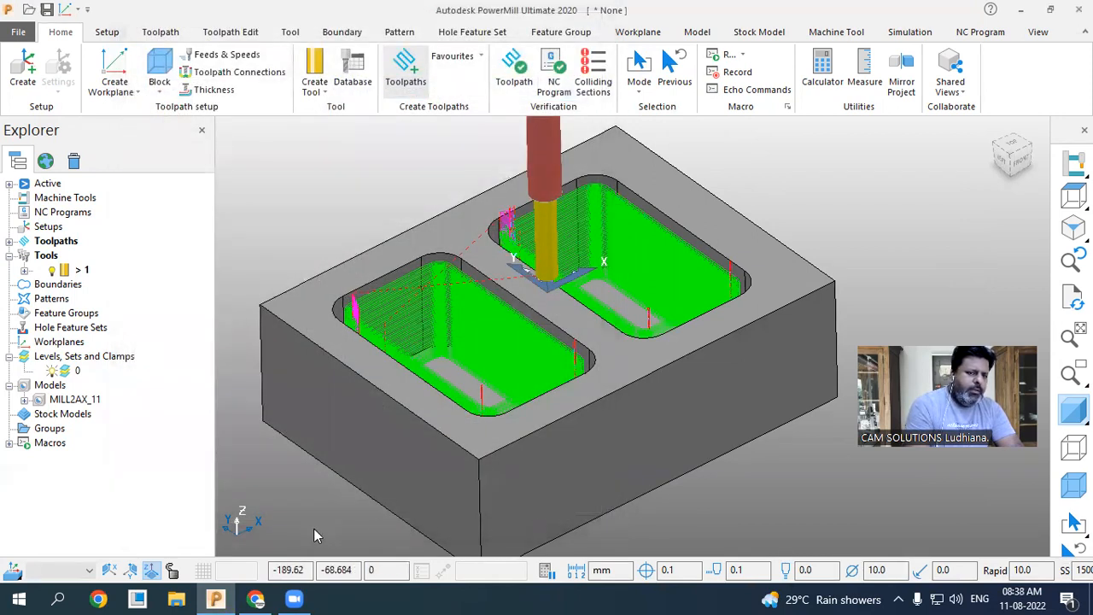
- Create a stock model with tolerance 0.1, stepover 2.0 and rest thickness 0.2, and list it in the Explorer
{"action": "left_click", "coordinate": [9, 241]}
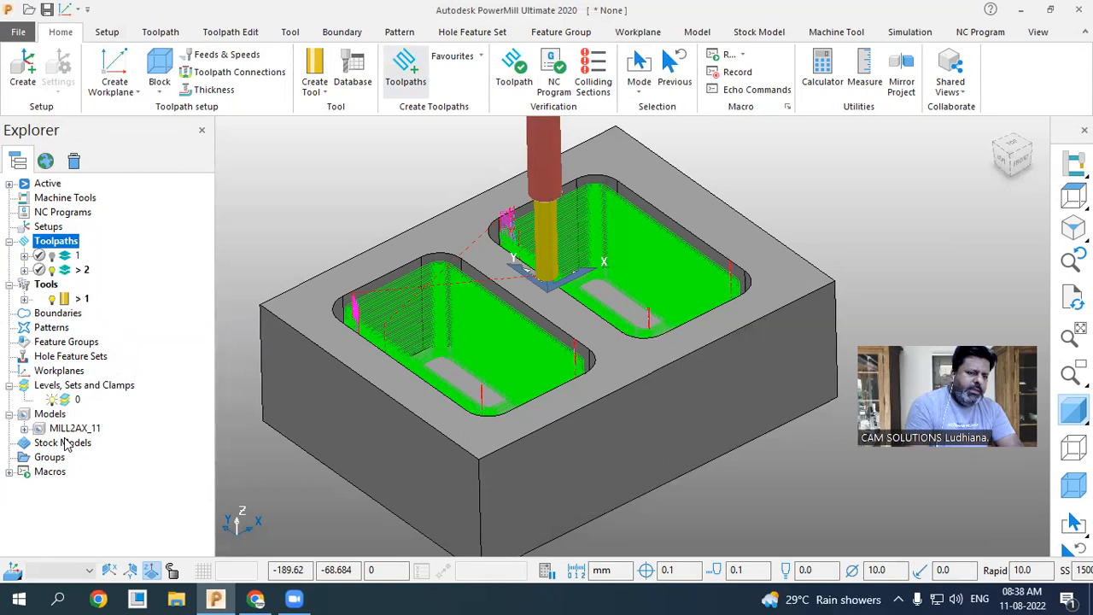
{"action": "right_click", "coordinate": [66, 444]}
{"action": "left_click", "coordinate": [151, 298]}
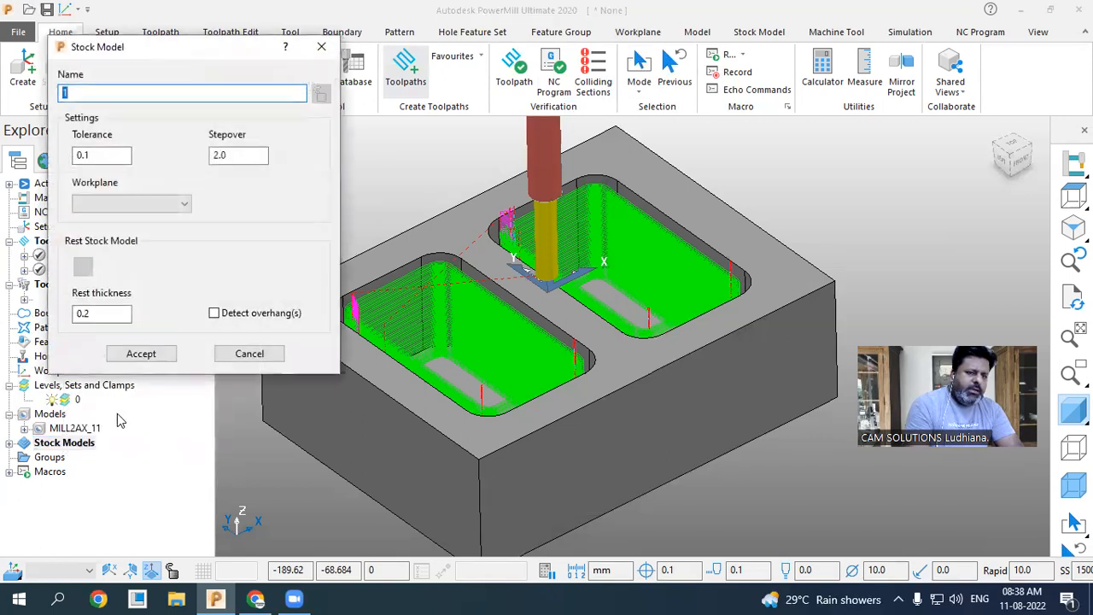
{"action": "left_click", "coordinate": [153, 357]}
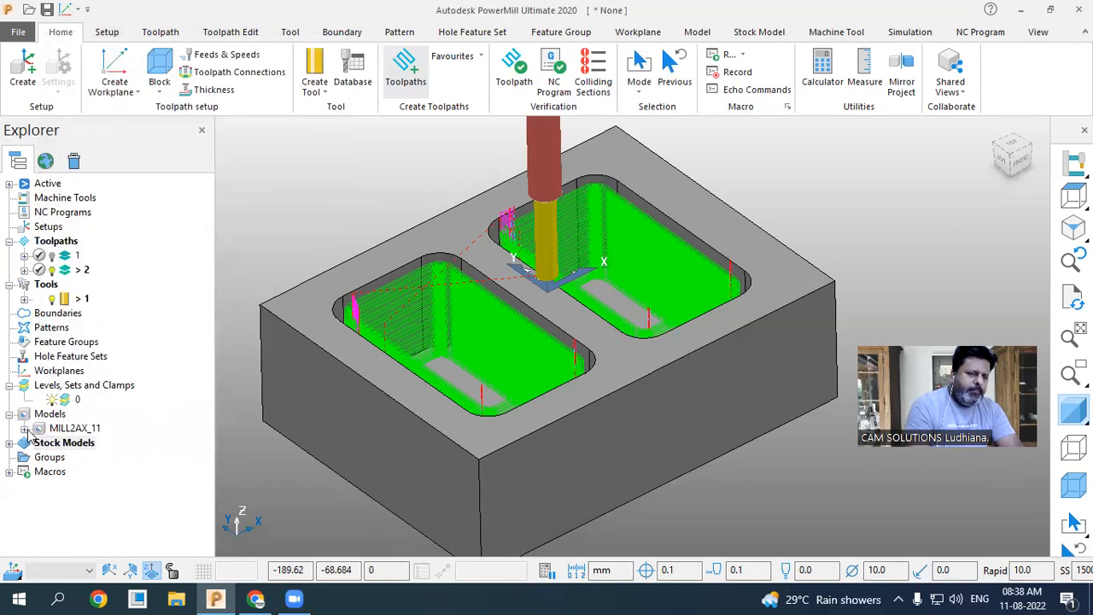
{"action": "left_click", "coordinate": [9, 443]}
{"action": "left_click", "coordinate": [143, 485]}
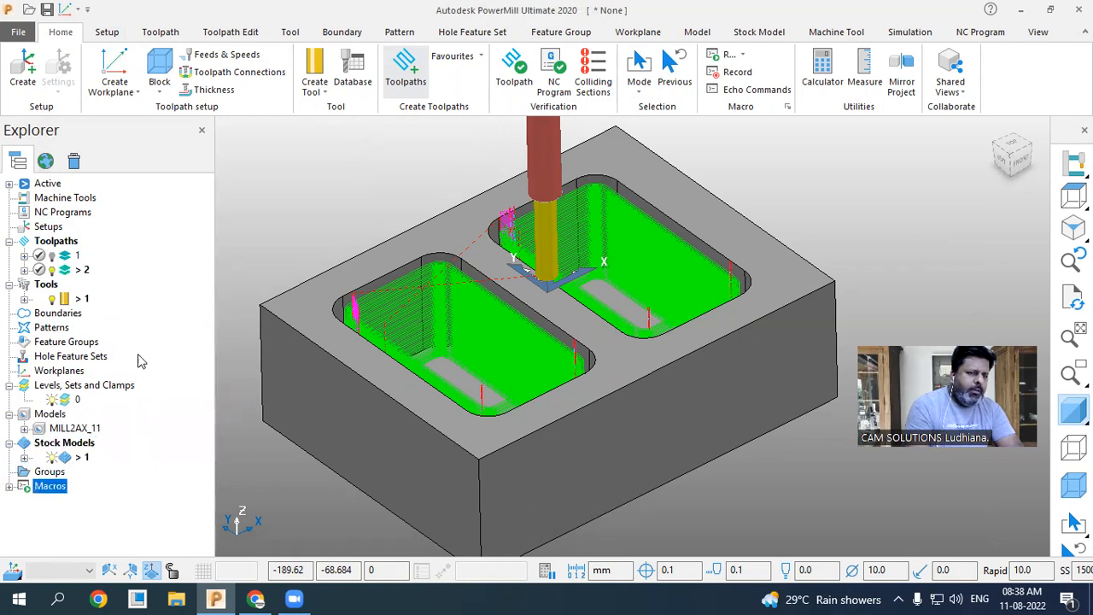
- Activate toolpath 1 and add it to the stock model
{"action": "right_click", "coordinate": [77, 257]}
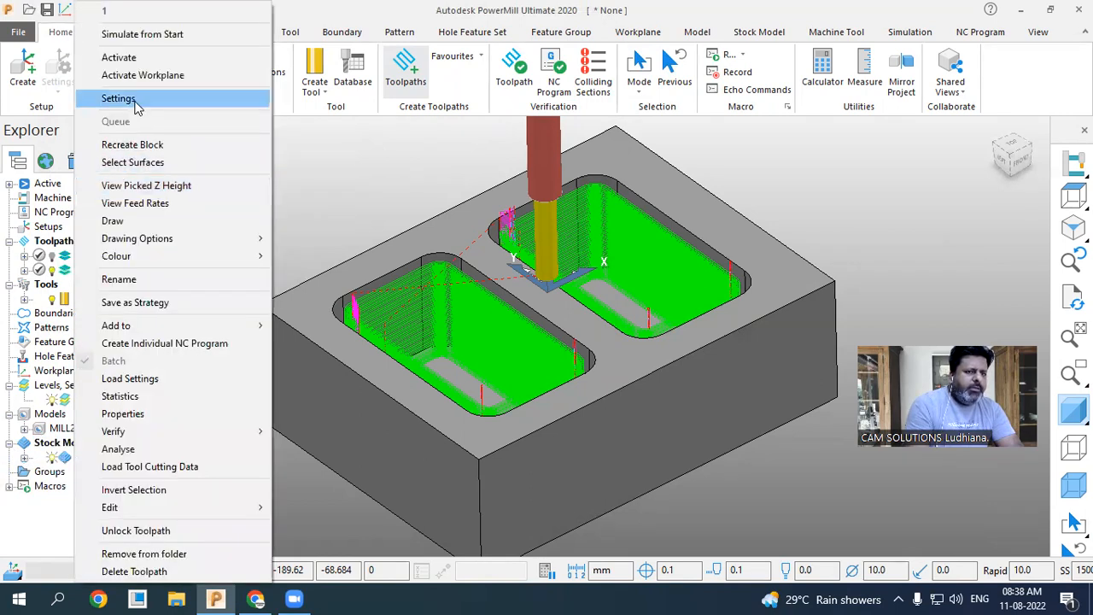
{"action": "left_click", "coordinate": [139, 54]}
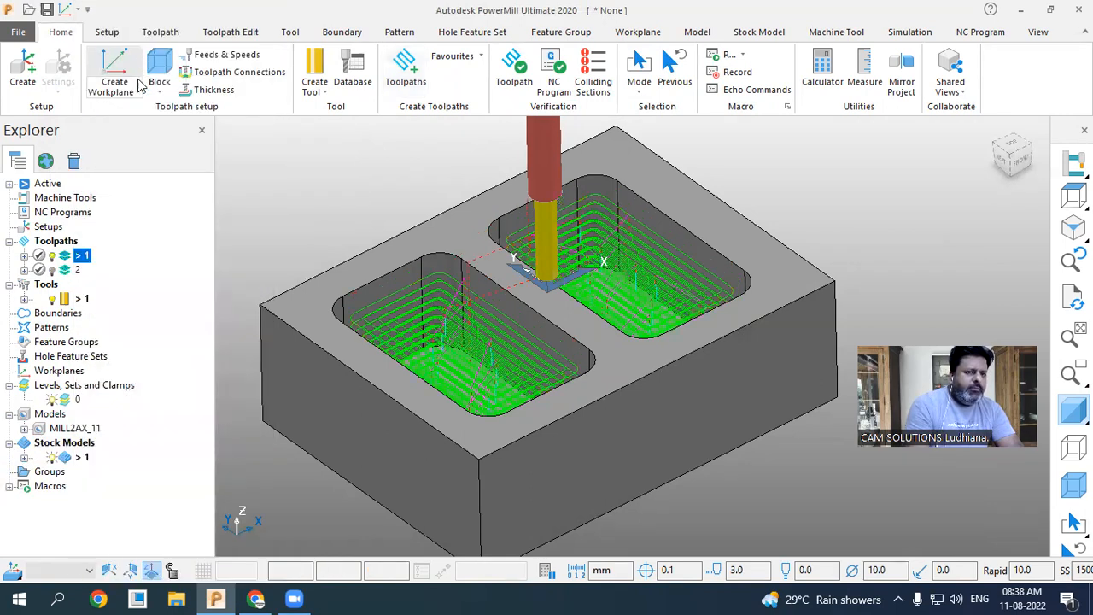
{"action": "right_click", "coordinate": [84, 258]}
{"action": "mouse_move", "coordinate": [261, 325]}
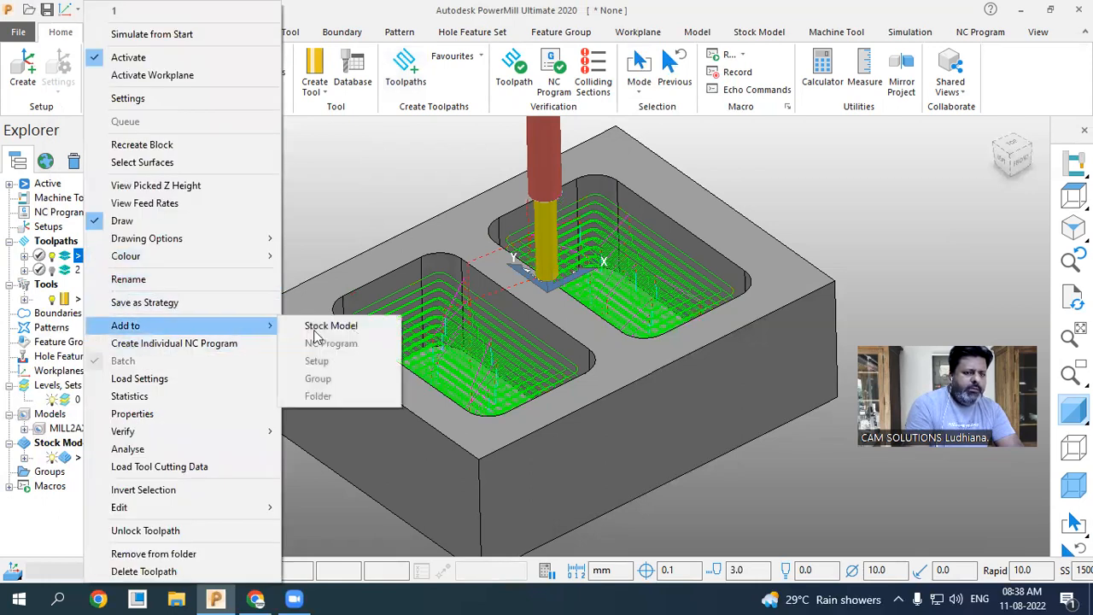
{"action": "left_click", "coordinate": [332, 325]}
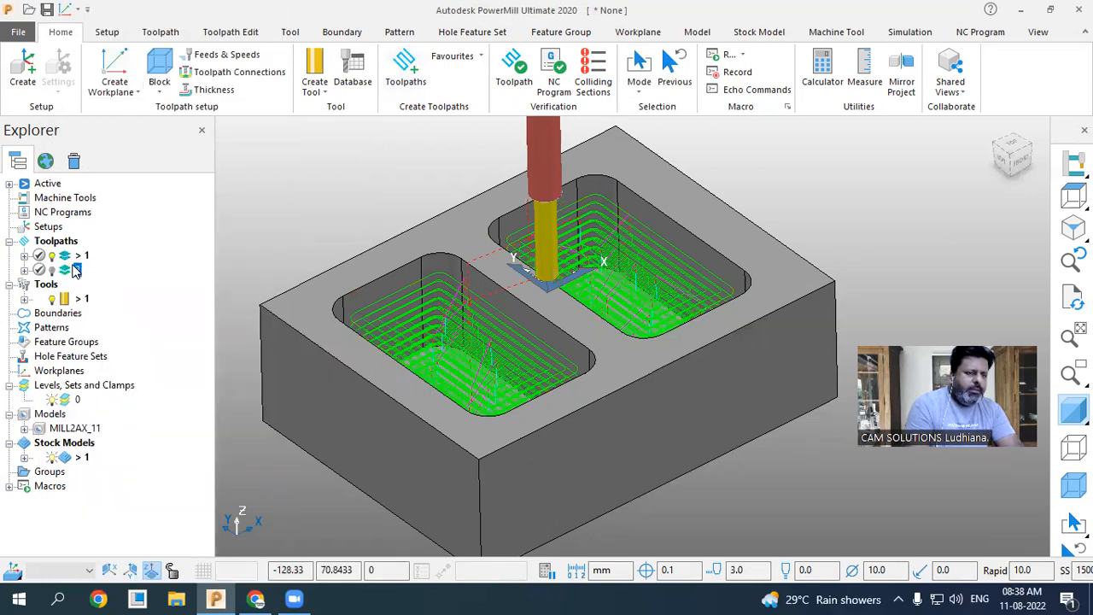
- Activate toolpath 2 and add it to the stock model
{"action": "right_click", "coordinate": [75, 270]}
{"action": "left_click", "coordinate": [144, 56]}
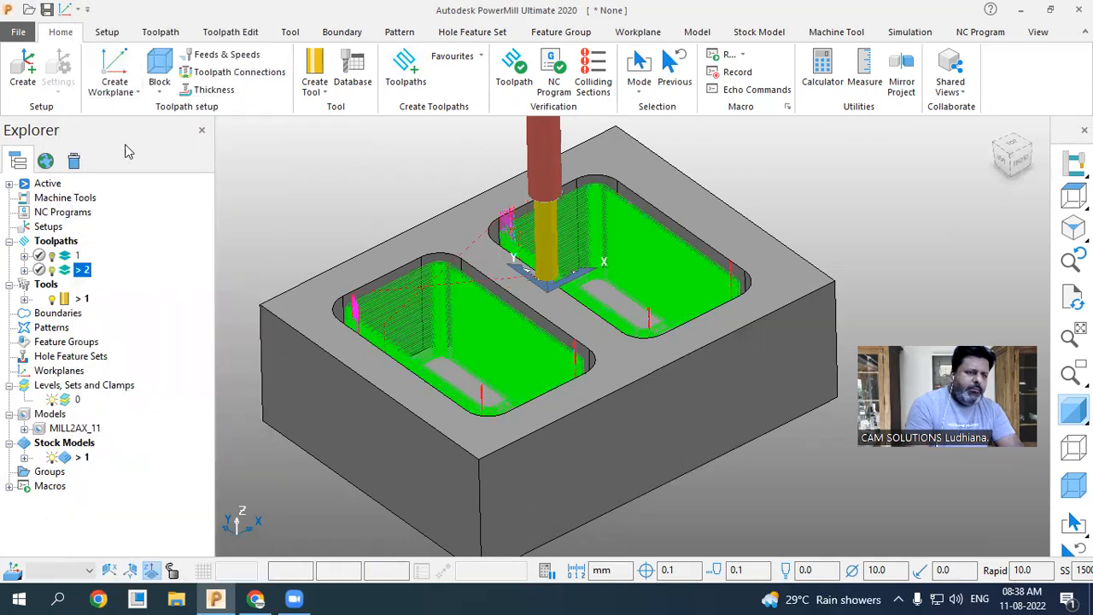
{"action": "right_click", "coordinate": [74, 272]}
{"action": "mouse_move", "coordinate": [159, 326]}
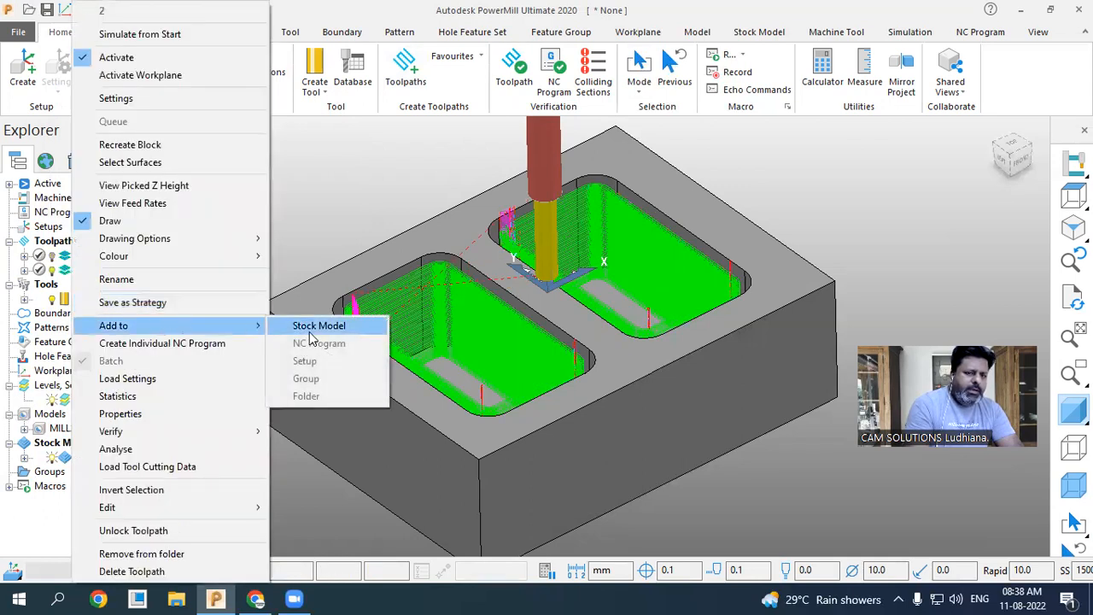
{"action": "left_click", "coordinate": [318, 328]}
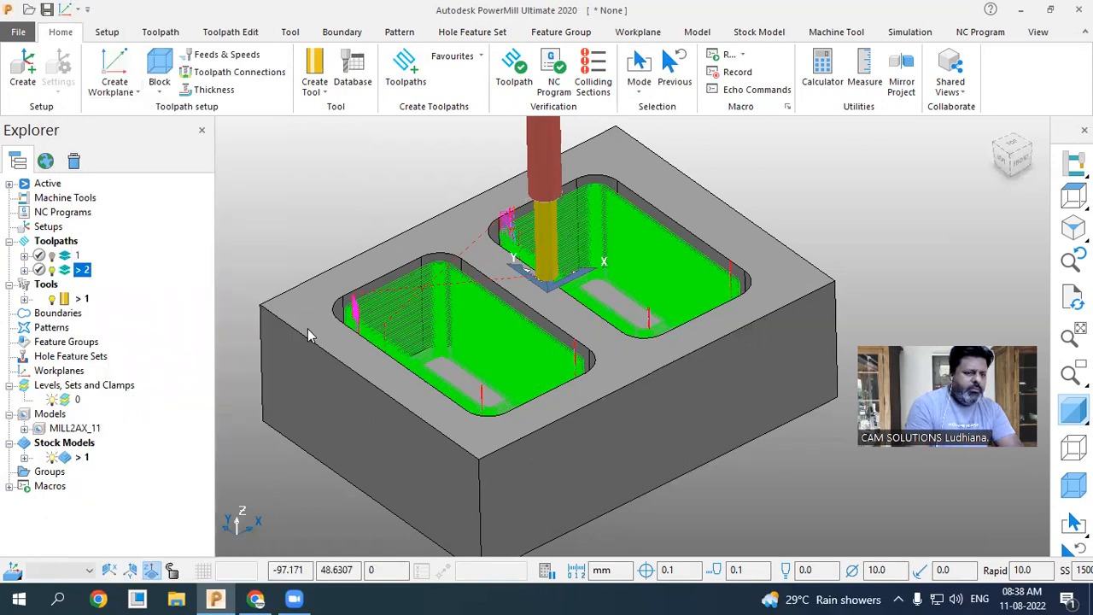
- Calculate stock model 1 from the block and both toolpaths, and display it shaded
{"action": "left_click", "coordinate": [24, 458]}
{"action": "scroll", "coordinate": [94, 465], "scroll_direction": "down", "scroll_amount": 1}
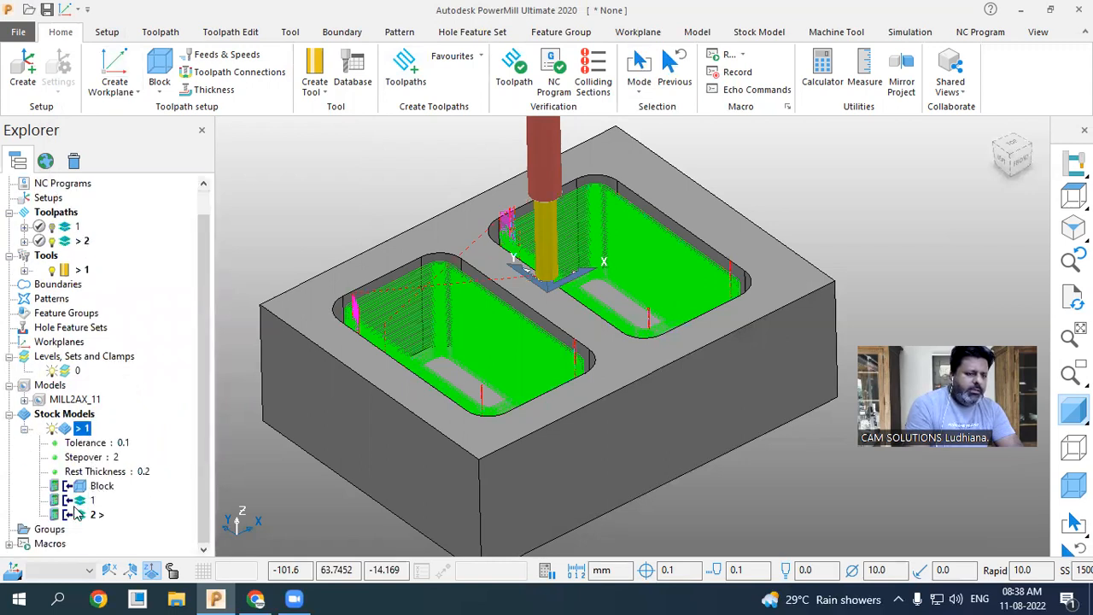
{"action": "right_click", "coordinate": [85, 434]}
{"action": "left_click", "coordinate": [146, 296]}
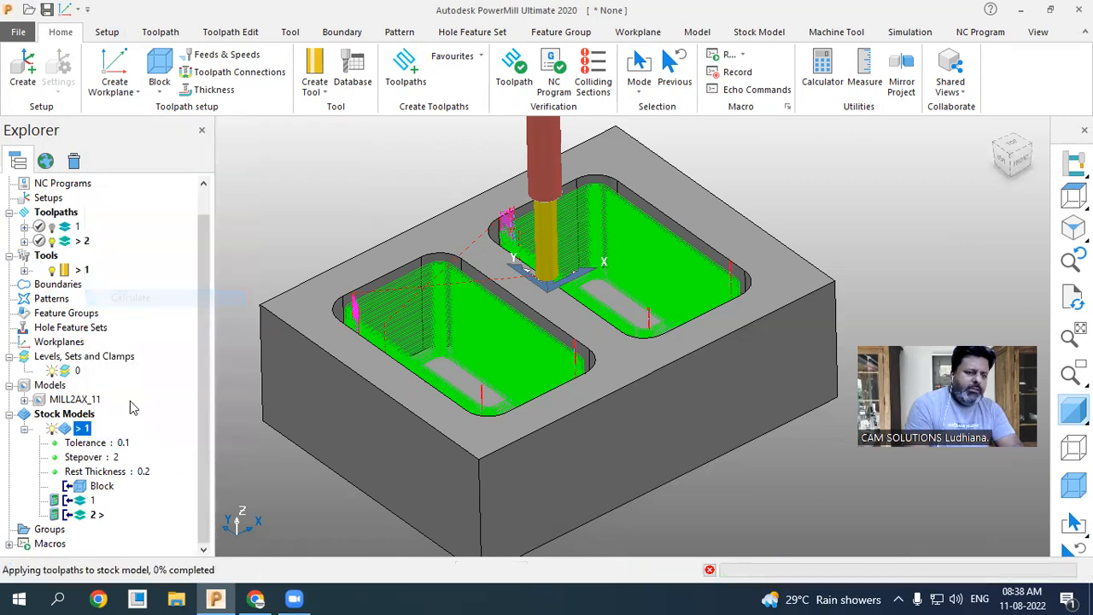
{"action": "right_click", "coordinate": [80, 430]}
{"action": "mouse_move", "coordinate": [221, 205]}
{"action": "left_click", "coordinate": [277, 219]}
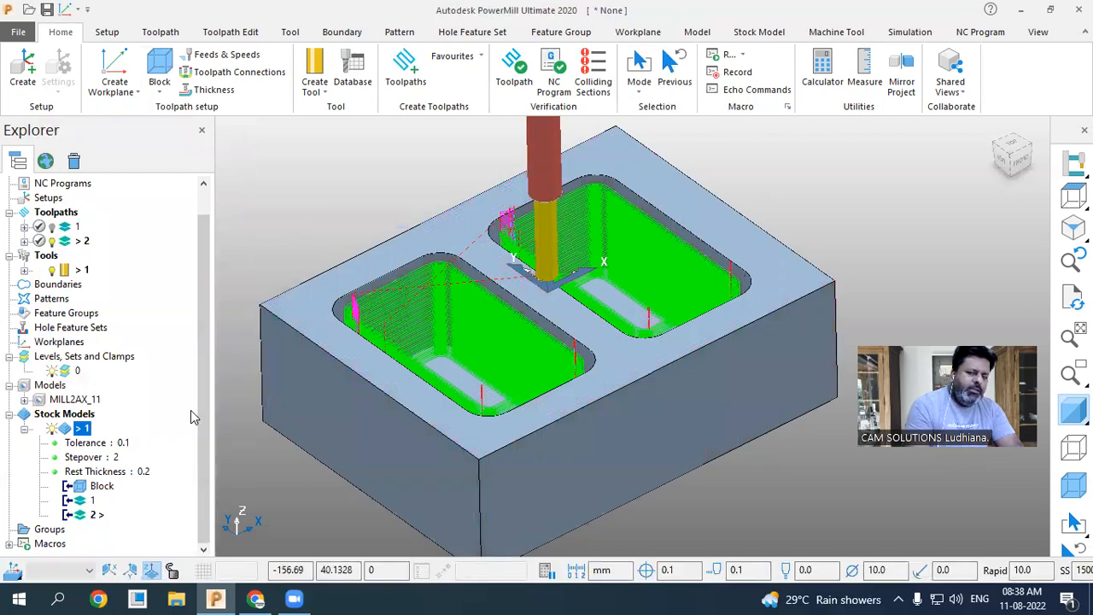
- Hide toolpath 2 and compare the stock model at its Block, toolpath 1 and toolpath 2 states
{"action": "left_click", "coordinate": [54, 245]}
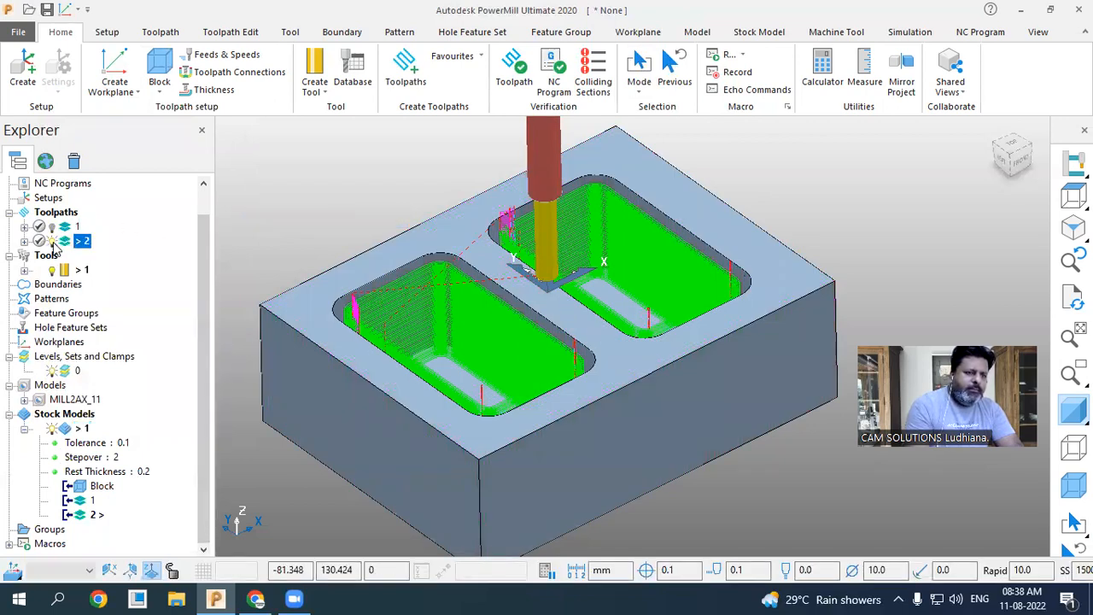
{"action": "left_click", "coordinate": [53, 243]}
{"action": "left_click", "coordinate": [85, 486]}
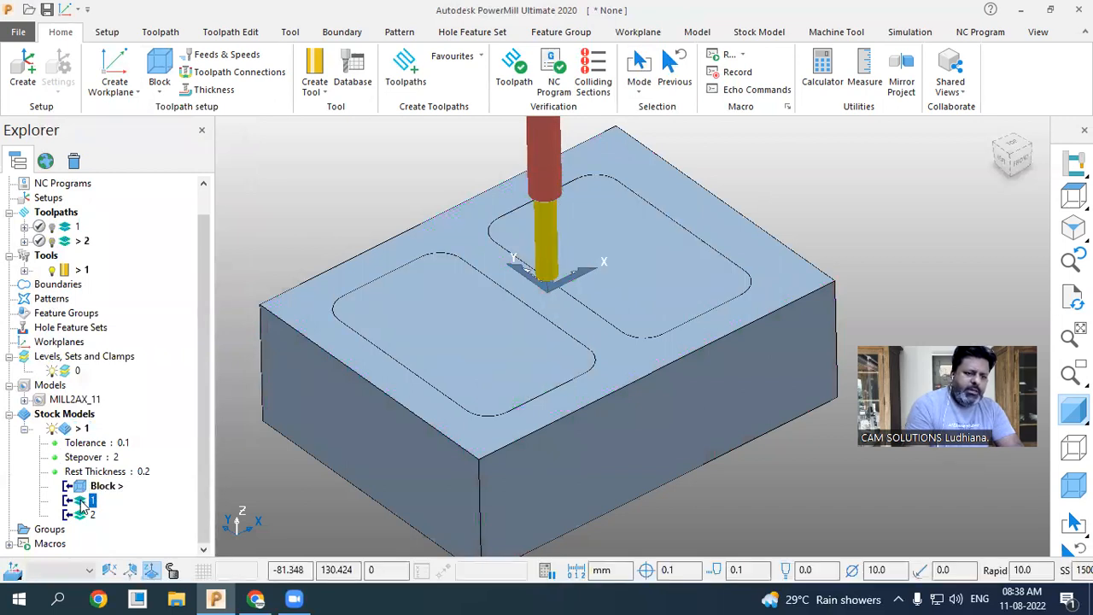
{"action": "left_click", "coordinate": [82, 502]}
{"action": "left_click", "coordinate": [77, 516]}
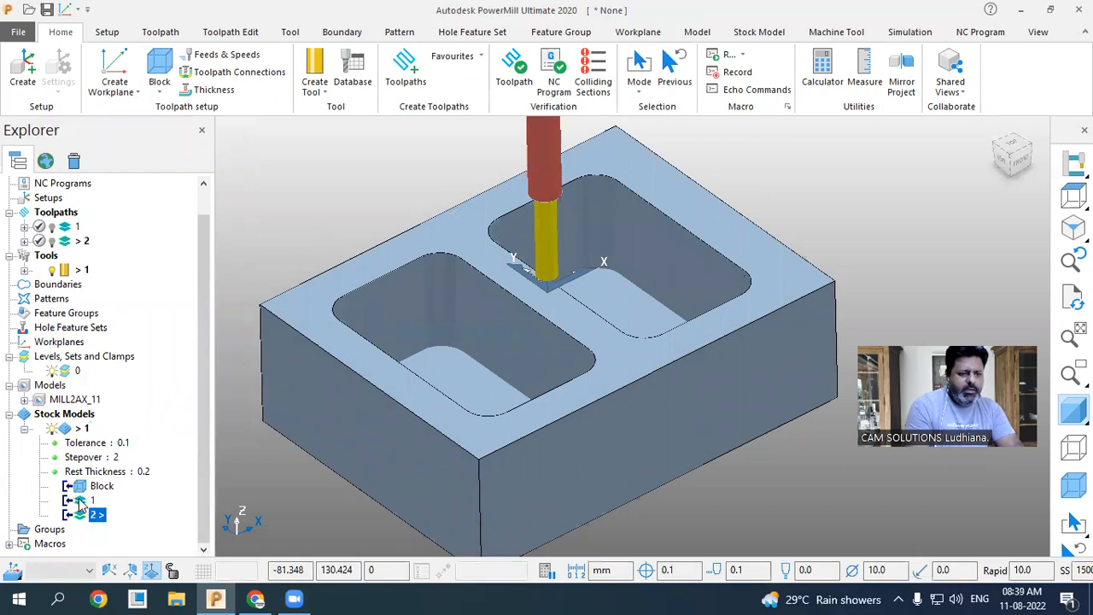
- Switch stock model 1 back and forth between its Block, toolpath 1 and toolpath 2 states to compare the remaining material
{"action": "left_click", "coordinate": [82, 502]}
{"action": "left_click", "coordinate": [80, 489]}
{"action": "left_click", "coordinate": [80, 502]}
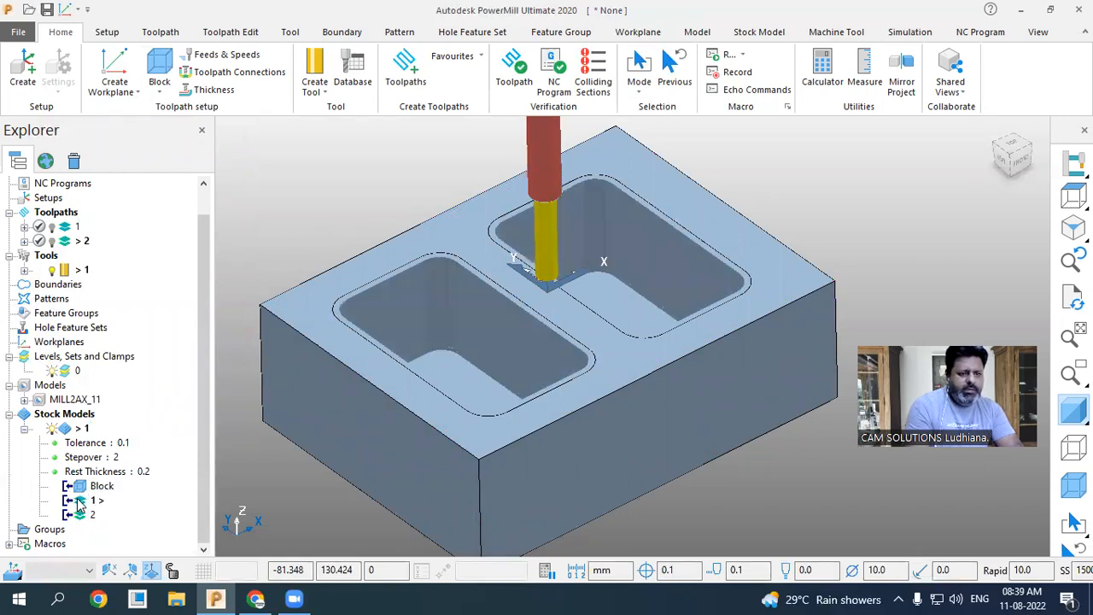
{"action": "left_click", "coordinate": [78, 514]}
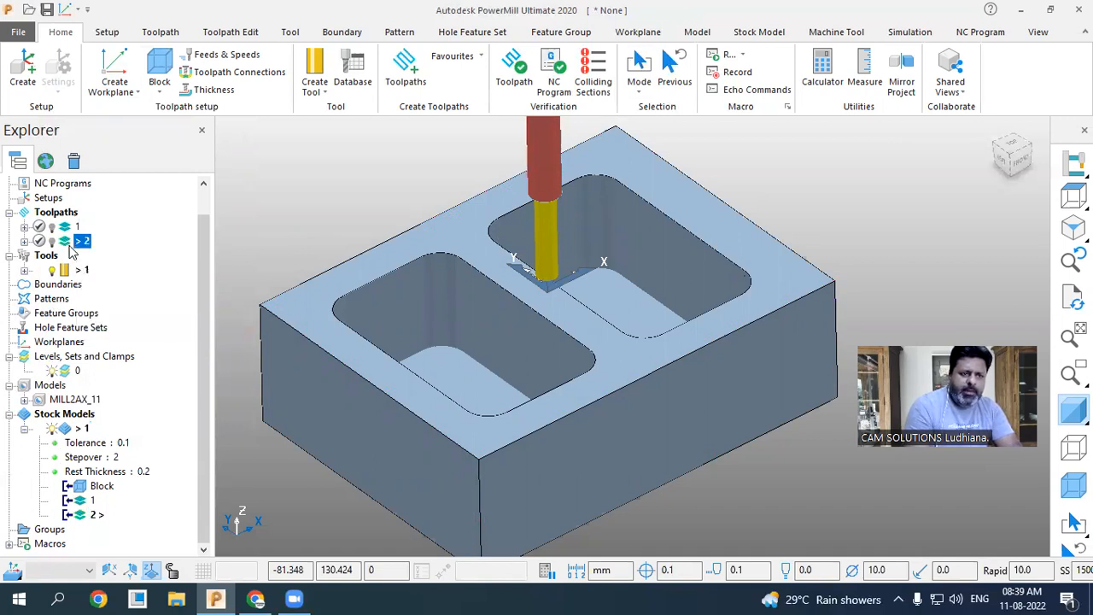
- Remove the toolpath 2 state from stock model 1 and delete toolpath 2
{"action": "right_click", "coordinate": [70, 246]}
{"action": "left_click", "coordinate": [142, 572]}
{"action": "left_click", "coordinate": [245, 560]}
{"action": "right_click", "coordinate": [89, 517]}
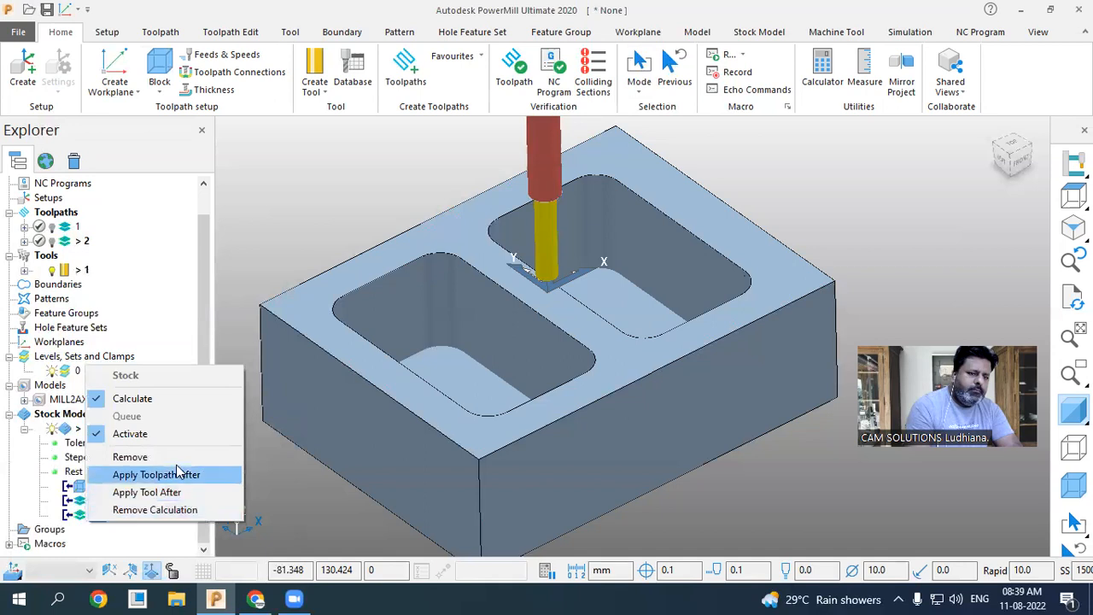
{"action": "left_click", "coordinate": [130, 457]}
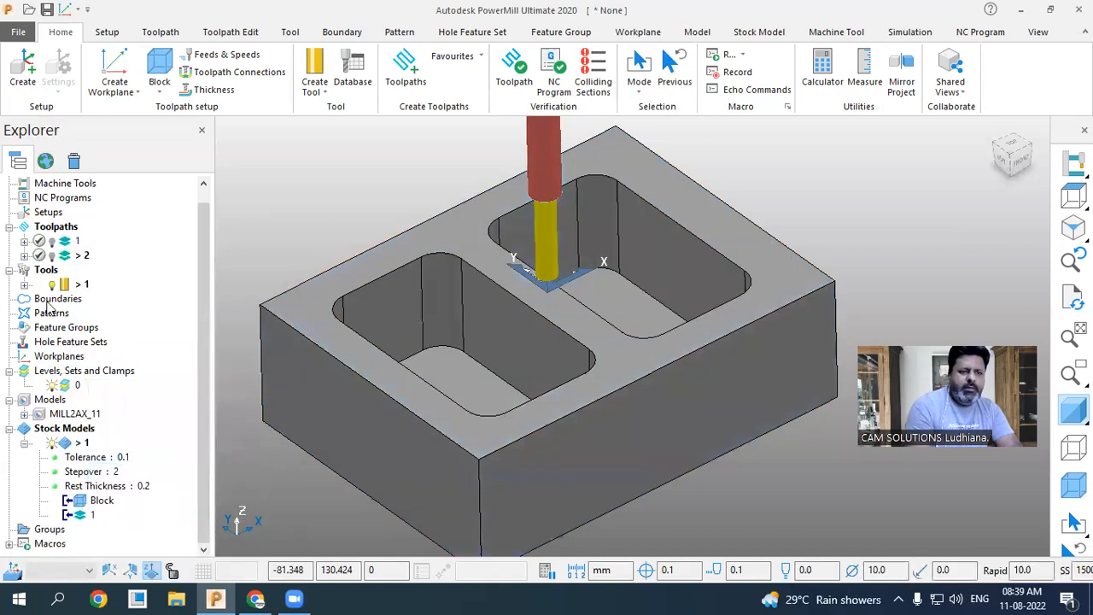
{"action": "right_click", "coordinate": [83, 257]}
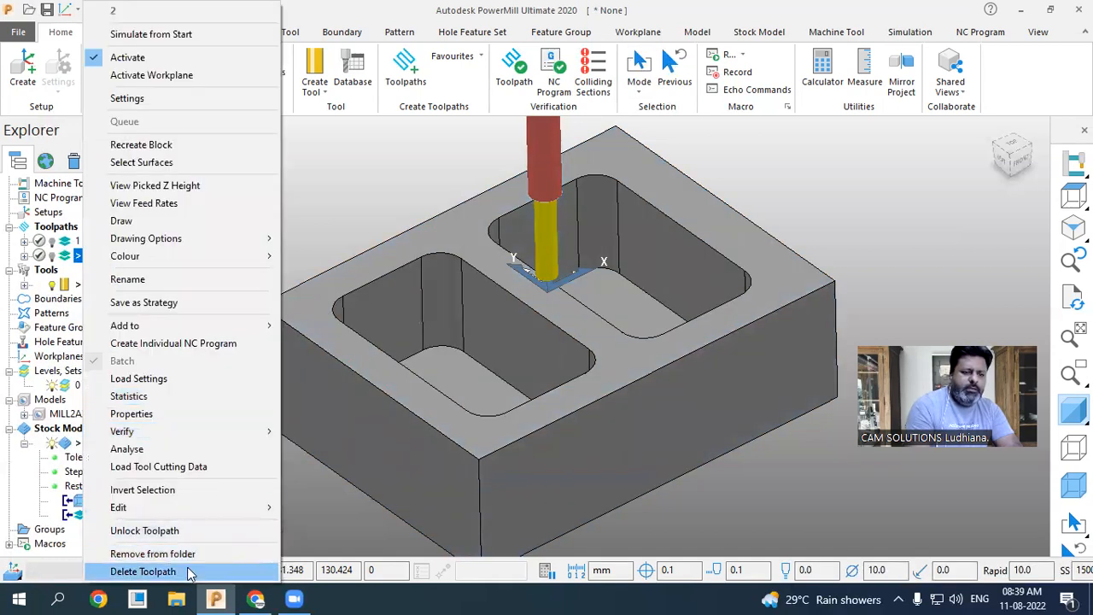
{"action": "left_click", "coordinate": [137, 570]}
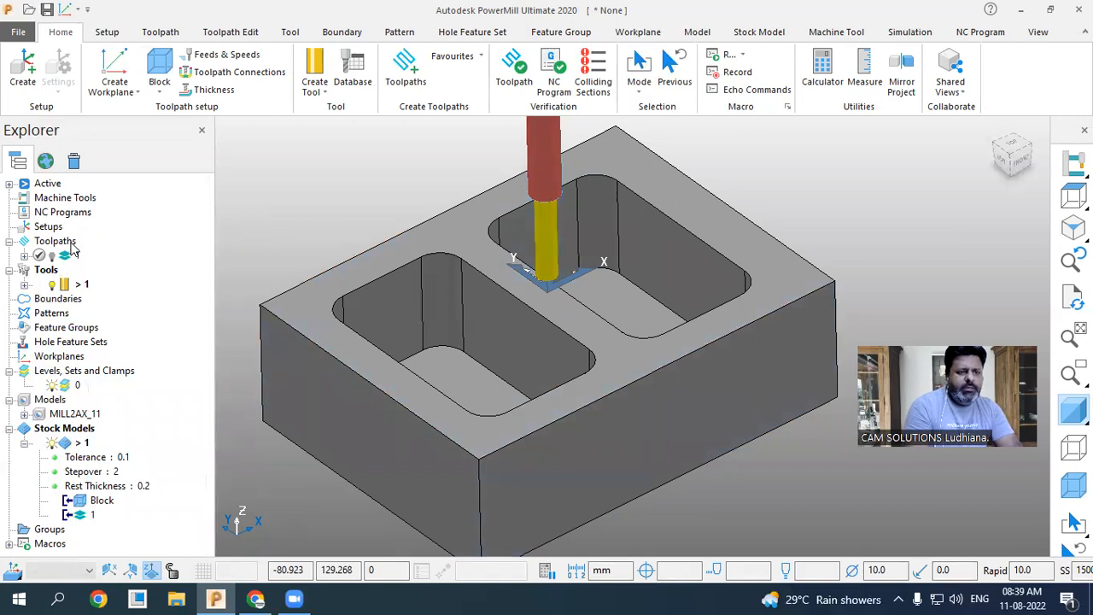
- Create a new toolpath with the Model Rest Area Clearance strategy
{"action": "left_click", "coordinate": [407, 72]}
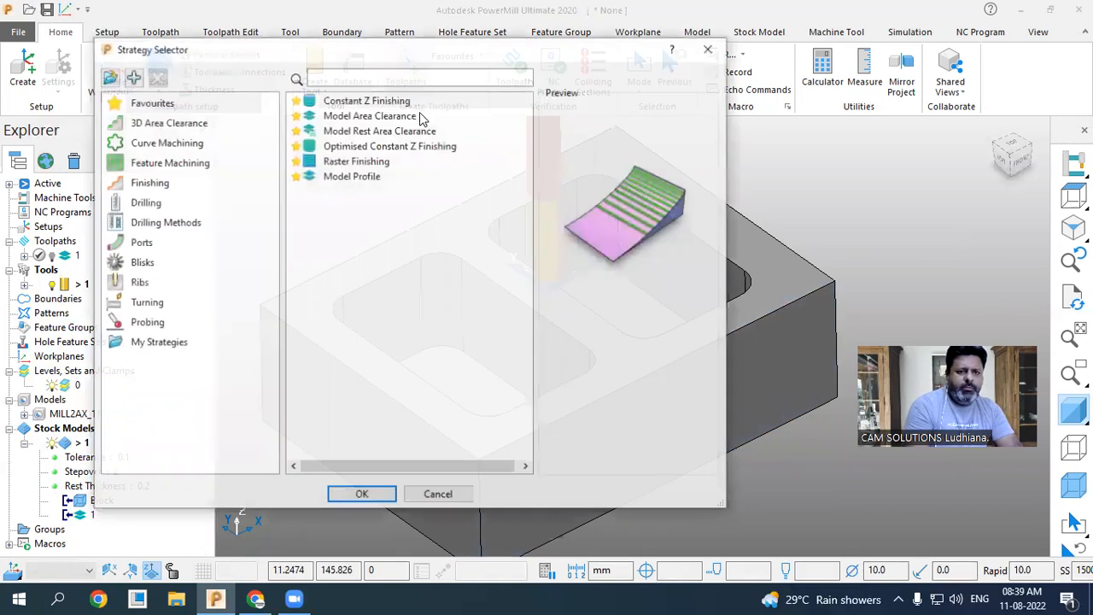
{"action": "left_click", "coordinate": [408, 132]}
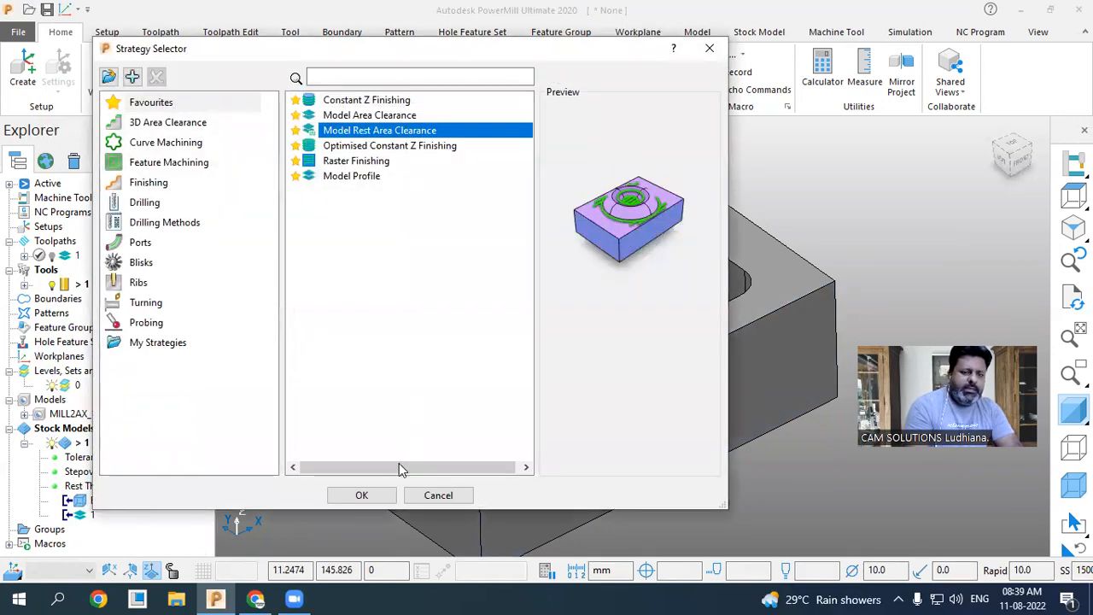
{"action": "left_click", "coordinate": [362, 496]}
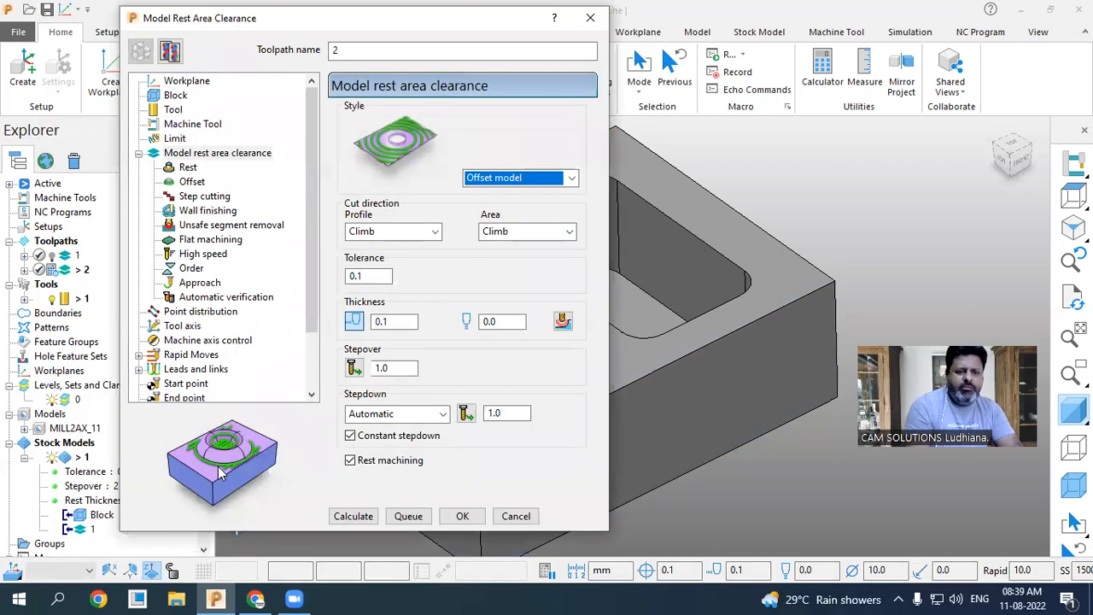
- Set the rest machining reference to stock model 1 with stock model state 1
{"action": "left_click", "coordinate": [189, 169]}
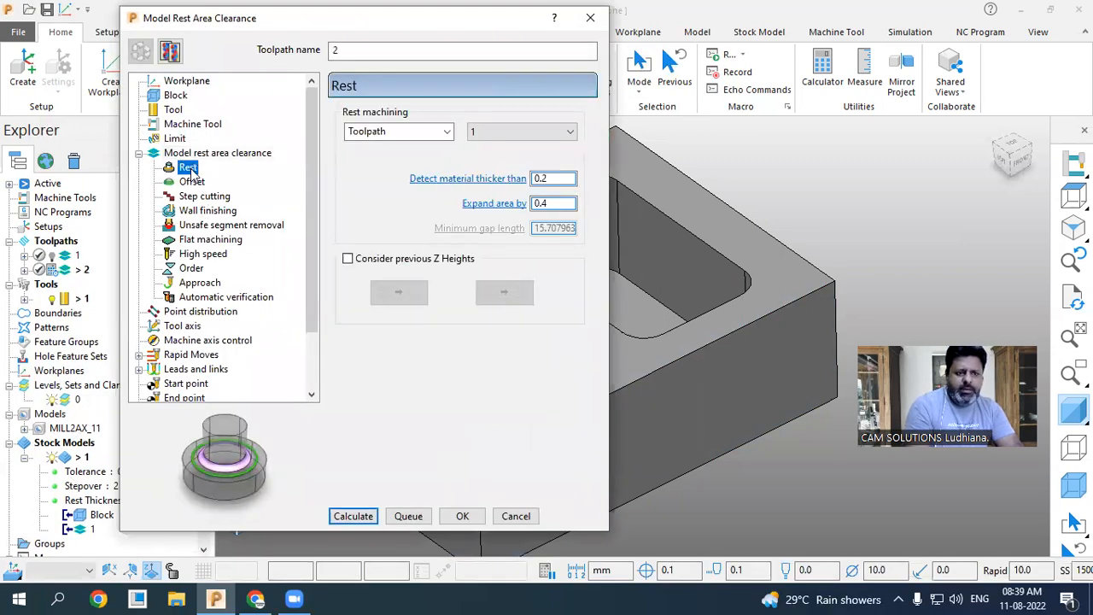
{"action": "left_click", "coordinate": [393, 131]}
{"action": "left_click", "coordinate": [376, 160]}
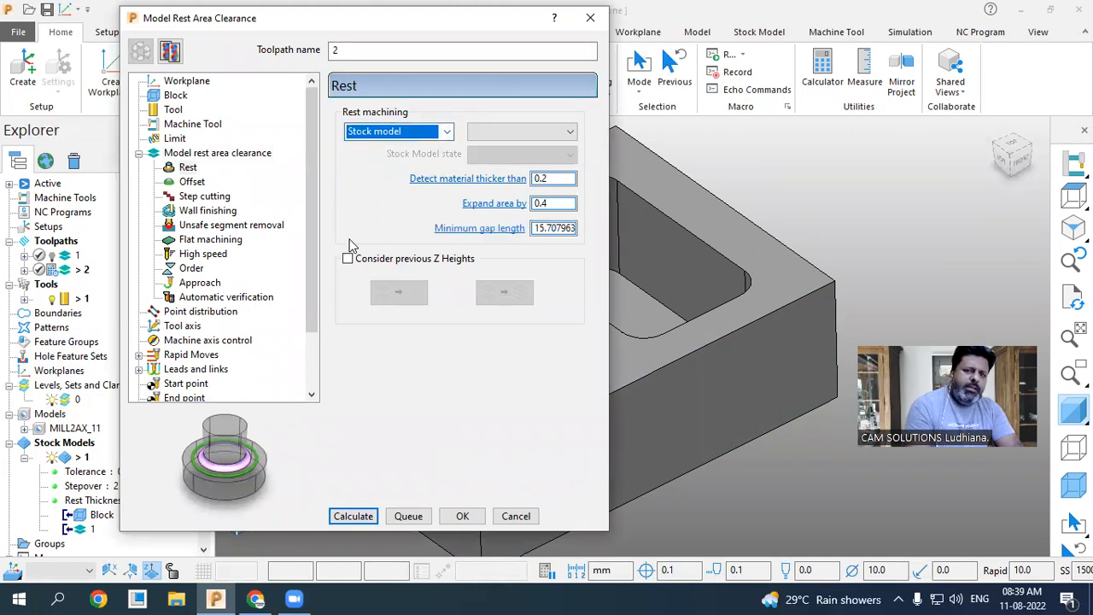
{"action": "left_click", "coordinate": [510, 131]}
{"action": "left_click", "coordinate": [505, 163]}
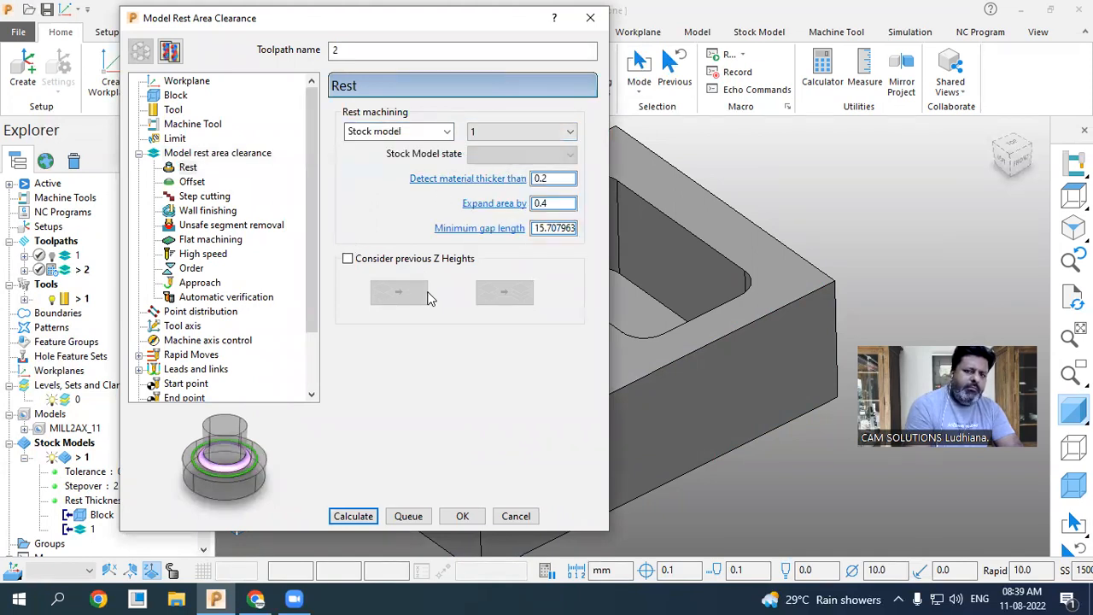
{"action": "left_click", "coordinate": [563, 155]}
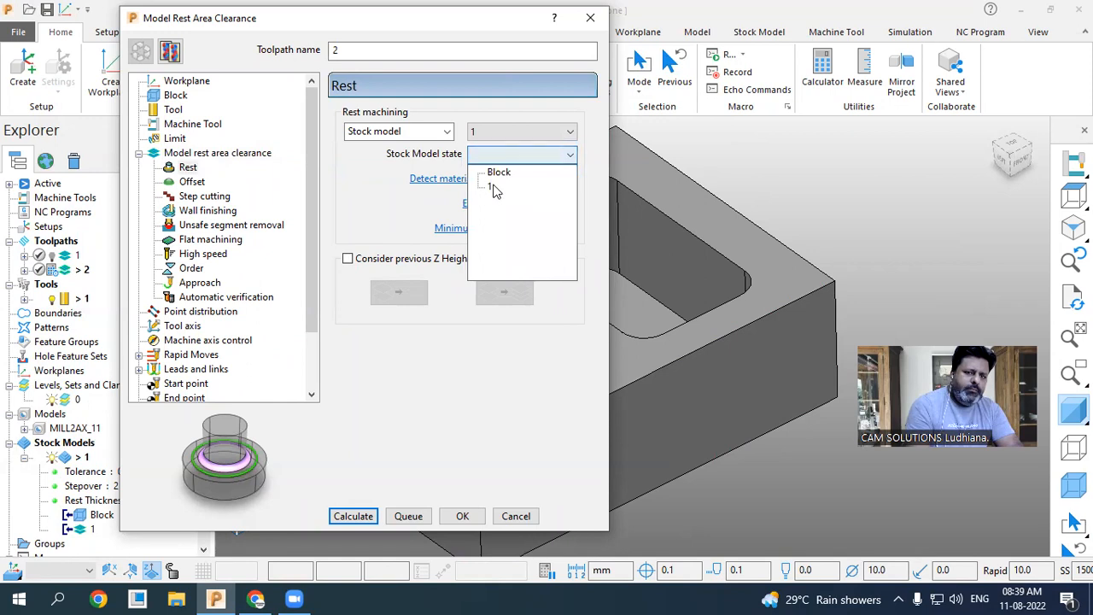
{"action": "left_click", "coordinate": [494, 172]}
{"action": "left_click", "coordinate": [586, 242]}
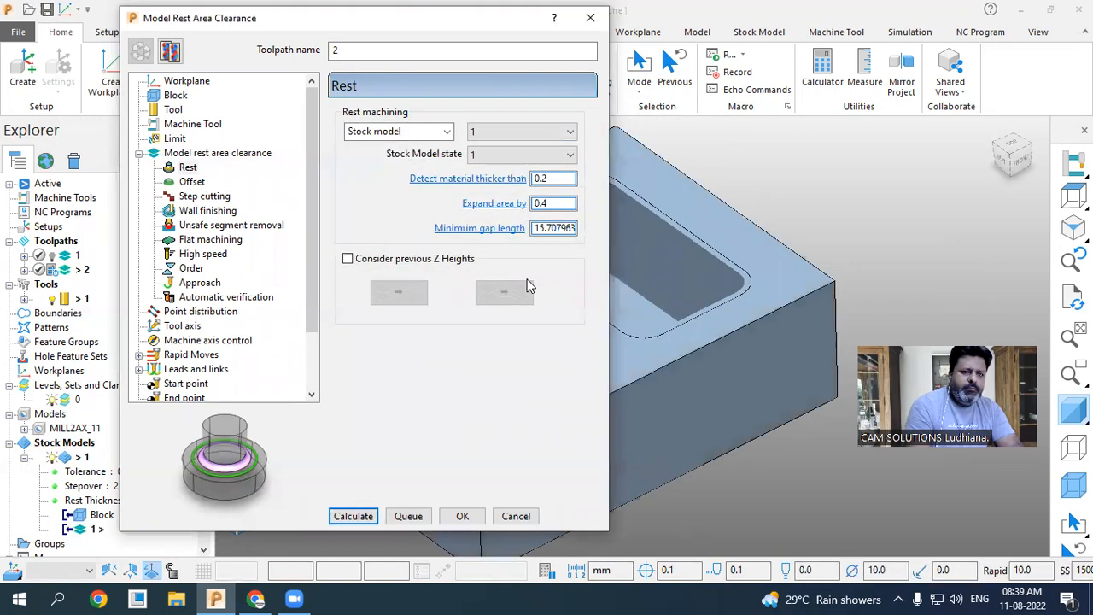
{"action": "scroll", "coordinate": [826, 188], "scroll_direction": "down", "scroll_amount": 3}
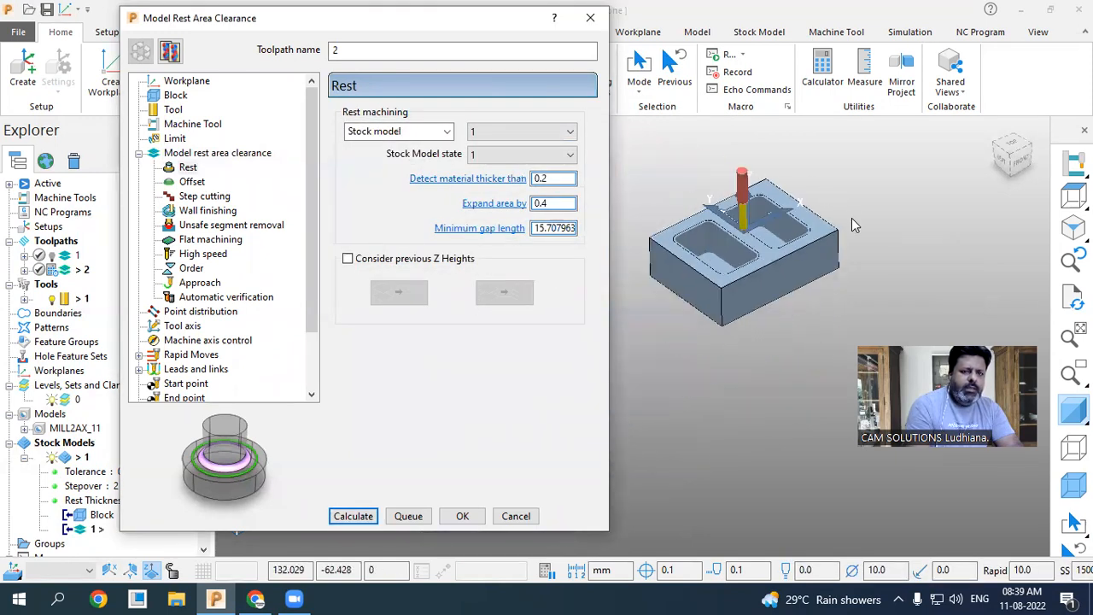
{"action": "scroll", "coordinate": [746, 213], "scroll_direction": "up", "scroll_amount": 2}
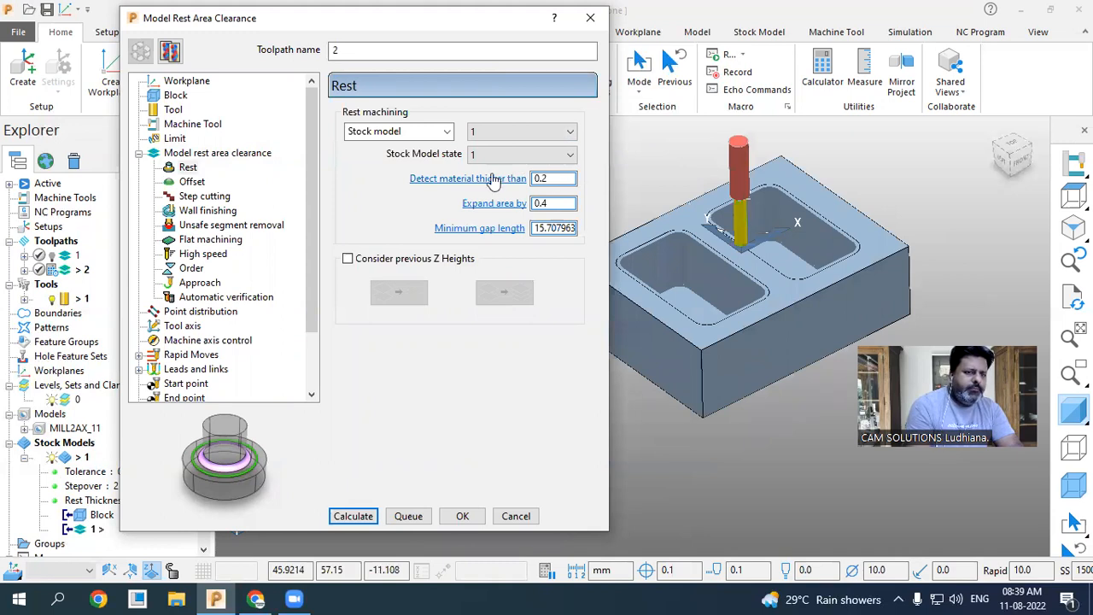
- Calculate the model rest area clearance toolpath and close its settings
{"action": "left_click", "coordinate": [215, 153]}
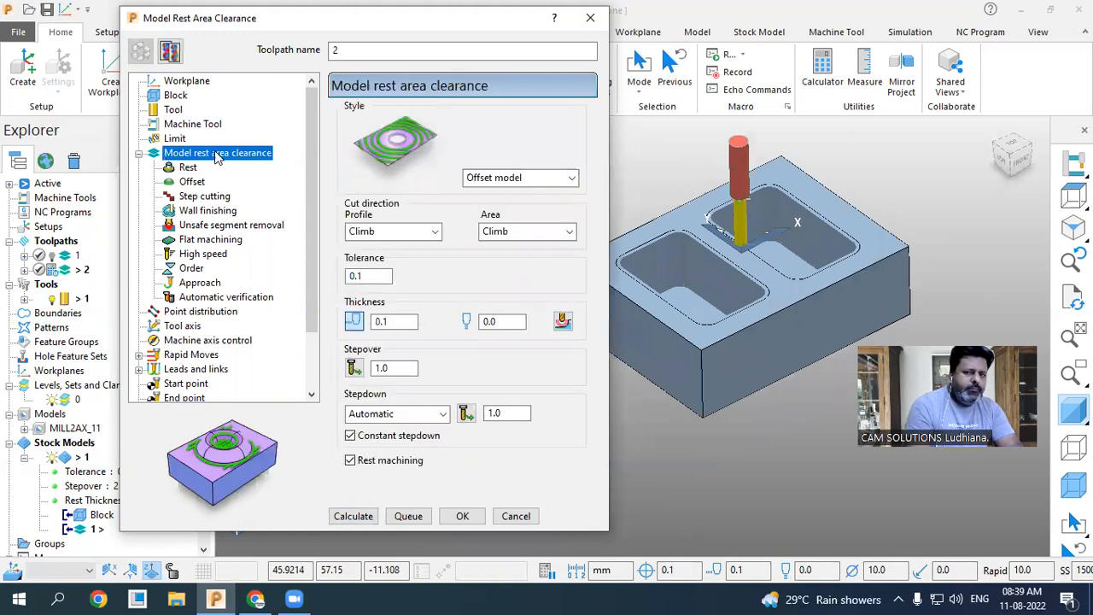
{"action": "left_click", "coordinate": [355, 518]}
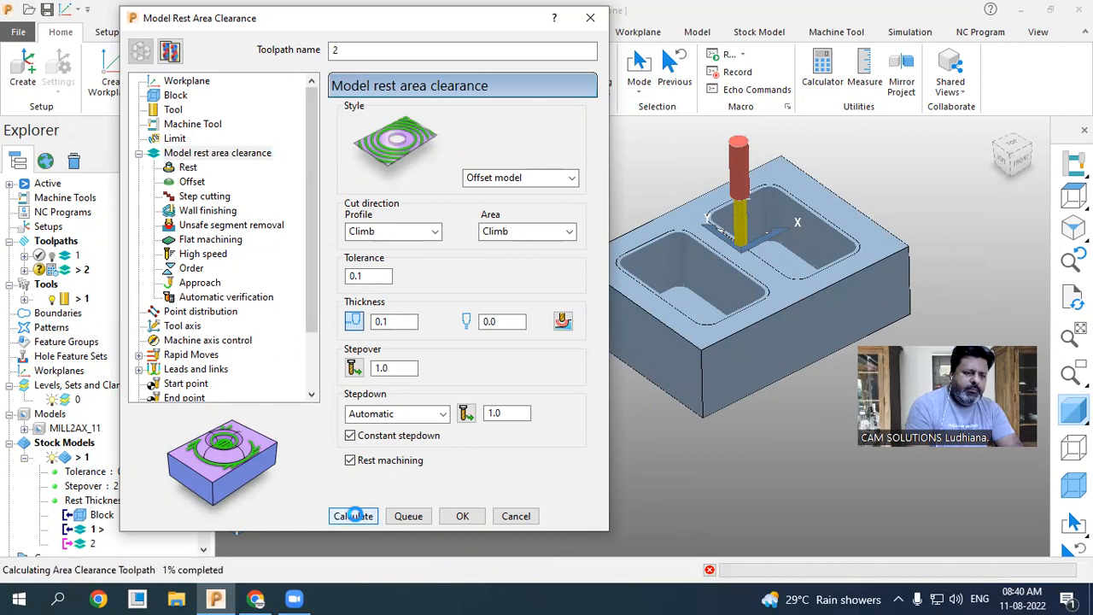
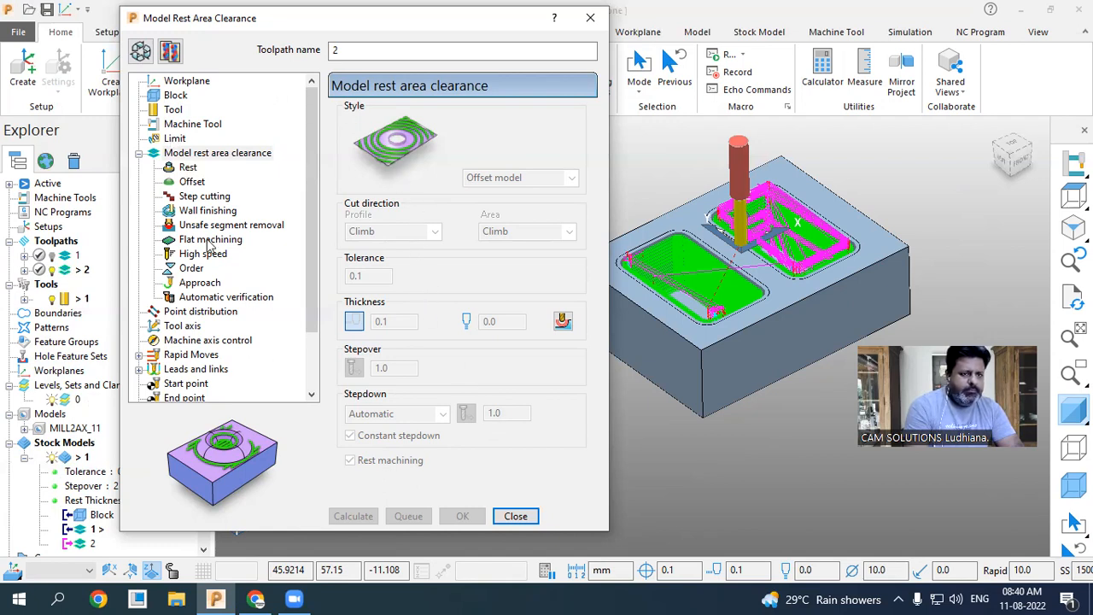
{"action": "left_click", "coordinate": [512, 516]}
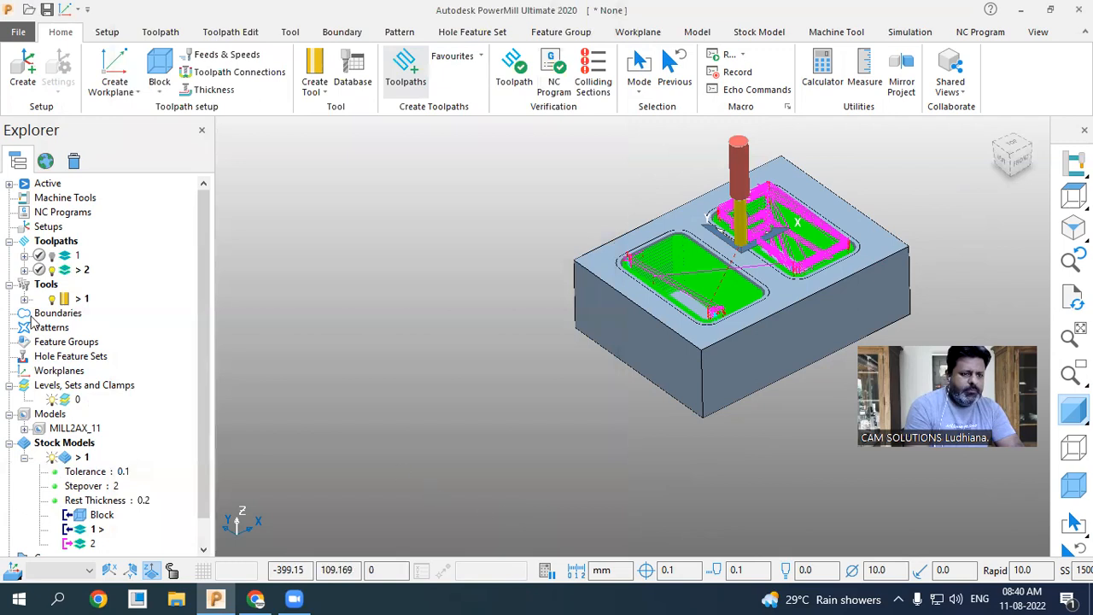
- Recalculate stock model 1, then turn off the part model's shading and hide toolpath 2 to show only the stock
{"action": "scroll", "coordinate": [39, 324], "scroll_direction": "down", "scroll_amount": 1}
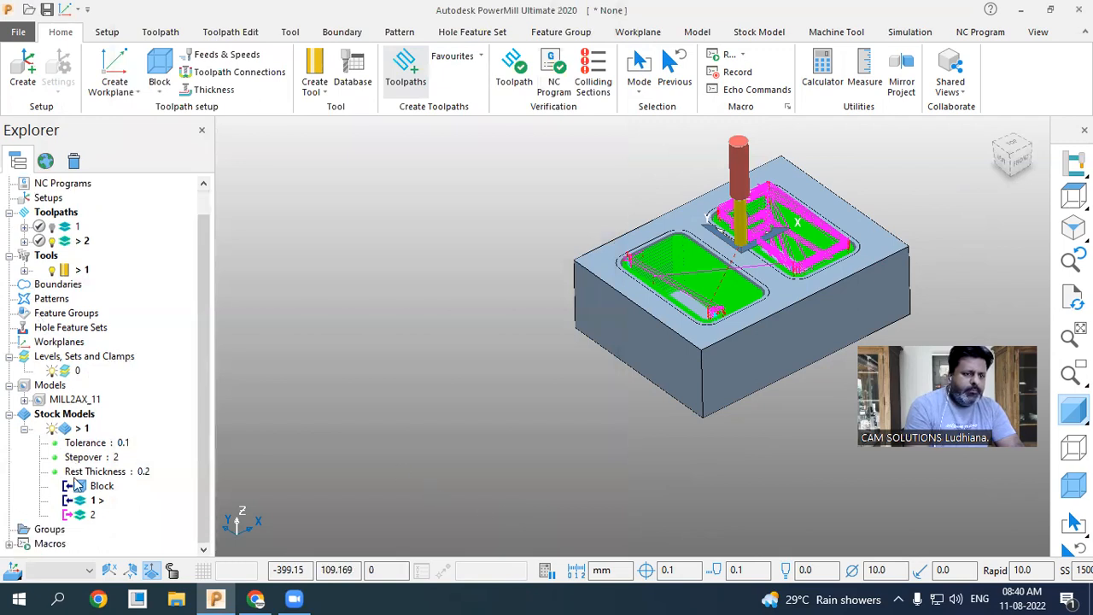
{"action": "right_click", "coordinate": [85, 428]}
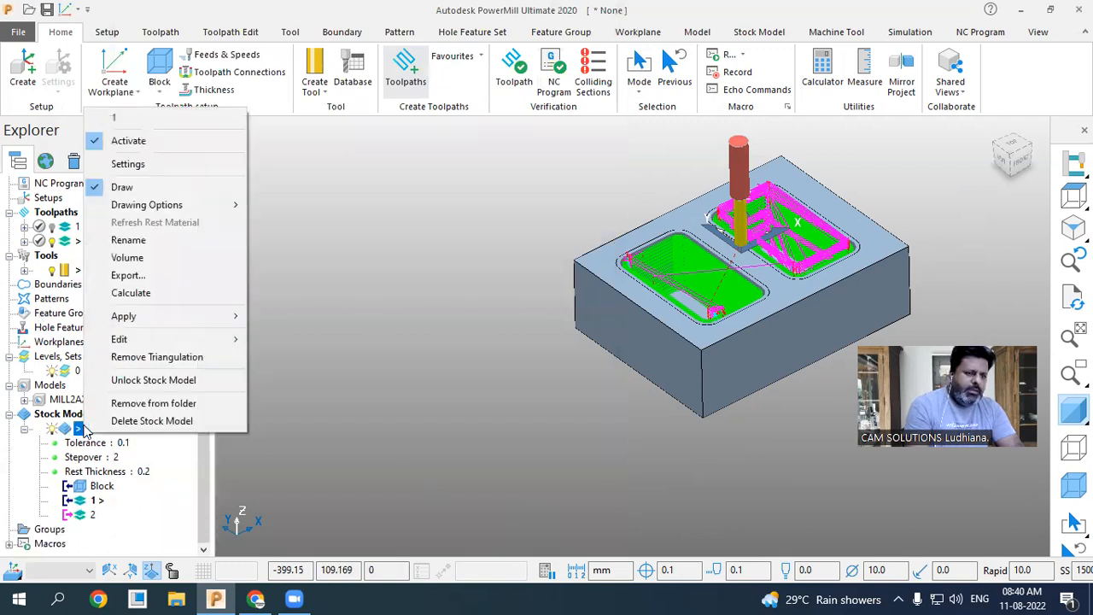
{"action": "left_click", "coordinate": [139, 293]}
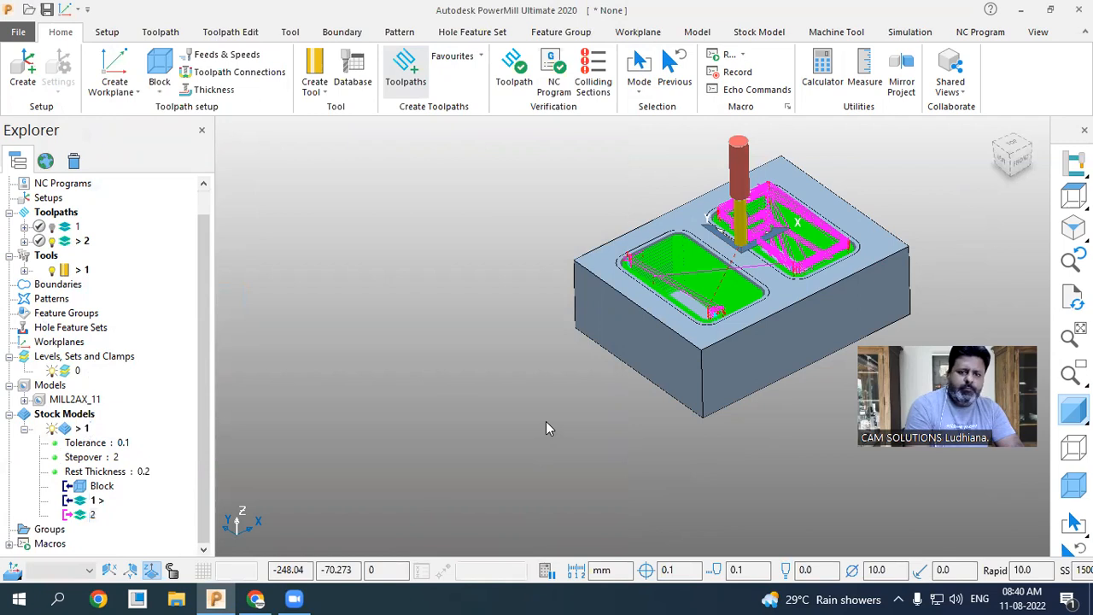
{"action": "left_click", "coordinate": [55, 430]}
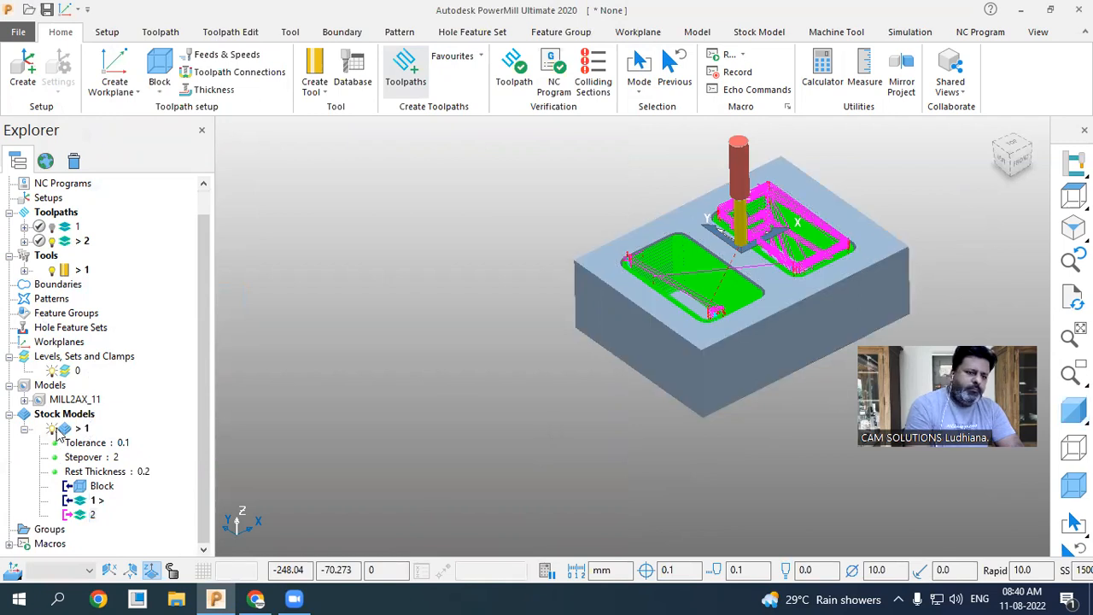
{"action": "left_click", "coordinate": [52, 243]}
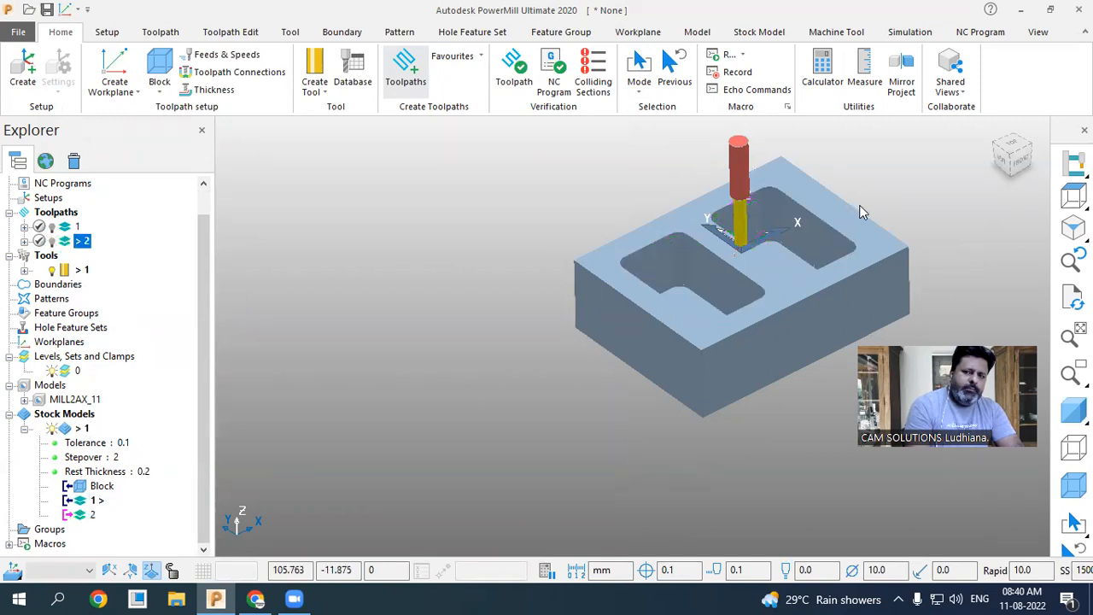
{"action": "scroll", "coordinate": [861, 210], "scroll_direction": "up", "scroll_amount": 4}
{"action": "scroll", "coordinate": [484, 288], "scroll_direction": "down", "scroll_amount": 2}
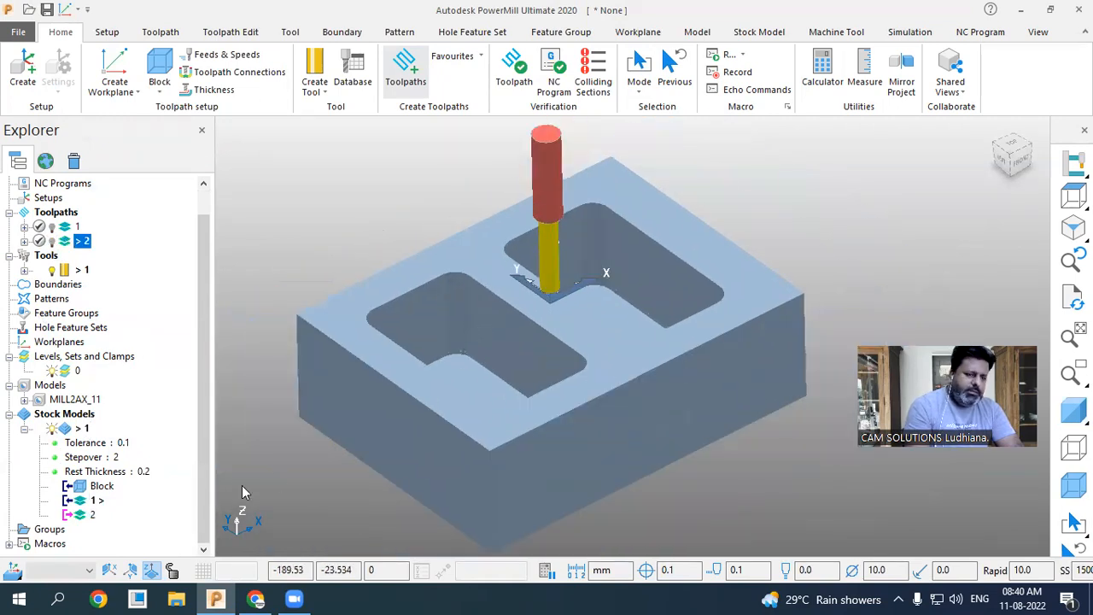
- Check the Block, toolpath 1 and new toolpath 2 entries of stock model 1
{"action": "left_click", "coordinate": [82, 489]}
{"action": "left_click", "coordinate": [81, 500]}
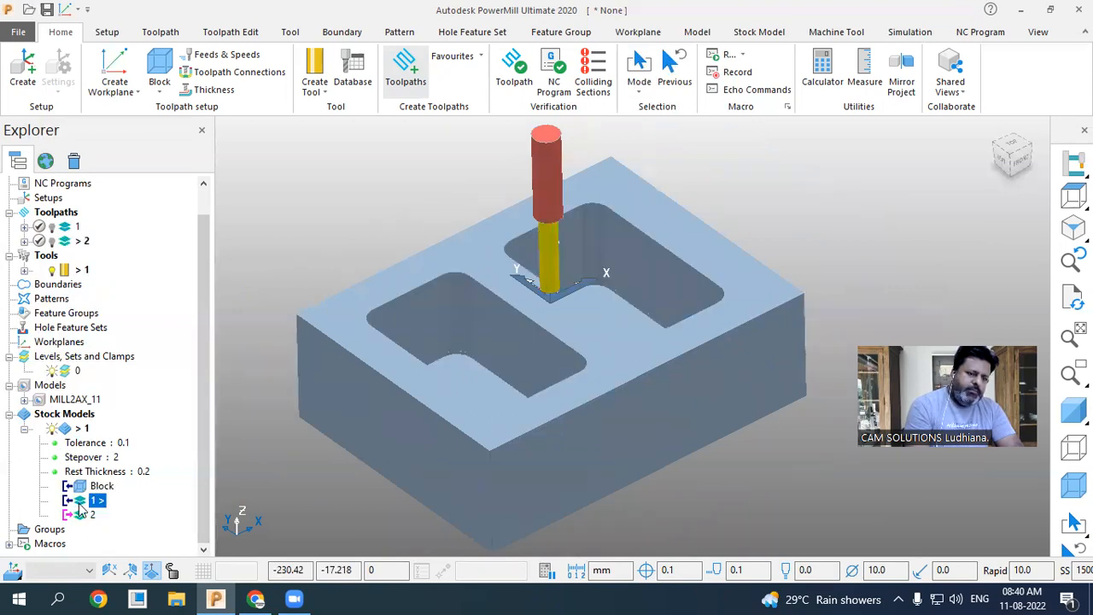
{"action": "left_click", "coordinate": [78, 516]}
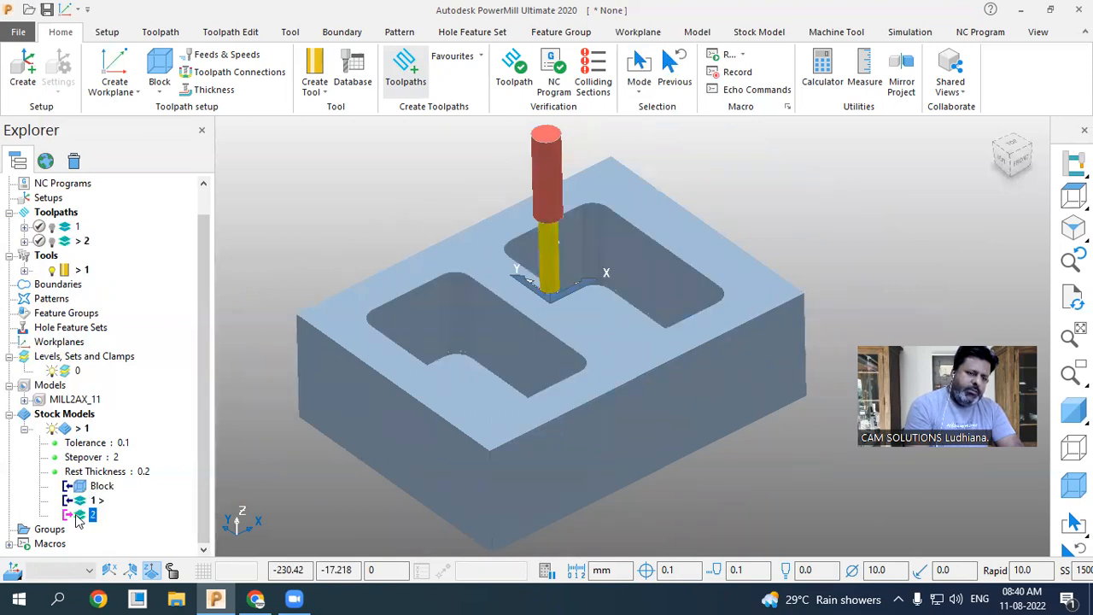
{"action": "left_click", "coordinate": [82, 500]}
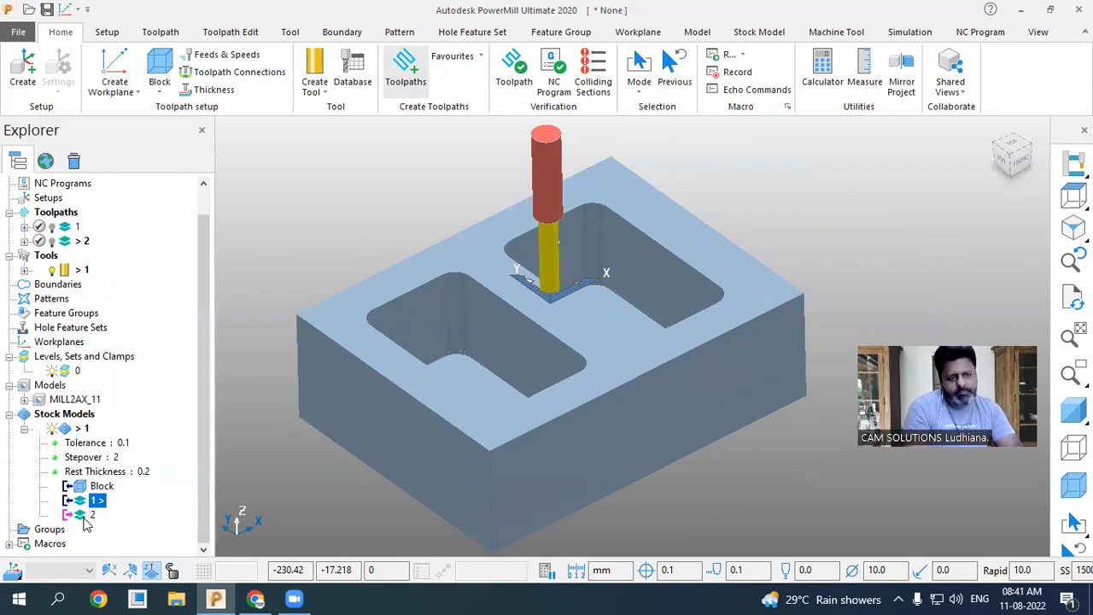
{"action": "left_click", "coordinate": [86, 522]}
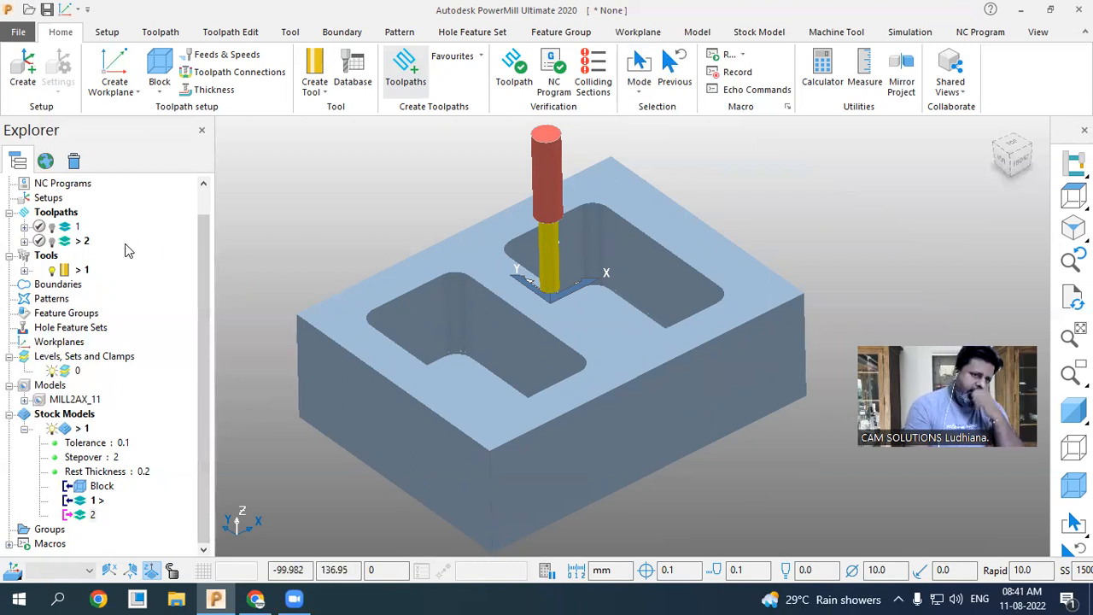
- Show toolpaths 1 and 2 over the stock for inspection and hide both again
{"action": "left_click", "coordinate": [53, 241]}
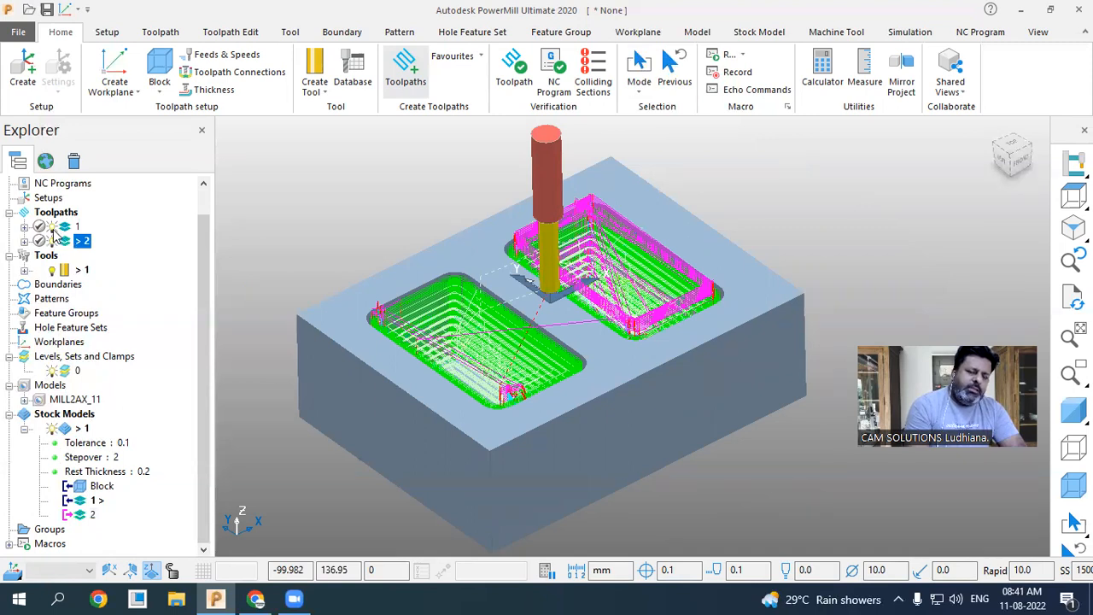
{"action": "left_click", "coordinate": [52, 227]}
{"action": "left_click", "coordinate": [53, 242]}
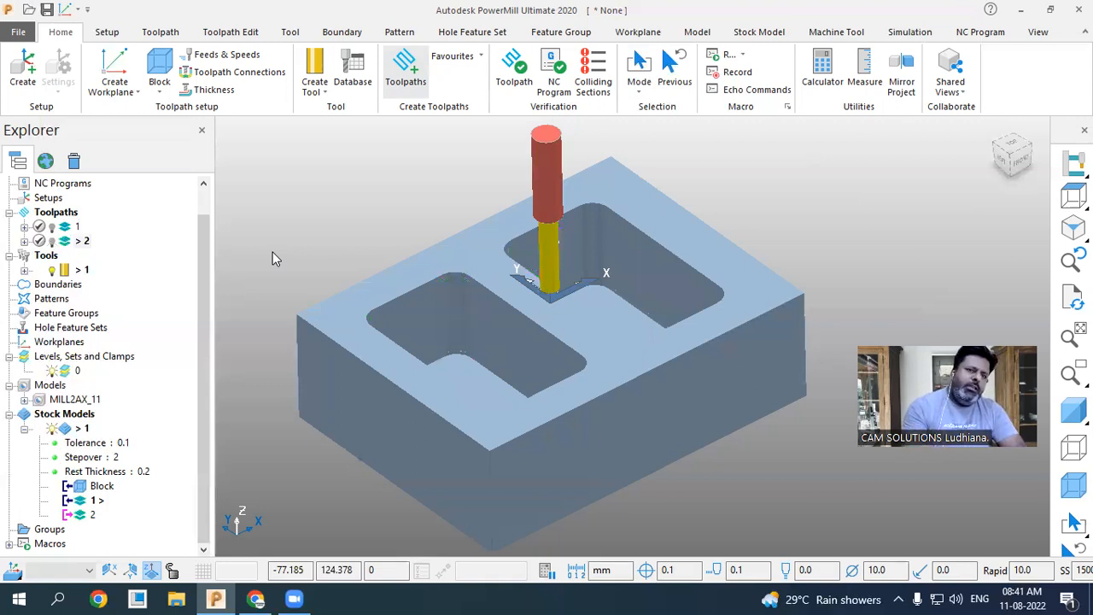
- Review the block definition and its limits, and leave it without making changes
{"action": "left_click", "coordinate": [159, 67]}
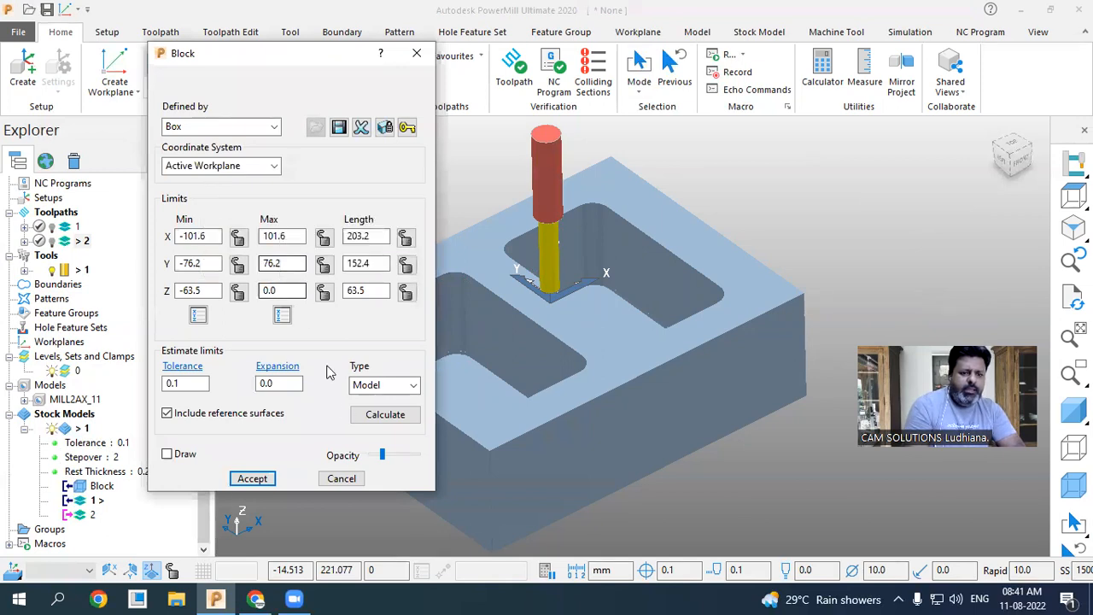
{"action": "left_click", "coordinate": [343, 479]}
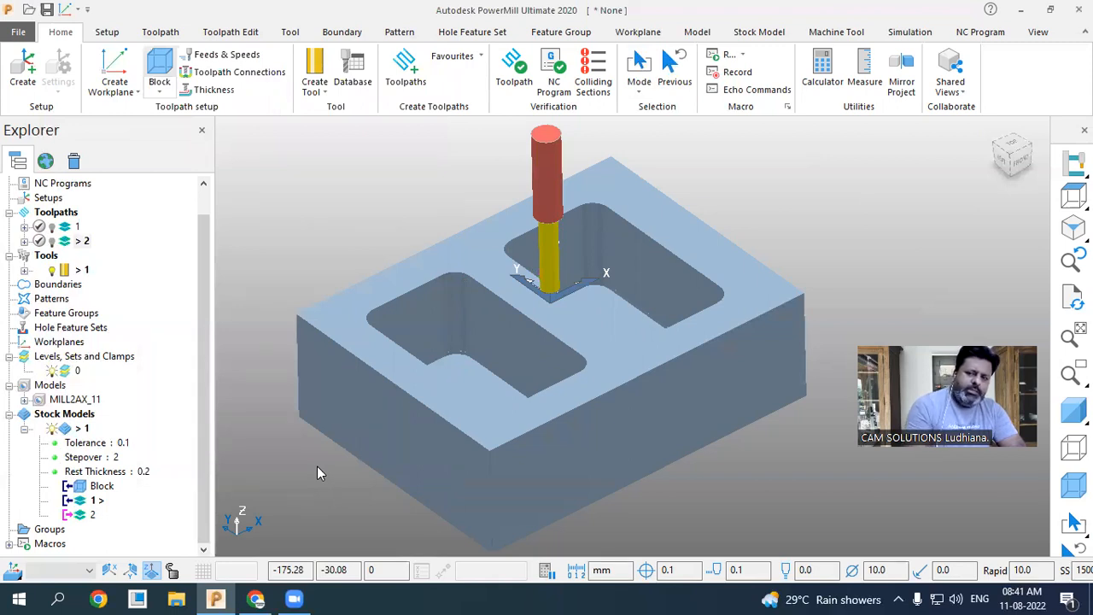
- Display only the rest material of stock model 1, check its toolpath 2 entry, and recalculate the stock model
{"action": "right_click", "coordinate": [81, 428]}
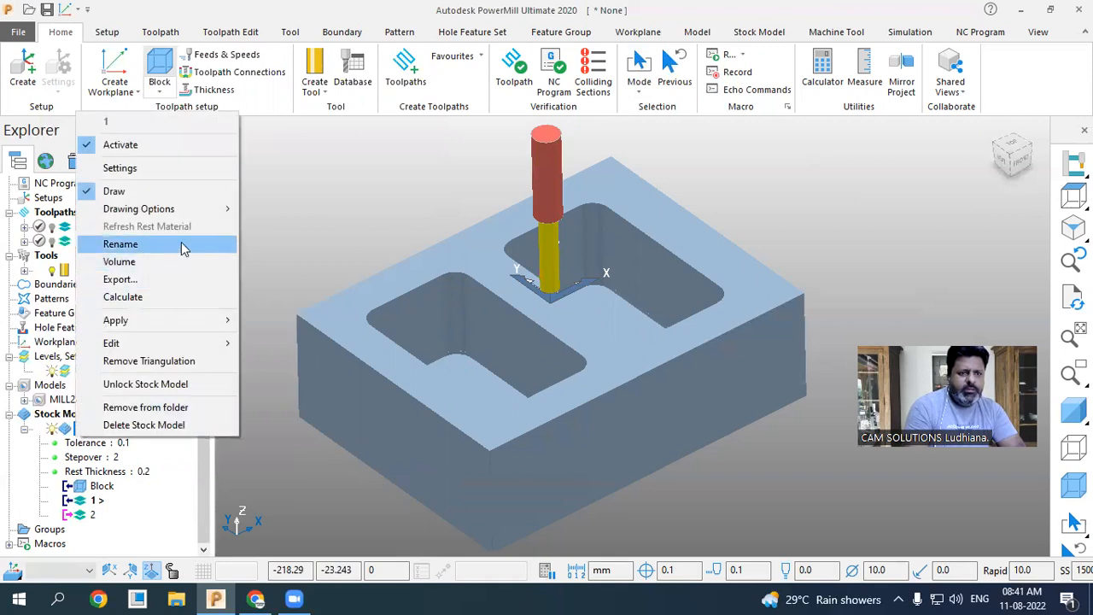
{"action": "mouse_move", "coordinate": [197, 212]}
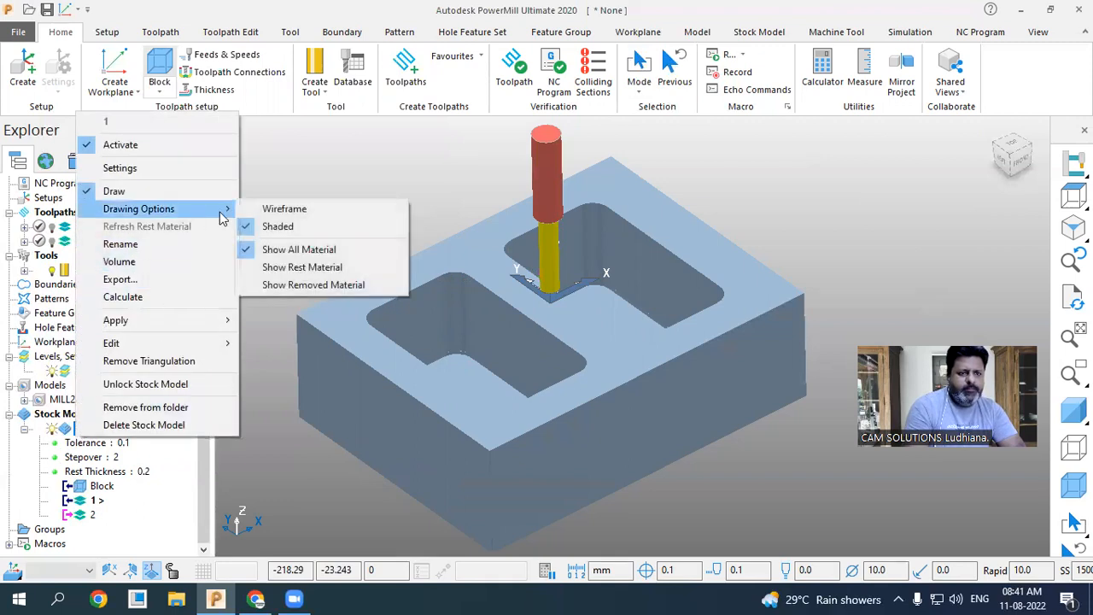
{"action": "left_click", "coordinate": [304, 268]}
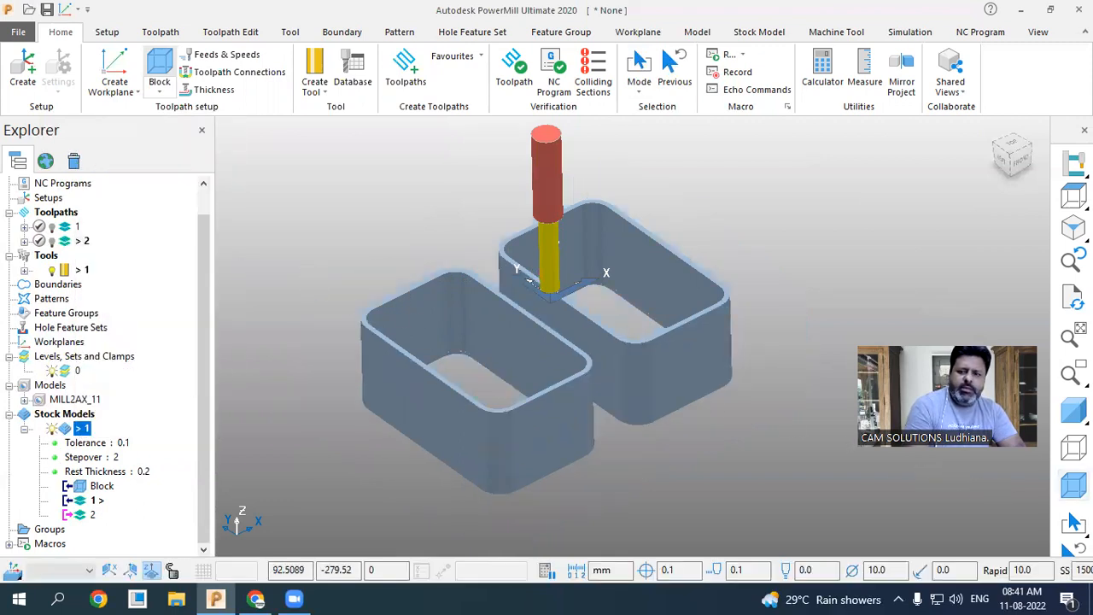
{"action": "left_click", "coordinate": [90, 514]}
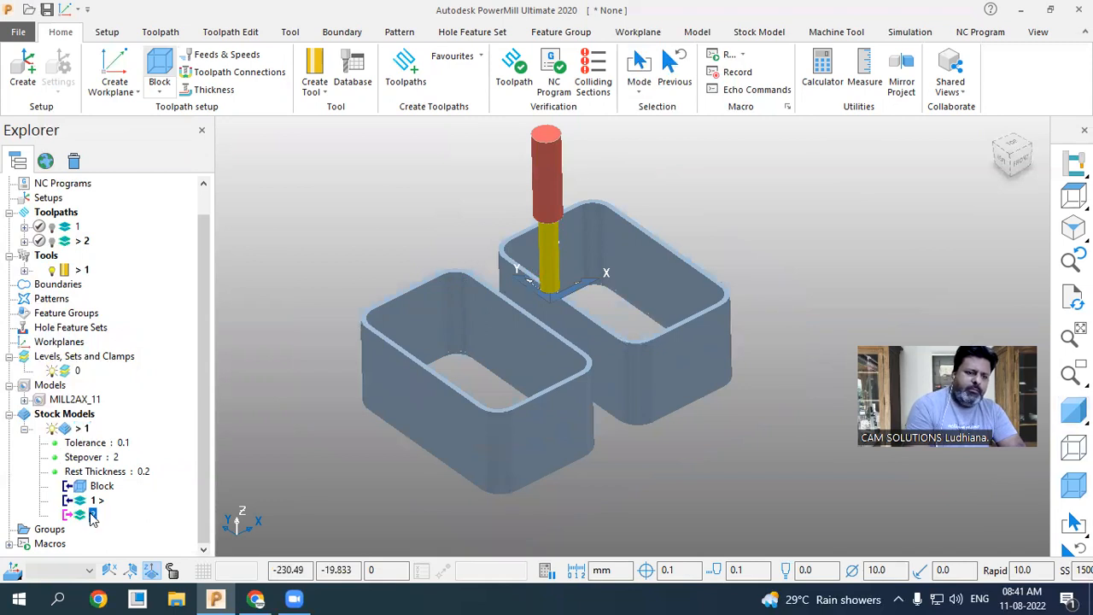
{"action": "right_click", "coordinate": [83, 431]}
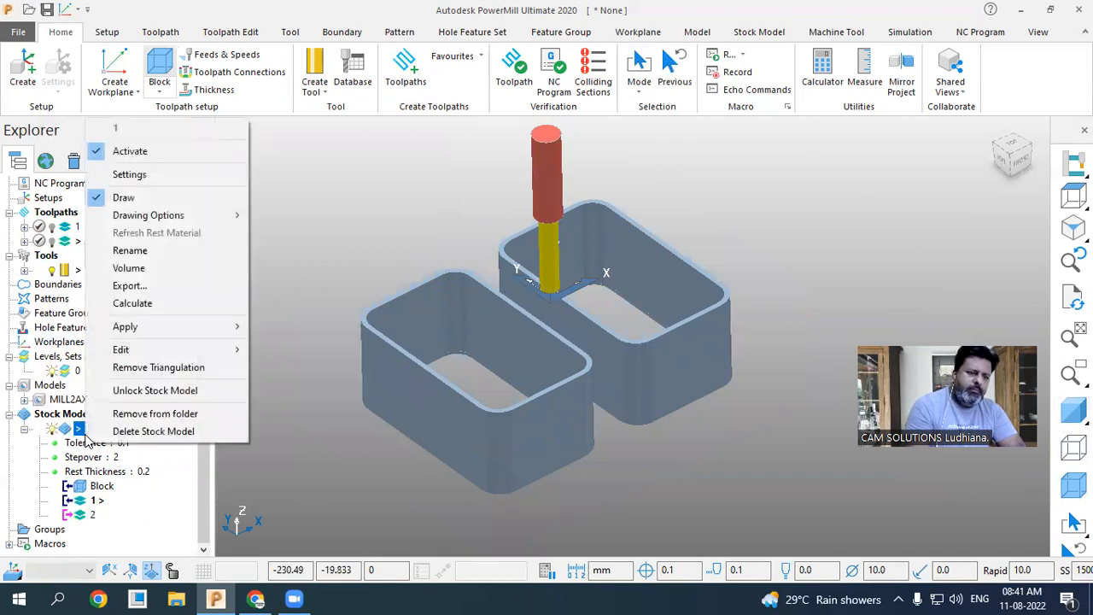
{"action": "left_click", "coordinate": [159, 307]}
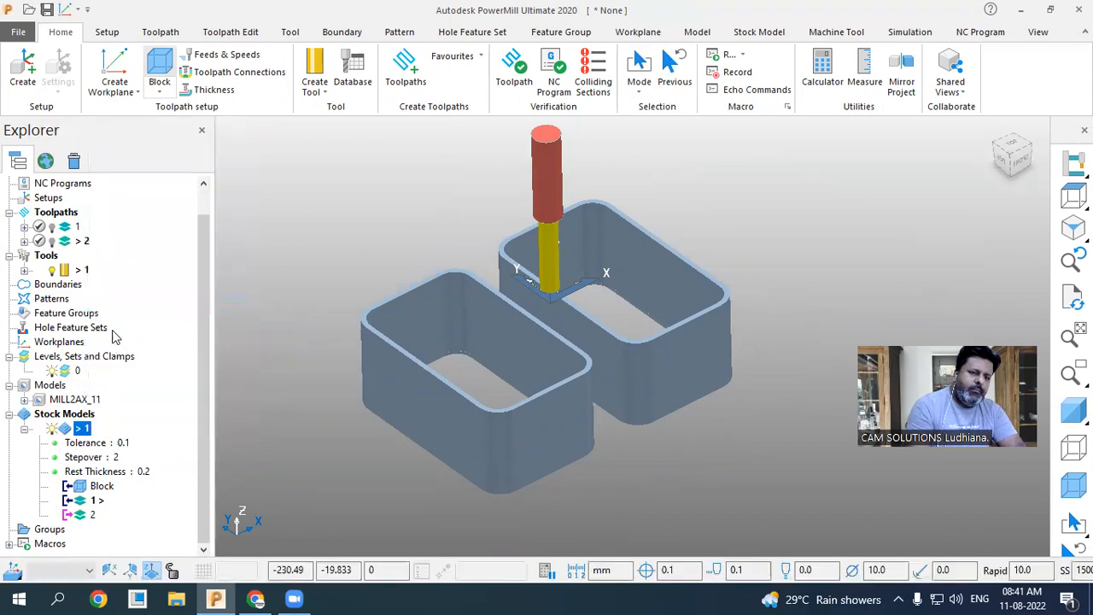
- Add toolpath 2 to stock model 1 and calculate the newly added entry
{"action": "left_click", "coordinate": [83, 241]}
{"action": "right_click", "coordinate": [82, 241]}
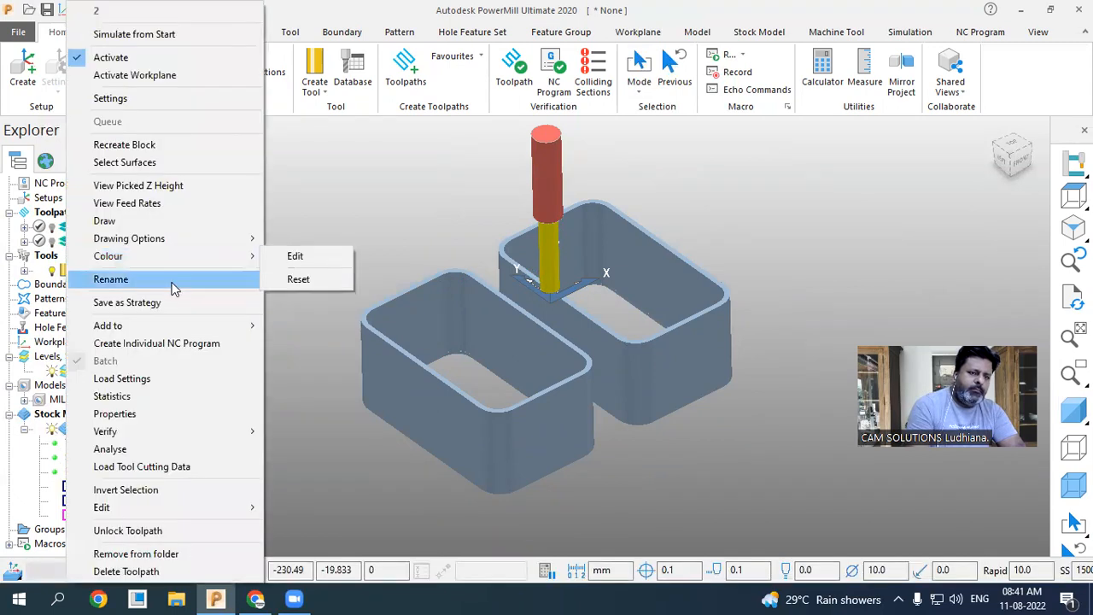
{"action": "mouse_move", "coordinate": [203, 332]}
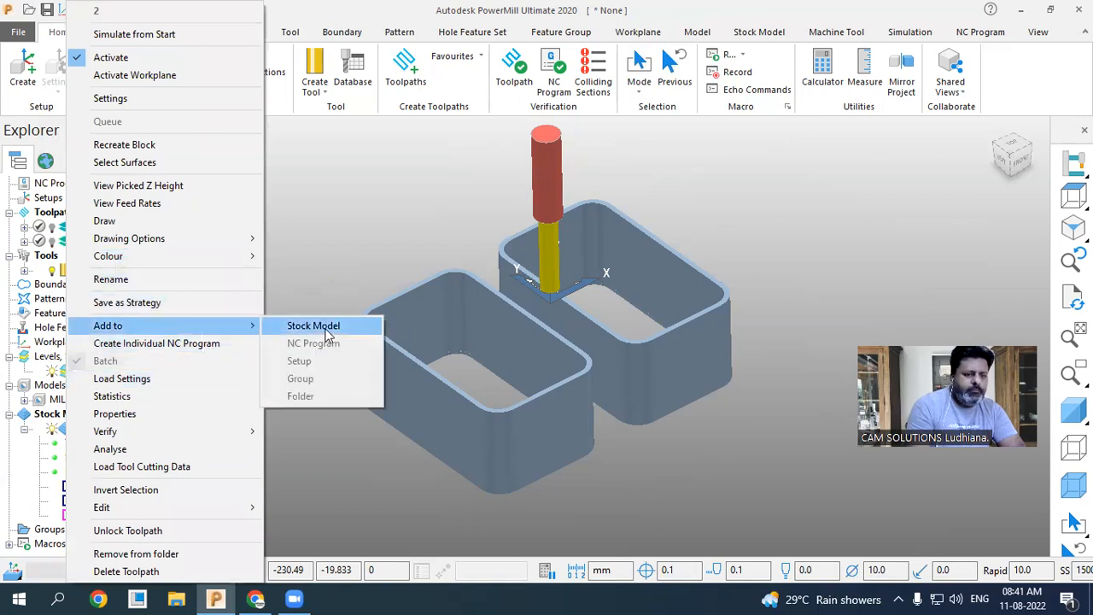
{"action": "left_click", "coordinate": [314, 326]}
{"action": "right_click", "coordinate": [85, 531]}
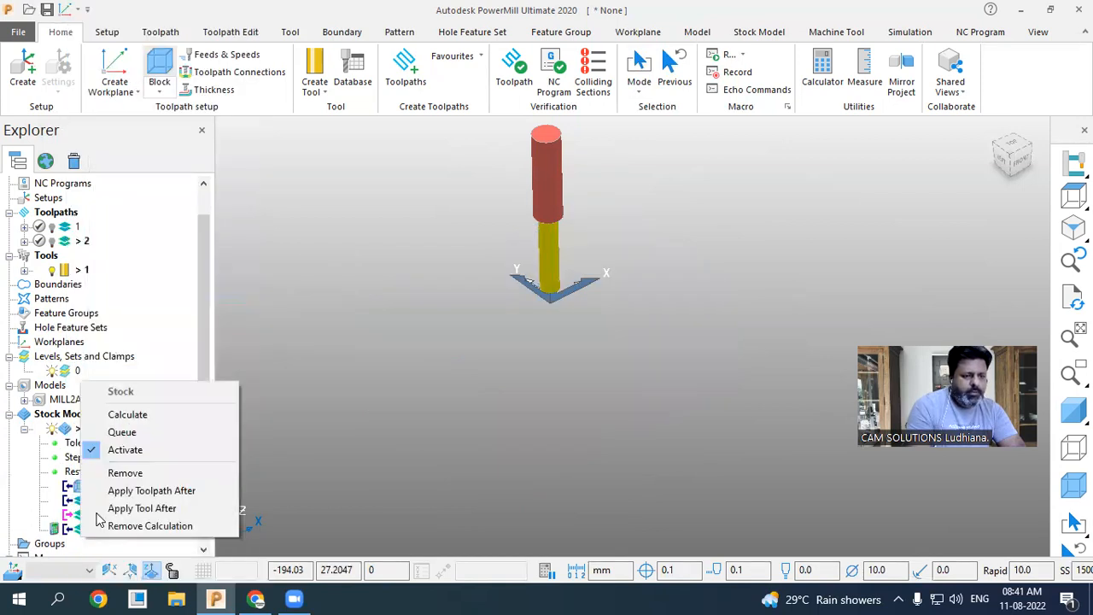
{"action": "left_click", "coordinate": [139, 414]}
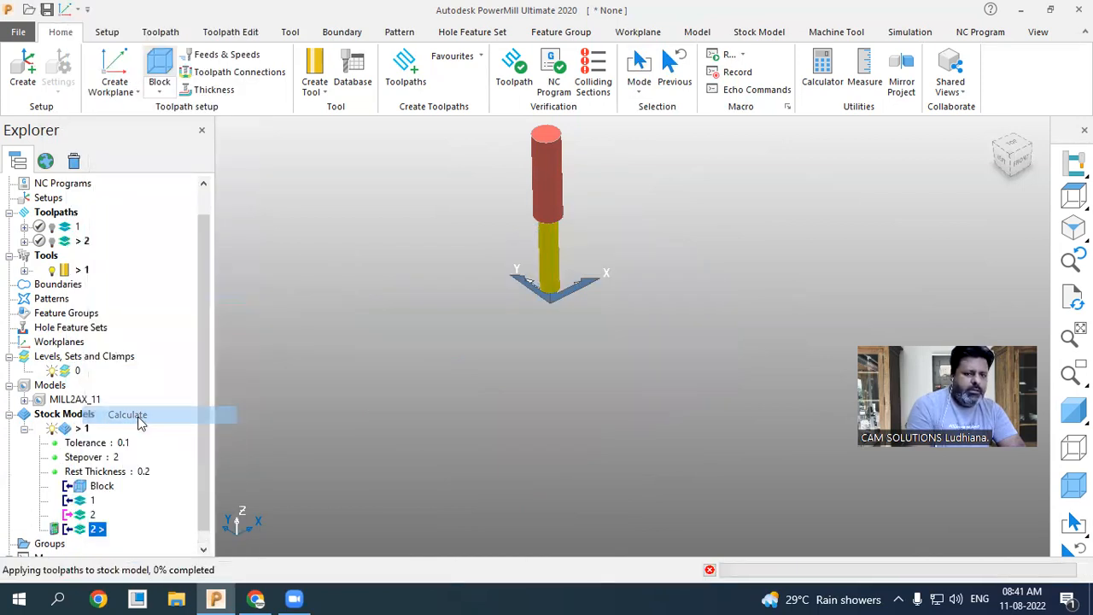
{"action": "left_click", "coordinate": [95, 529]}
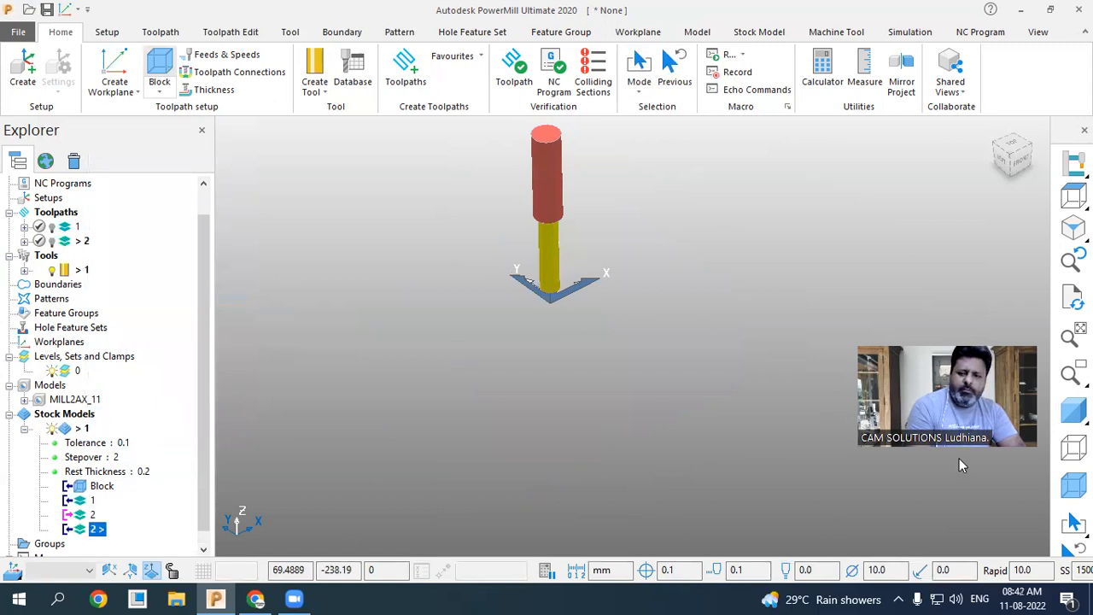
- Turn on the part model's shading and compare the rest material at the Block and applied toolpath 2 states
{"action": "left_click", "coordinate": [1070, 413]}
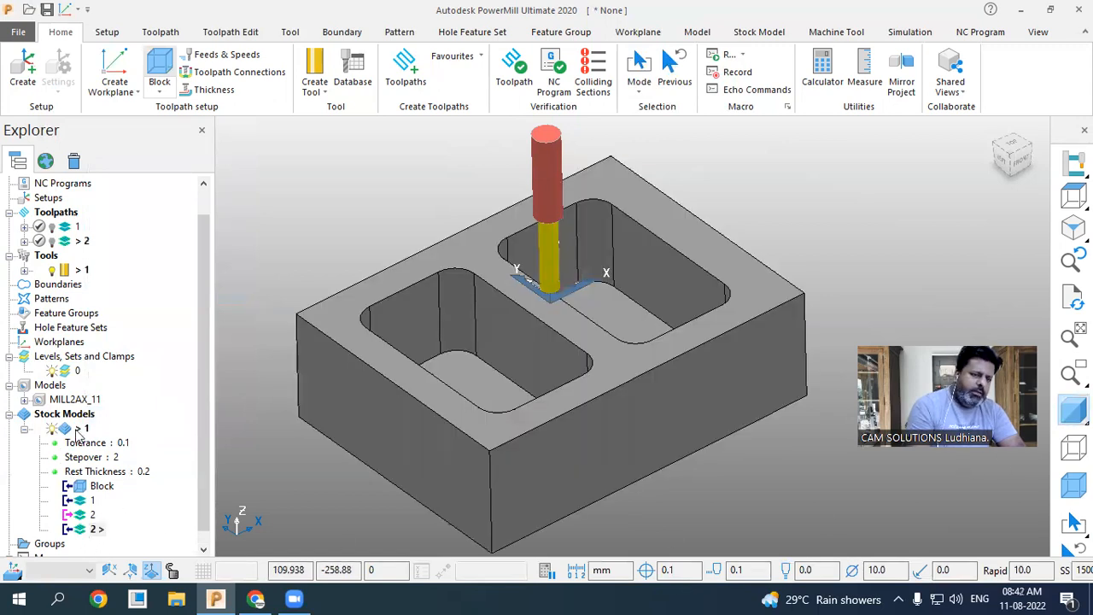
{"action": "left_click", "coordinate": [94, 487]}
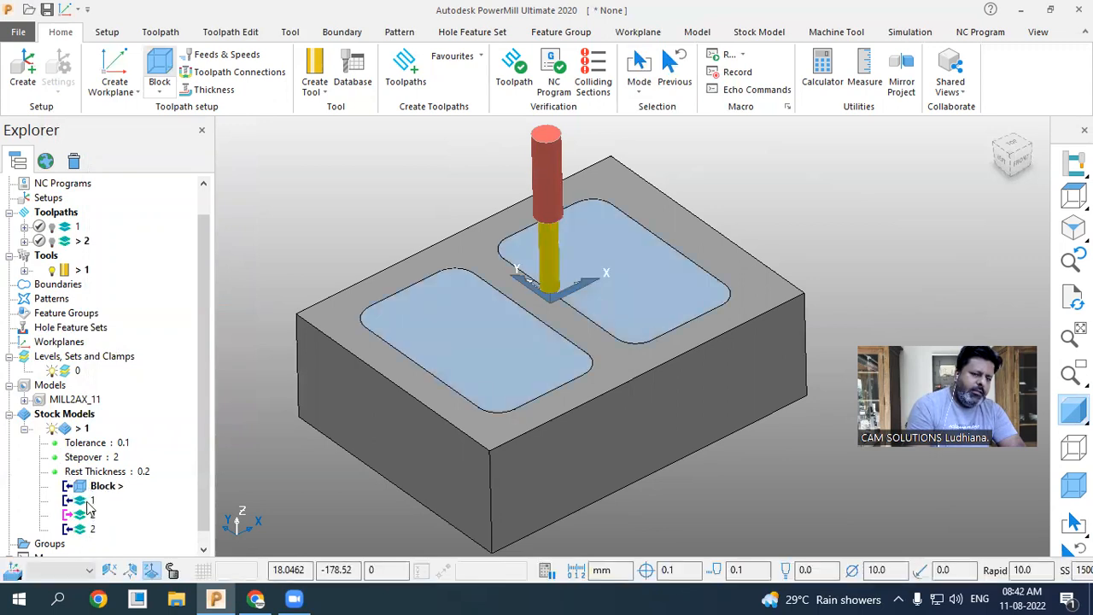
{"action": "left_click", "coordinate": [85, 530]}
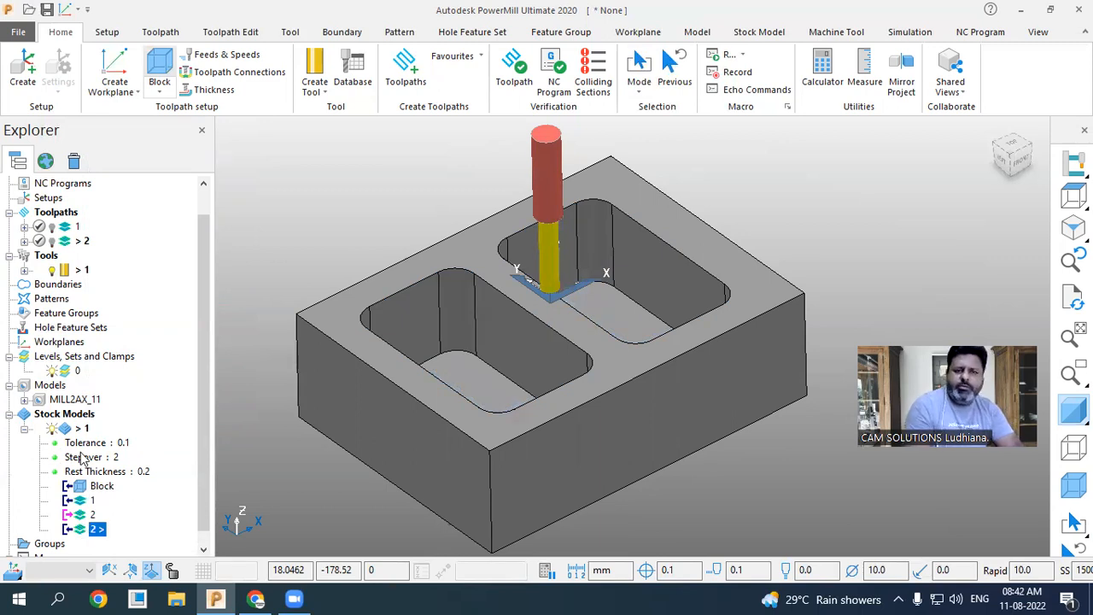
{"action": "left_click", "coordinate": [90, 487]}
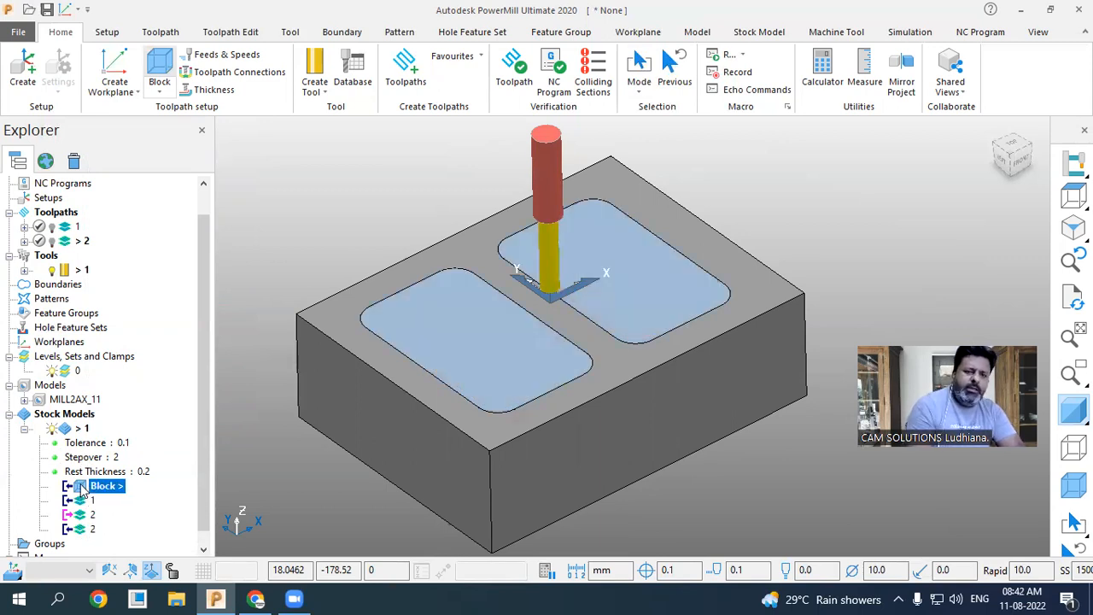
- Show all material of stock model 1 and go through its Block, toolpath 1 and applied toolpath 2 states
{"action": "right_click", "coordinate": [80, 430]}
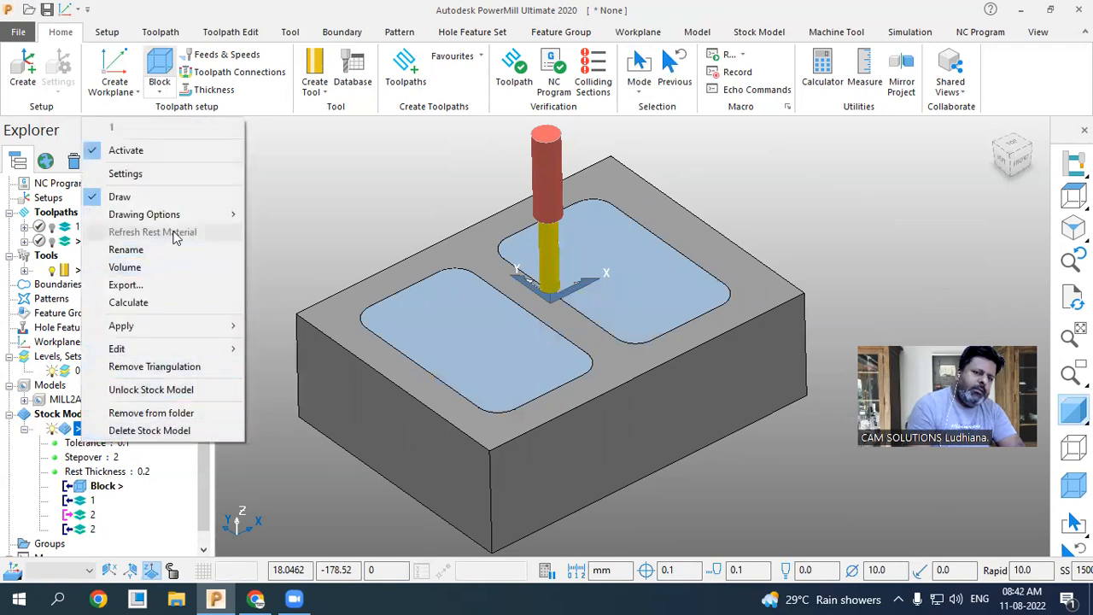
{"action": "mouse_move", "coordinate": [235, 222]}
{"action": "left_click", "coordinate": [304, 254]}
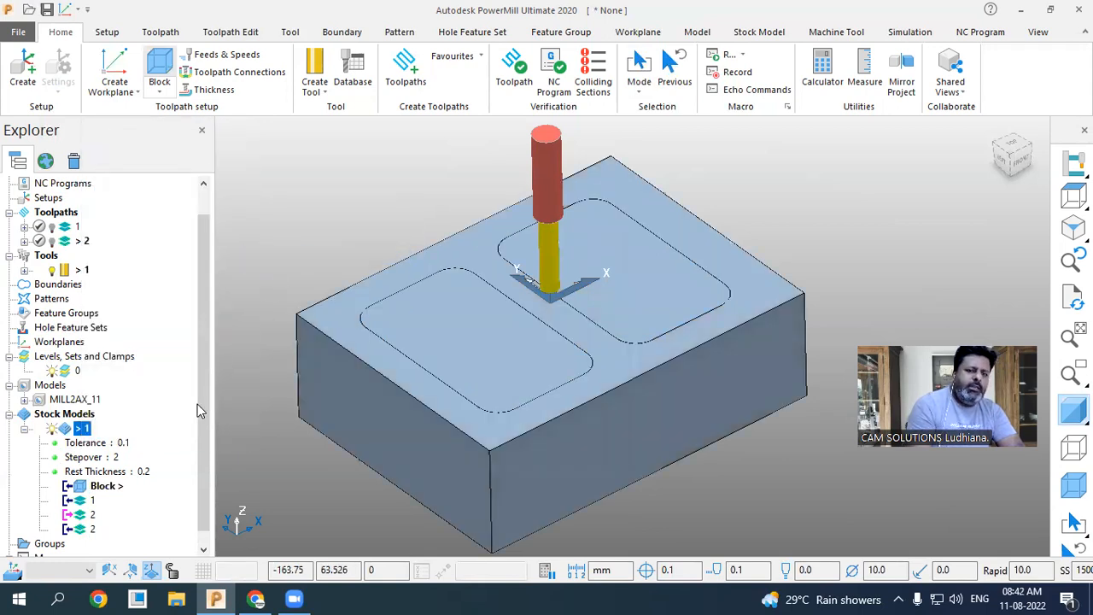
{"action": "left_click", "coordinate": [81, 490]}
{"action": "left_click", "coordinate": [84, 500]}
{"action": "left_click", "coordinate": [86, 529]}
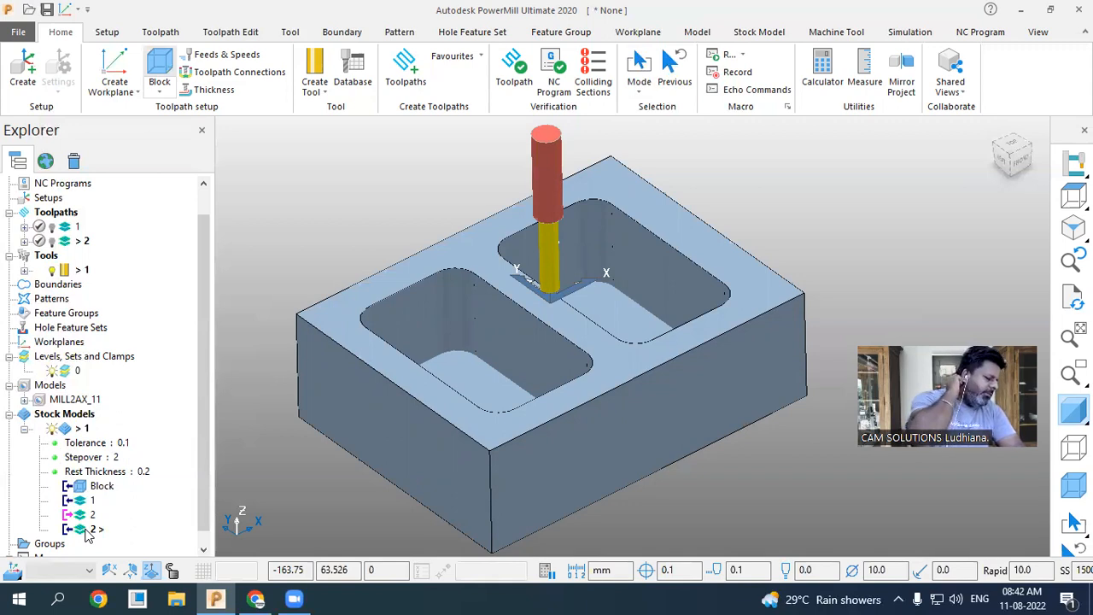
{"action": "left_click", "coordinate": [24, 428]}
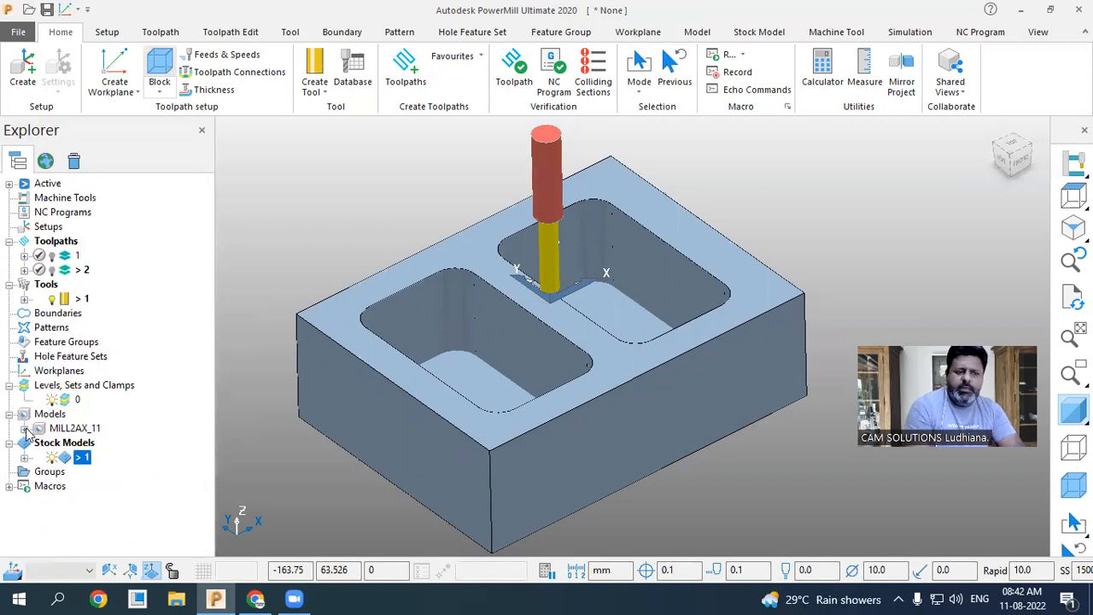
{"action": "left_click", "coordinate": [28, 459]}
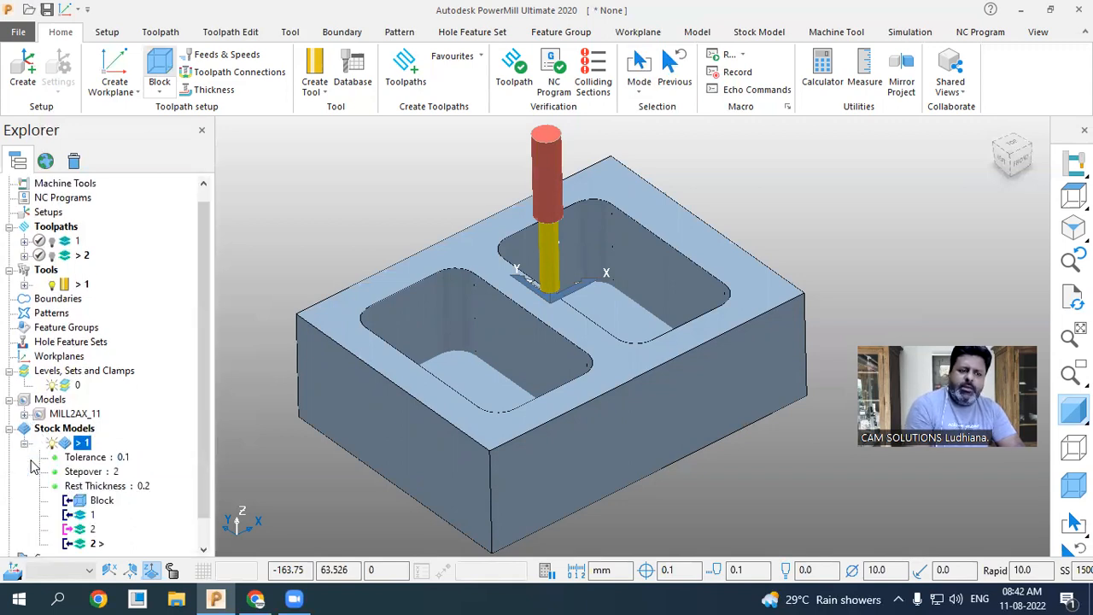
{"action": "left_click", "coordinate": [25, 444]}
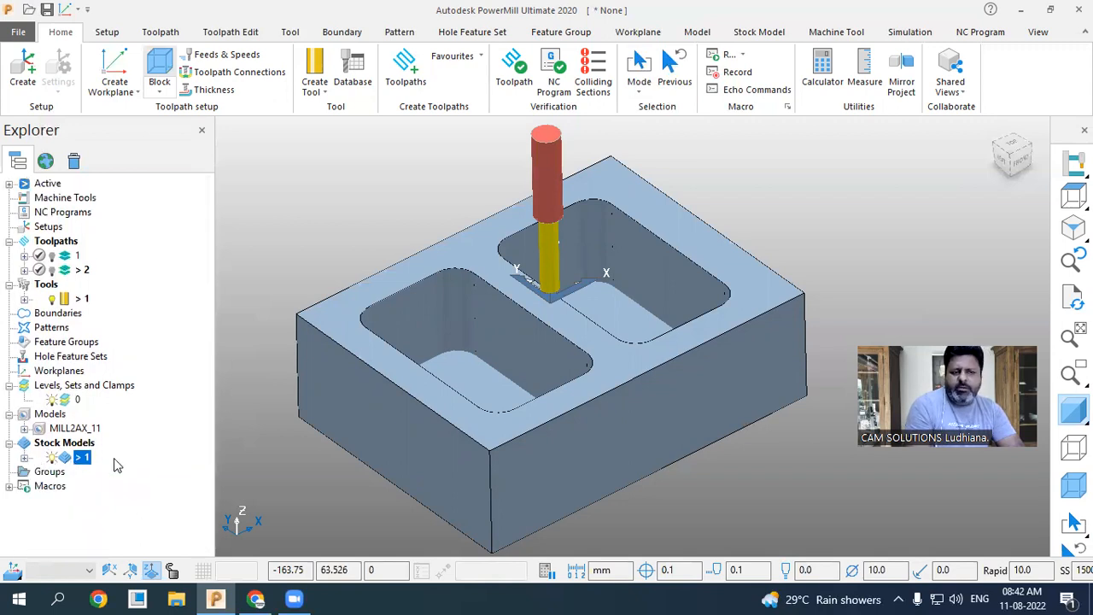
{"action": "left_click", "coordinate": [25, 458]}
{"action": "left_click", "coordinate": [25, 443]}
- Create stock model 2 with tolerance 0.1, stepover 2.0 and rest thickness 0.2, and add toolpath 2 to it
{"action": "right_click", "coordinate": [59, 442]}
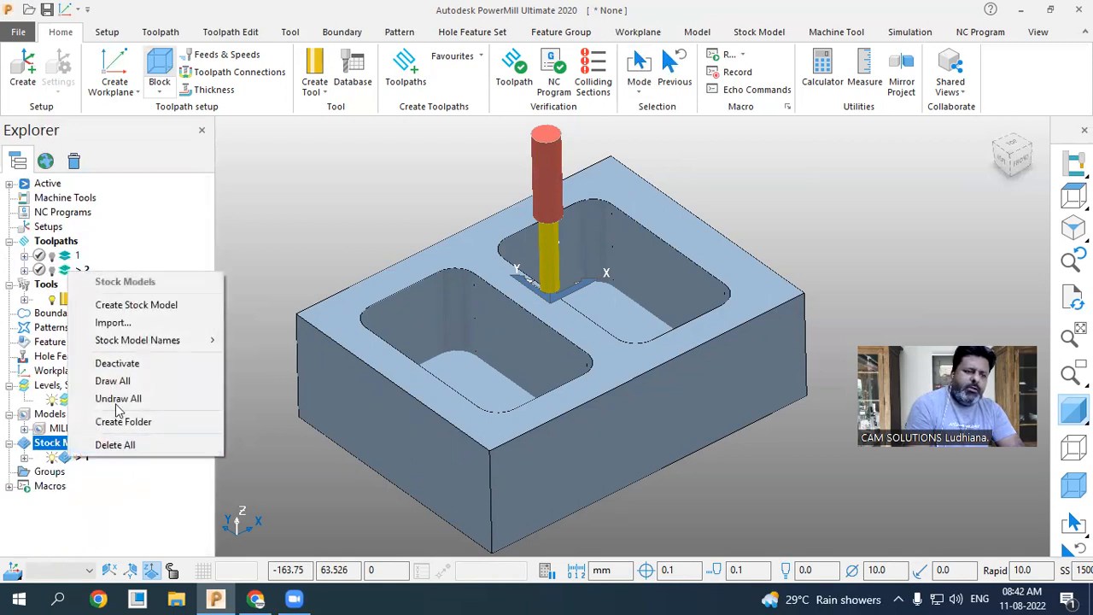
{"action": "left_click", "coordinate": [155, 304]}
{"action": "left_click", "coordinate": [144, 354]}
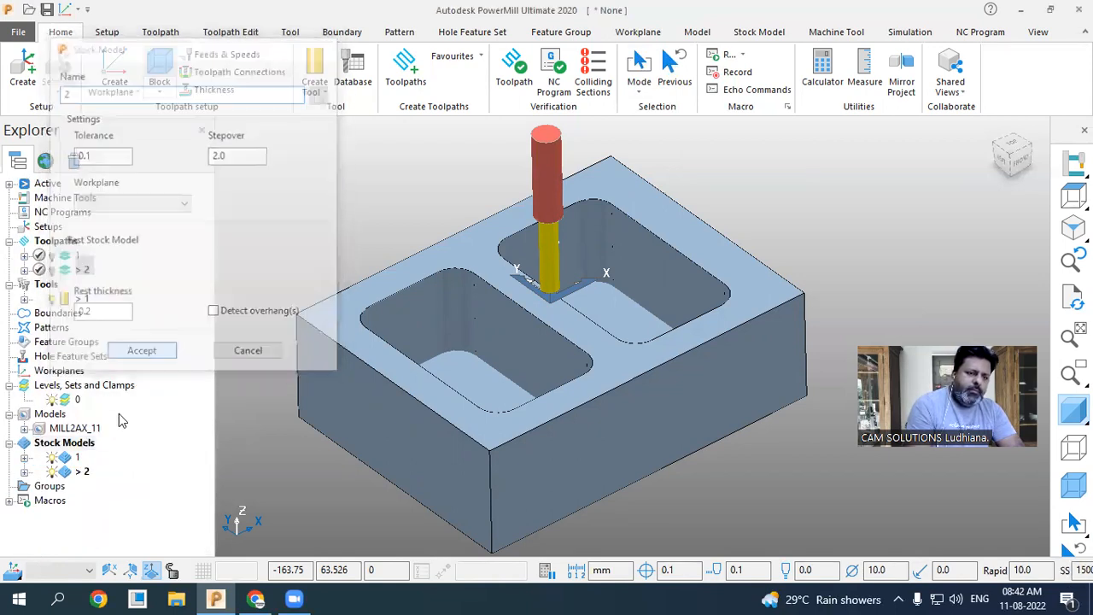
{"action": "right_click", "coordinate": [80, 270]}
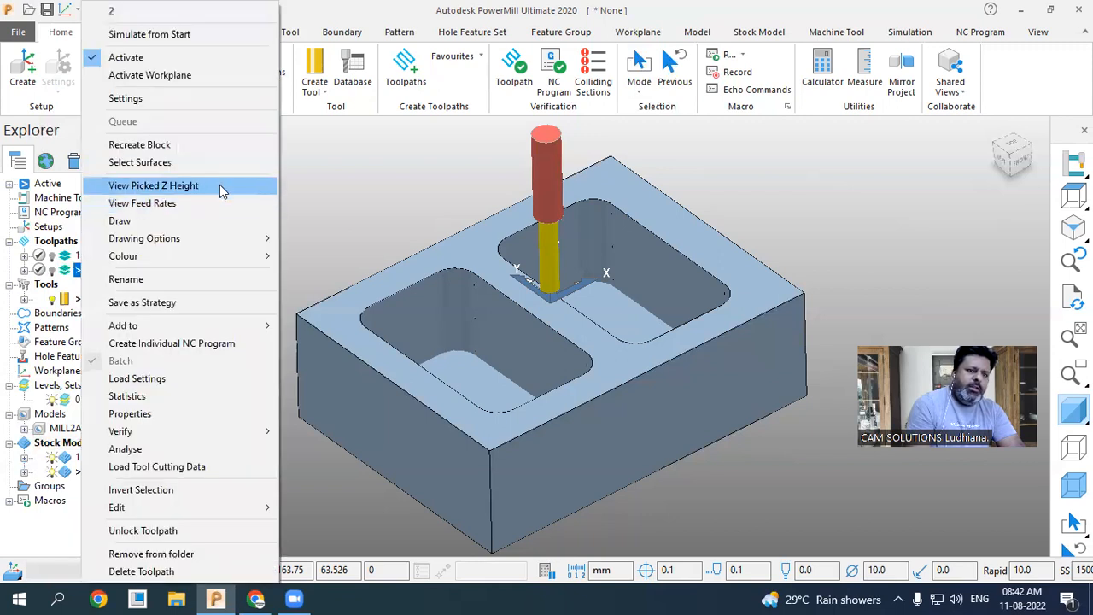
{"action": "mouse_move", "coordinate": [242, 326]}
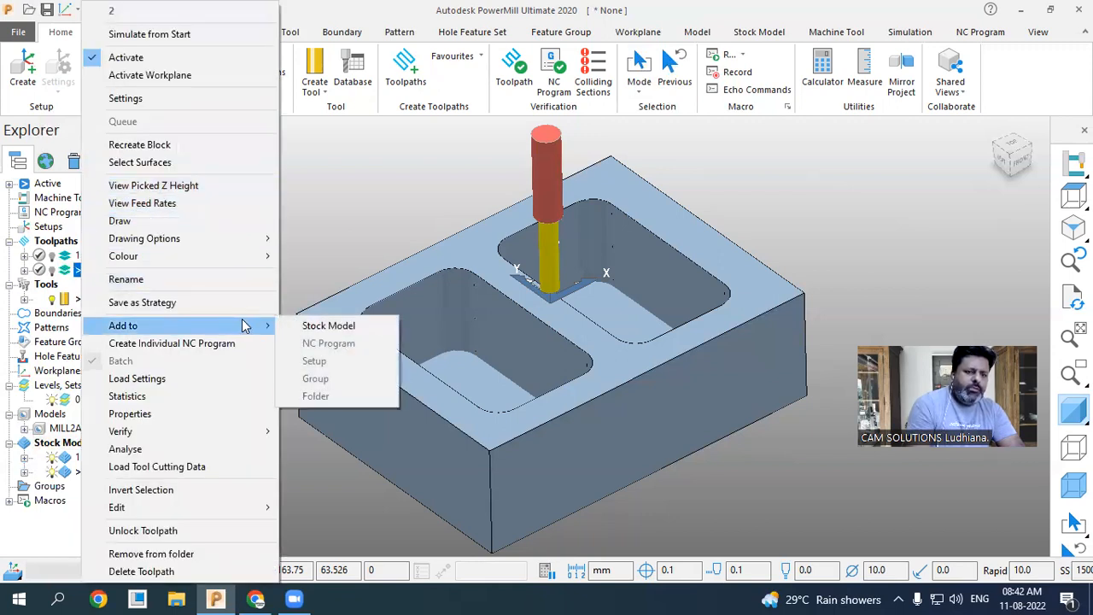
{"action": "left_click", "coordinate": [333, 327]}
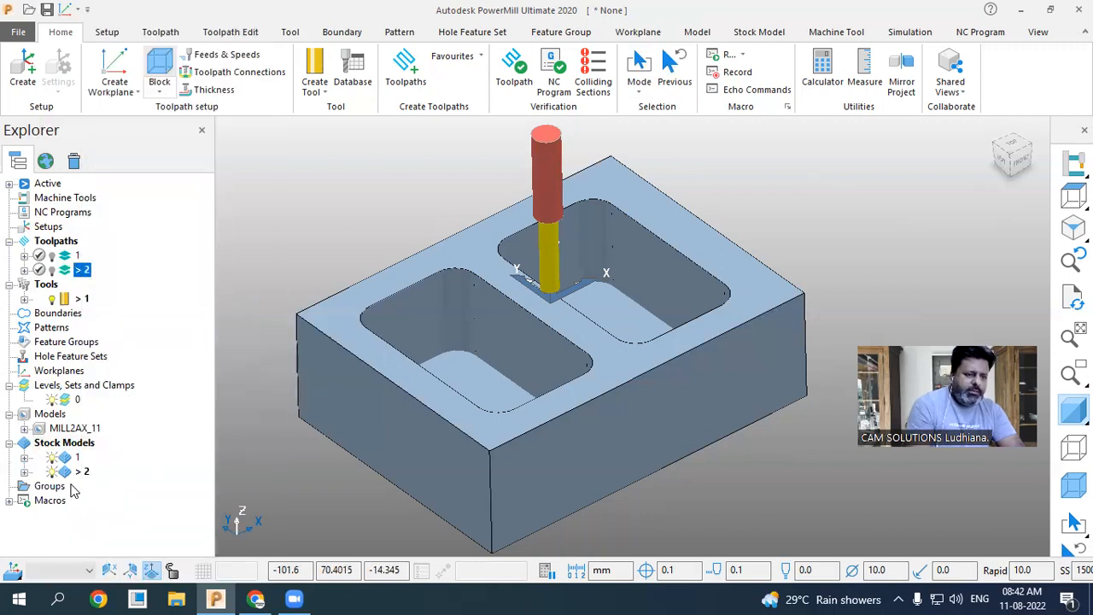
- Calculate stock model 2 and display it shaded to inspect the material left in the pockets
{"action": "left_click", "coordinate": [25, 473]}
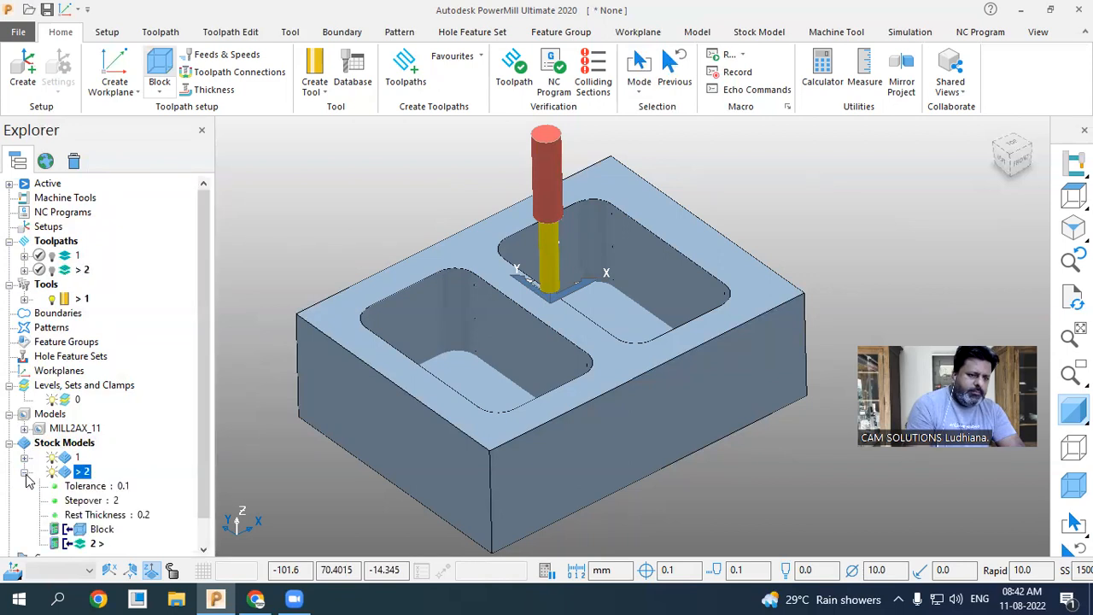
{"action": "right_click", "coordinate": [80, 471]}
{"action": "left_click", "coordinate": [137, 342]}
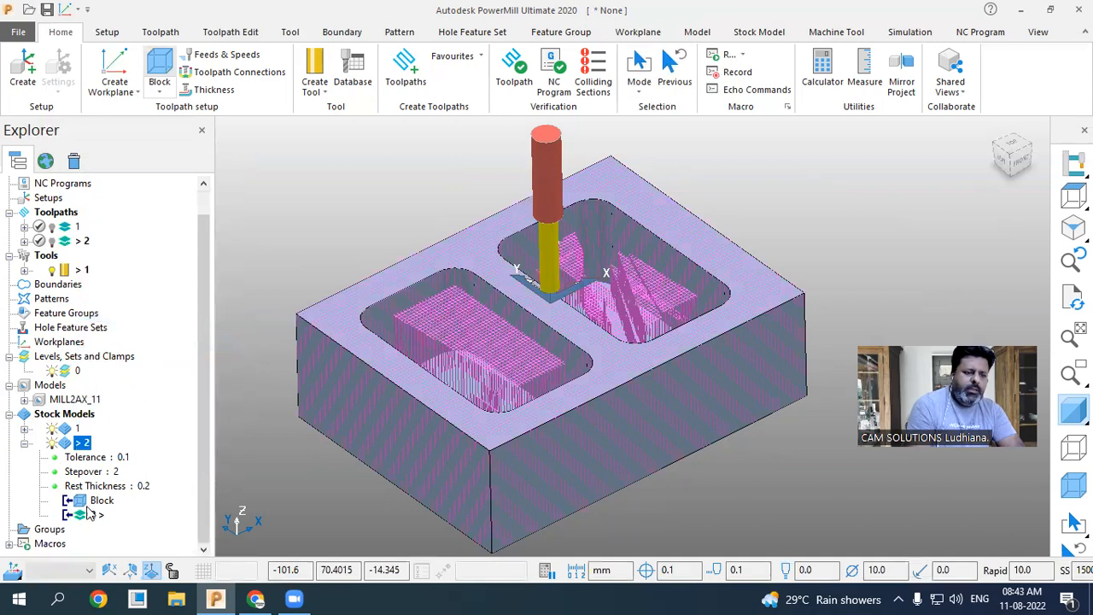
{"action": "right_click", "coordinate": [80, 446]}
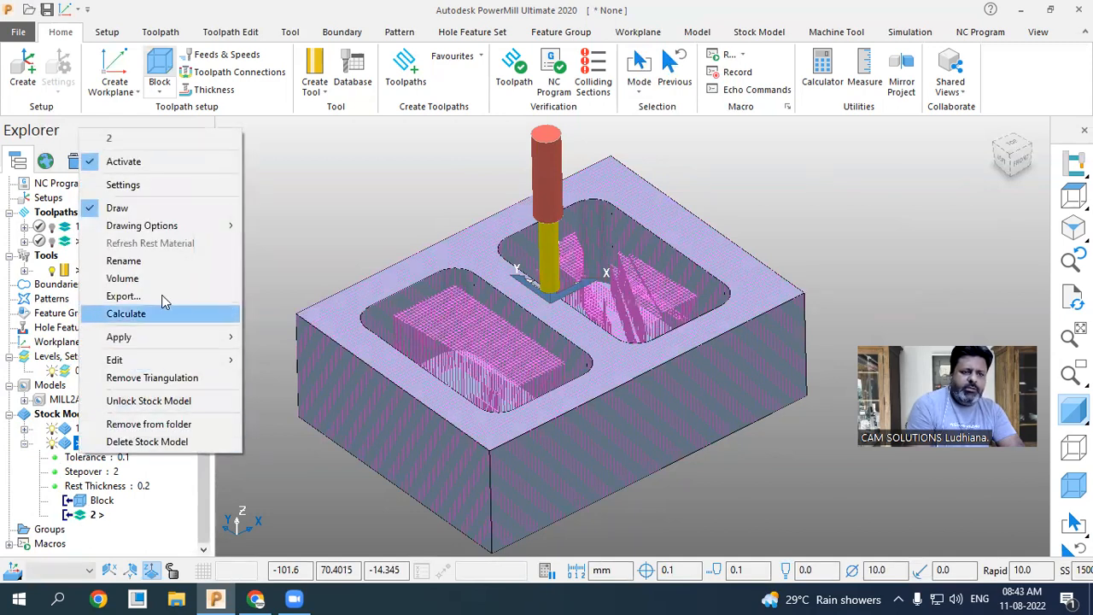
{"action": "mouse_move", "coordinate": [213, 227]}
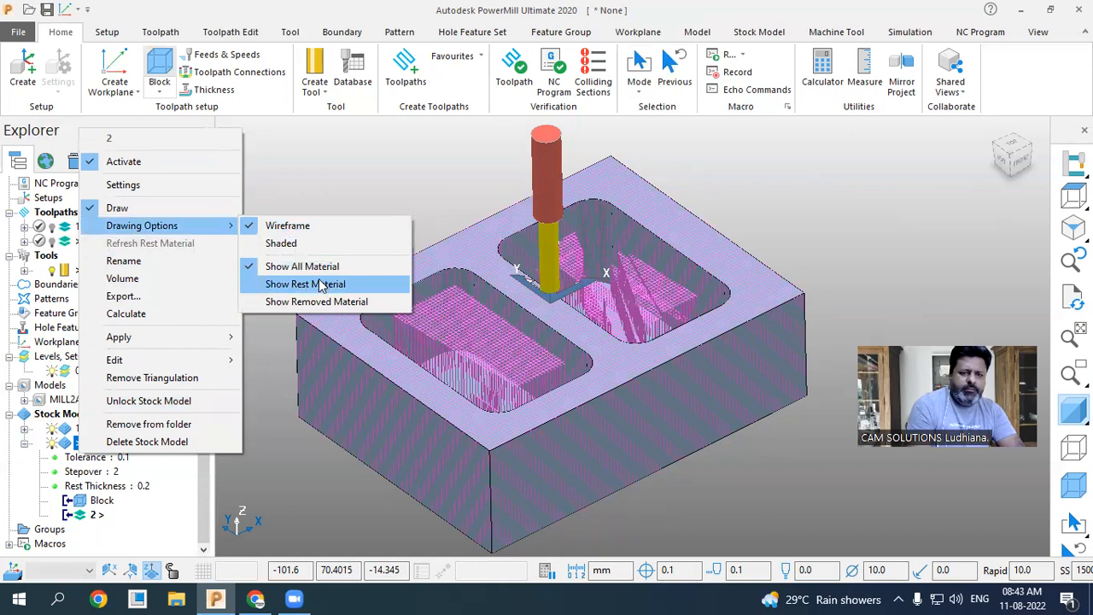
{"action": "left_click", "coordinate": [317, 247]}
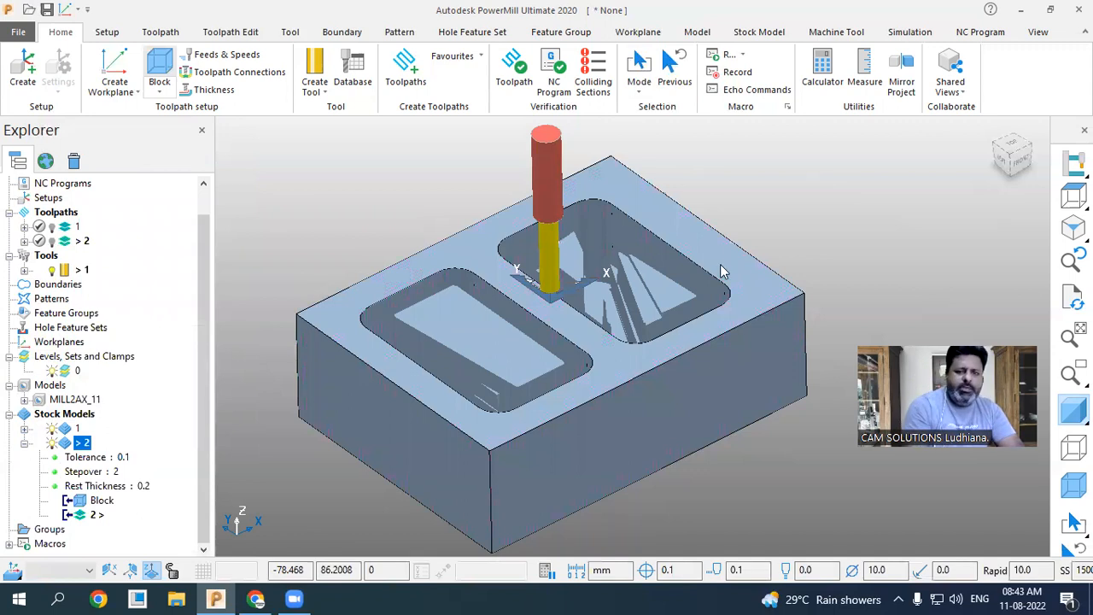
{"action": "middle_click_drag", "start_coordinate": [679, 355], "coordinate": [645, 343]}
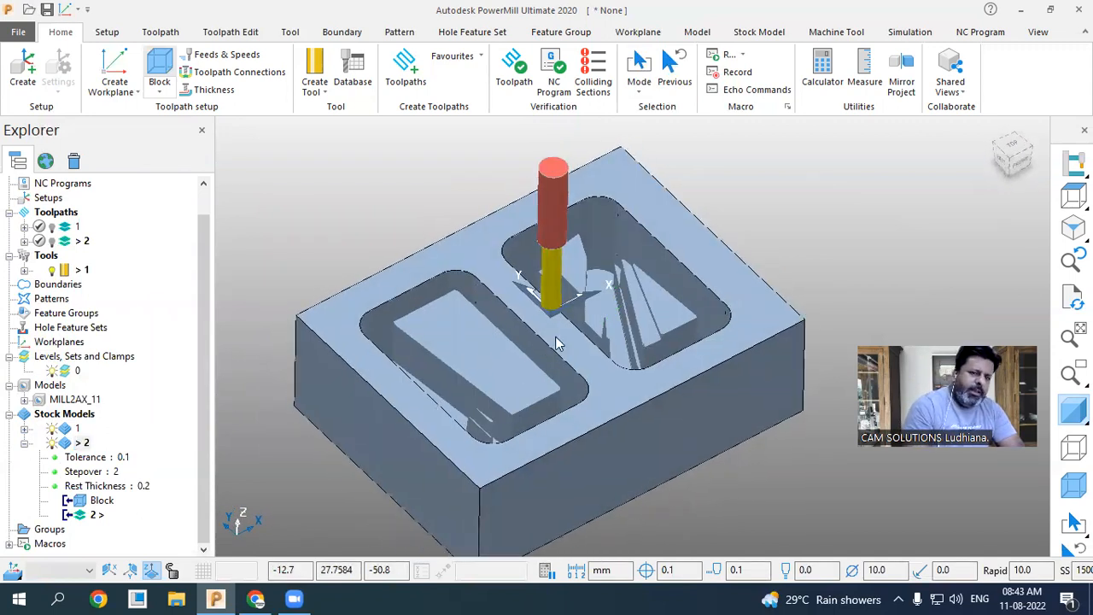
- Delete stock model 2 and expand the entries of stock model 1
{"action": "right_click", "coordinate": [73, 448]}
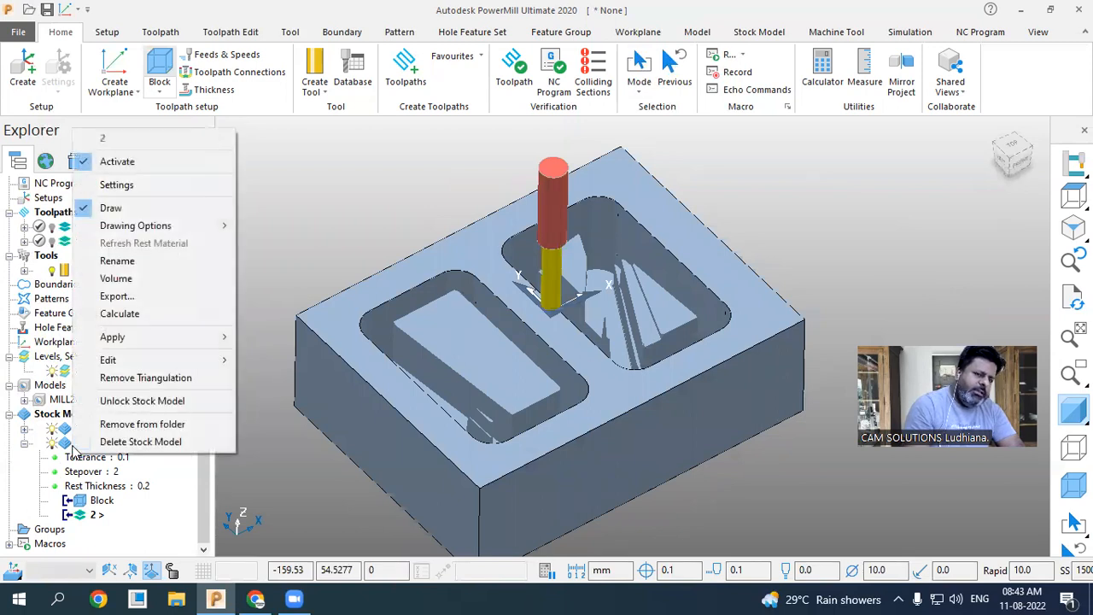
{"action": "left_click", "coordinate": [141, 441]}
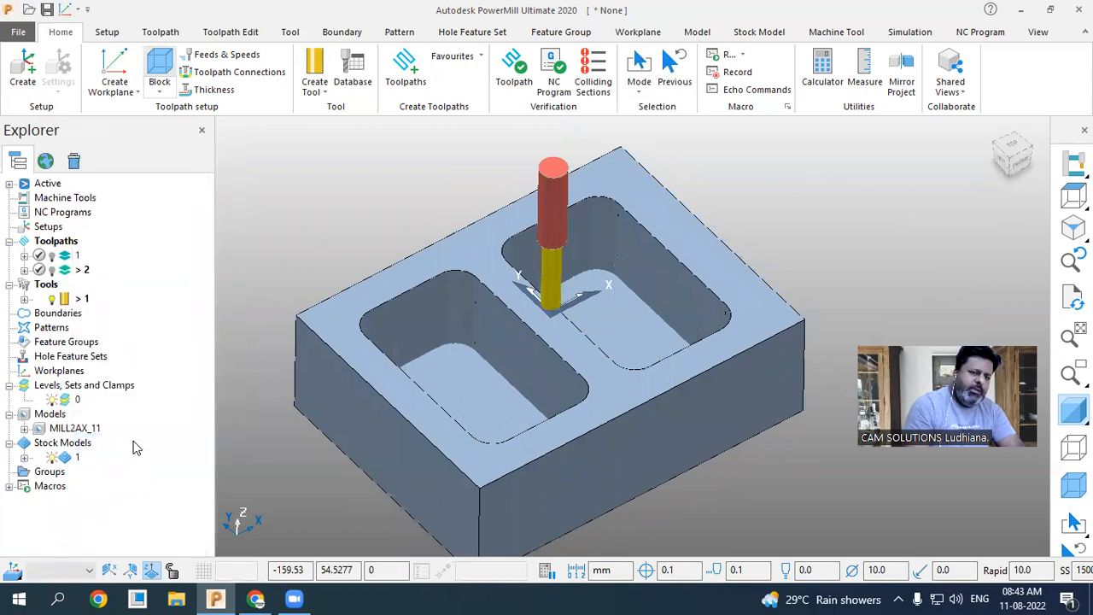
{"action": "left_click", "coordinate": [24, 457]}
{"action": "scroll", "coordinate": [44, 453], "scroll_direction": "down", "scroll_amount": 1}
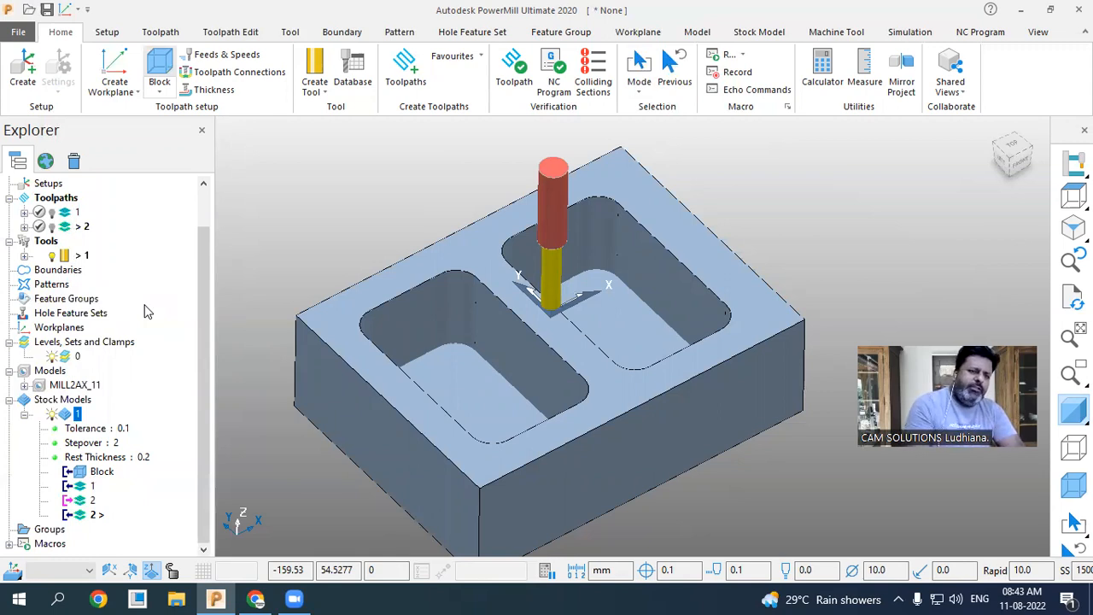
- Create a new NC program and accept its default settings
{"action": "scroll", "coordinate": [169, 296], "scroll_direction": "up", "scroll_amount": 1}
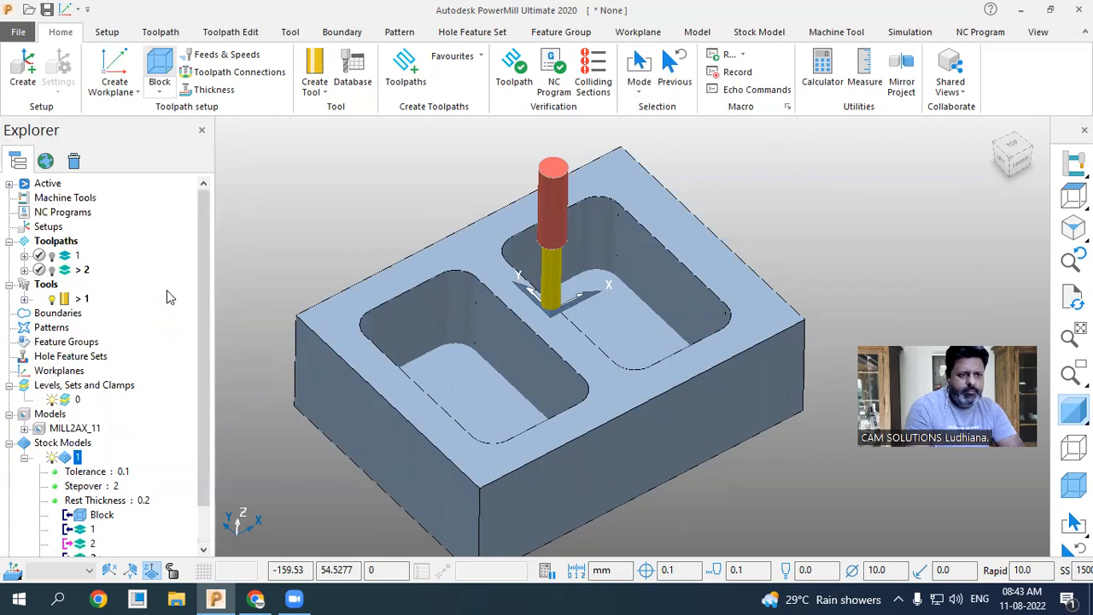
{"action": "right_click", "coordinate": [72, 212]}
{"action": "mouse_move", "coordinate": [182, 192]}
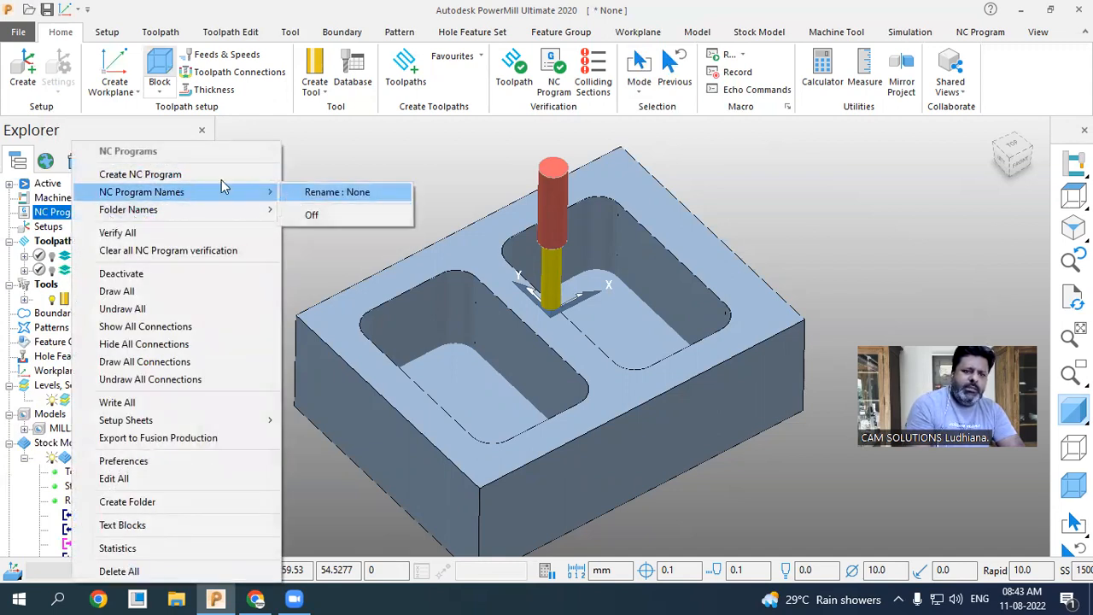
{"action": "left_click", "coordinate": [177, 175]}
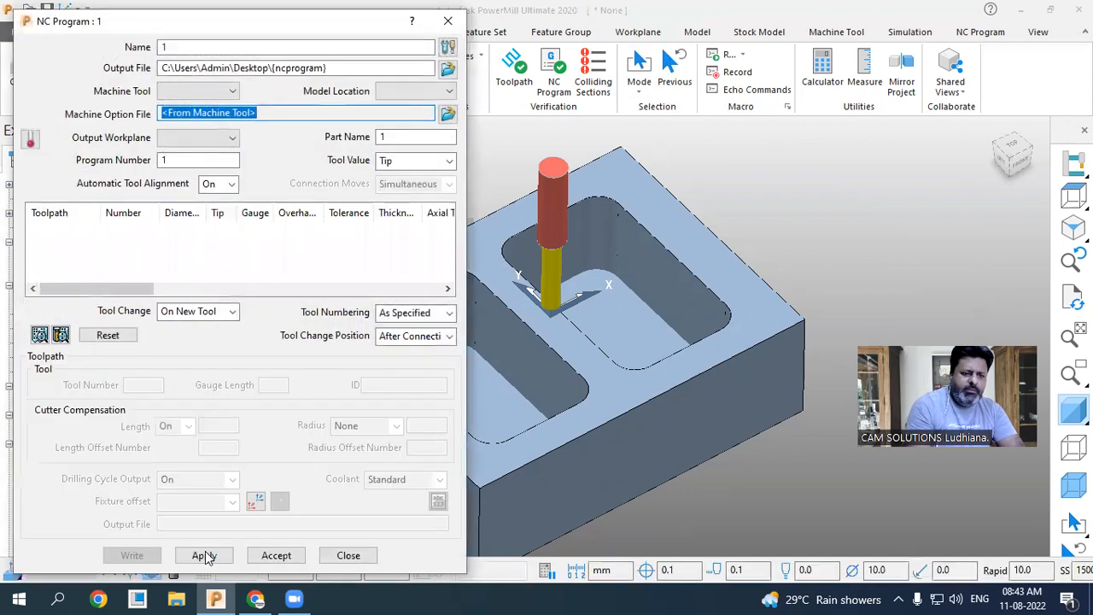
{"action": "left_click", "coordinate": [275, 555]}
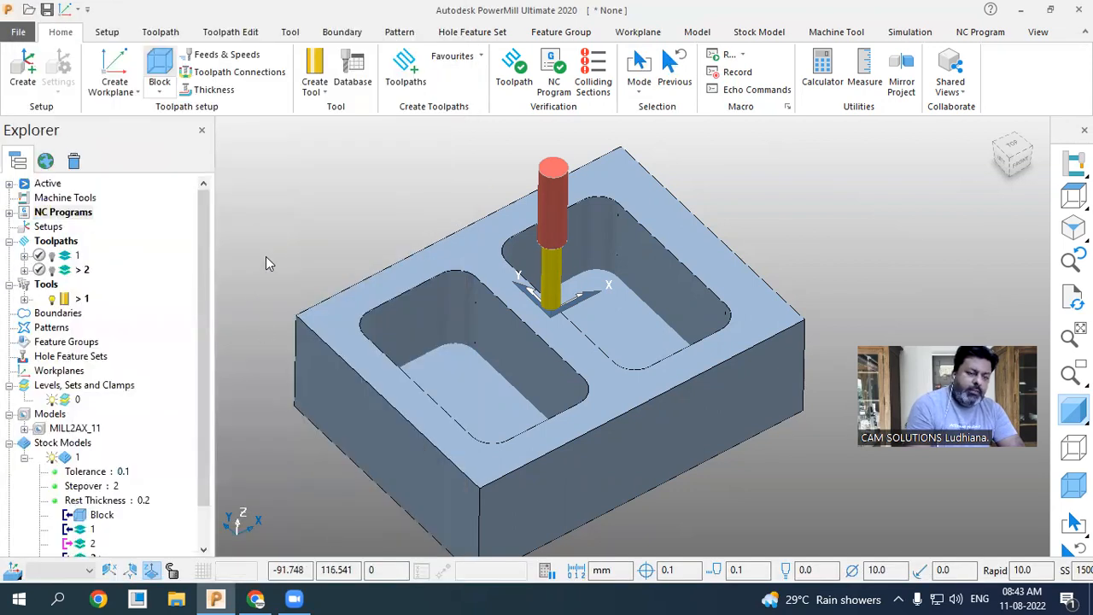
- Add all toolpaths to the active NC program
{"action": "left_click", "coordinate": [9, 211]}
{"action": "right_click", "coordinate": [75, 227]}
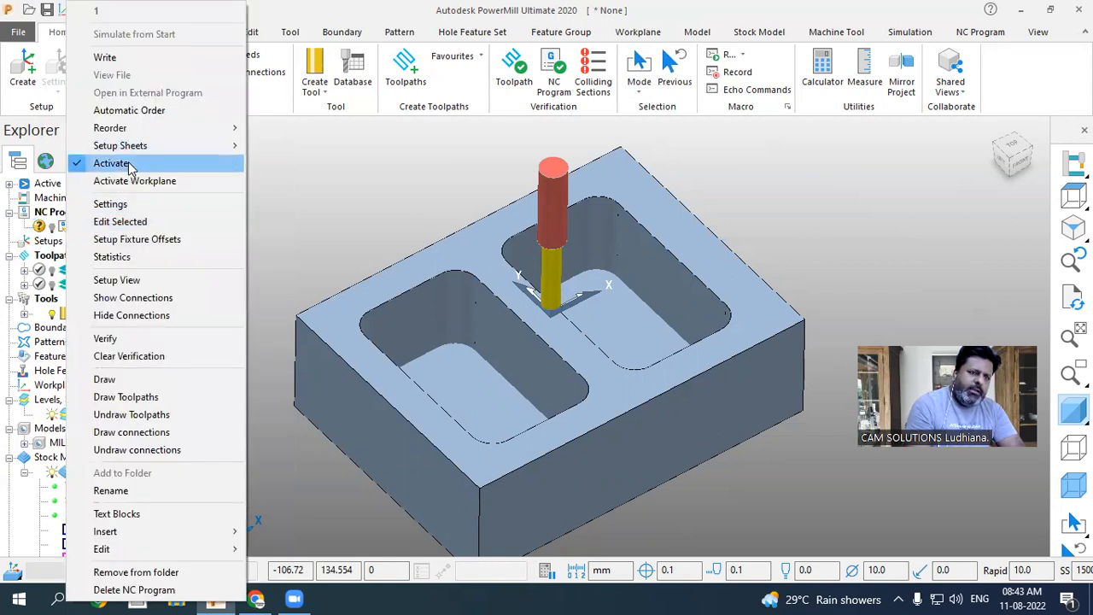
{"action": "left_click", "coordinate": [410, 177]}
{"action": "right_click", "coordinate": [75, 258]}
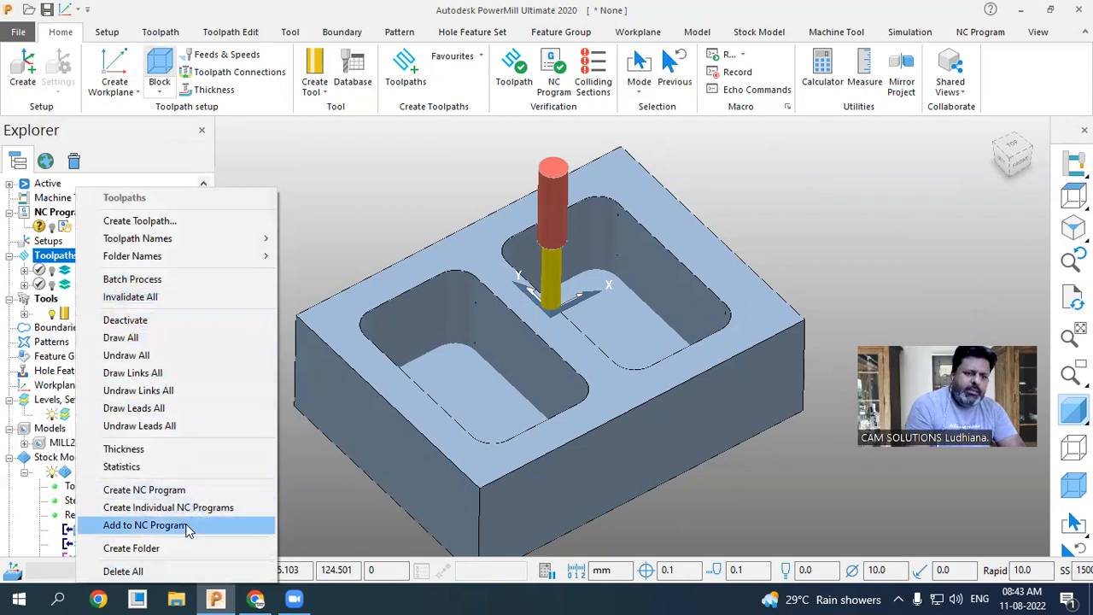
{"action": "left_click", "coordinate": [189, 529]}
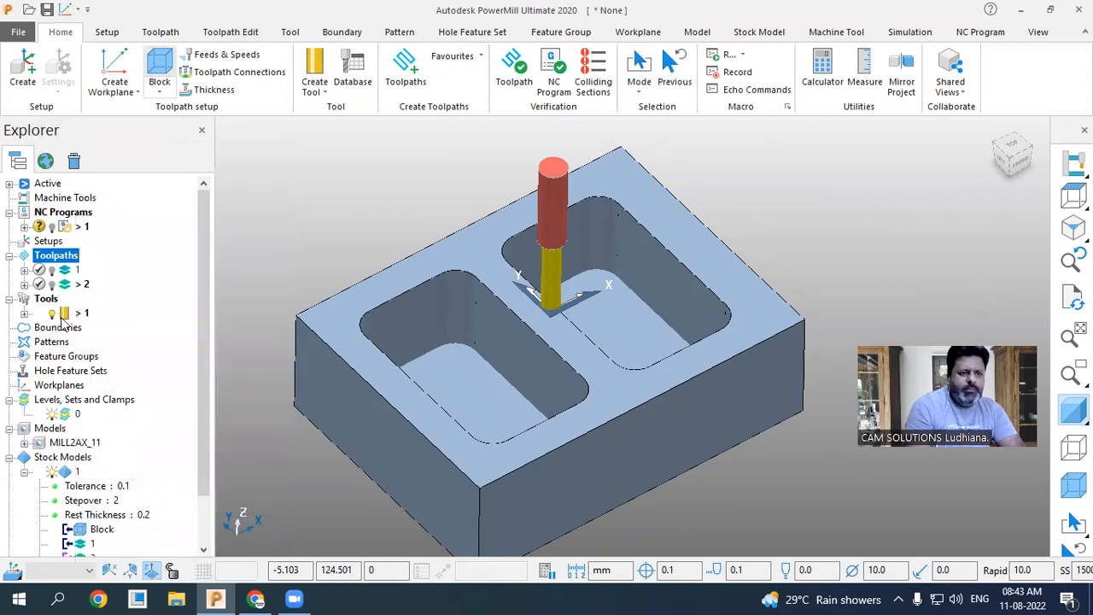
- Expand the NC program's entries and display toolpaths 1 and 2 on the part
{"action": "left_click", "coordinate": [24, 226]}
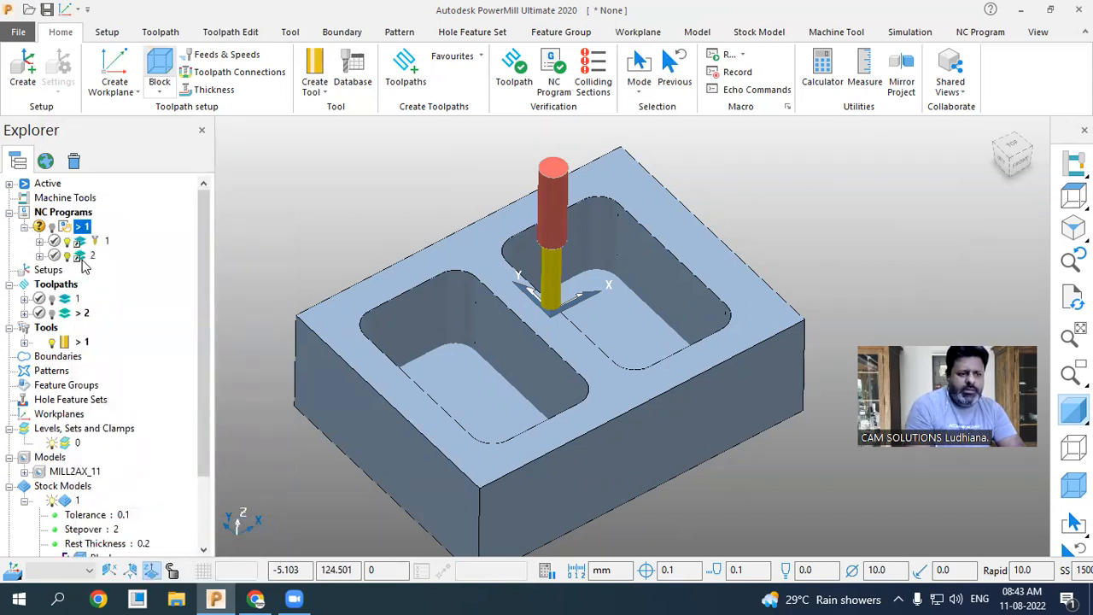
{"action": "left_click", "coordinate": [52, 314]}
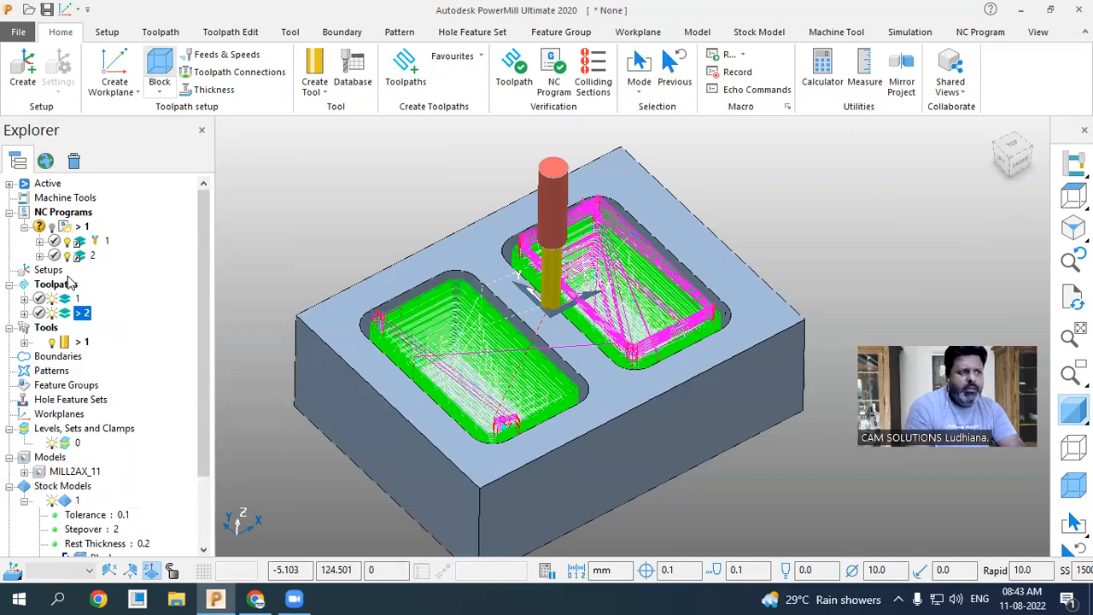
{"action": "left_click", "coordinate": [60, 285]}
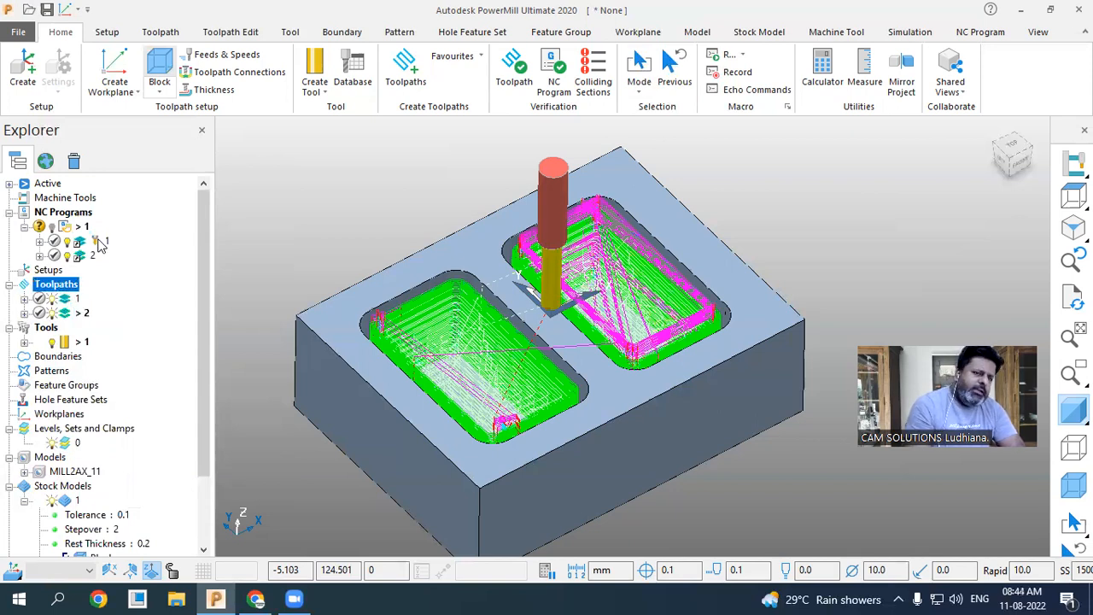
- In the NC program's settings, choose the Fanuc option file and rename the program a23
{"action": "right_click", "coordinate": [67, 227]}
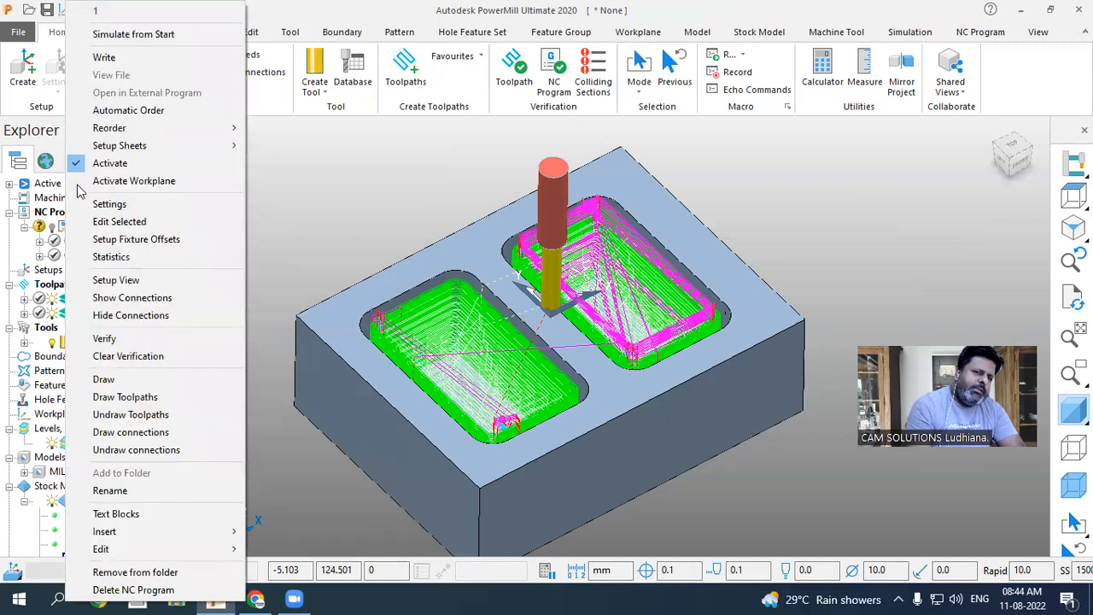
{"action": "left_click", "coordinate": [127, 203]}
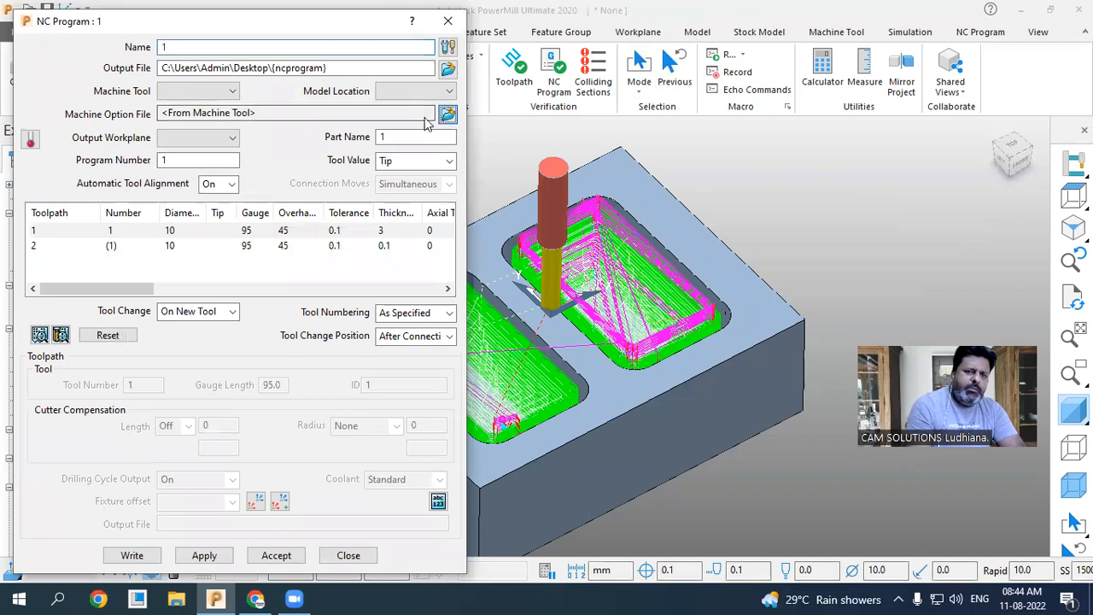
{"action": "left_click", "coordinate": [447, 113]}
{"action": "left_click", "coordinate": [301, 221]}
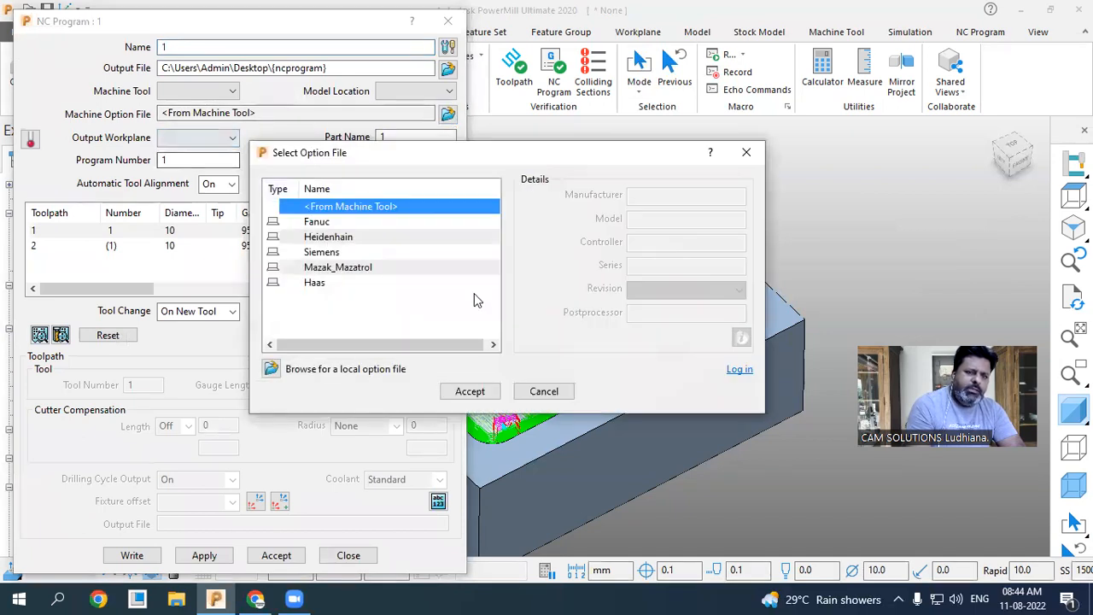
{"action": "left_click", "coordinate": [470, 391]}
{"action": "left_click_drag", "start_coordinate": [194, 50], "coordinate": [126, 50]}
{"action": "type", "text": "a23"}
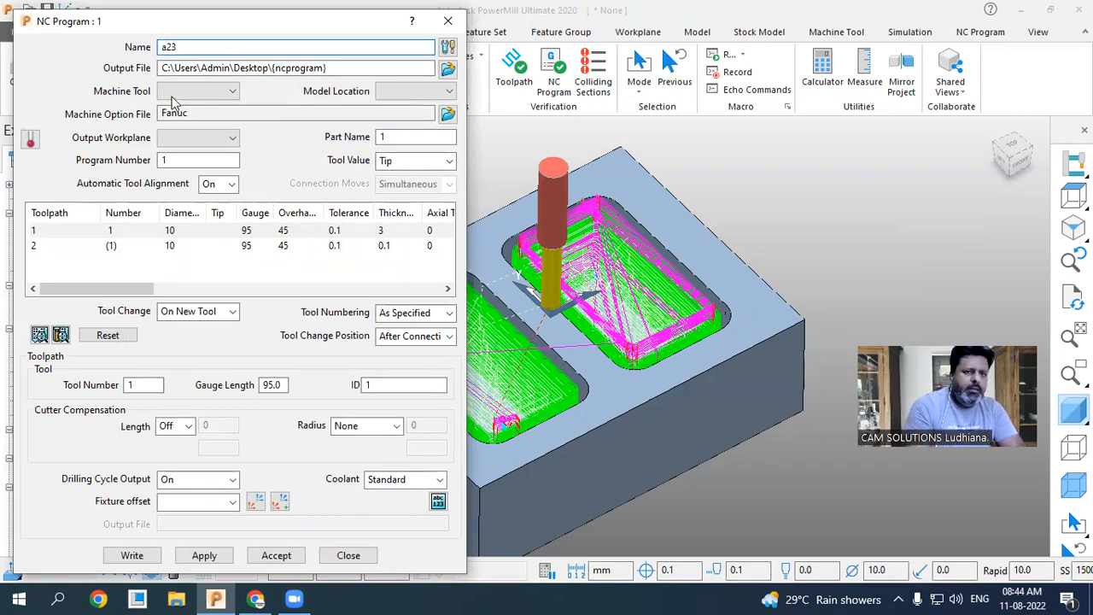
- Write NC program a23 to its output file, close the processing report and accept the settings
{"action": "left_click", "coordinate": [133, 556]}
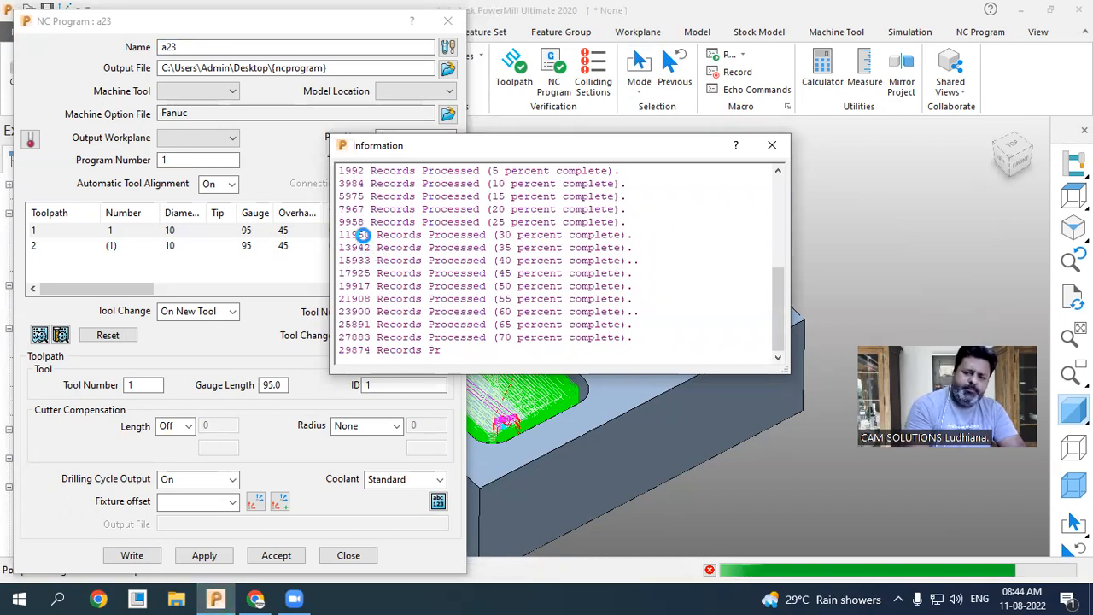
{"action": "left_click", "coordinate": [772, 145]}
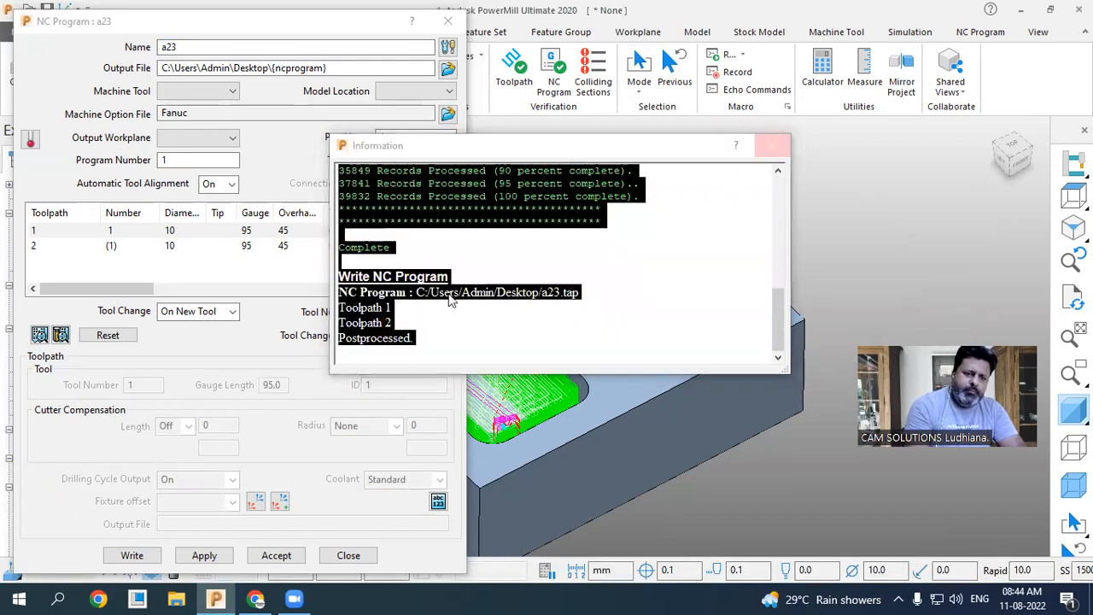
{"action": "left_click", "coordinate": [275, 555]}
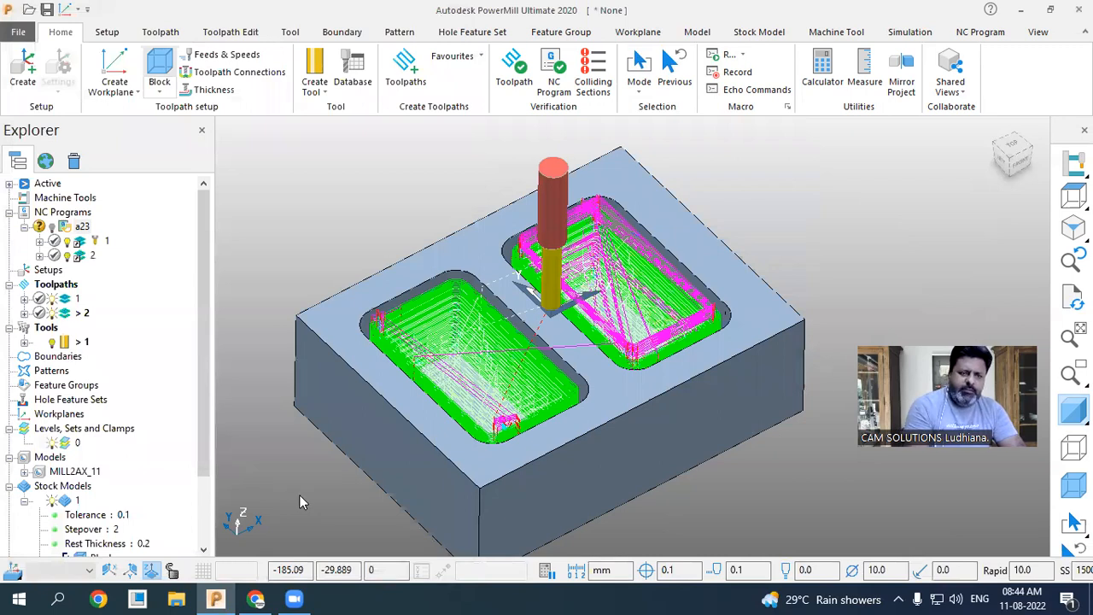
- Hide the standalone toolpaths and display NC program a23 with both of its toolpaths on the part
{"action": "left_click", "coordinate": [51, 299]}
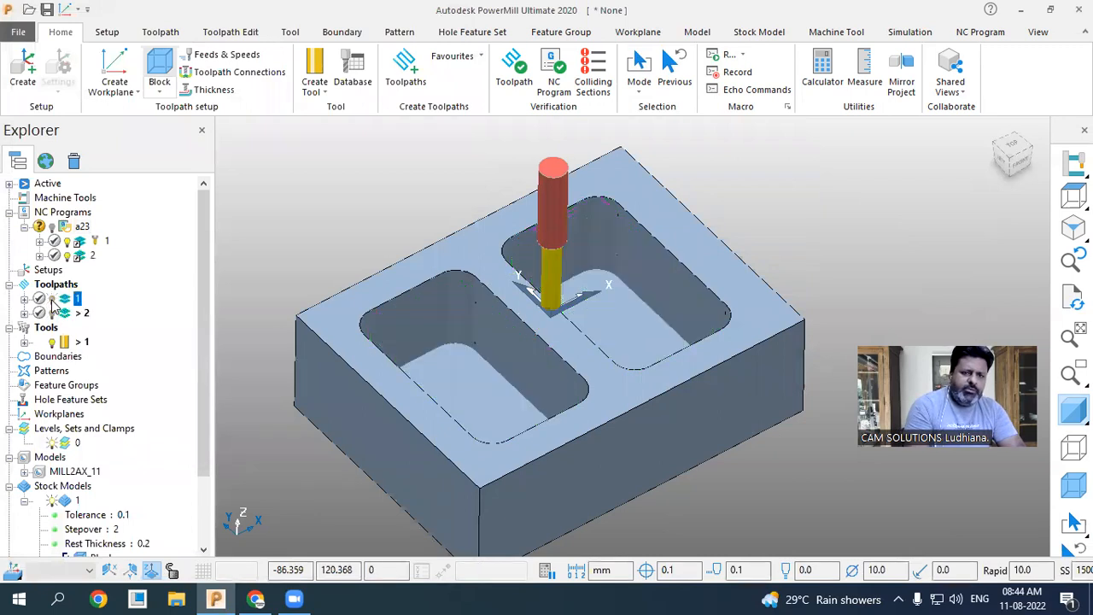
{"action": "left_click", "coordinate": [68, 256]}
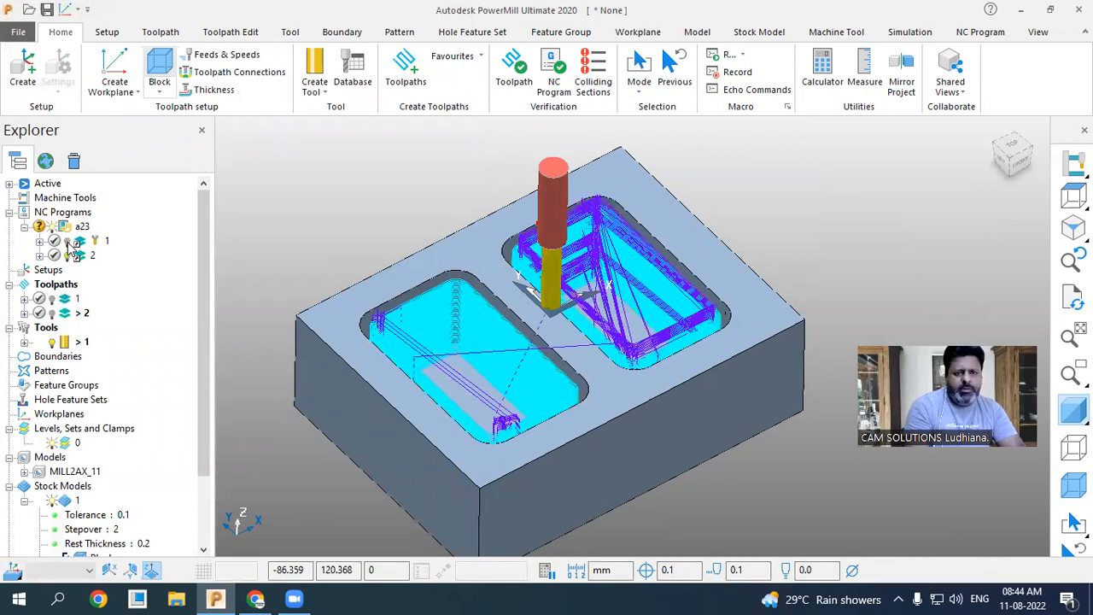
{"action": "left_click", "coordinate": [68, 241]}
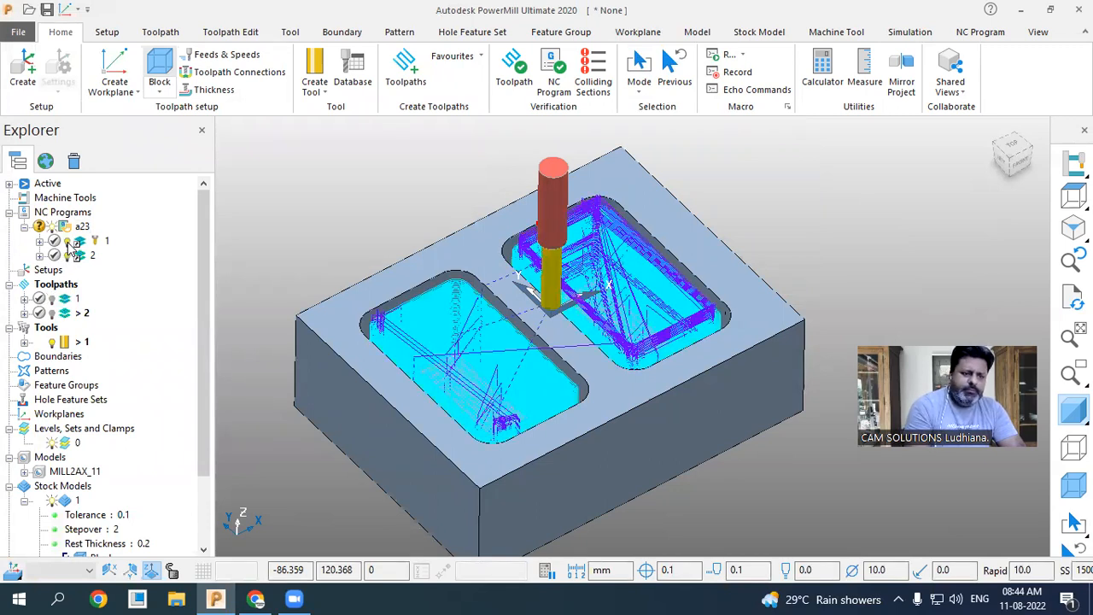
- Switch to File Explorer to check the recent files, and return to PowerMill
{"action": "left_click", "coordinate": [175, 597]}
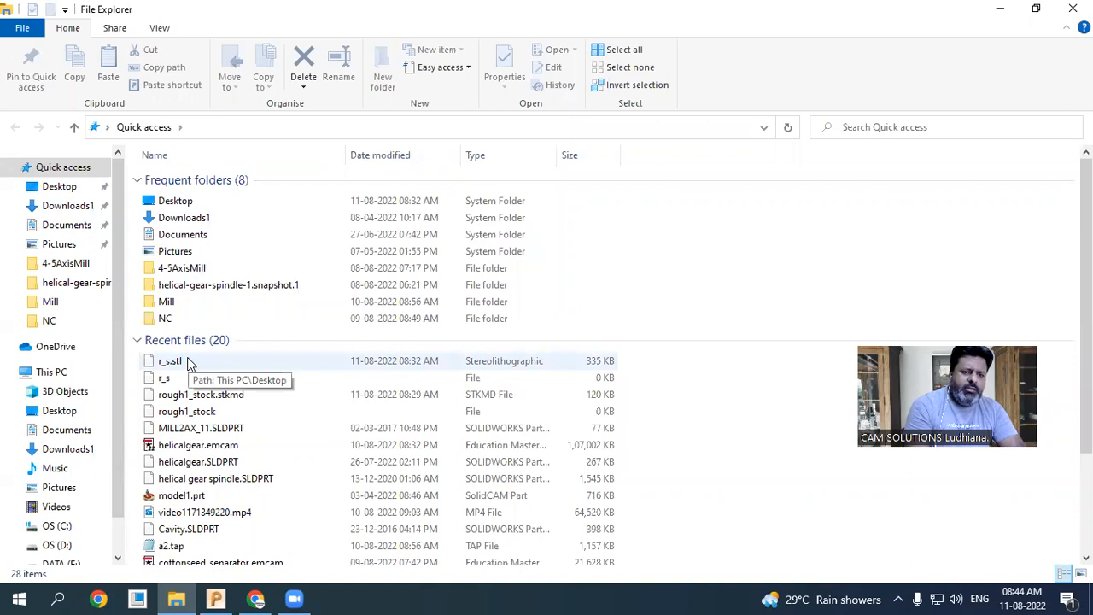
{"action": "right_click", "coordinate": [190, 365]}
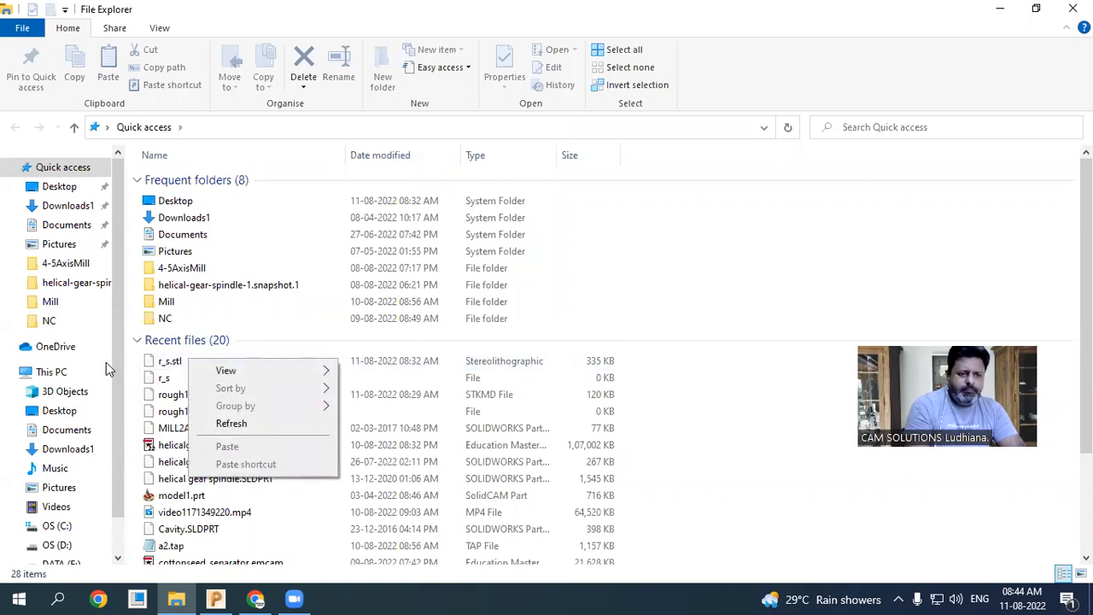
{"action": "left_click", "coordinate": [651, 235]}
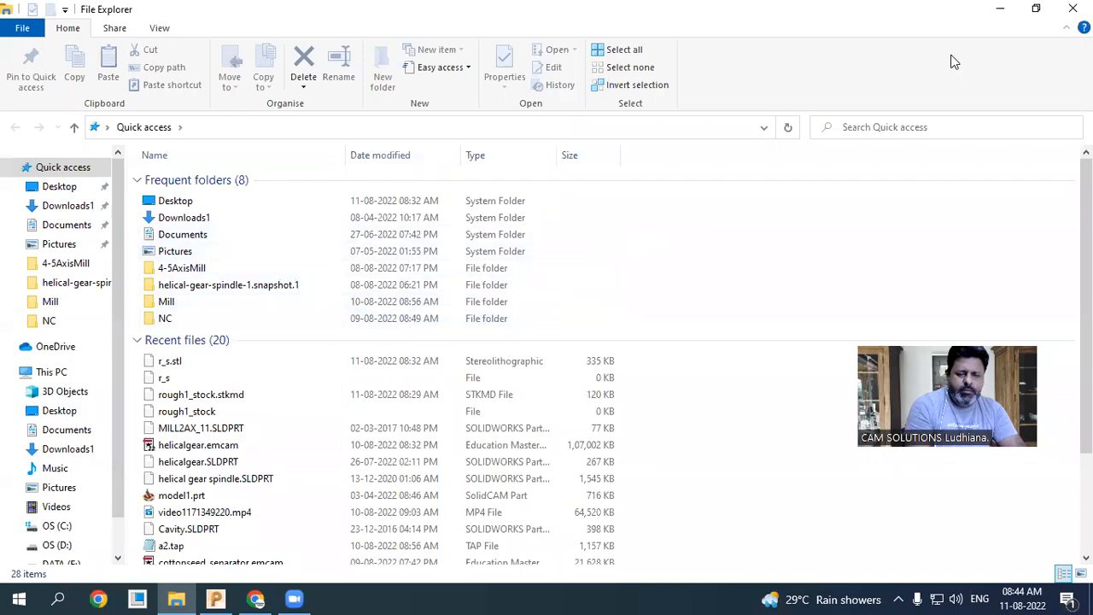
{"action": "left_click", "coordinate": [1000, 8]}
- Inspect the NC program's paths in the pockets, toggle stock model 1's display and hide toolpath 1 of a23
{"action": "scroll", "coordinate": [777, 370], "scroll_direction": "up", "scroll_amount": 4}
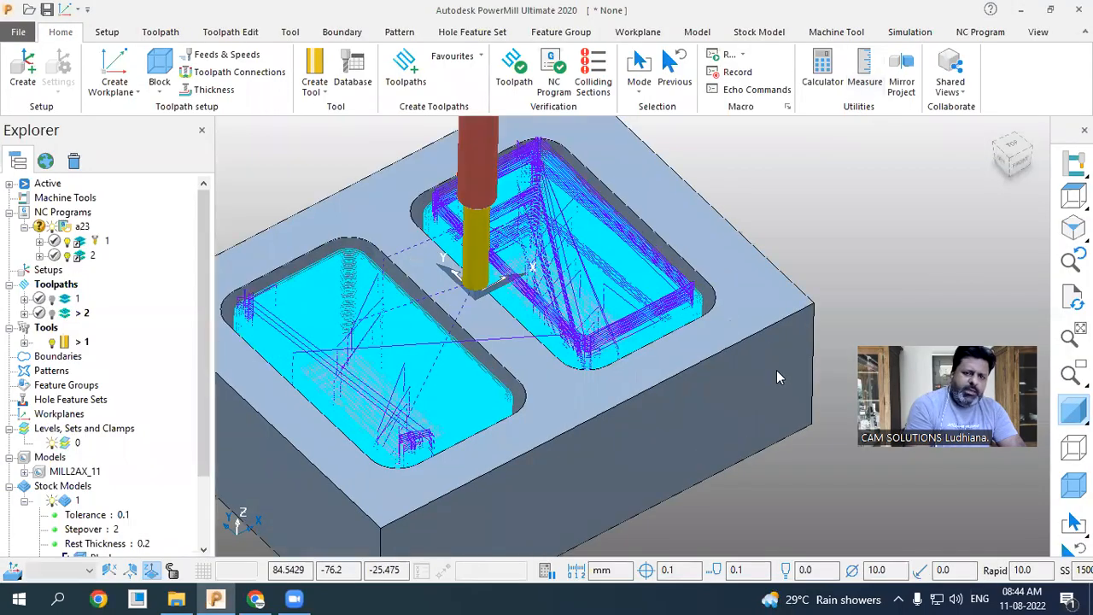
{"action": "scroll", "coordinate": [687, 278], "scroll_direction": "down", "scroll_amount": 3}
{"action": "scroll", "coordinate": [670, 278], "scroll_direction": "up", "scroll_amount": 2}
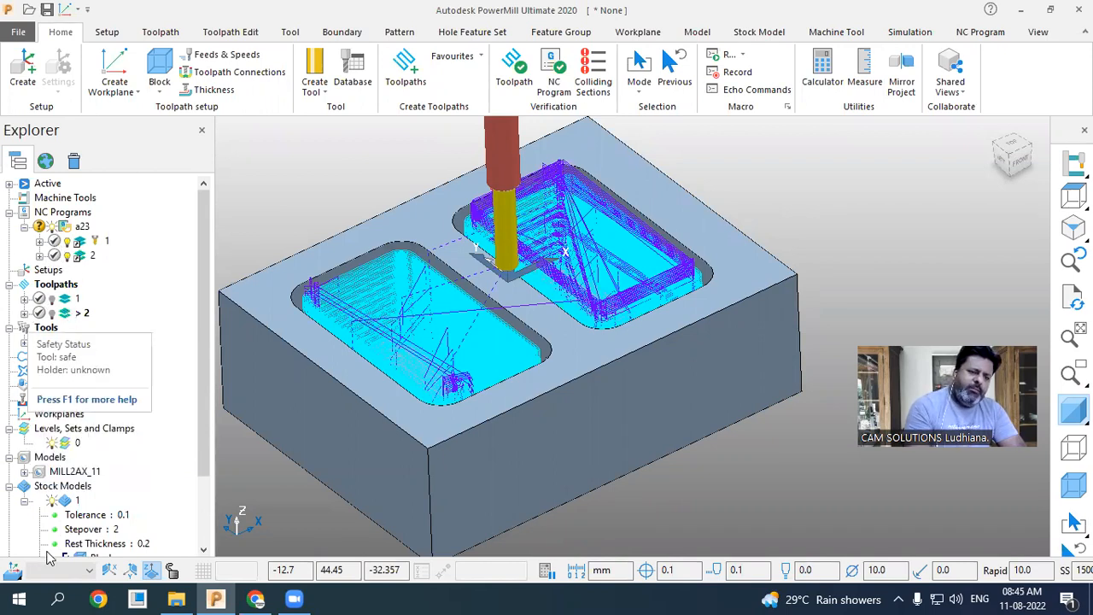
{"action": "left_click", "coordinate": [53, 503]}
{"action": "left_click", "coordinate": [52, 502]}
{"action": "left_click", "coordinate": [52, 502]}
{"action": "left_click", "coordinate": [52, 502]}
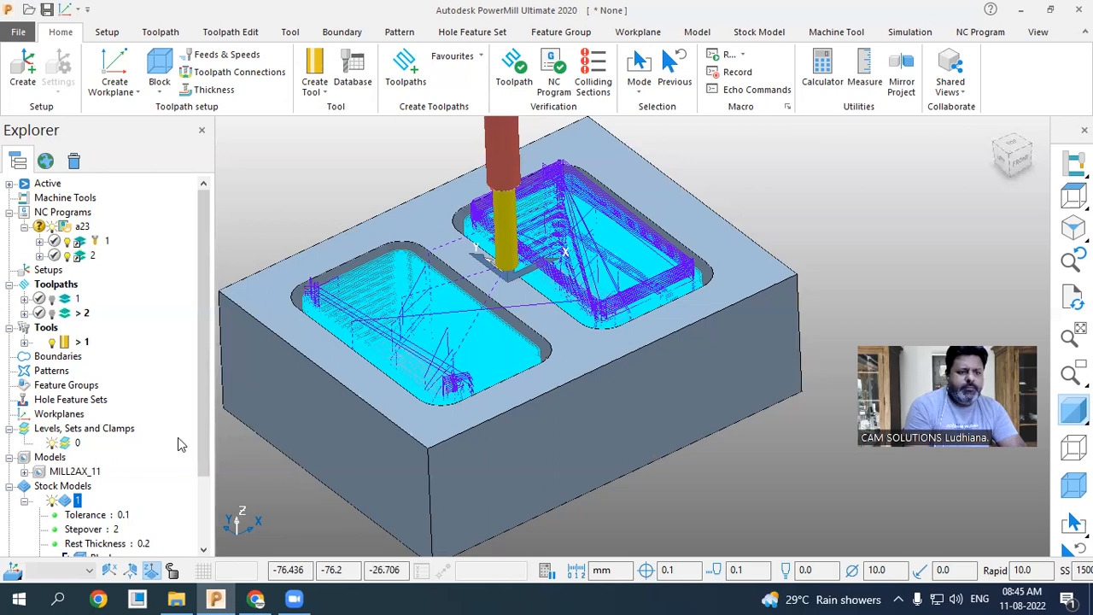
{"action": "left_click", "coordinate": [67, 258]}
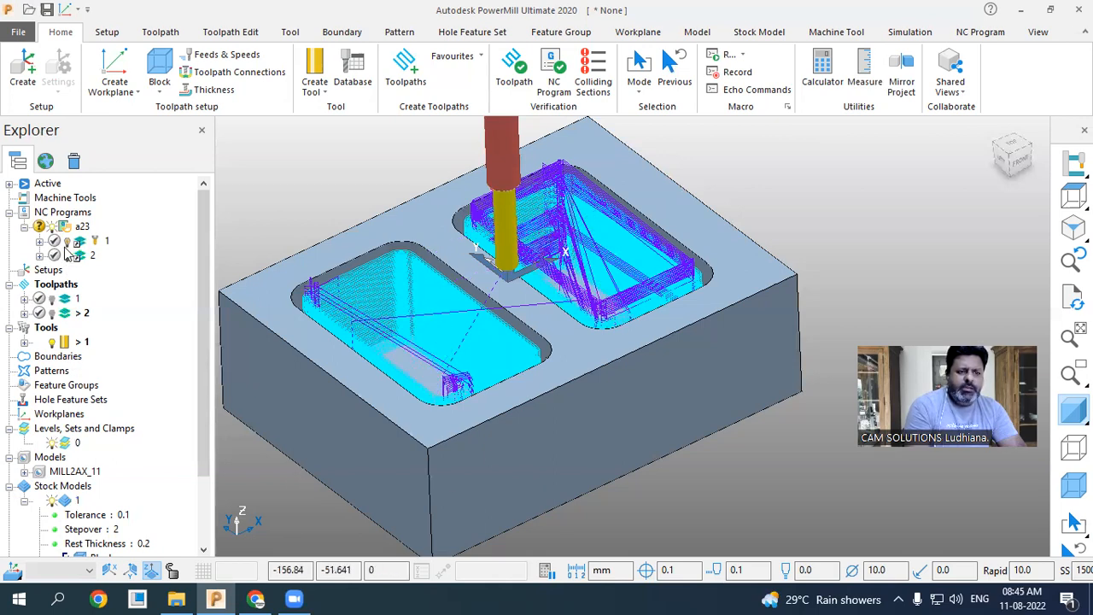